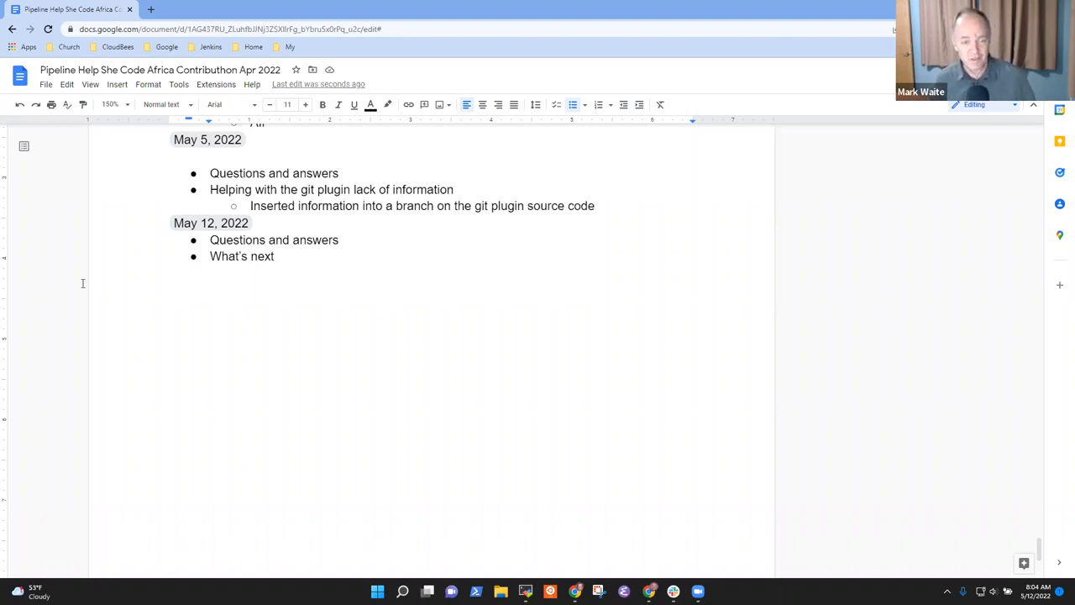
Turn 'What's next' into a question and add a blank spacer line after the May 5 notes
left_click(278, 239)
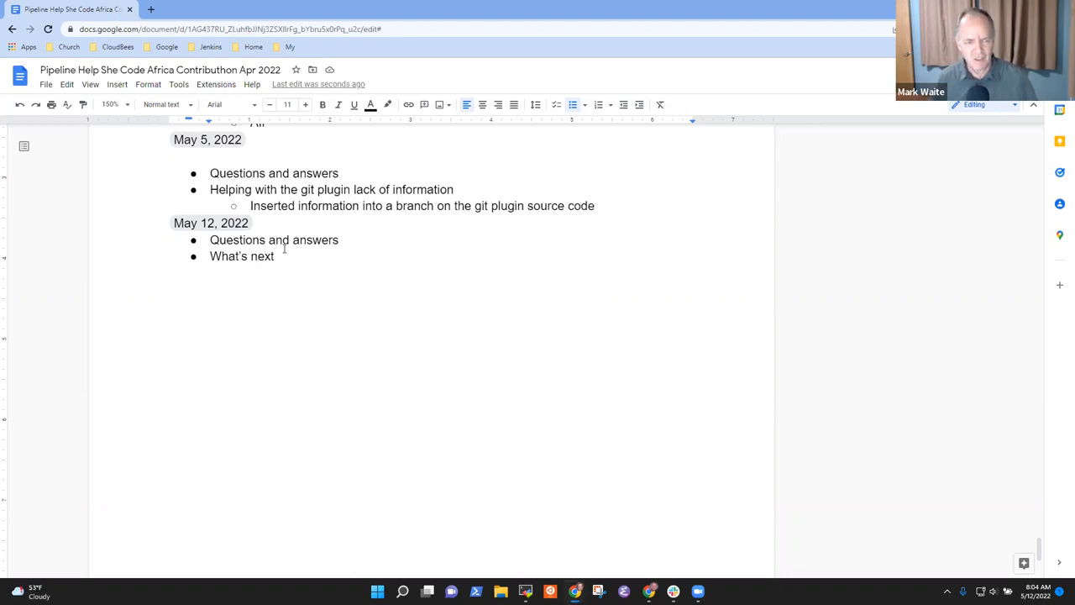
double_click(278, 239)
left_click(284, 256)
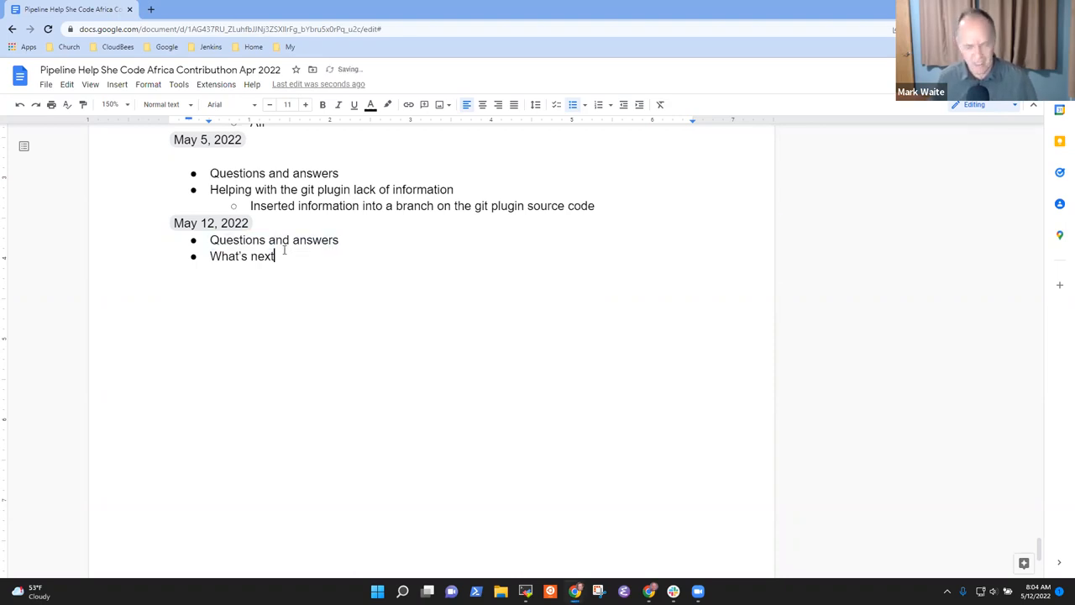
type("?")
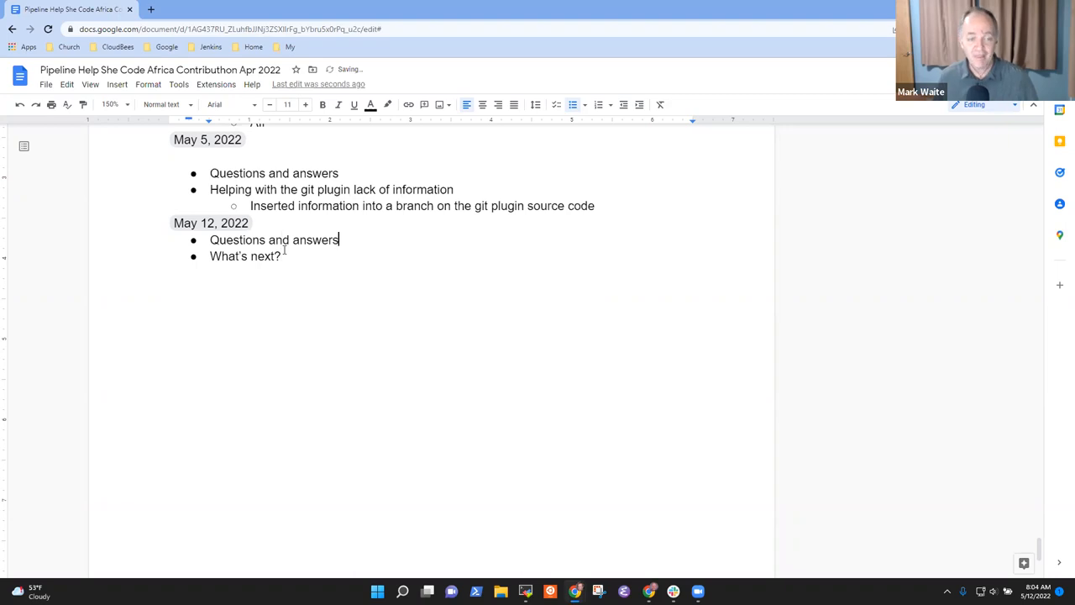
key("Up")
key("Up")
key("Up")
key("Return")
key("BackSpace")
key("BackSpace")
key("Down")
key("Down")
key("Down")
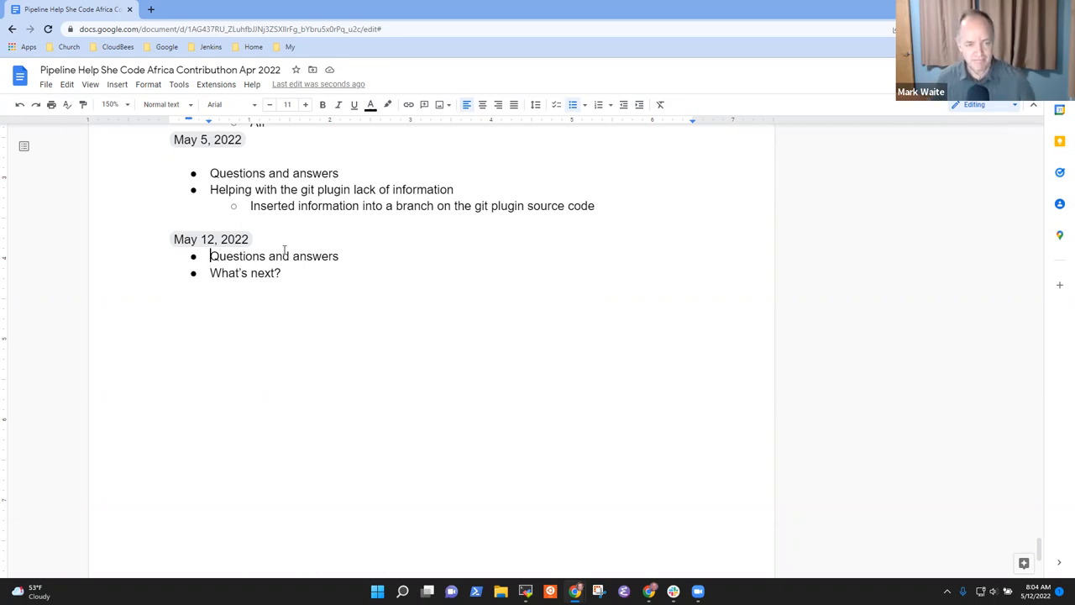
Add a 'Git plugin pull requests progress from last meeting' item with Sophia's and Afi's PR sub-items
key("Return")
type("Git plugin ")
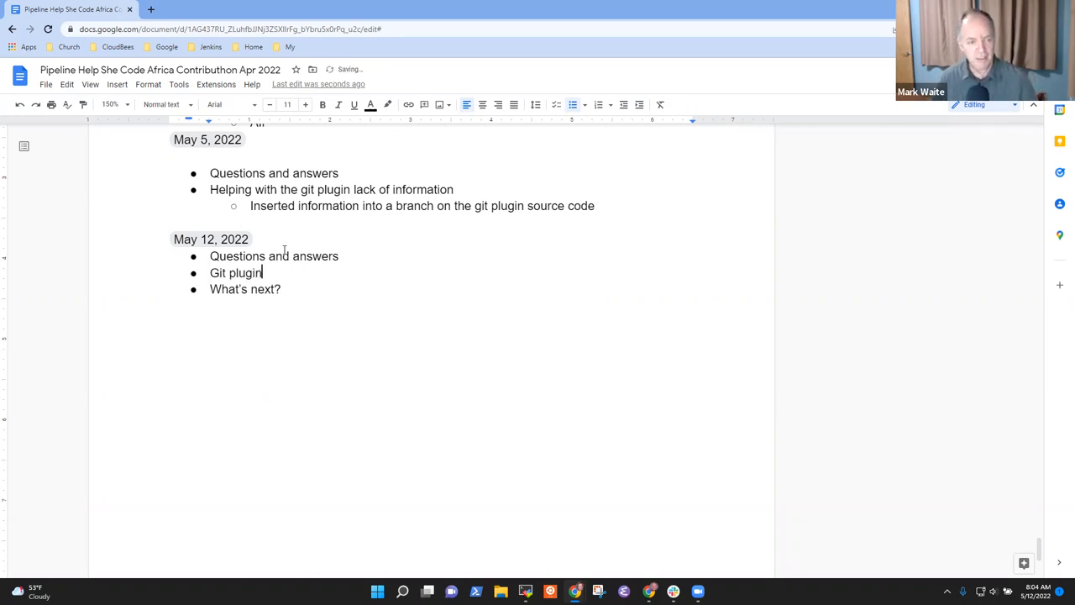
type("pull request ")
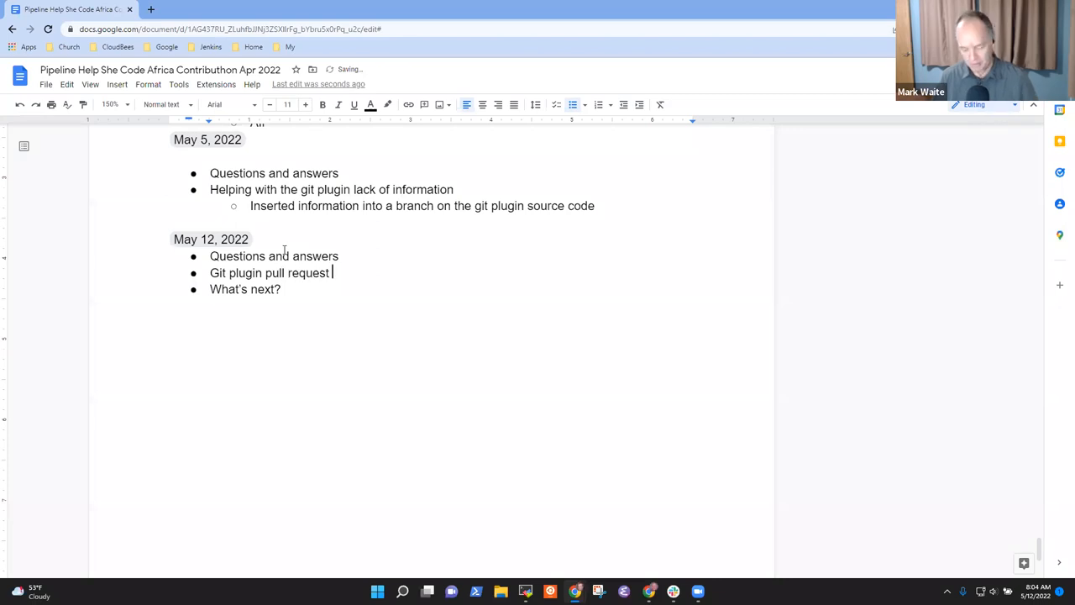
type("progress from ")
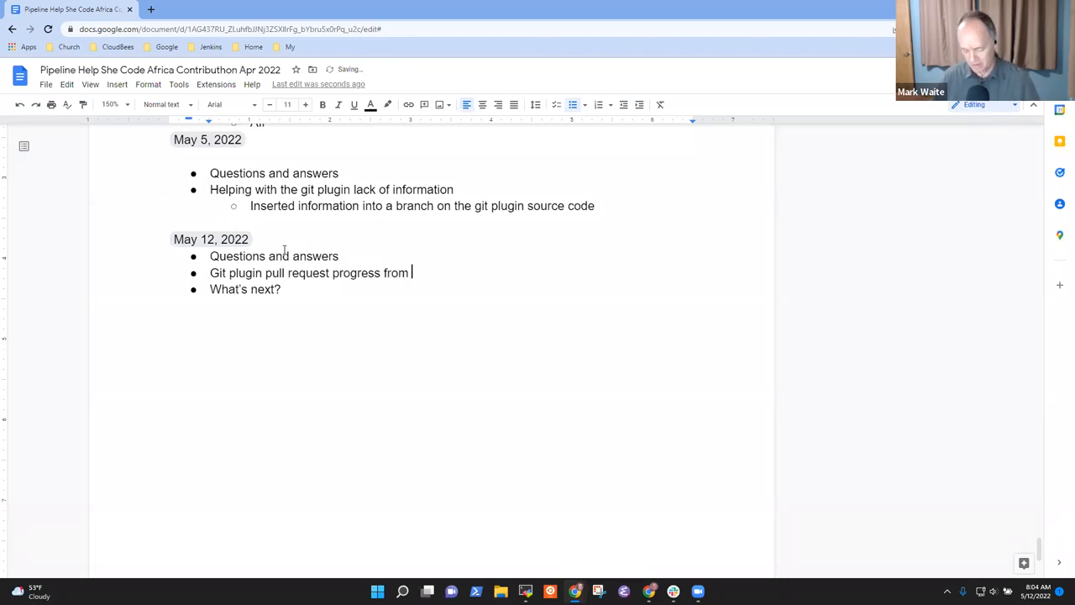
type("last meeting")
key("Right")
key("Right")
type("s")
key("End")
key("Return")
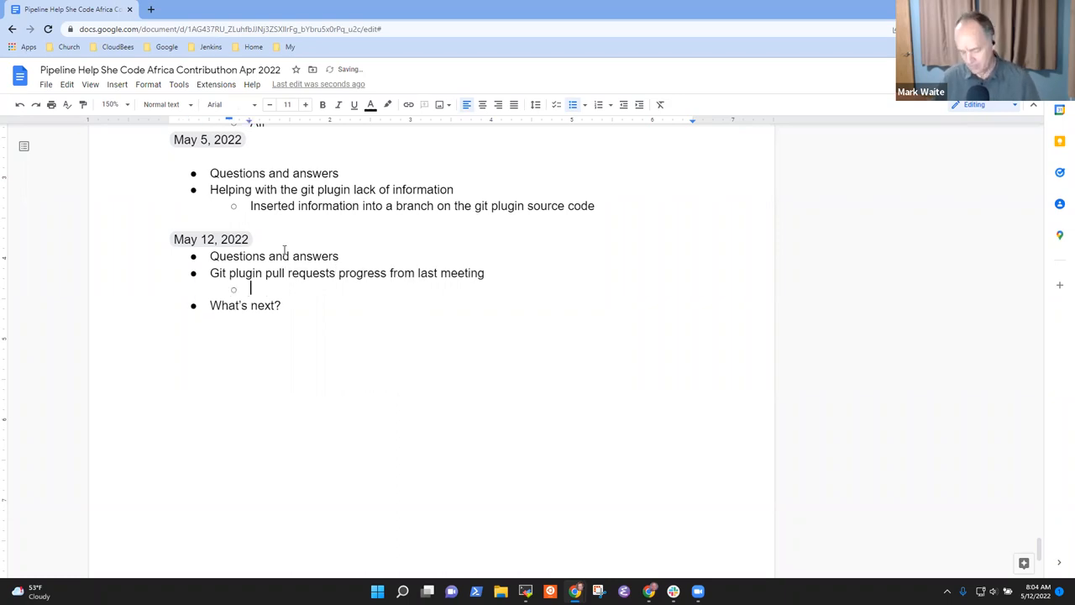
type("Spd")
key("BackSpace")
key("BackSpace")
type("ophia';s PR")
key("BackSpace")
key("BackSpace")
key("BackSpace")
type("s PR")
key("Return")
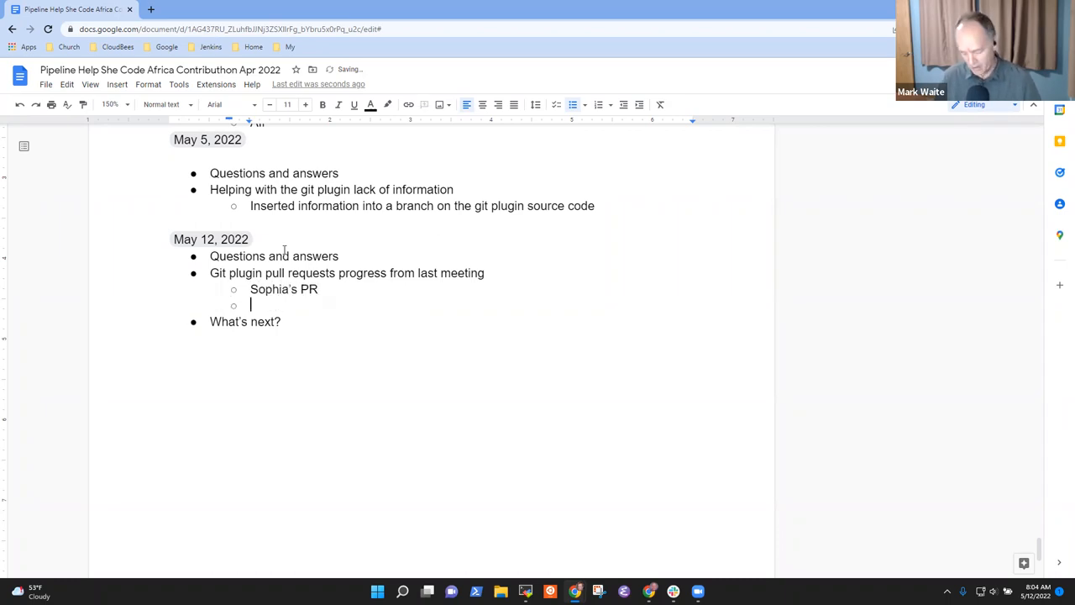
type("Afi's PR")
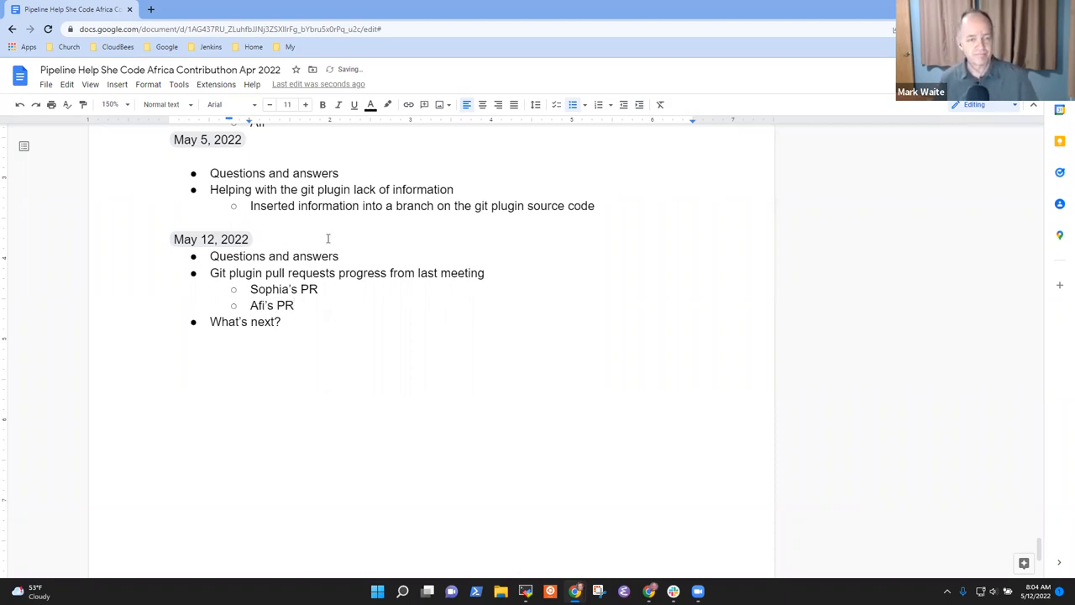
Open the bookmarked jenkinsci/git-plugin GitHub repository in a new tab and return to the notes
left_click(151, 9)
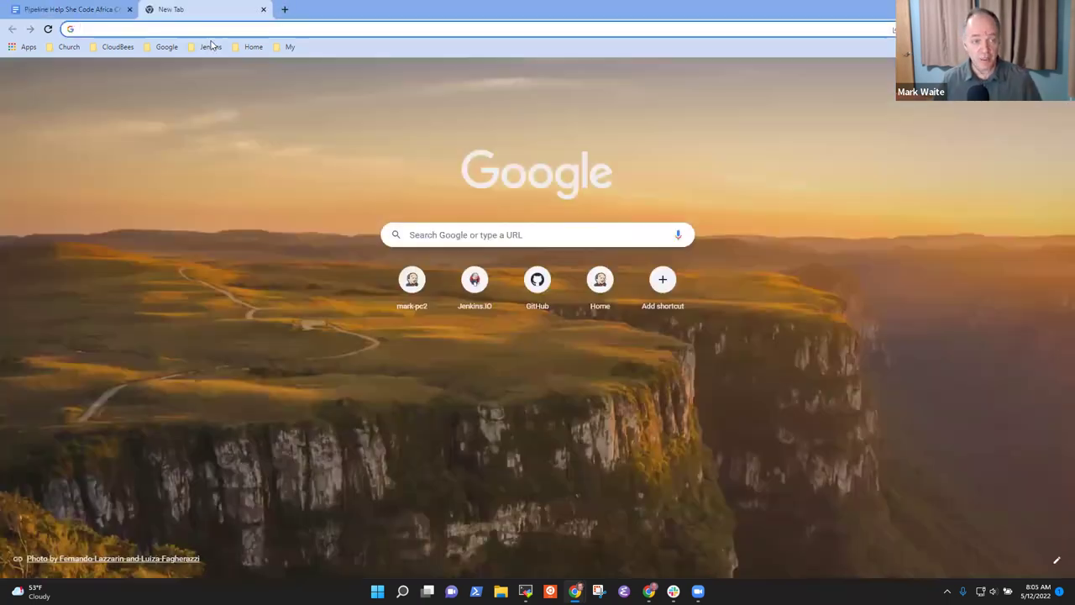
left_click(212, 46)
mouse_move(215, 143)
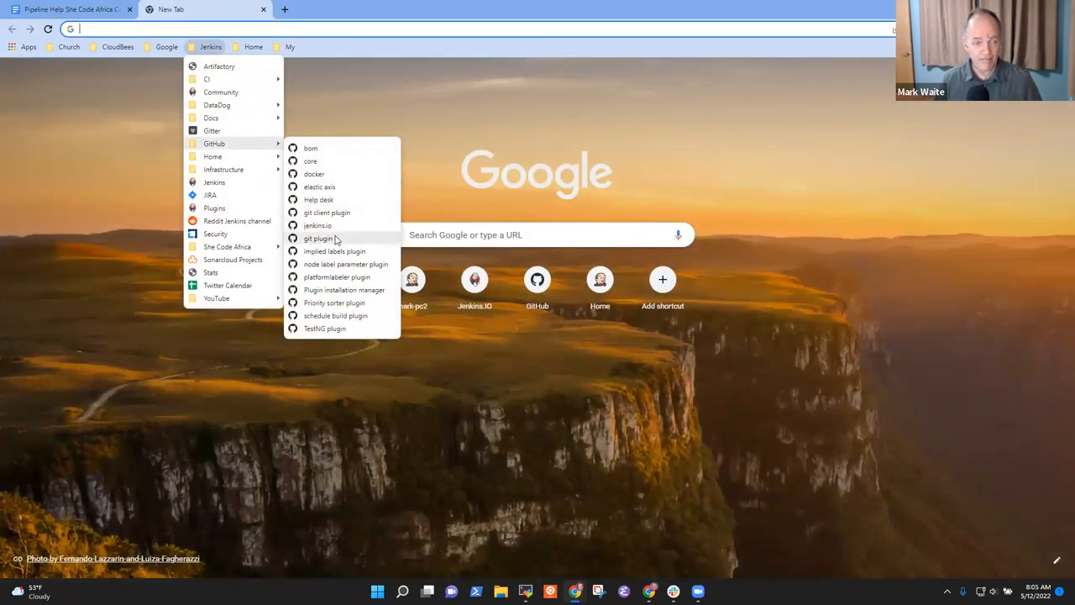
left_click(318, 239)
left_click(75, 9)
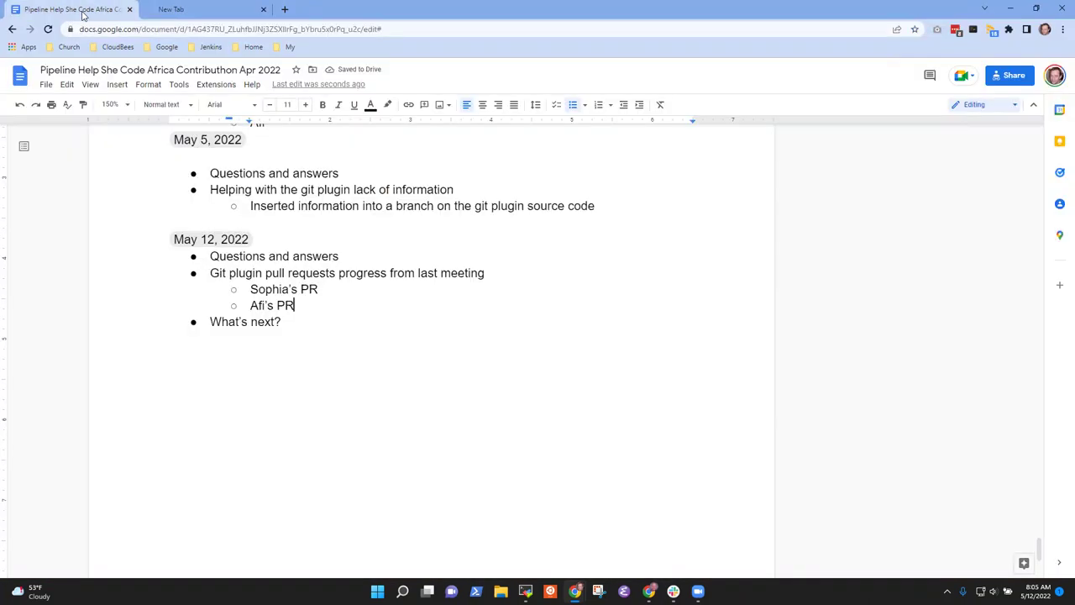
left_click(346, 307)
Add the top-level item 'How to add documentation to a plugin?' with an indented sub-item line
key("Return")
key("shift+Tab")
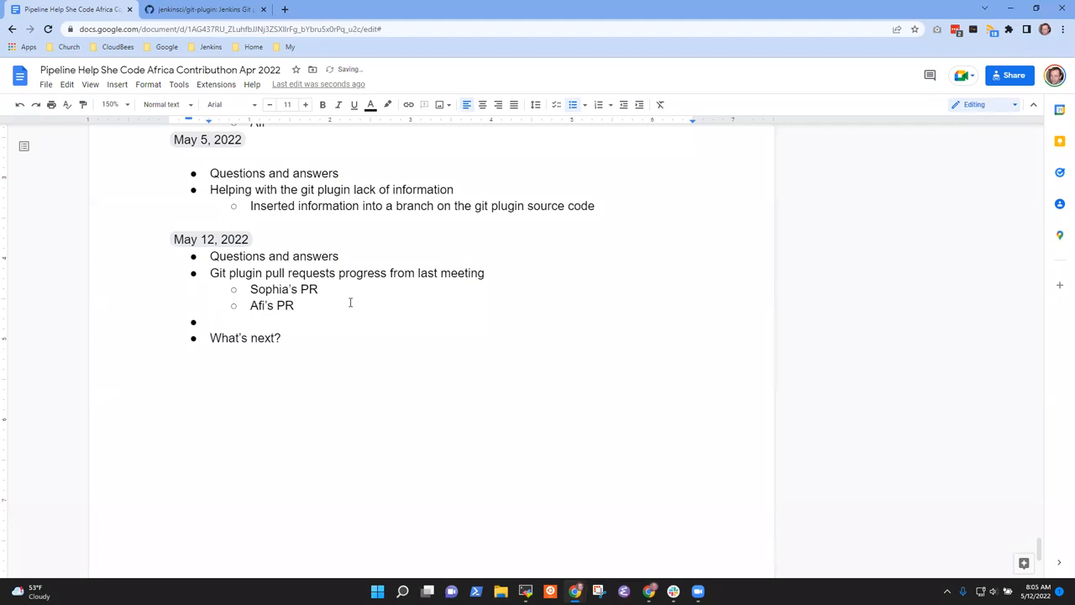
type("How to")
type("add documentationt")
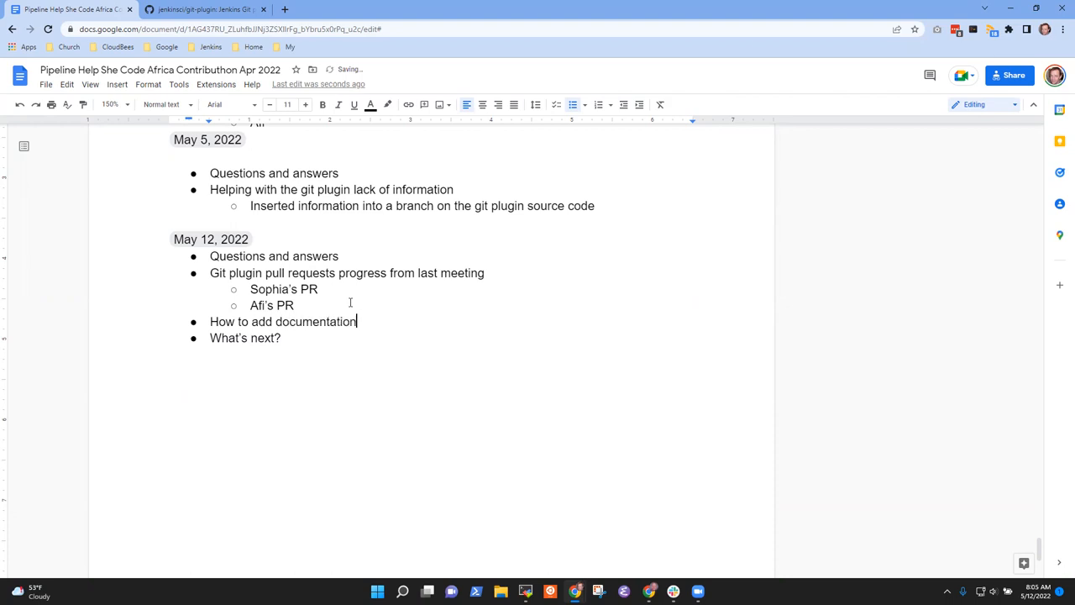
key("BackSpace")
key("BackSpace")
key("BackSpace")
key("BackSpace")
key("BackSpace")
type("to a plugin")
key("Return")
key("Tab")
key("Up")
key("End")
type("?")
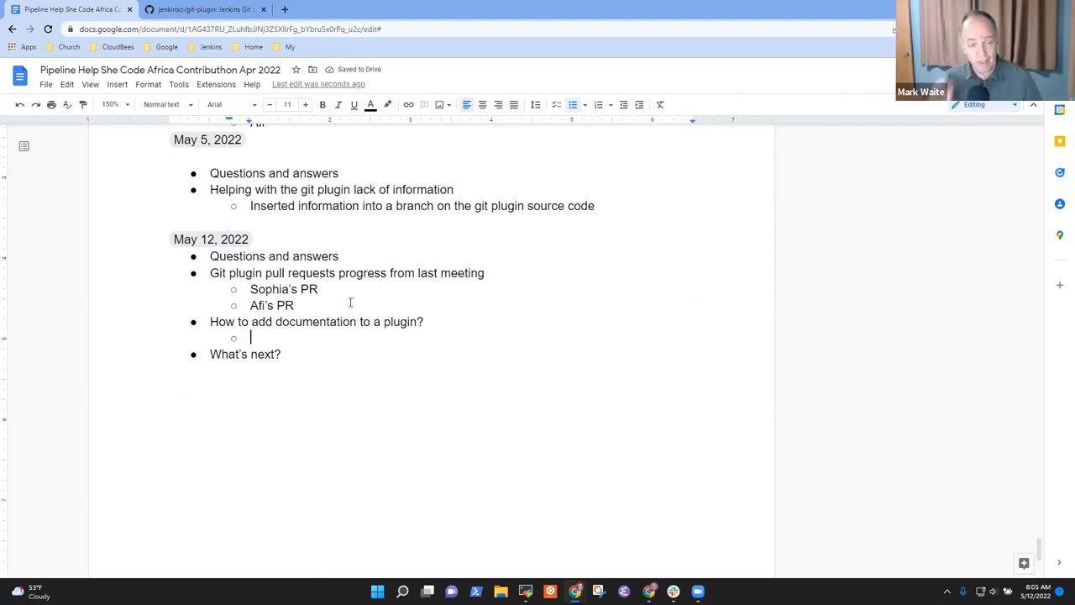
type("Mult")
key("BackSpace")
type("ple locations and multiple levels to improve")
Write the 'Multiple locations and levels to improve' sub-item and highlight the documentation question
key("Up")
key("Home")
key("shift+End")
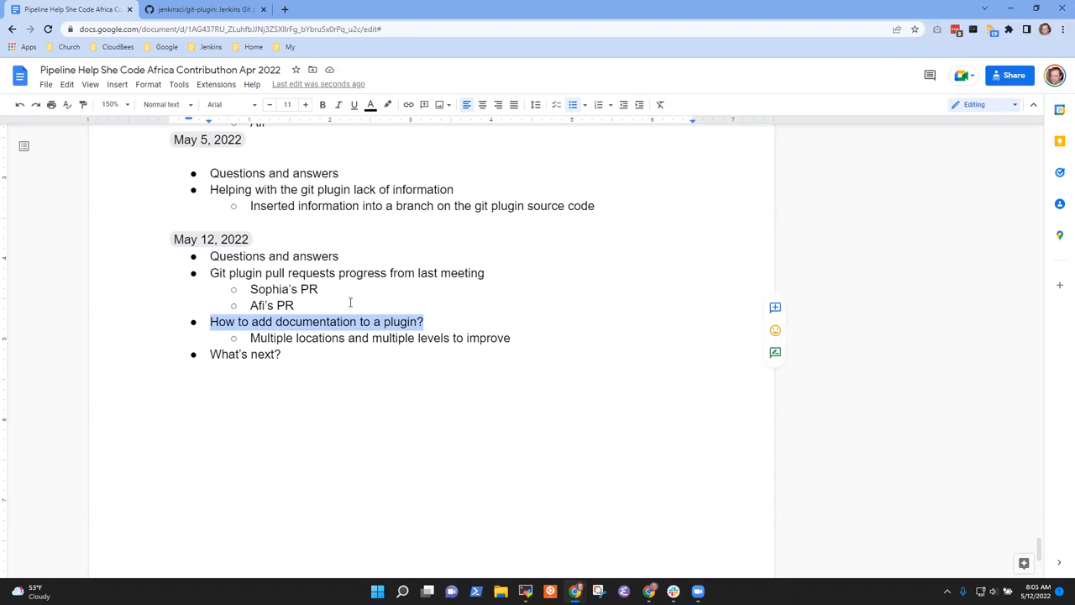
key("Down")
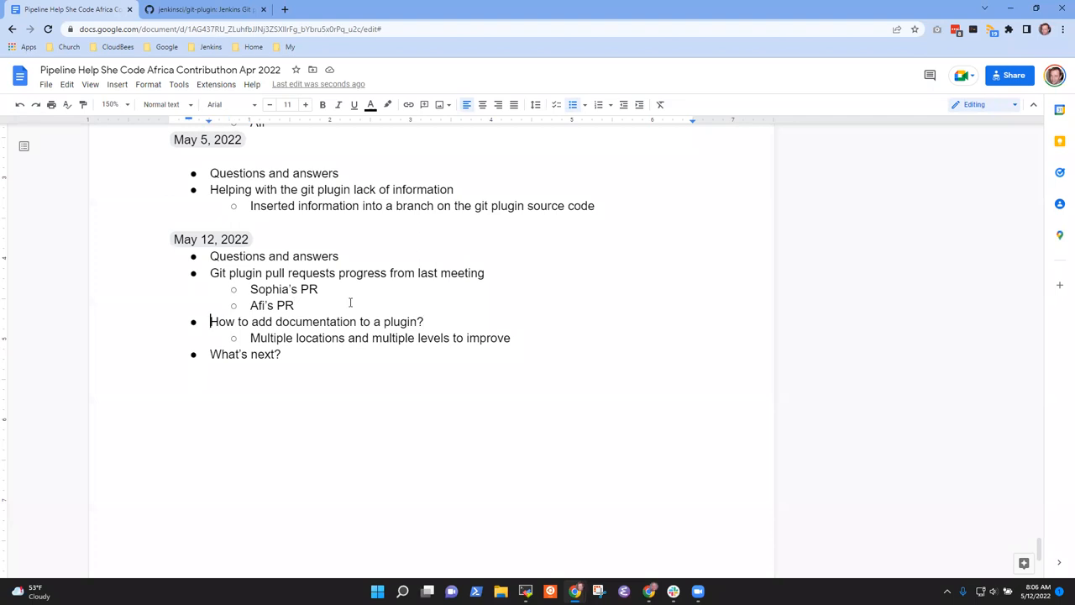
type("\\")
key("BackSpace")
key("Return")
key("shift+Tab")
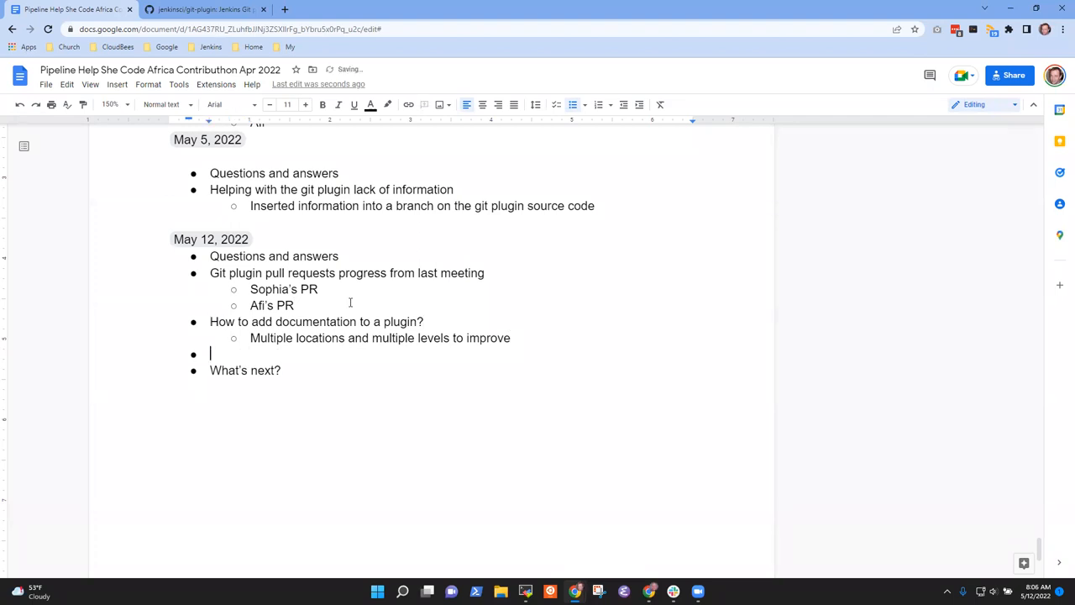
key("BackSpace")
key("BackSpace")
key("Return")
key("Up")
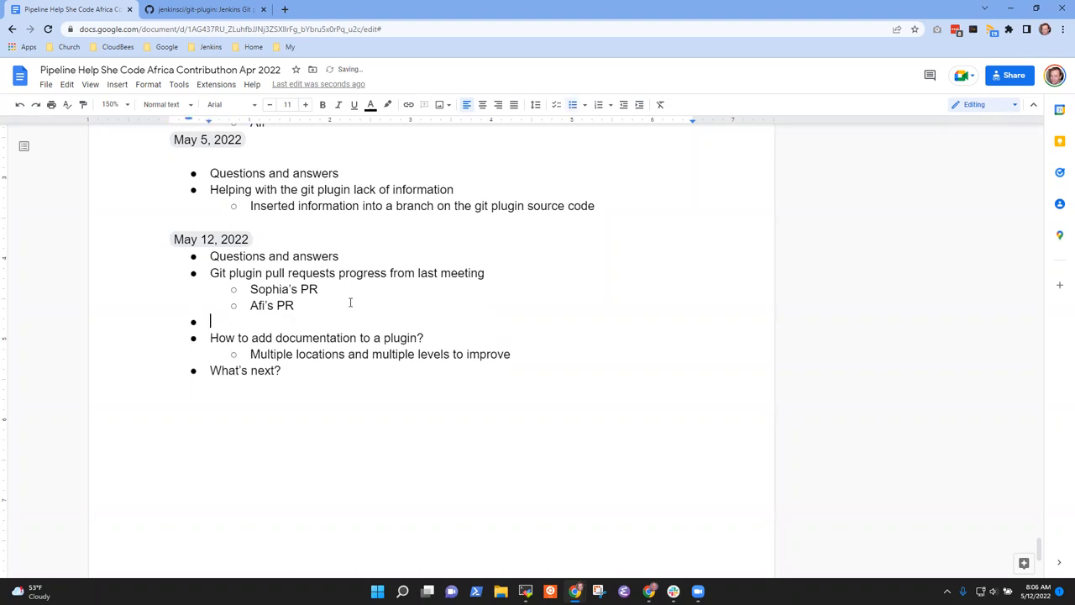
type("Separate branch")
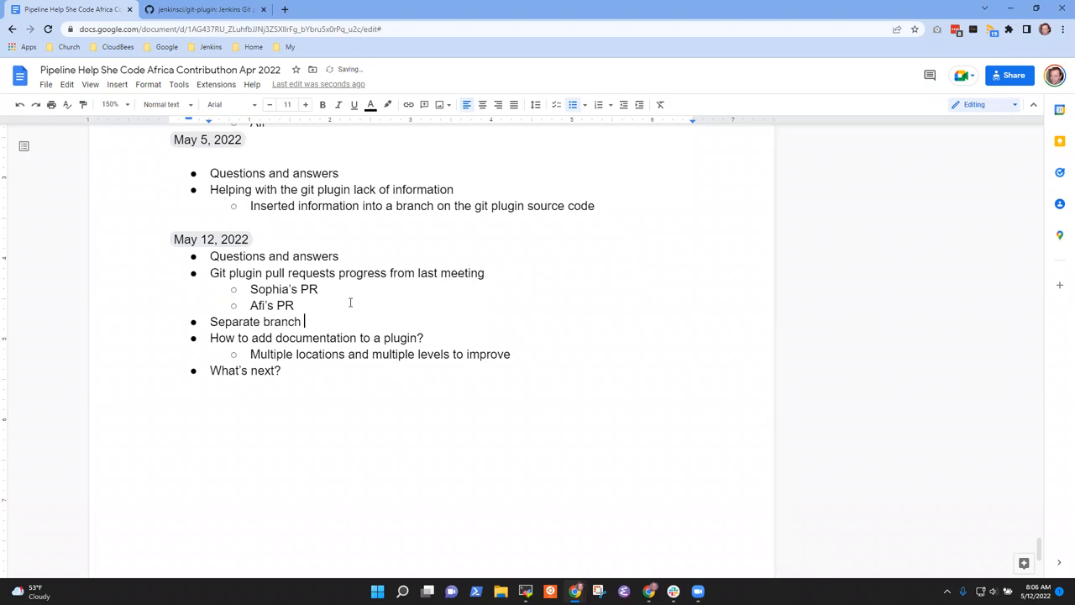
type(" used onm")
key("BackSpace")
type("git plugin")
key("shift+Home")
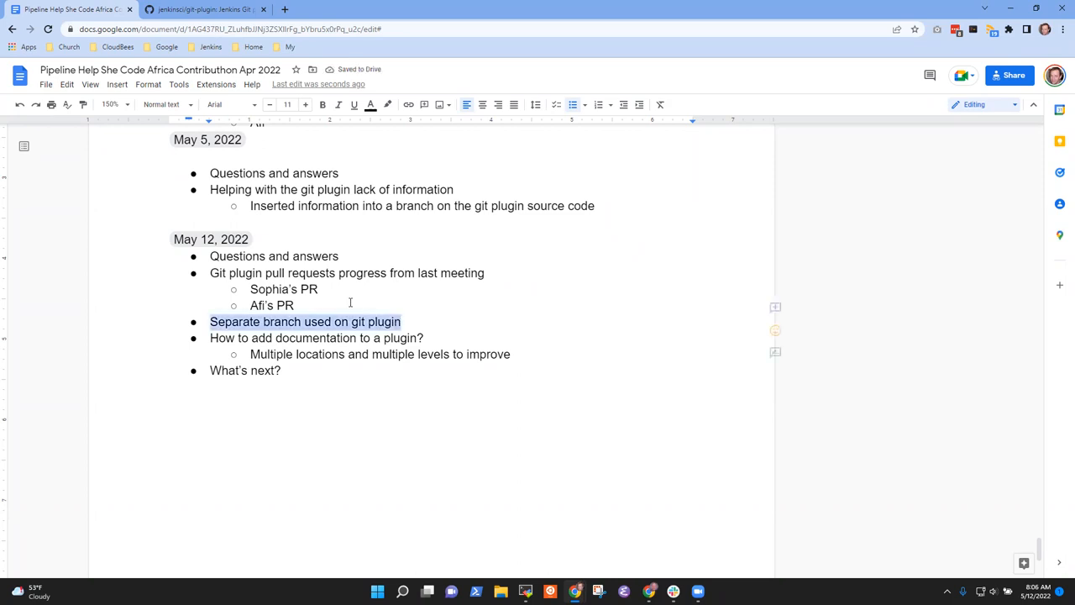
type("Branching te")
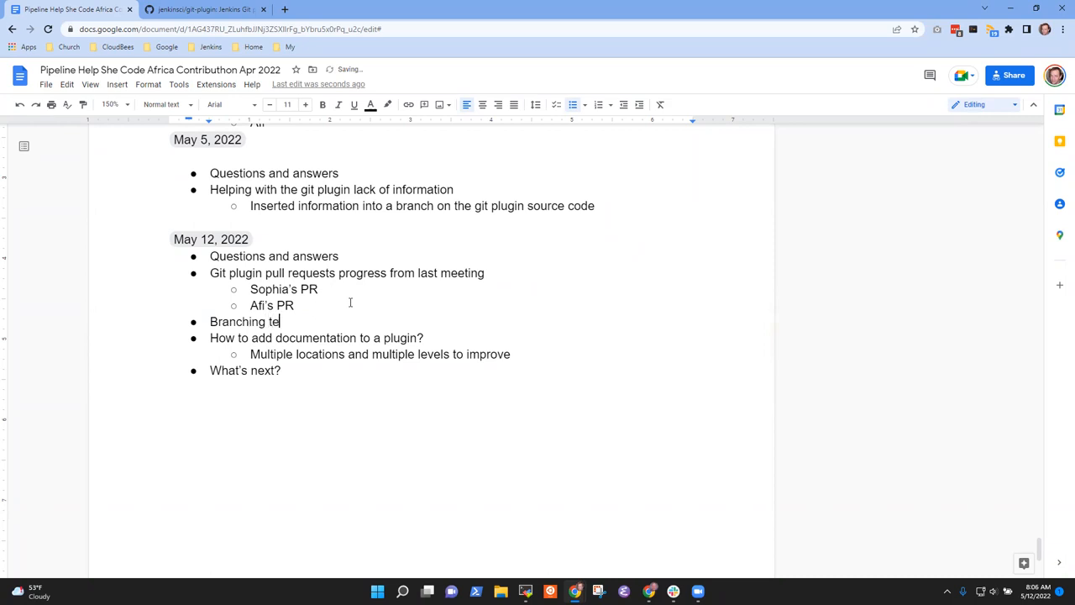
type("chnique for pull requesz")
key("BackSpace")
type("ts")
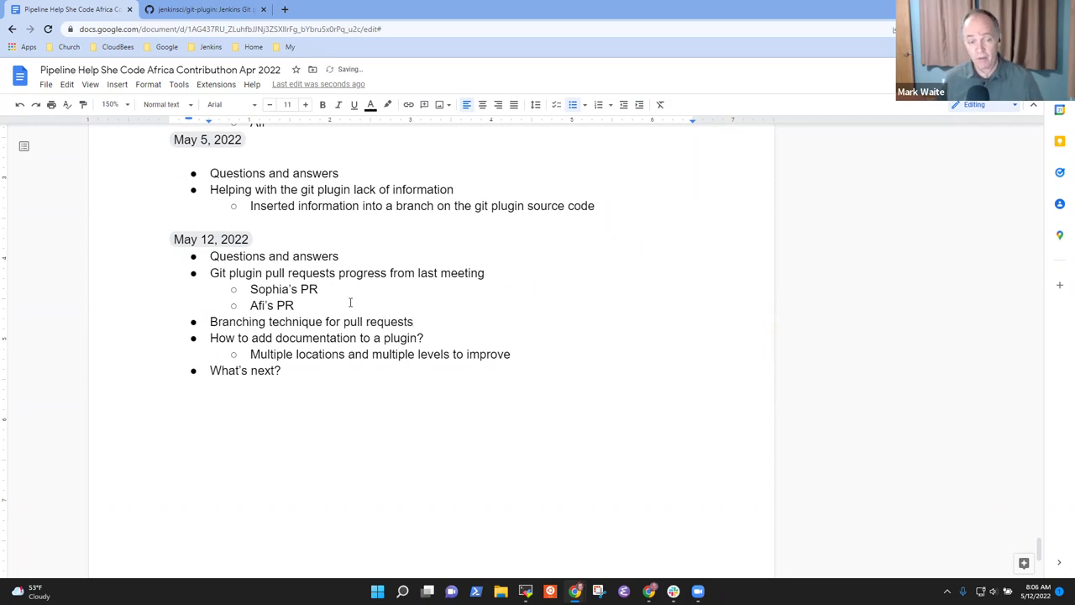
key("Home")
key("shift+End")
key("End")
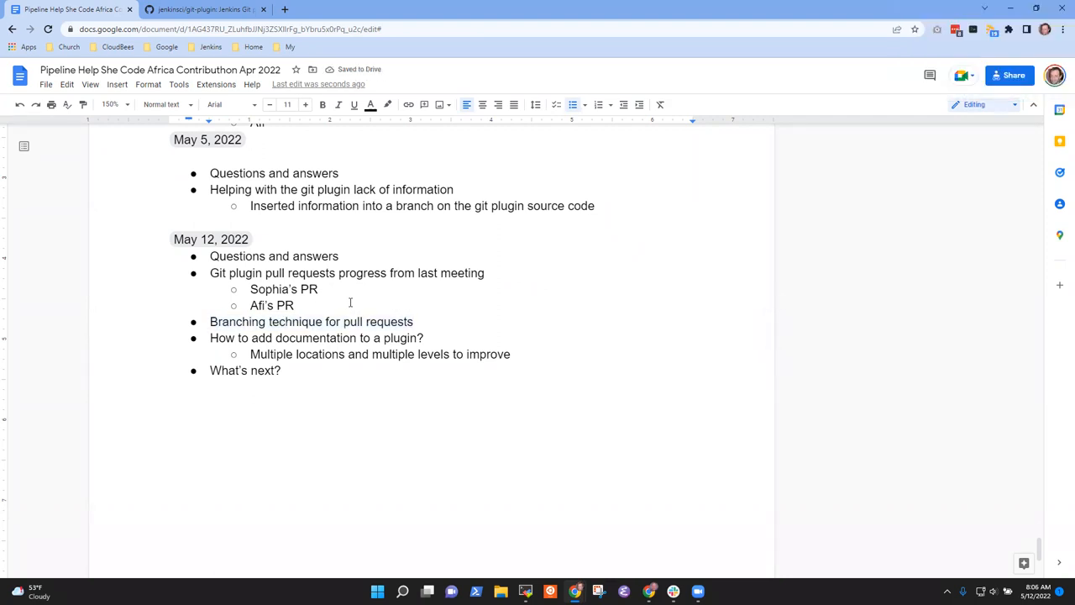
key("Return")
key("Tab")
type("Why ")
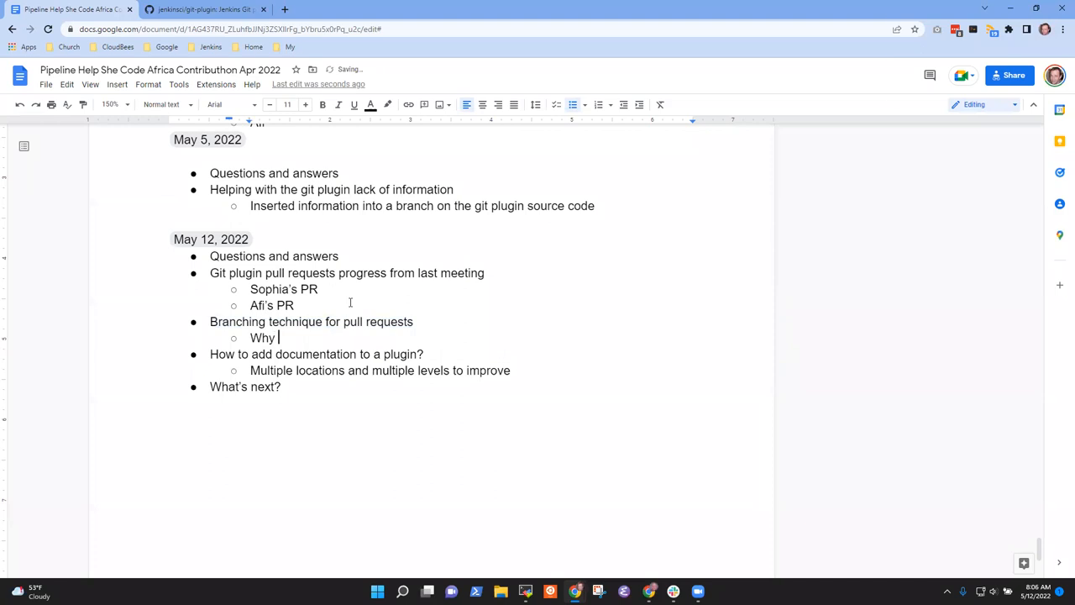
type("did ")
type("we use as")
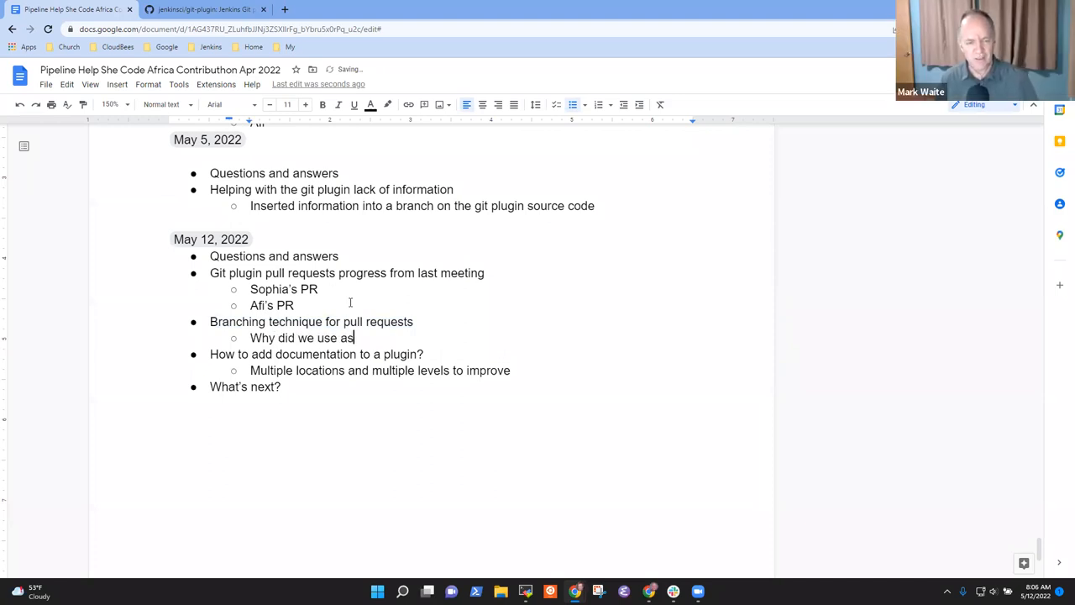
key("BackSpace")
type("separate fbranch for the git plugin?")
key("Return")
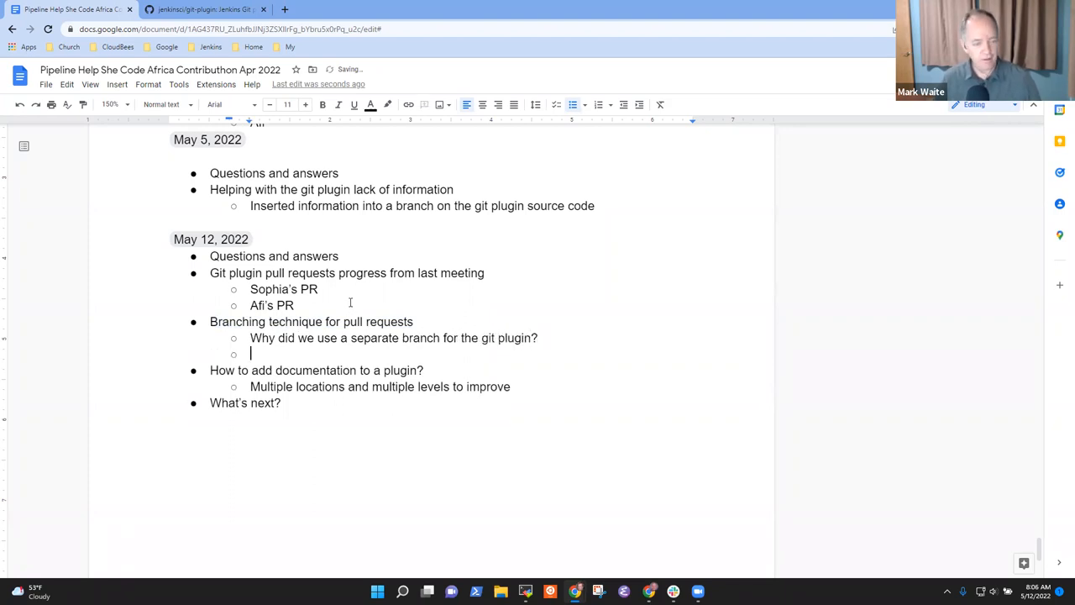
type("What")
key("BackSpace")
key("BackSpace")
type("y won't we use ")
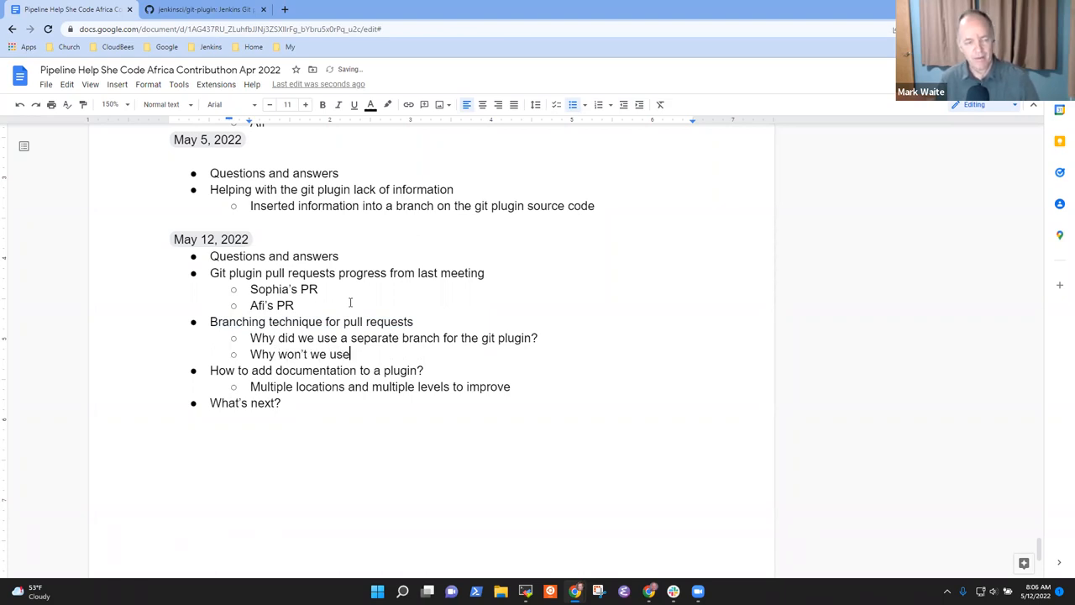
type("separatel")
key("BackSpace")
type("branches for other plugins?")
key("Up")
key("Up")
key("shift+Home")
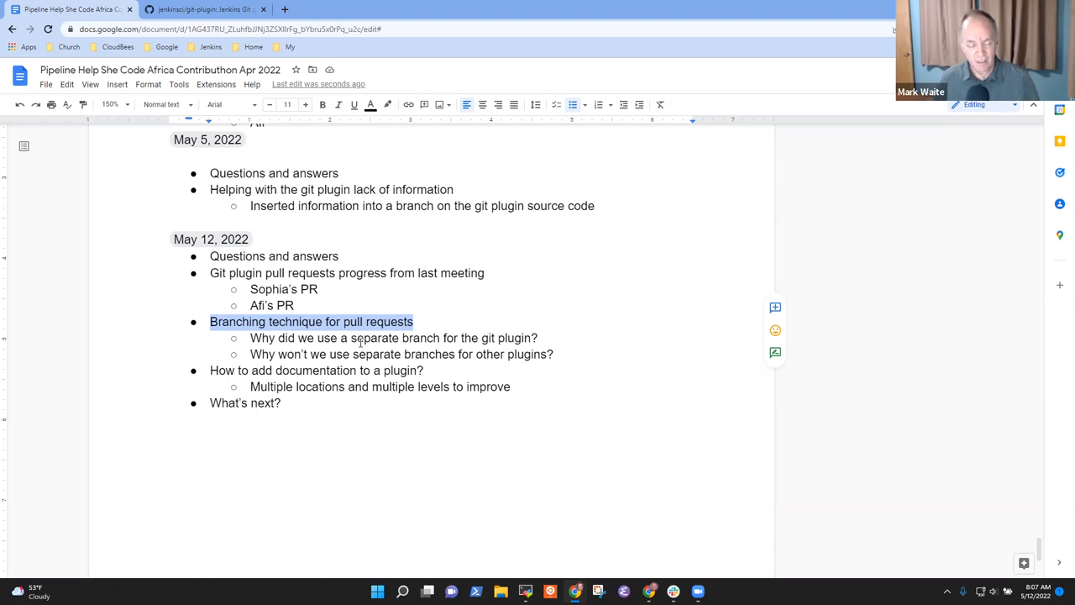
Add a bullet about the hard stop at 45 minutes and review the agenda lines one by one
left_click(282, 403)
key("Return")
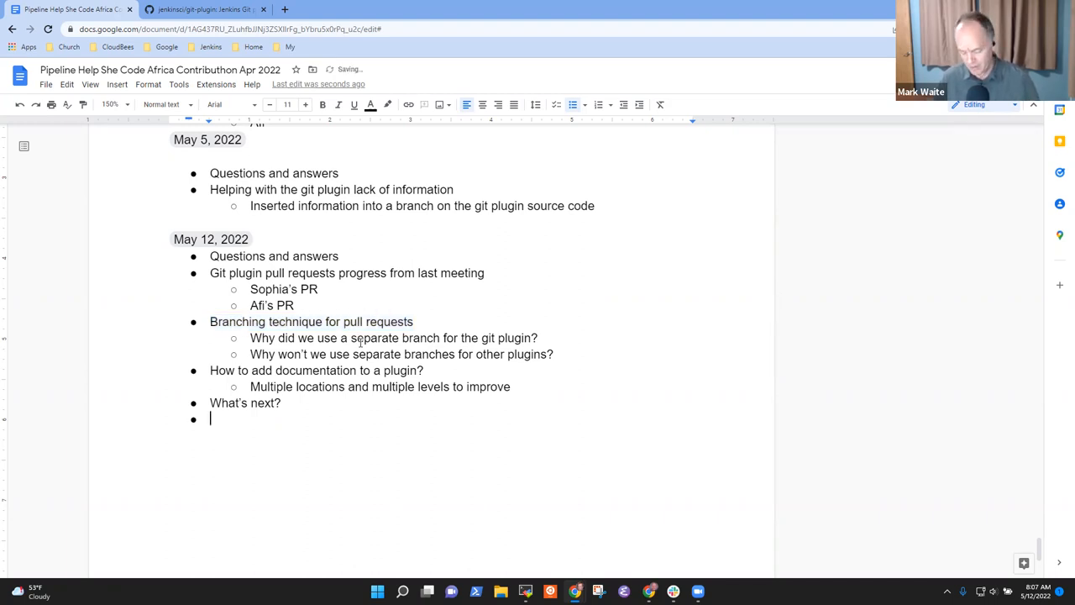
type("Mark has a hard stop at 45 minutes")
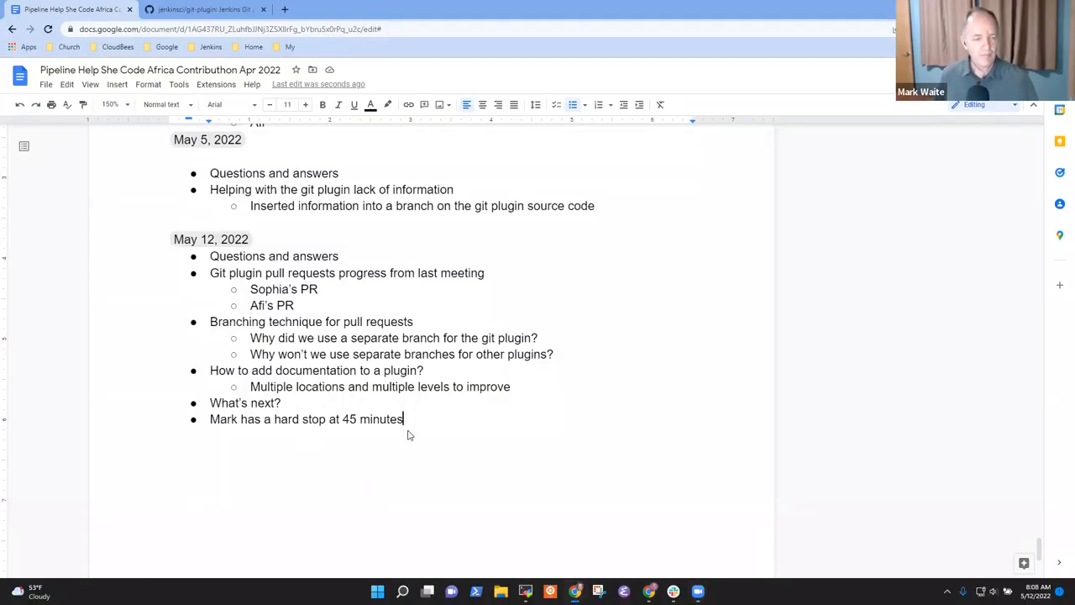
key("Up")
key("Up")
key("Up")
key("Up")
key("Up")
key("Up")
key("Up")
key("Up")
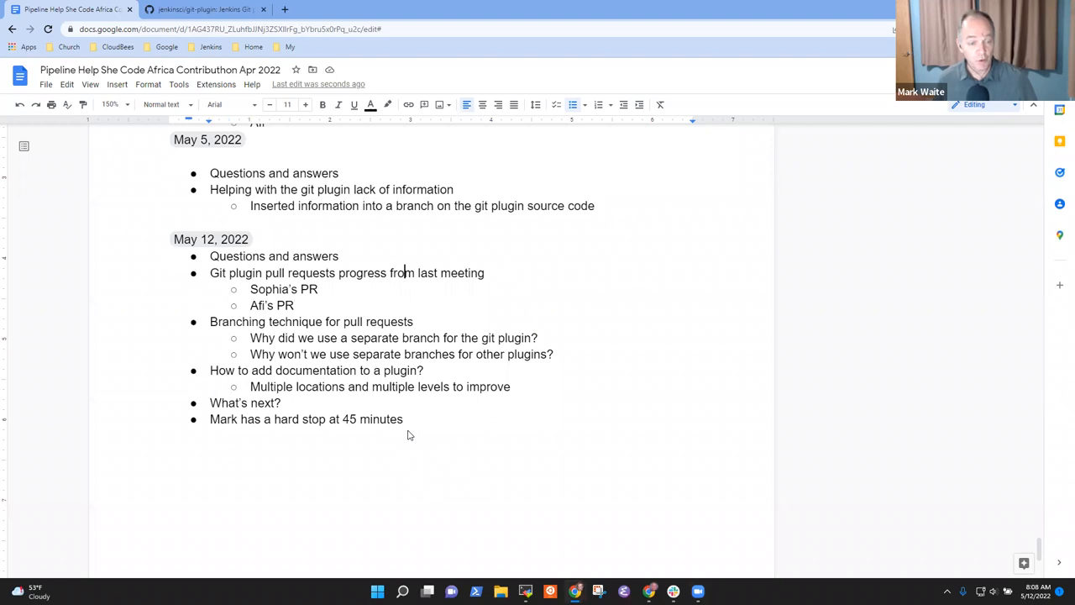
key("shift+End")
key("Down")
key("Down")
key("shift+End")
key("Down")
key("Down")
key("shift+End")
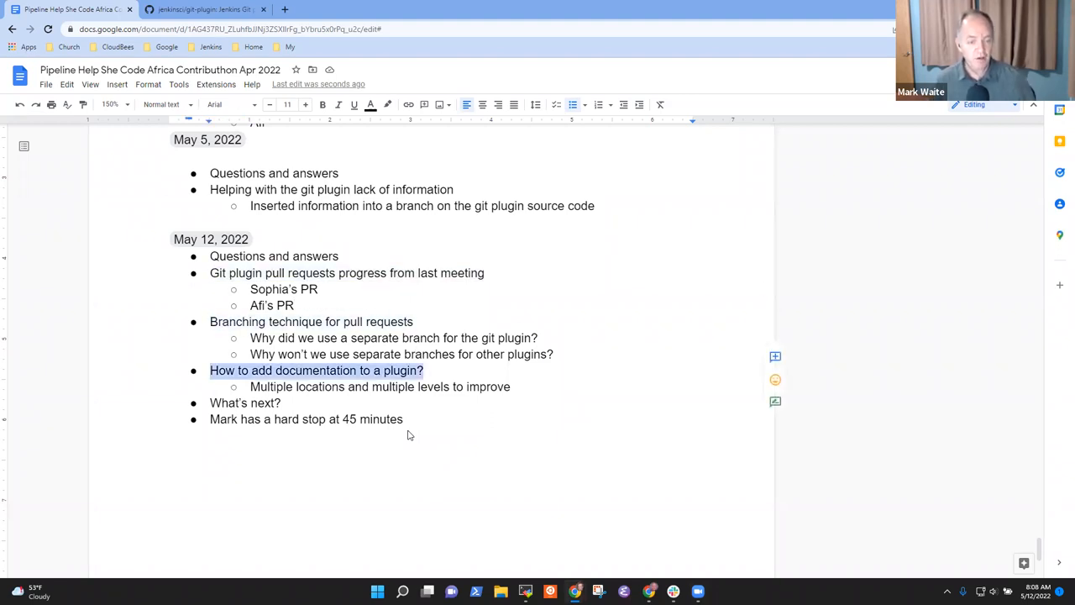
key("Down")
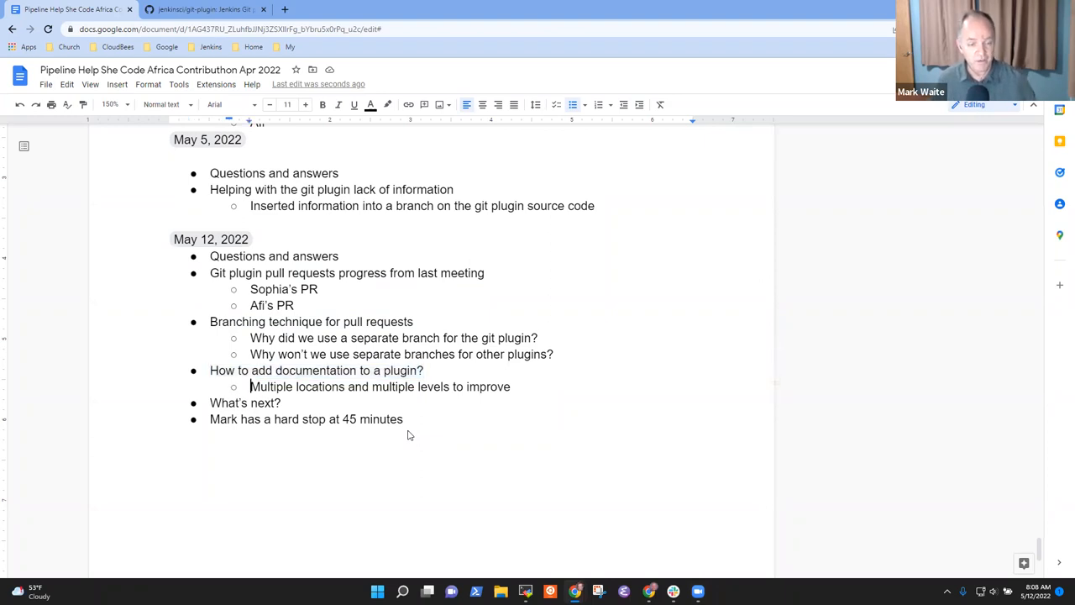
key("shift+End")
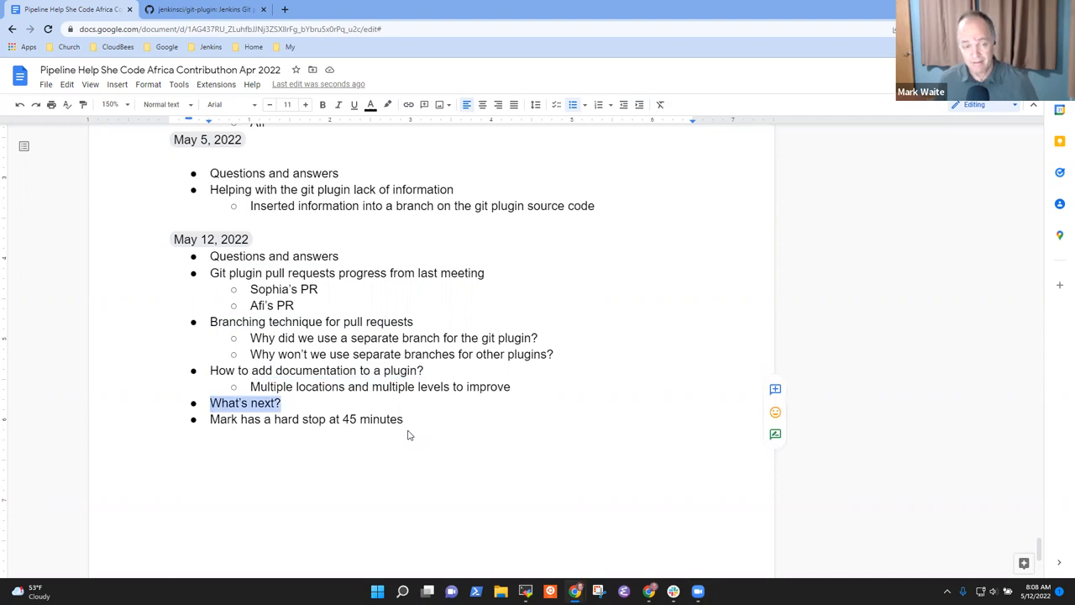
Delete the May 12 'Questions and answers' bullet
key("Up")
key("Up")
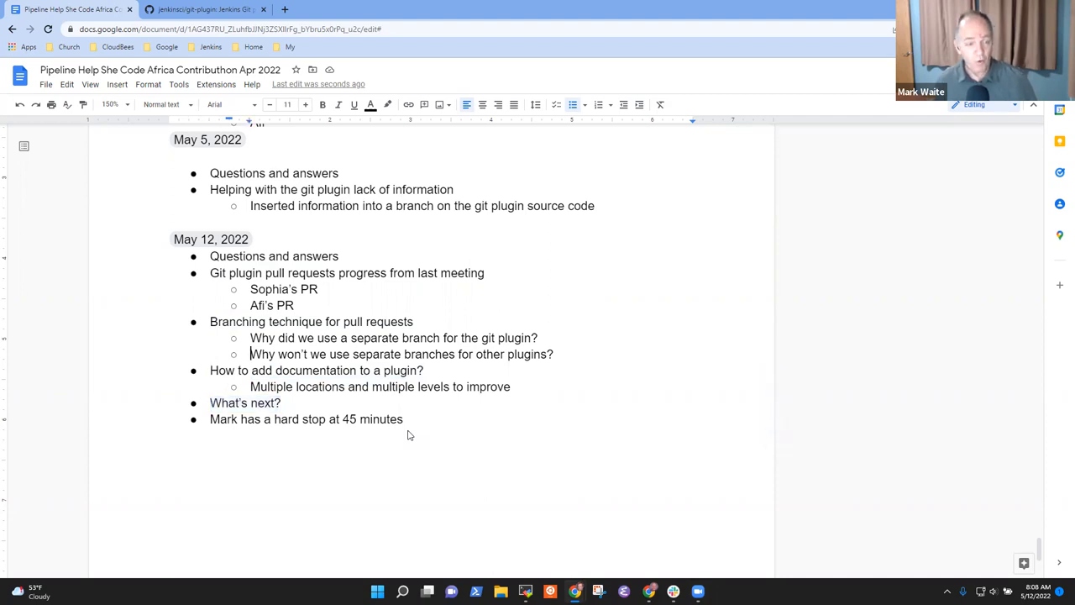
key("shift+Down")
key("Delete")
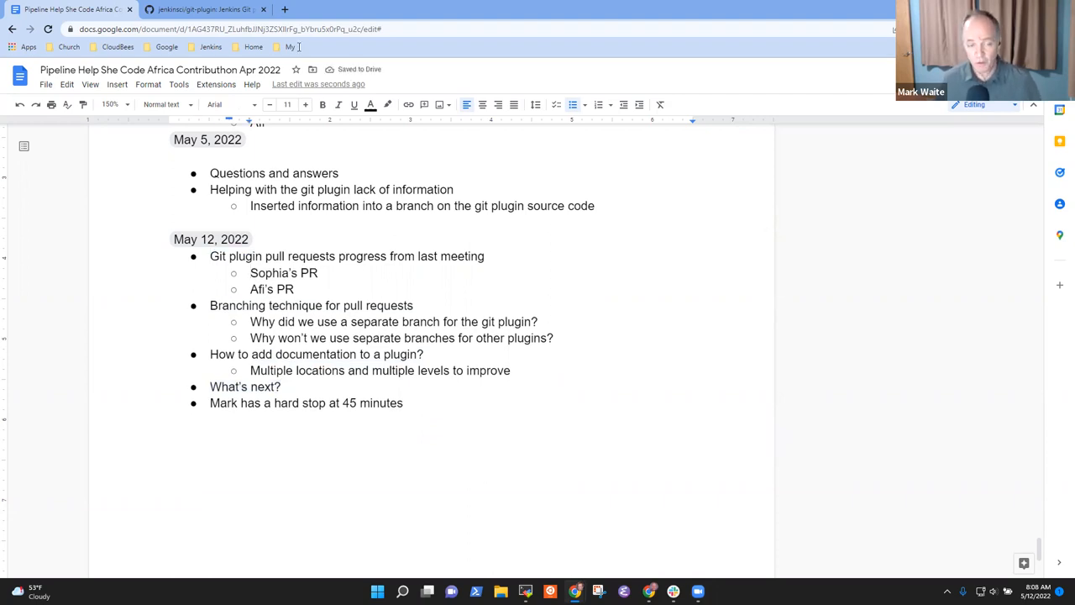
type(" -")
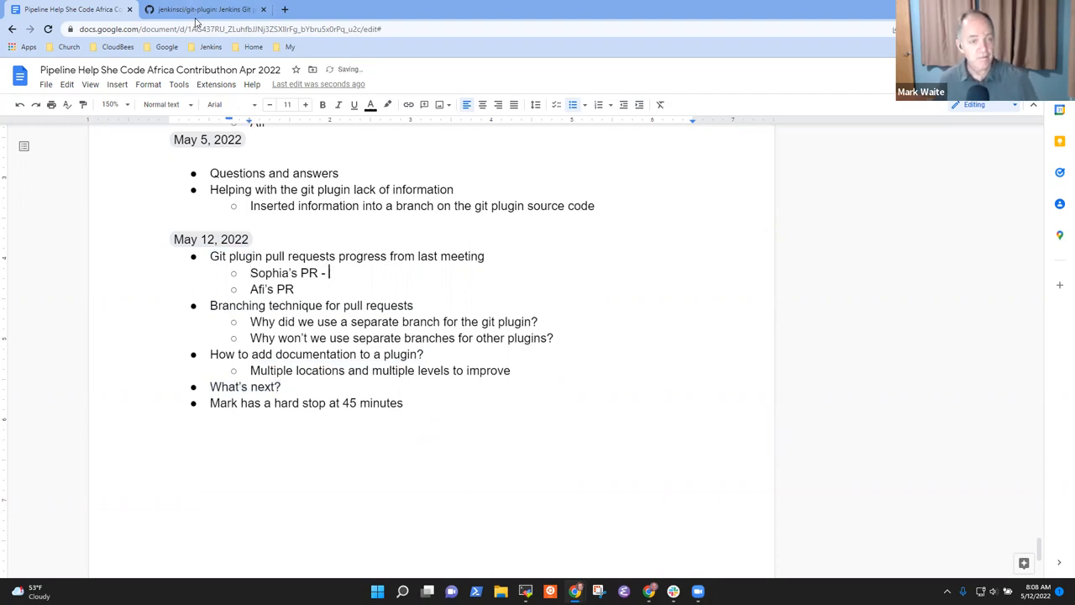
Open pull request #1267, Add more checkout scm examples, from the git-plugin pull requests list
left_click(204, 10)
left_click(100, 152)
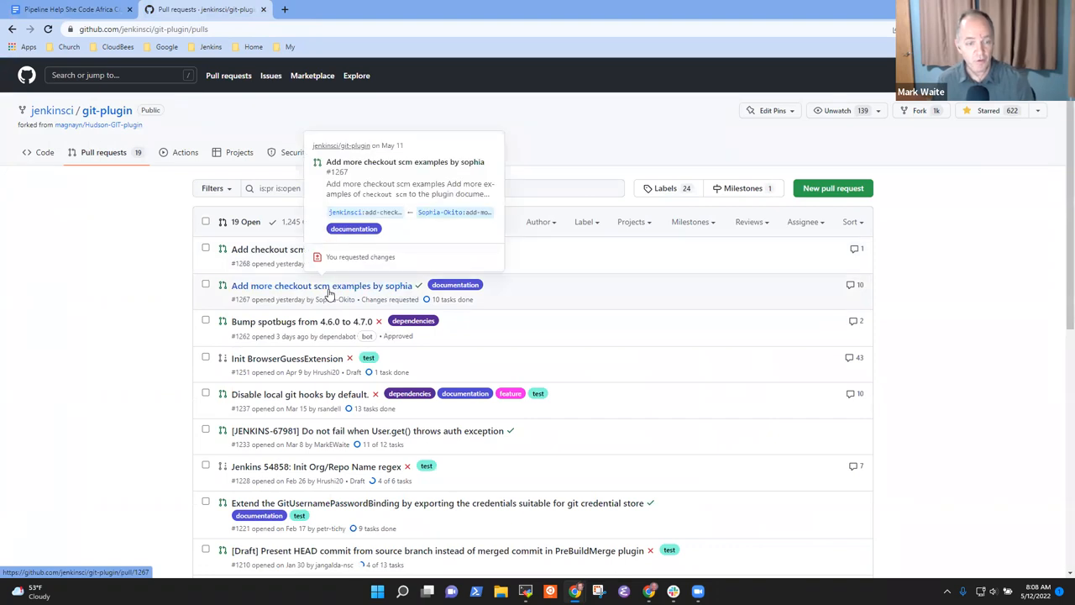
left_click(330, 286)
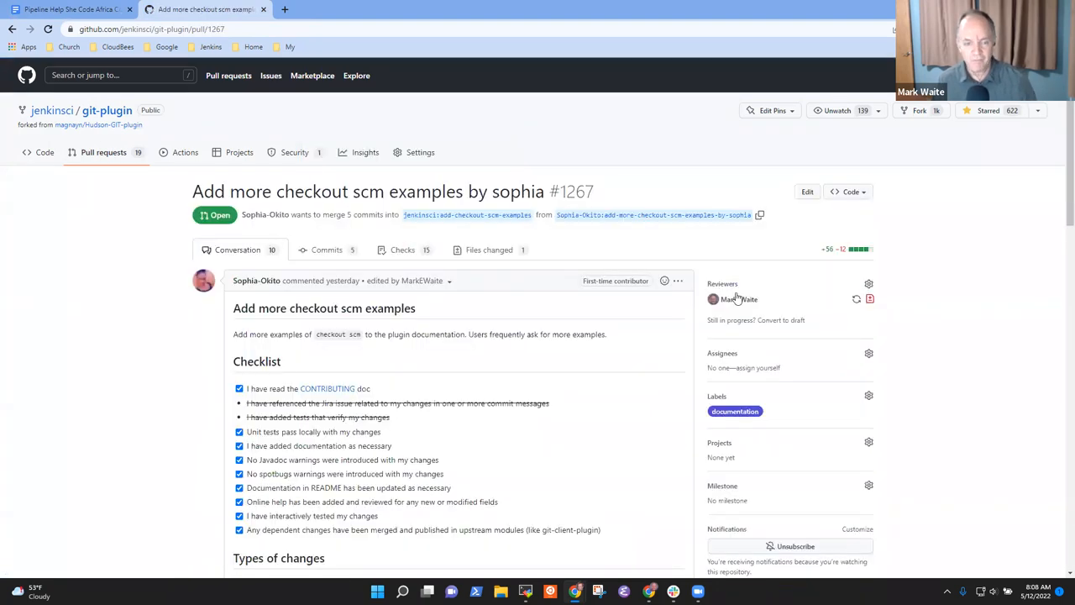
scroll(779, 314, "down", 10)
scroll(779, 314, "down", 5)
scroll(779, 314, "down", 4)
scroll(780, 314, "up", 4)
scroll(423, 294, "down", 3)
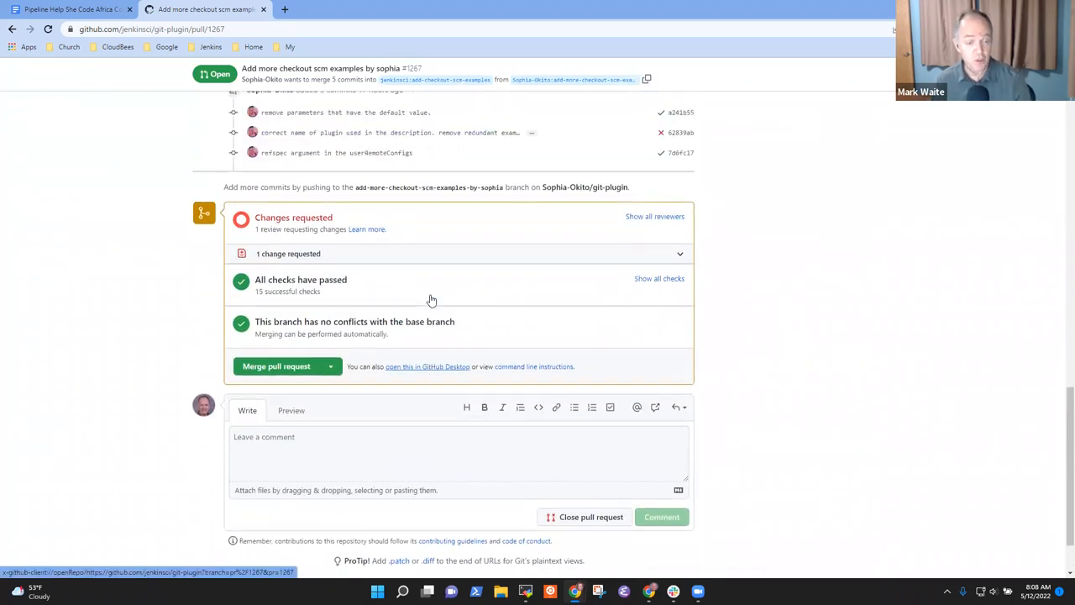
scroll(423, 294, "up", 5)
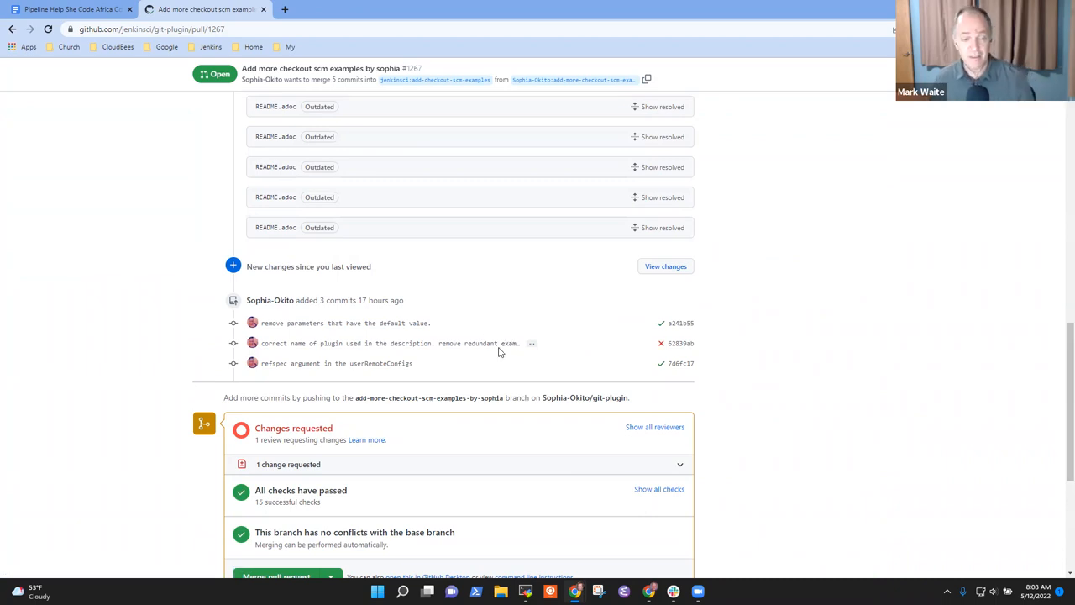
scroll(508, 336, "up", 5)
scroll(521, 319, "up", 8)
scroll(528, 311, "up", 3)
scroll(526, 310, "up", 5)
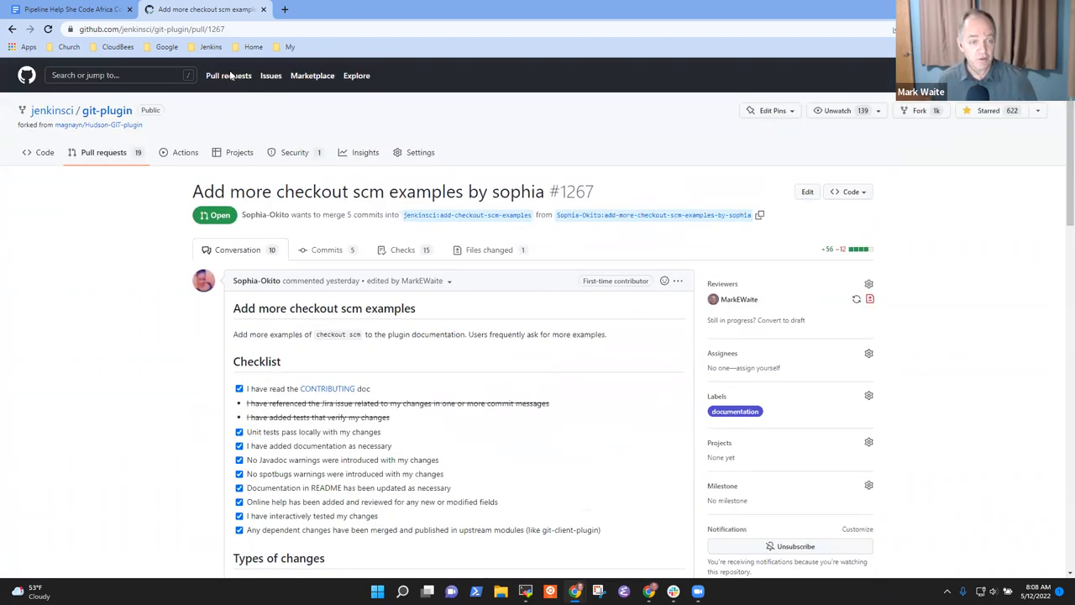
Note after Sophia's PR: 'changes requested and applied, ready for review'
left_click(224, 30)
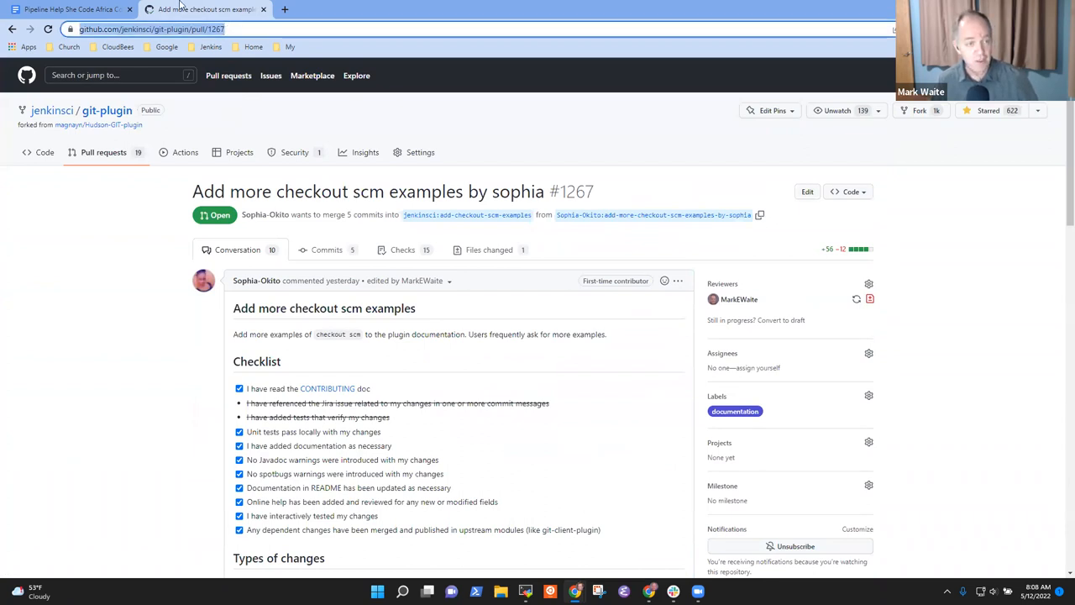
left_click(72, 10)
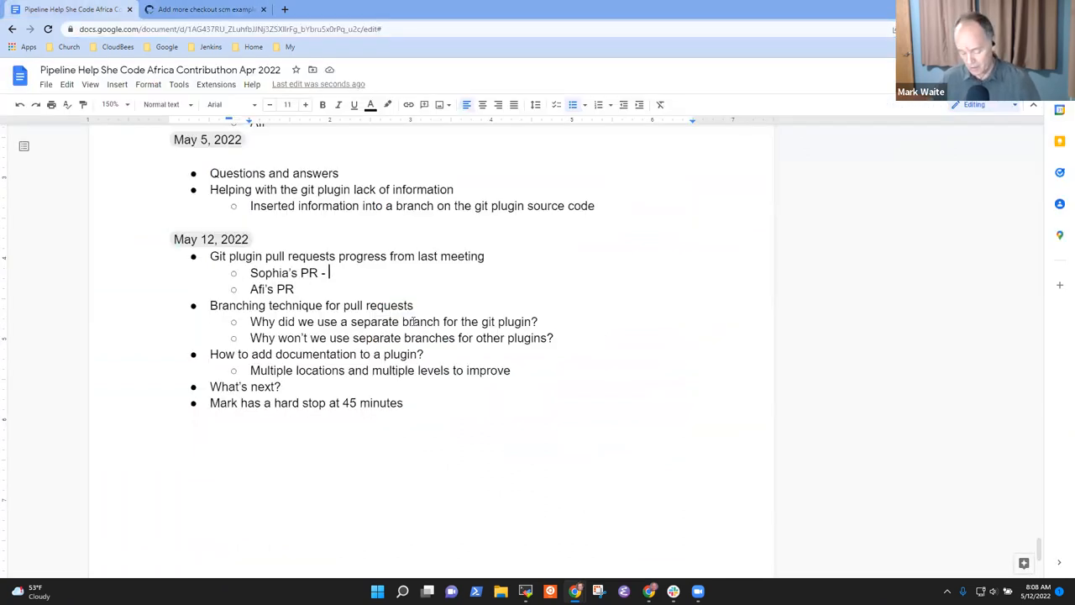
type("change")
key("BackSpace")
key("BackSpace")
key("BackSpace")
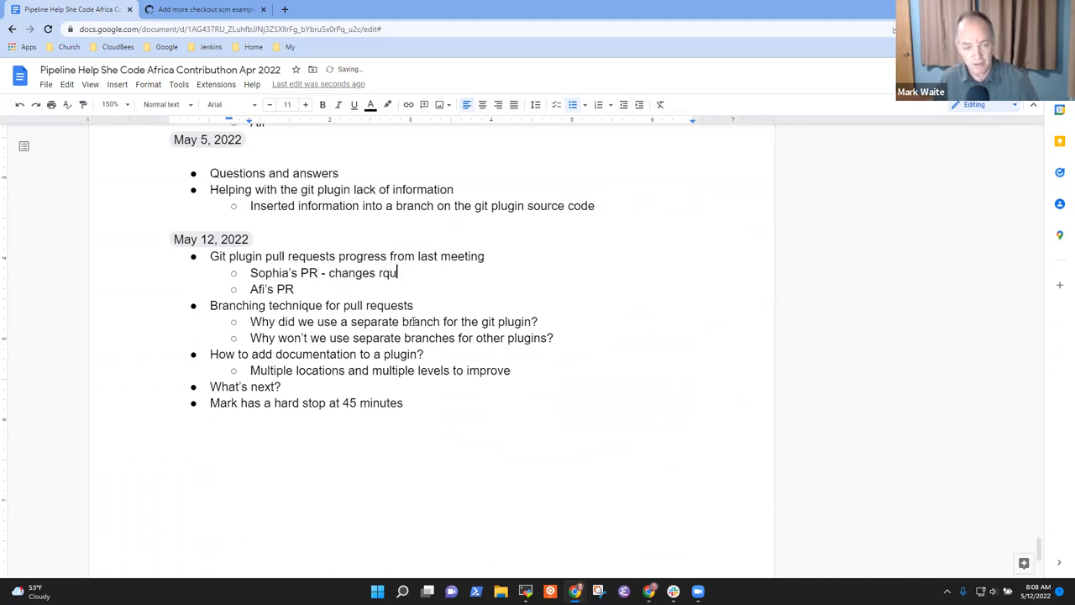
key("BackSpace")
key("BackSpace")
type("eque")
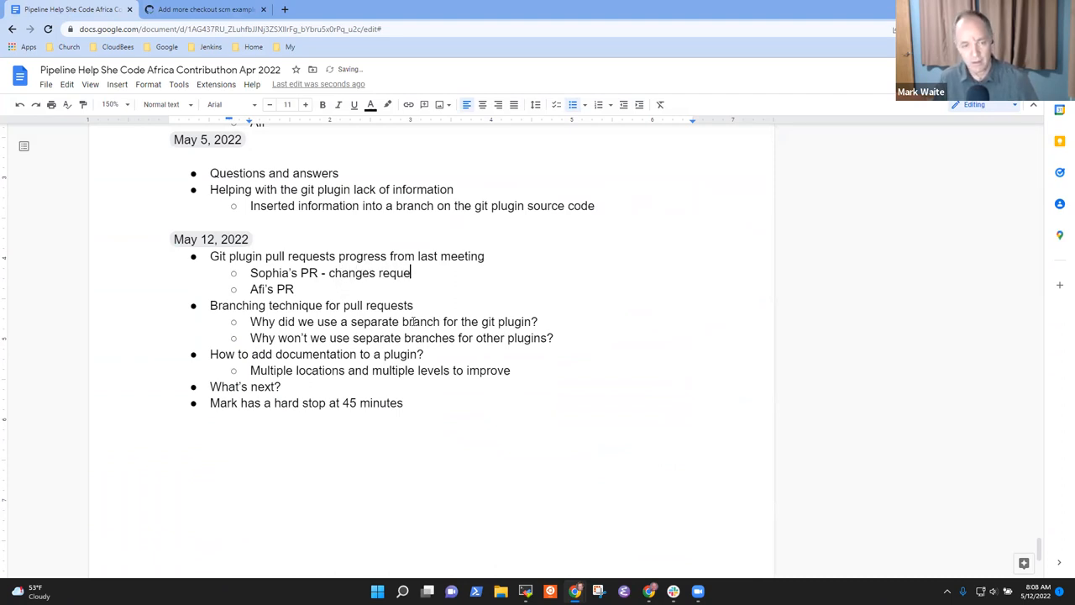
type("sted and applied, ready for review")
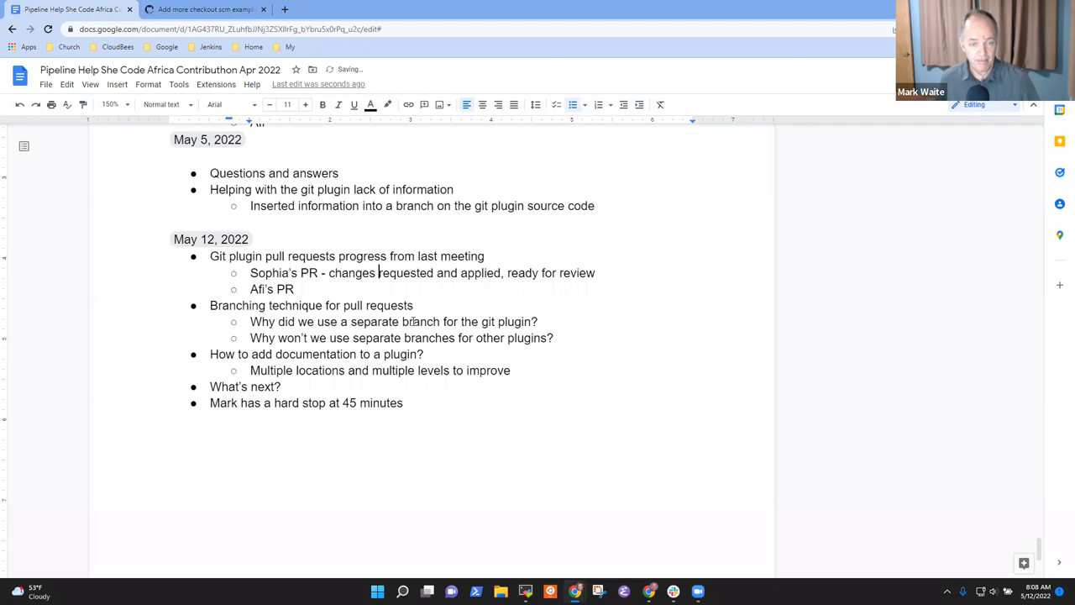
Link the phrase 'changes requested and applied' to the PR #1267 URL
key("ctrl+shift+Right")
key("ctrl+shift+Right")
key("ctrl+shift+Right")
key("ctrl+shift+Right")
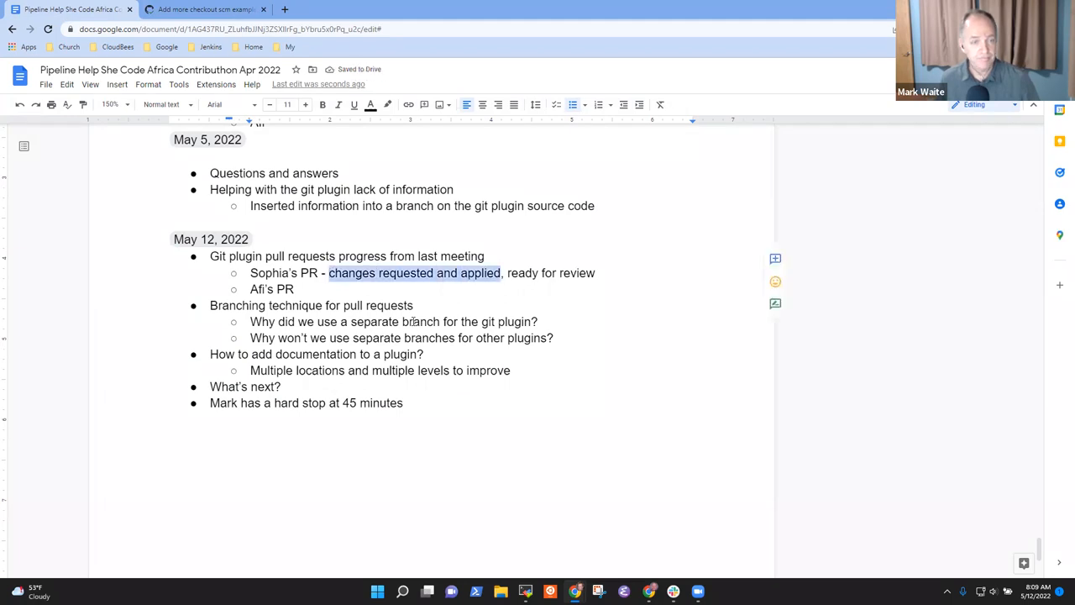
left_click(206, 10)
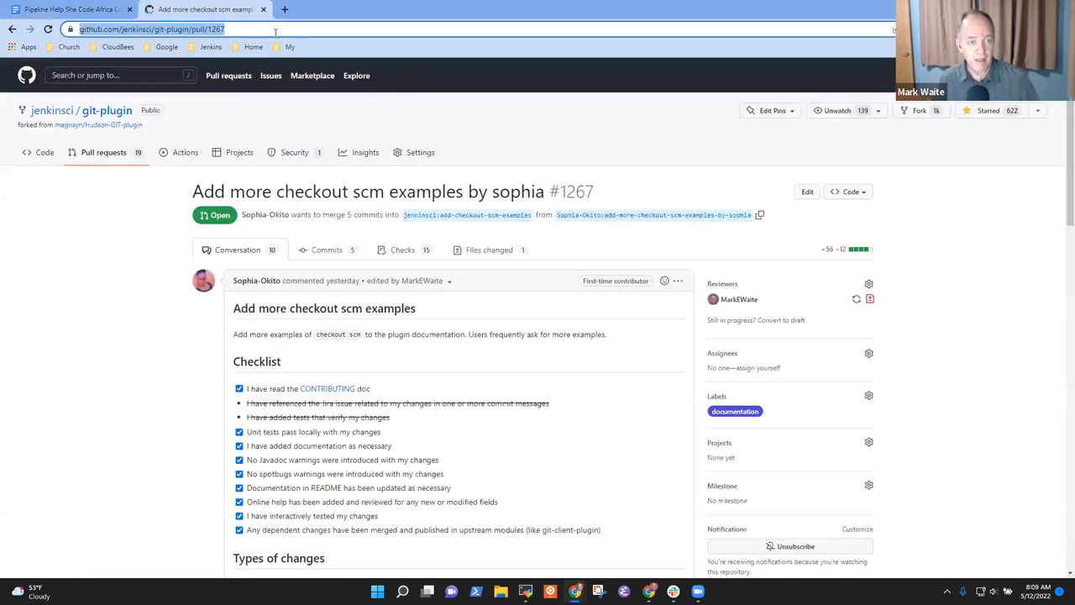
key("ctrl+c")
left_click(72, 9)
key("ctrl+k")
key("ctrl+v")
key("Return")
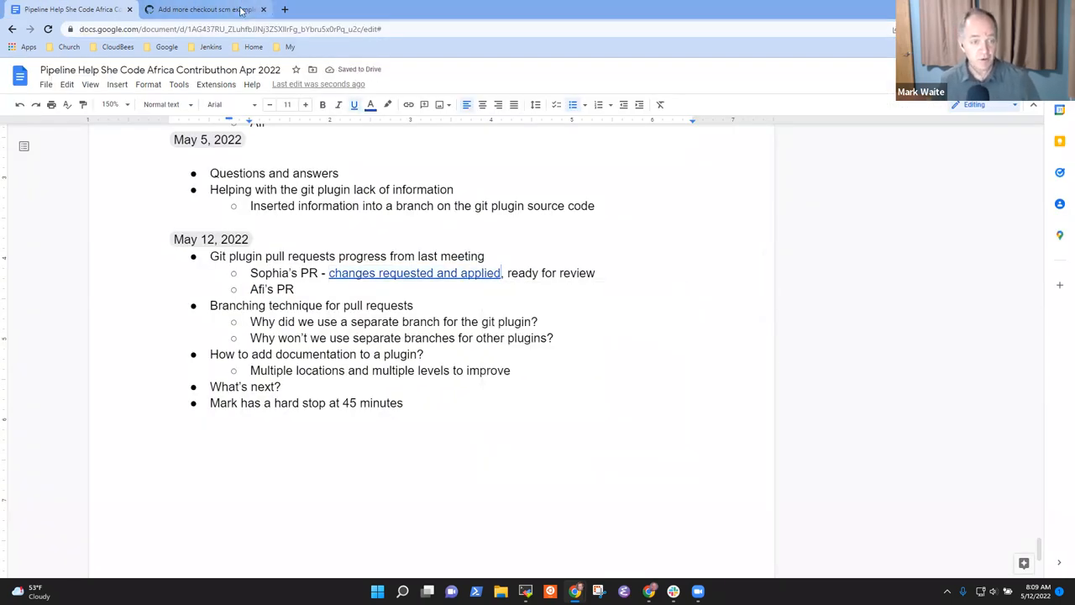
Open pull request #1268, Afi's Add checkout scm examples, and select its URL
left_click(206, 9)
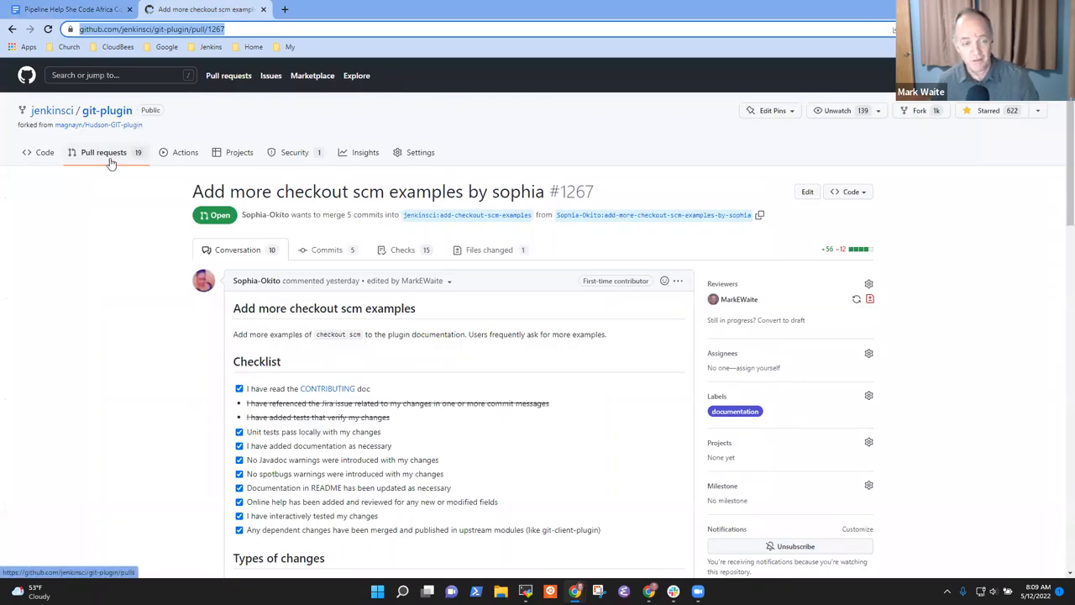
left_click(44, 152)
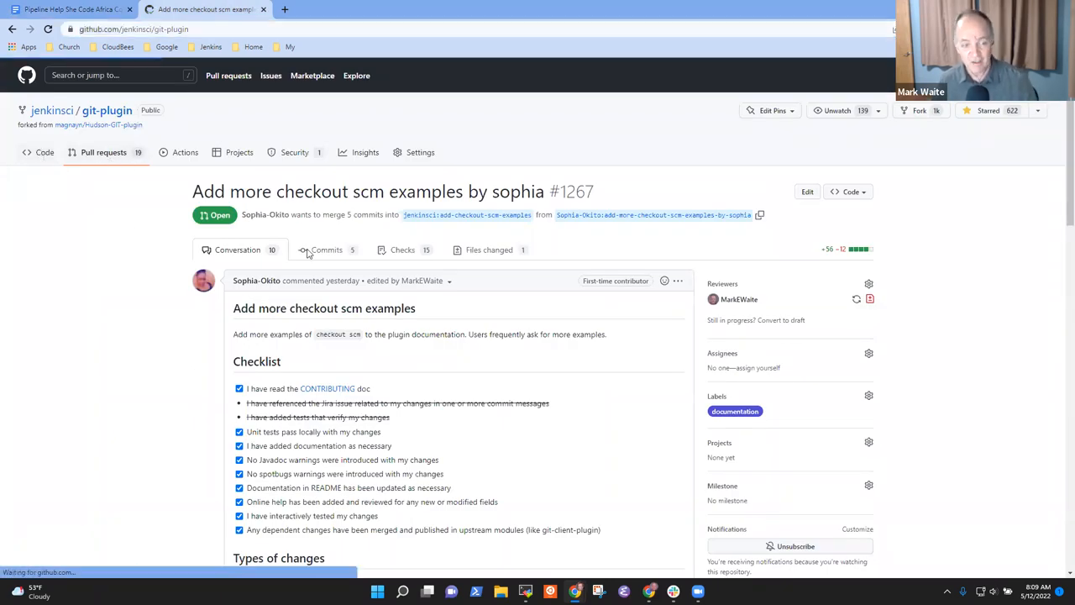
left_click(103, 152)
left_click(315, 248)
scroll(448, 320, "down", 3)
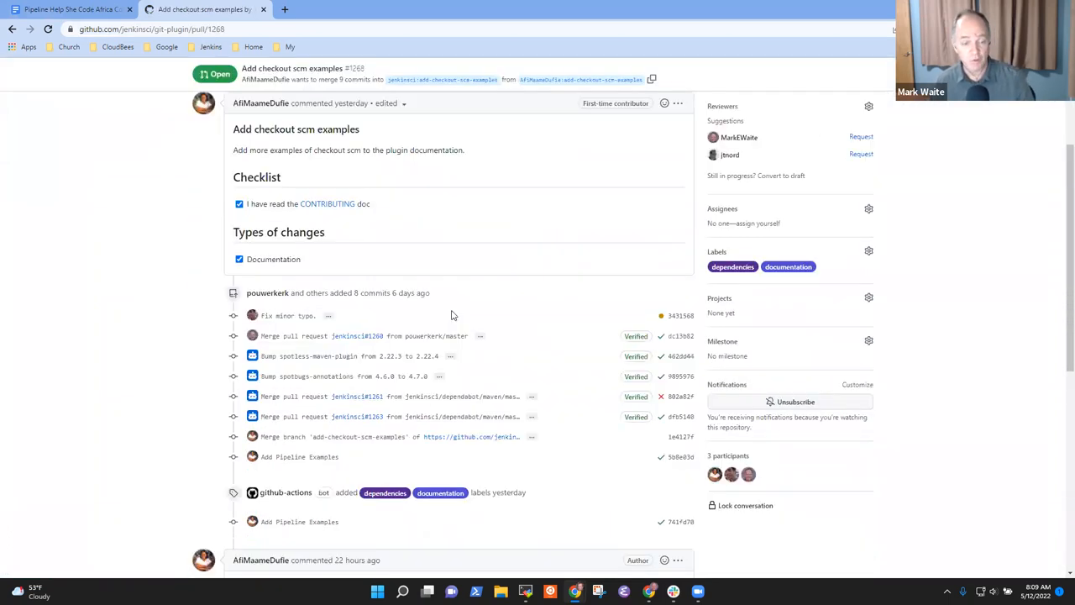
scroll(447, 320, "down", 3)
left_click_drag(386, 374, 215, 364)
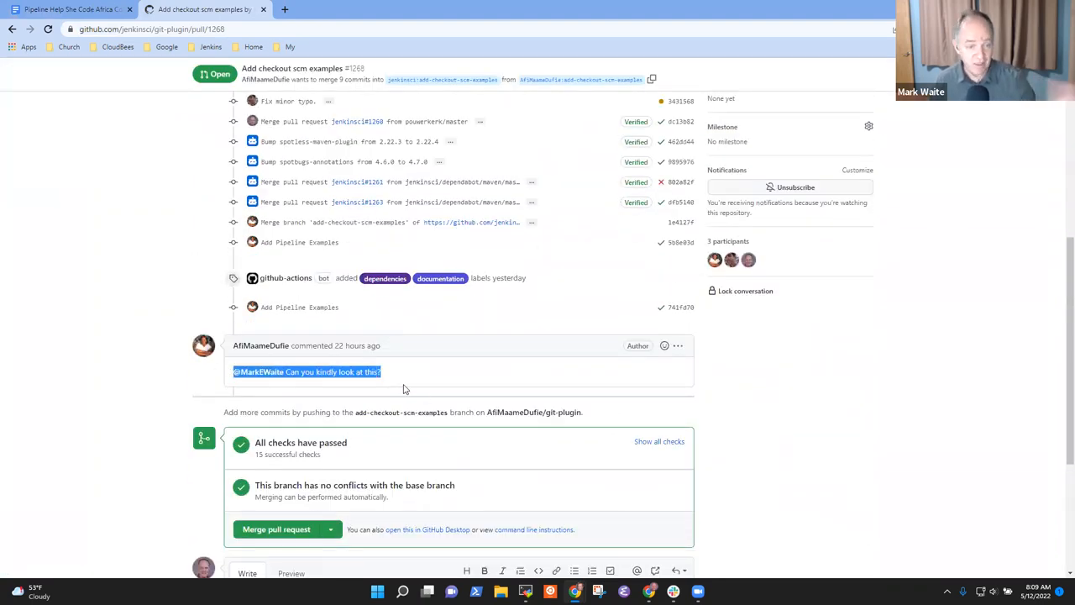
scroll(403, 390, "up", 2)
scroll(474, 393, "up", 3)
scroll(420, 336, "up", 2)
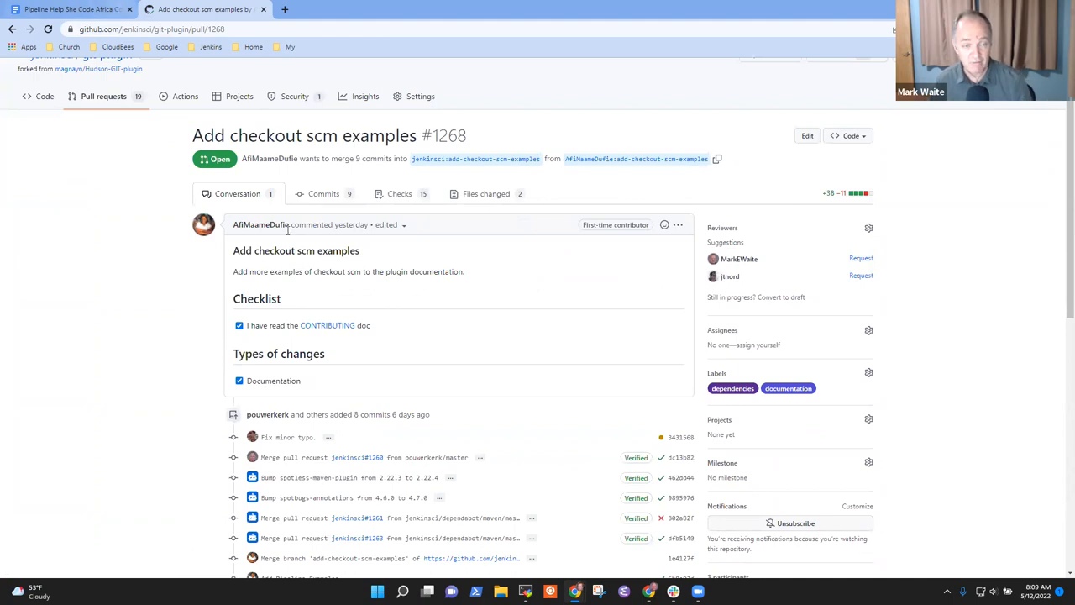
scroll(319, 278, "up", 2)
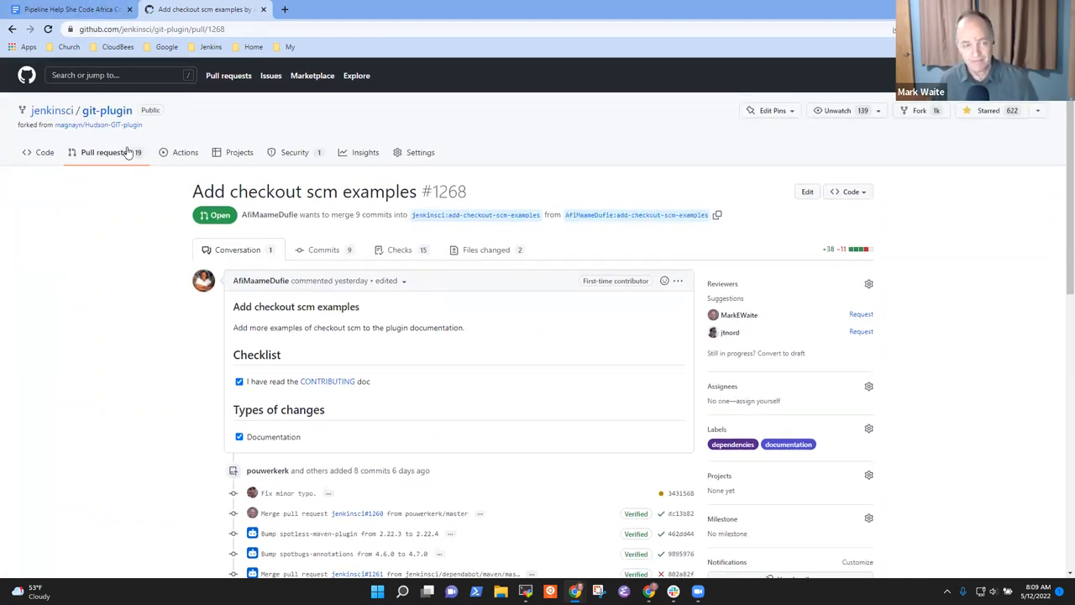
left_click(238, 28)
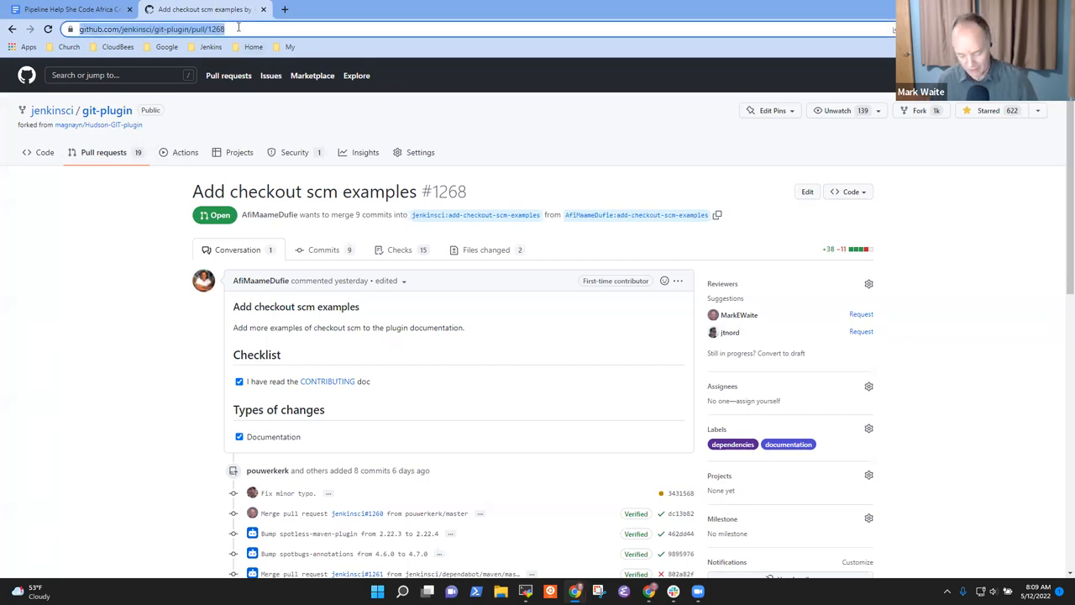
Mark Afi's PR as needing review and likely changes, linking 'needs review' to PR #1268
left_click(72, 10)
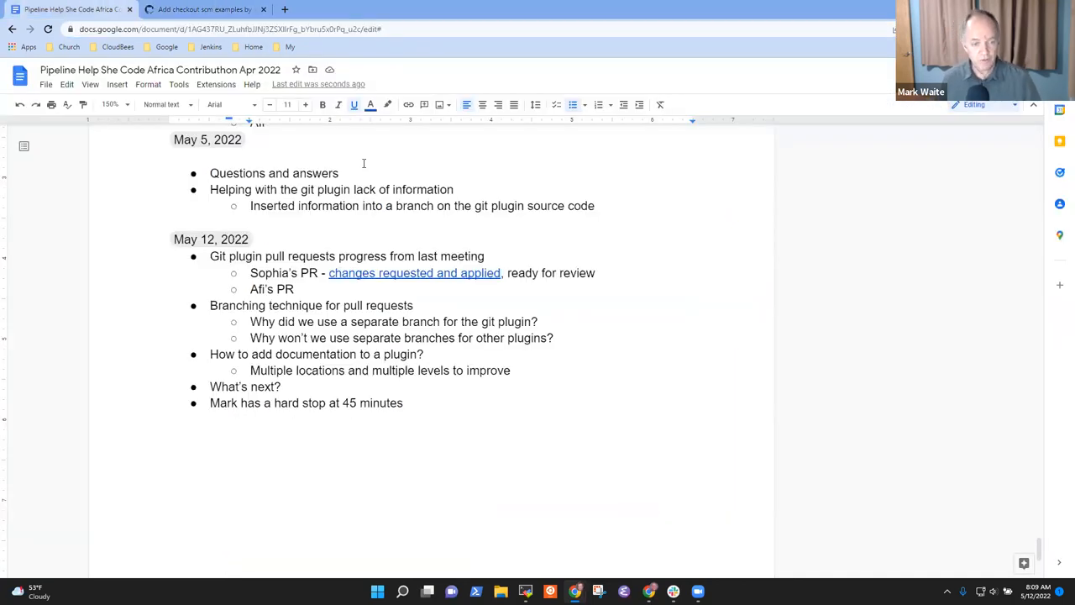
type(" -")
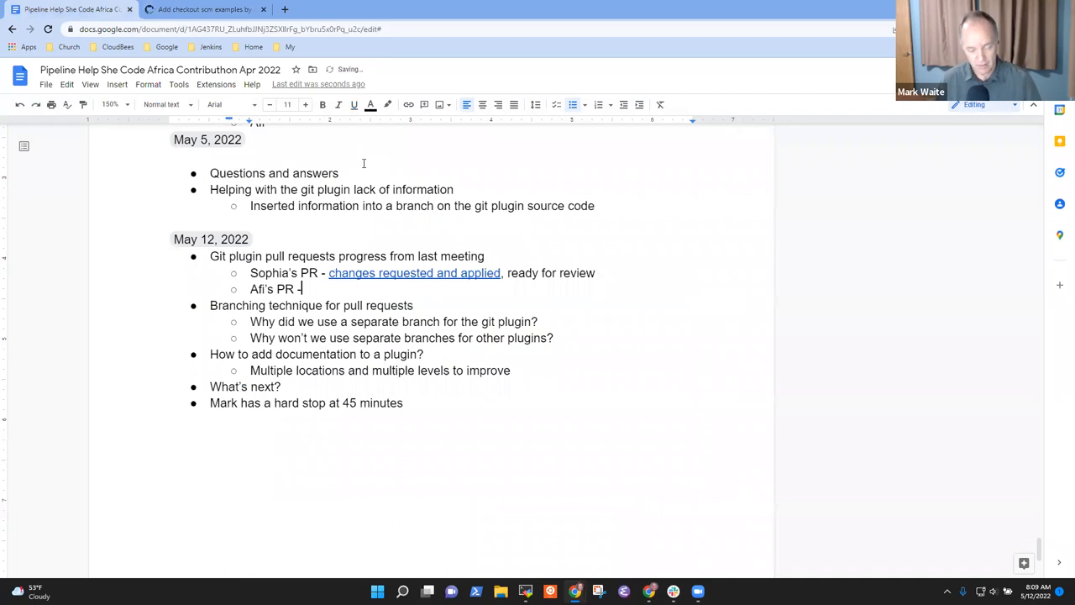
type("=nme")
key("BackSpace")
key("BackSpace")
key("BackSpace")
type("eeds ")
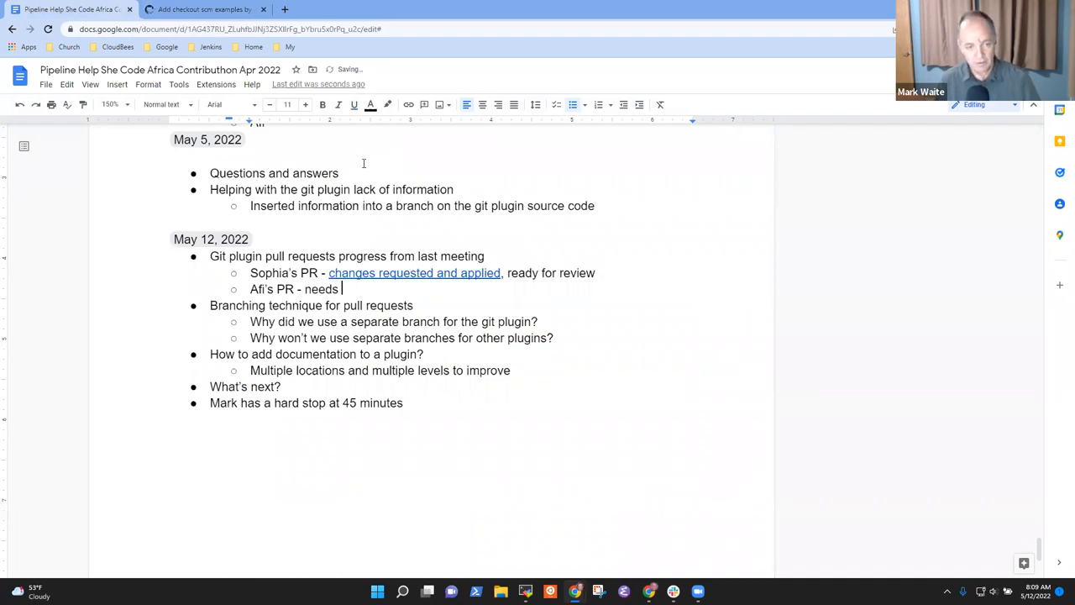
type("review,")
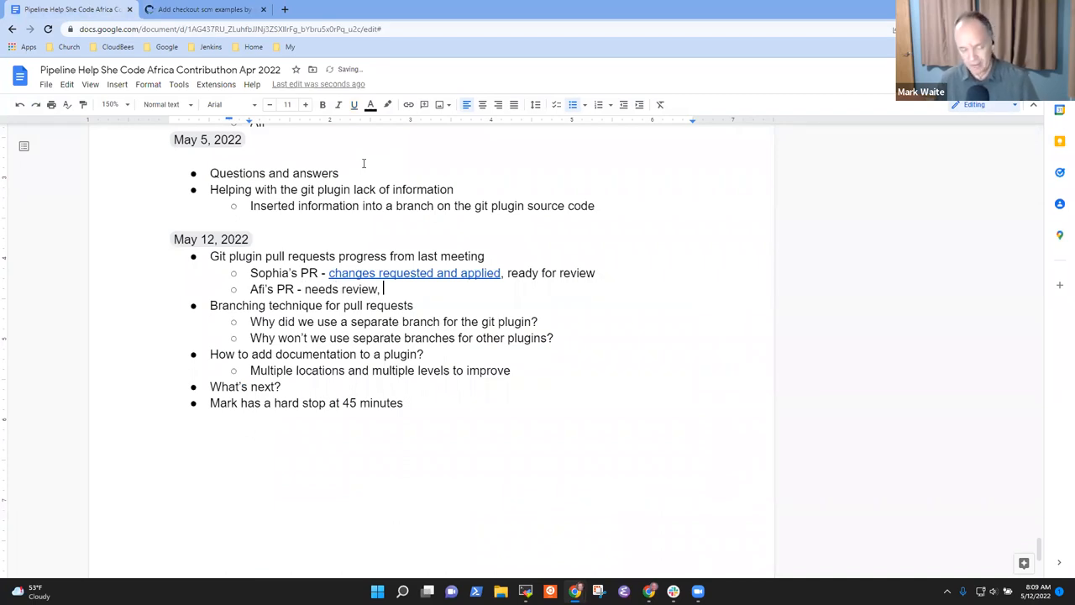
type("eeds ")
type("changes,")
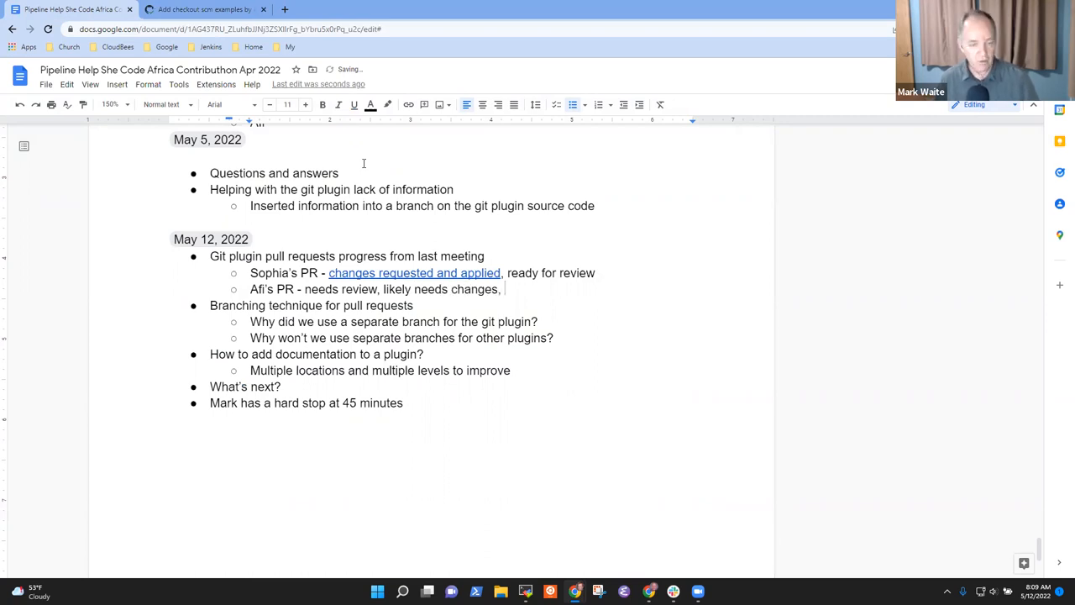
key("ctrl+shift+Left")
key("ctrl+shift+Left")
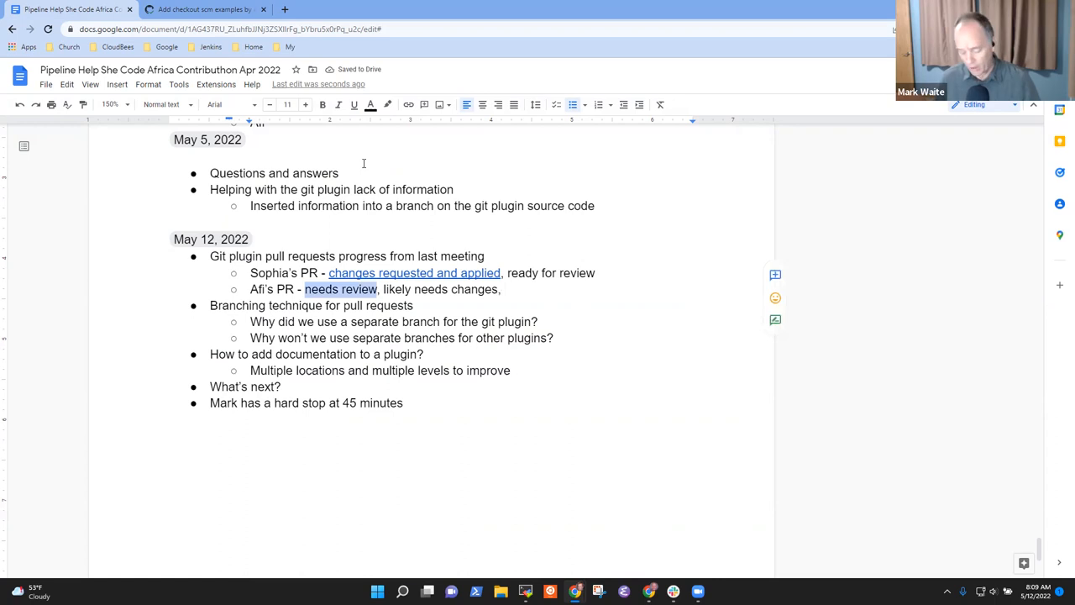
key("ctrl+k")
key("ctrl+v")
key("Return")
key("End")
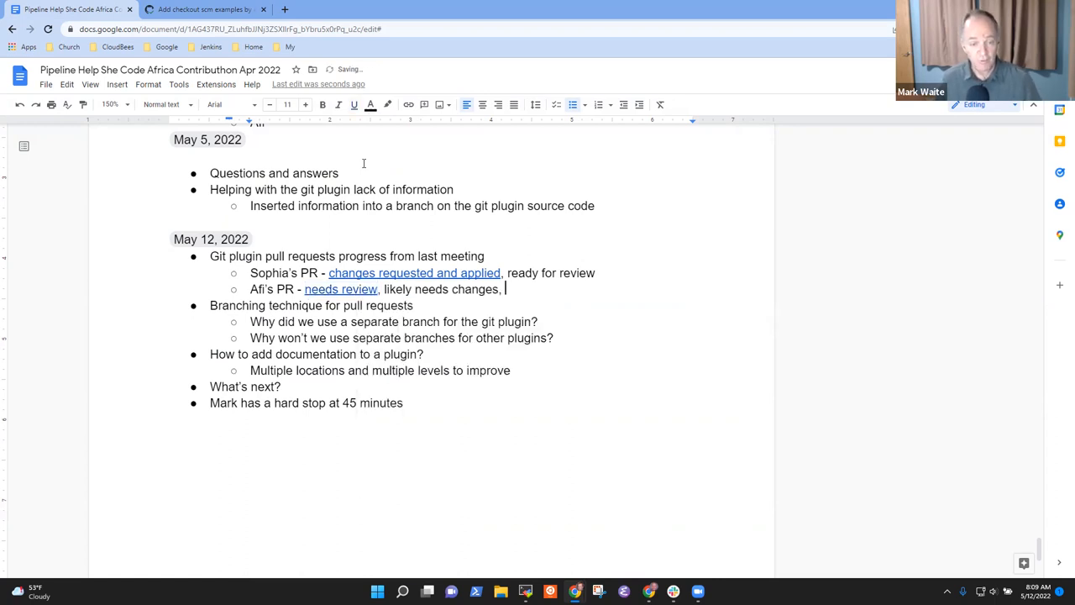
Add sub-bullets on Mark's review today and Afi checking tomorrow
key("Return")
key("Tab")
type("Mark will r")
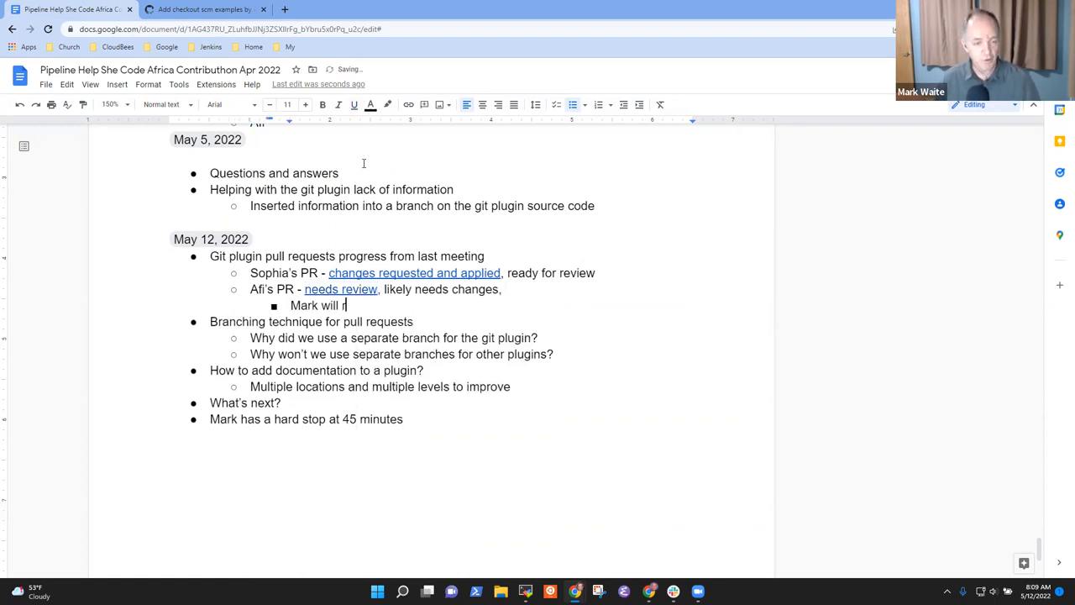
type("eview la")
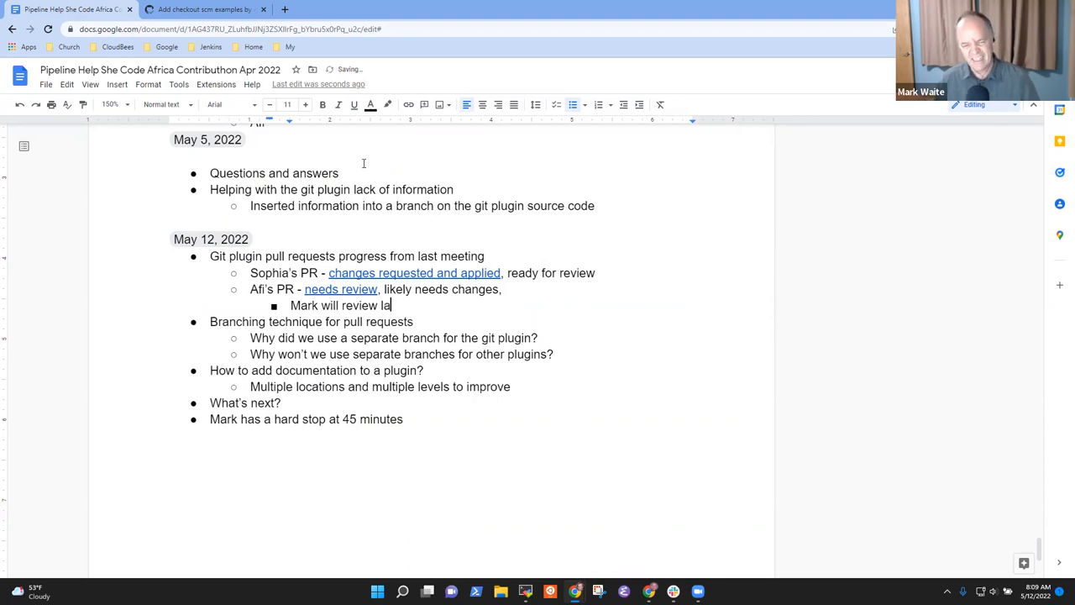
type("te today")
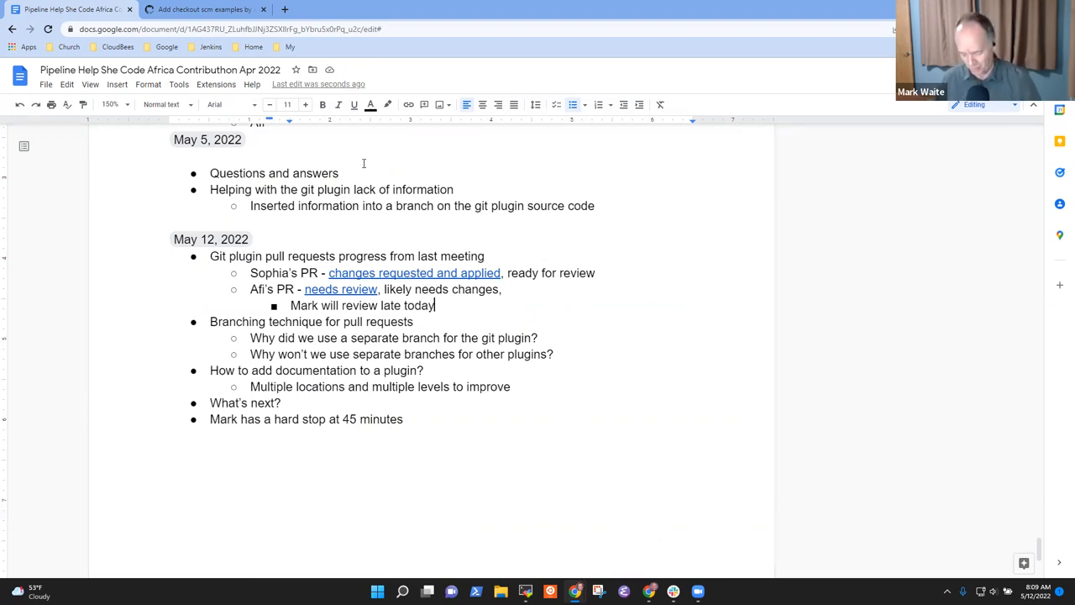
key("Return")
type("Afi check tomorrow morn")
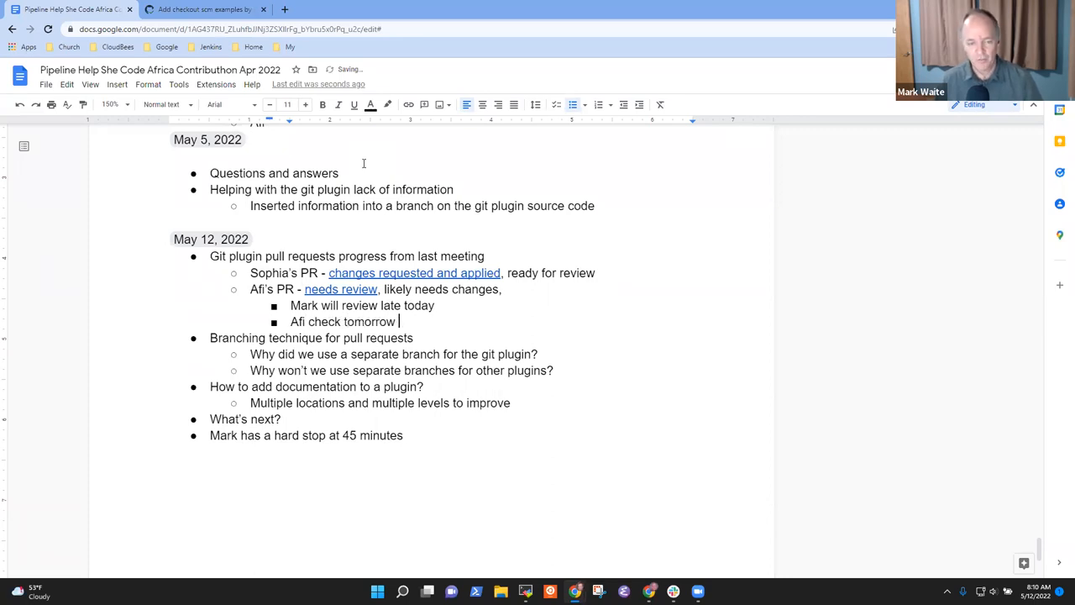
type("ing for co")
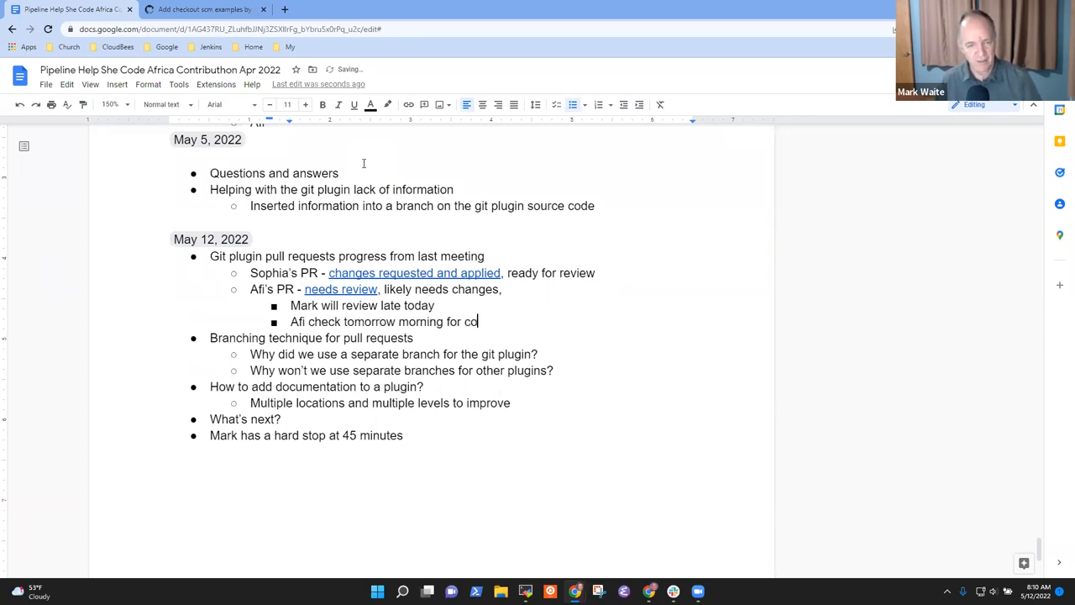
type("mments and c")
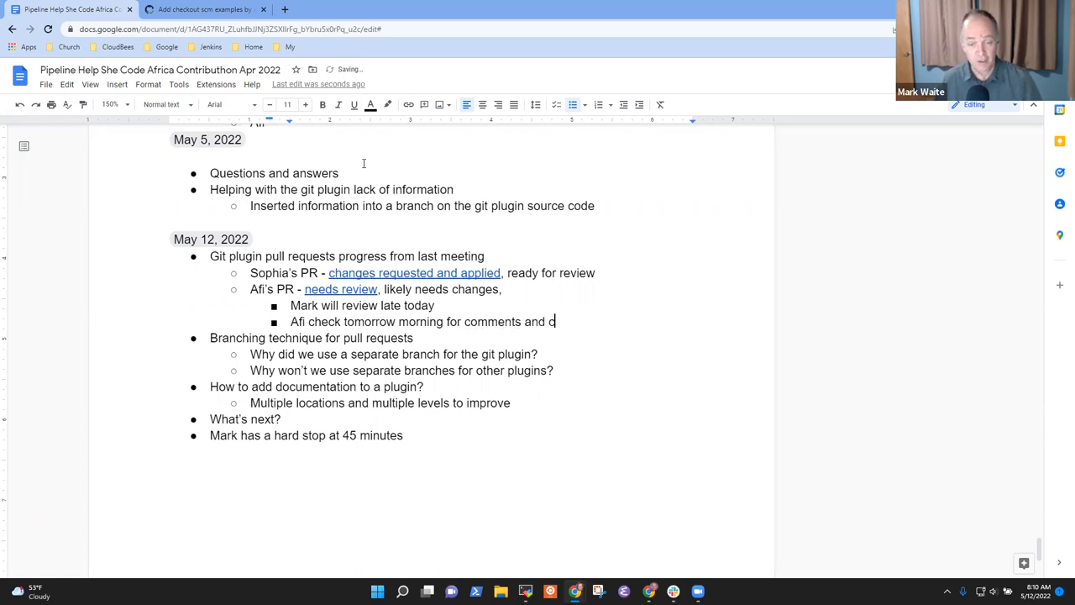
type("hanges")
type(" n")
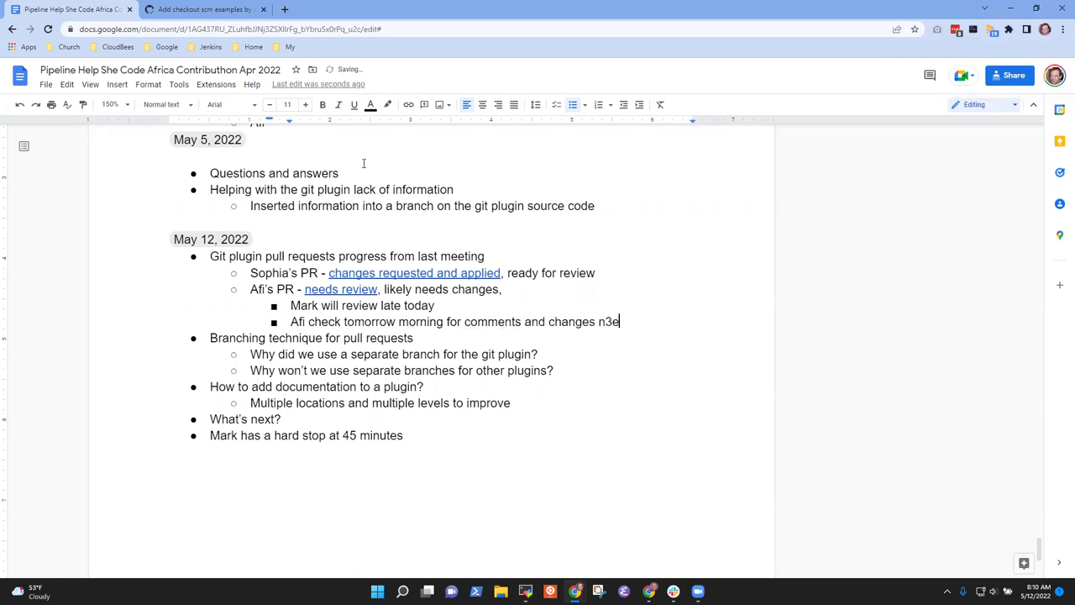
key("BackSpace")
key("BackSpace")
type("ee")
key("Up")
key("Up")
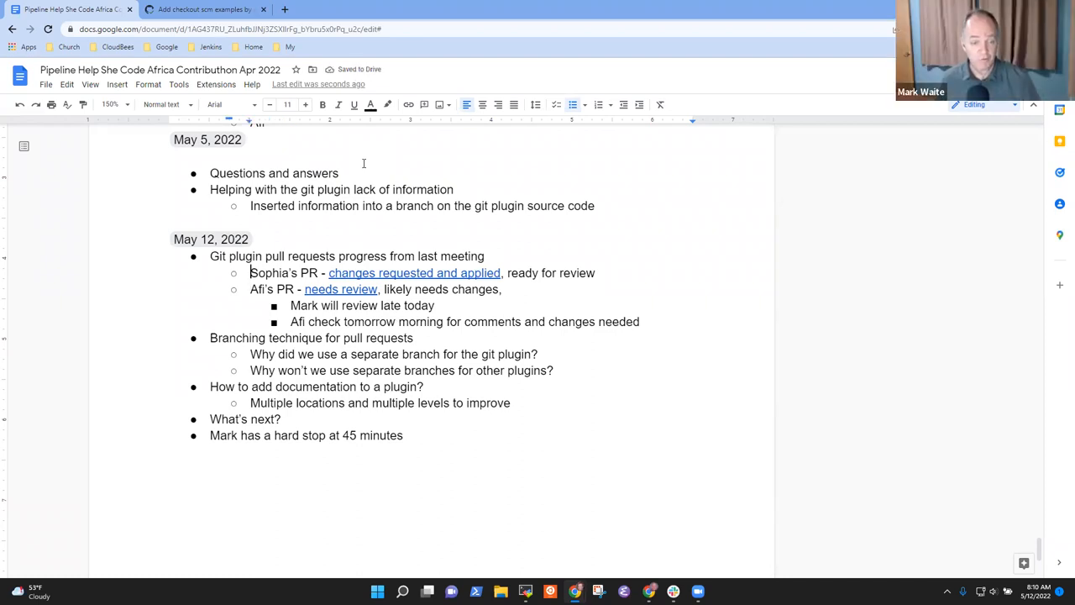
key("shift+Up")
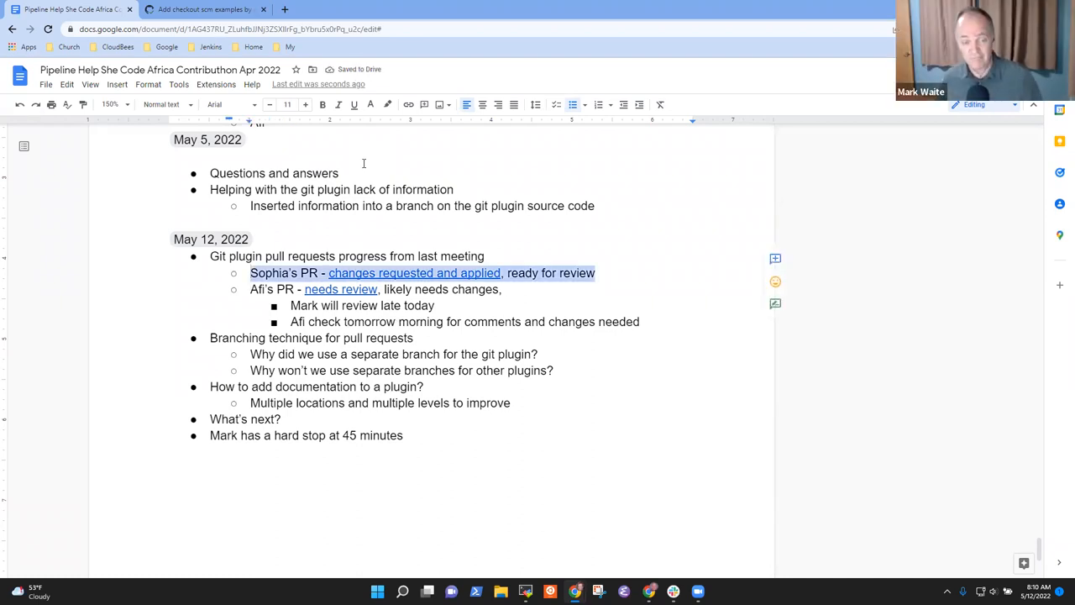
key("Down")
key("Down")
key("Down")
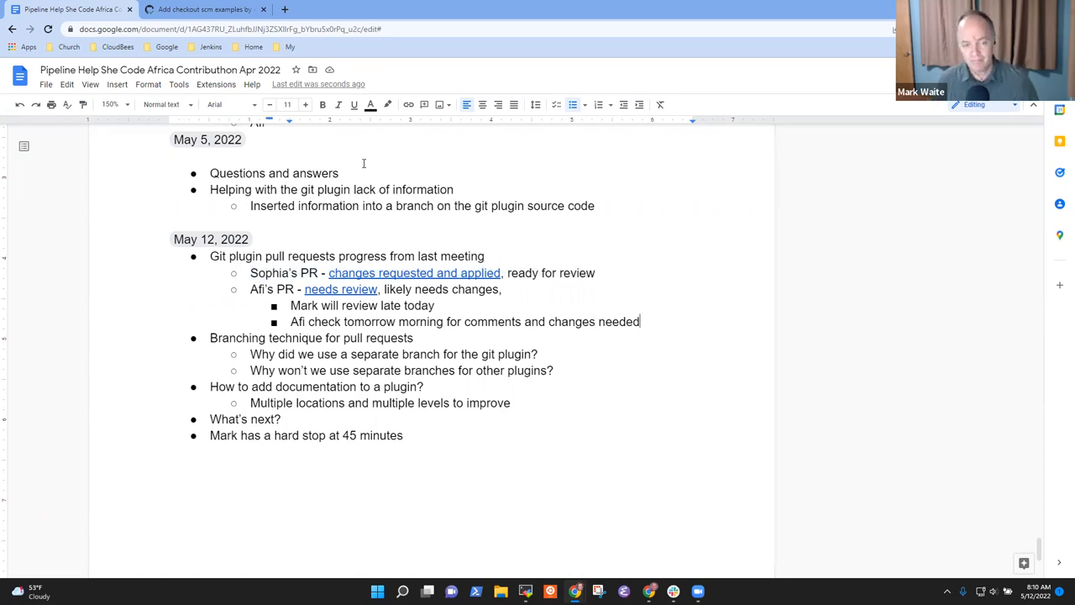
Insert a new bullet above the 'Branching technique for pull requests' line
key("shift+Home")
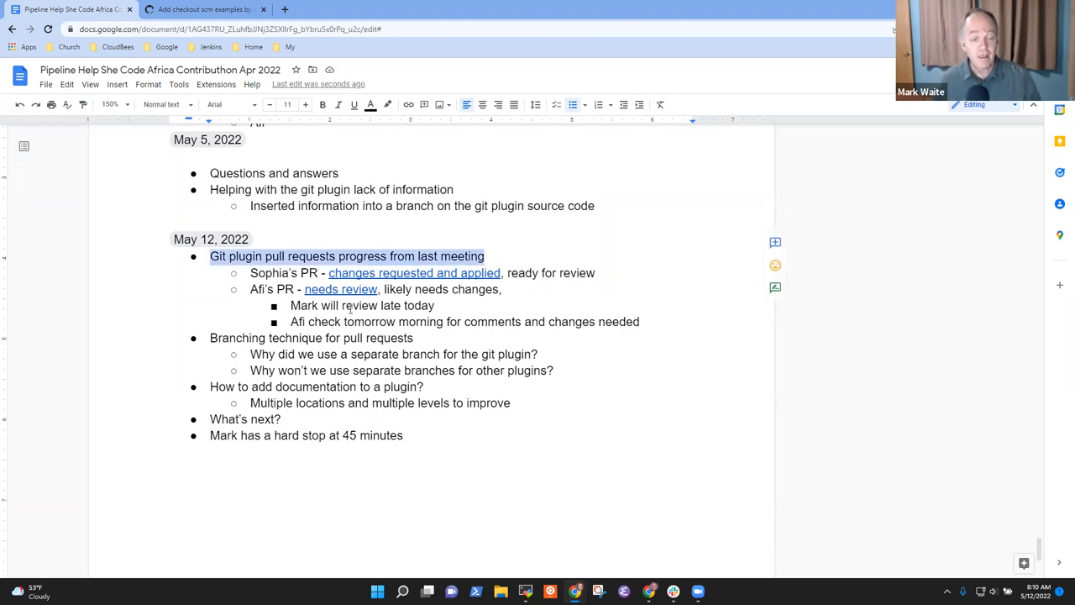
left_click(364, 322)
triple_click(365, 338)
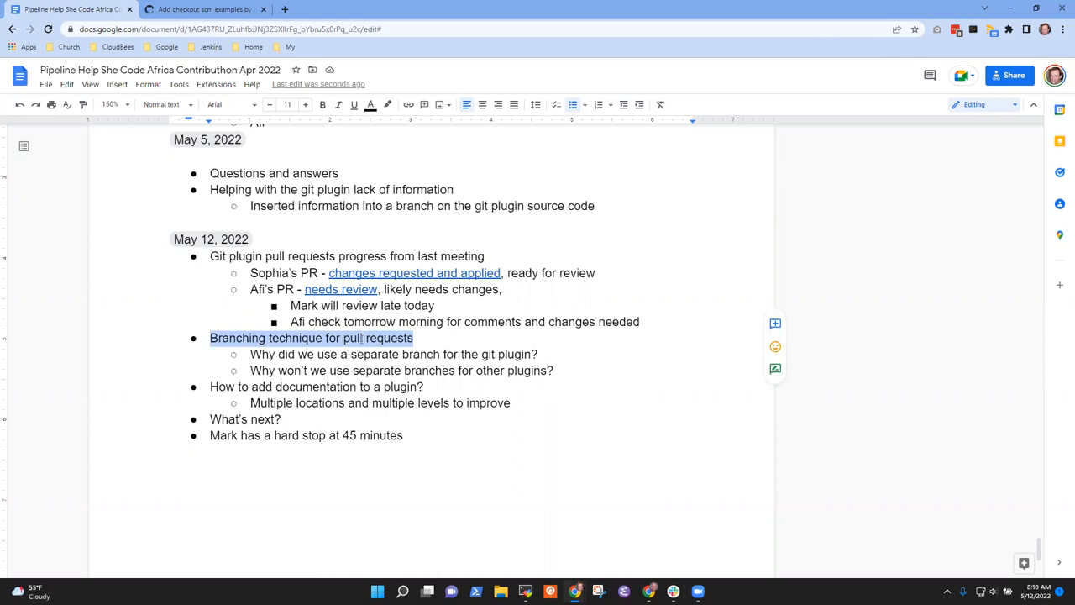
left_click(361, 338)
key("Return")
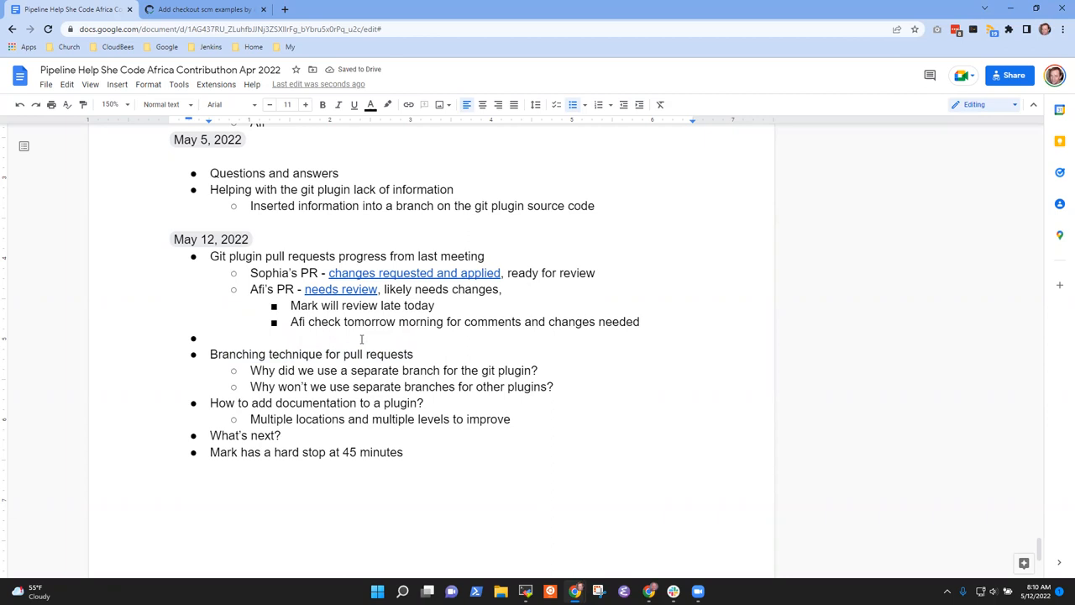
type("How to resolve")
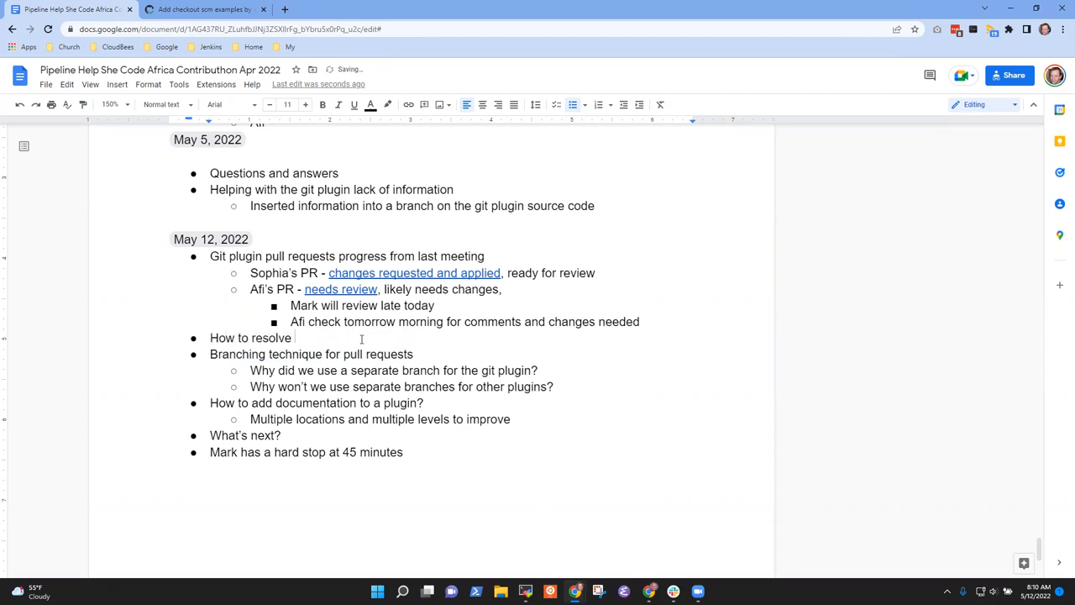
type(" a pou")
type(" request ")
type("hen")
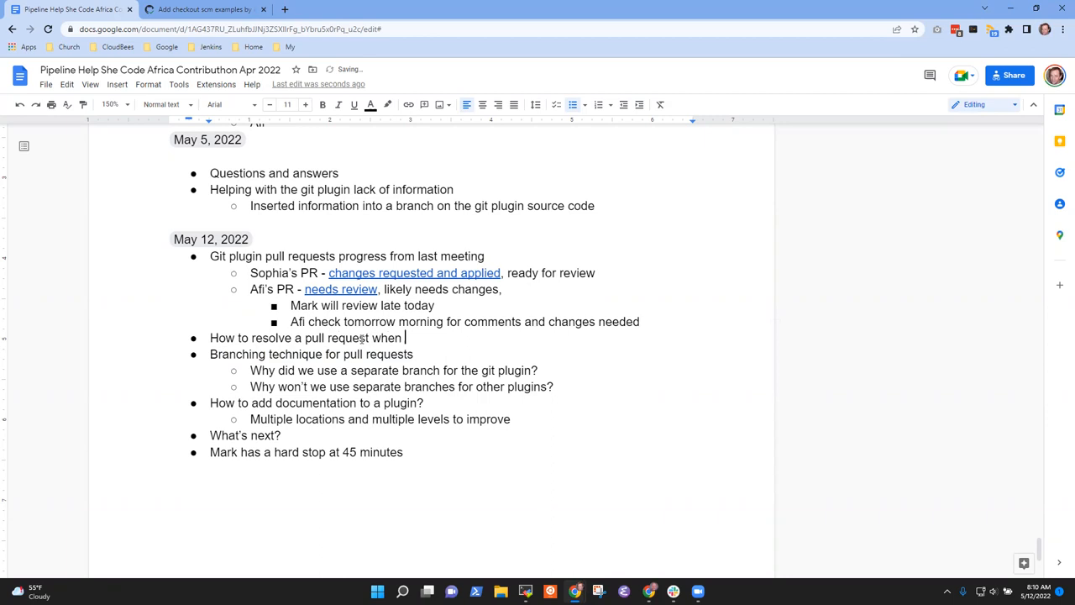
Write the question about resolving requested-change comments GitHub didn't auto-resolve
key("shift+Home")
type("Should th")
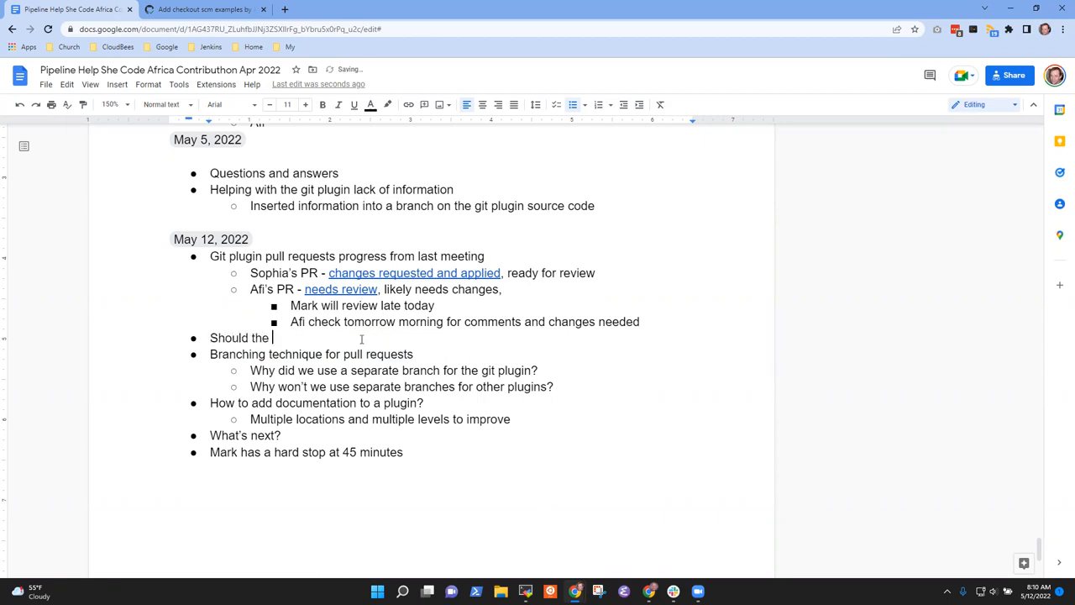
key("BackSpace")
key("BackSpace")
key("BackSpace")
type("I resoplve")
key("BackSpace")
key("BackSpace")
key("BackSpace")
type("resolve t")
type("he comments")
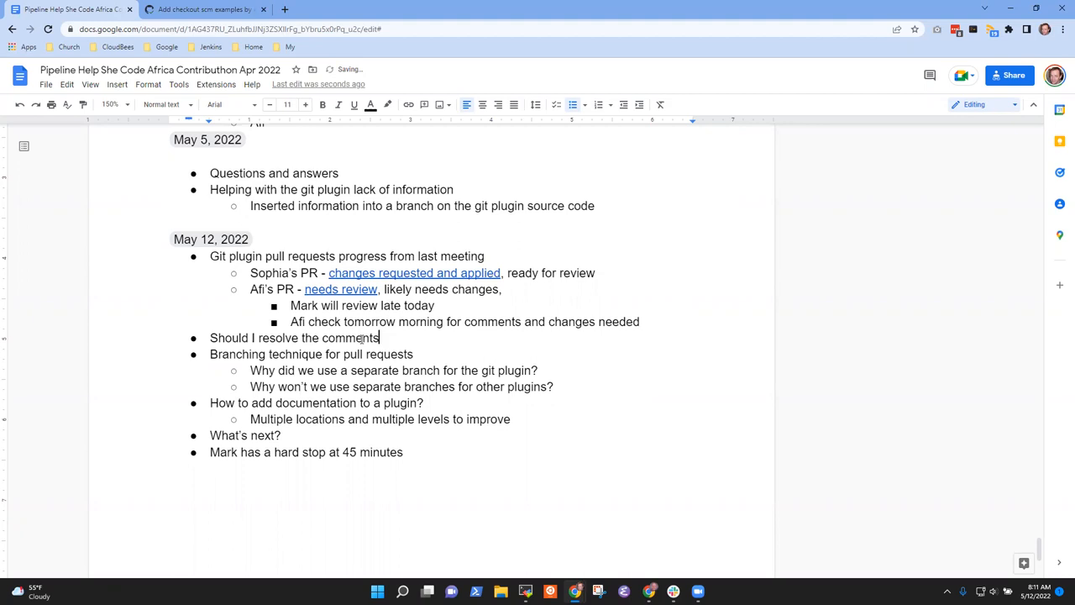
key("shift+Home")
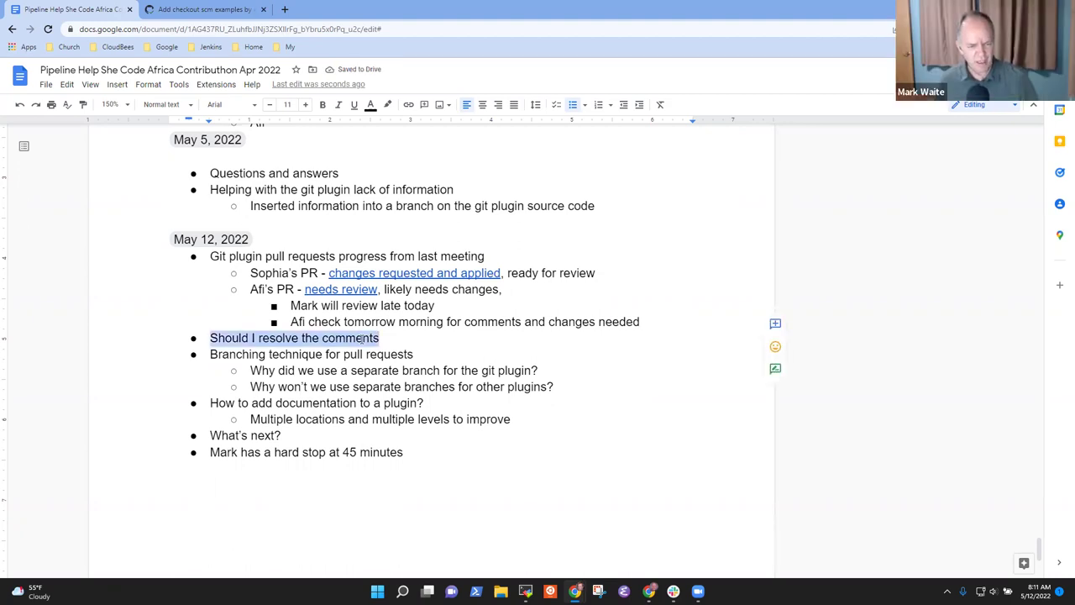
type("When ")
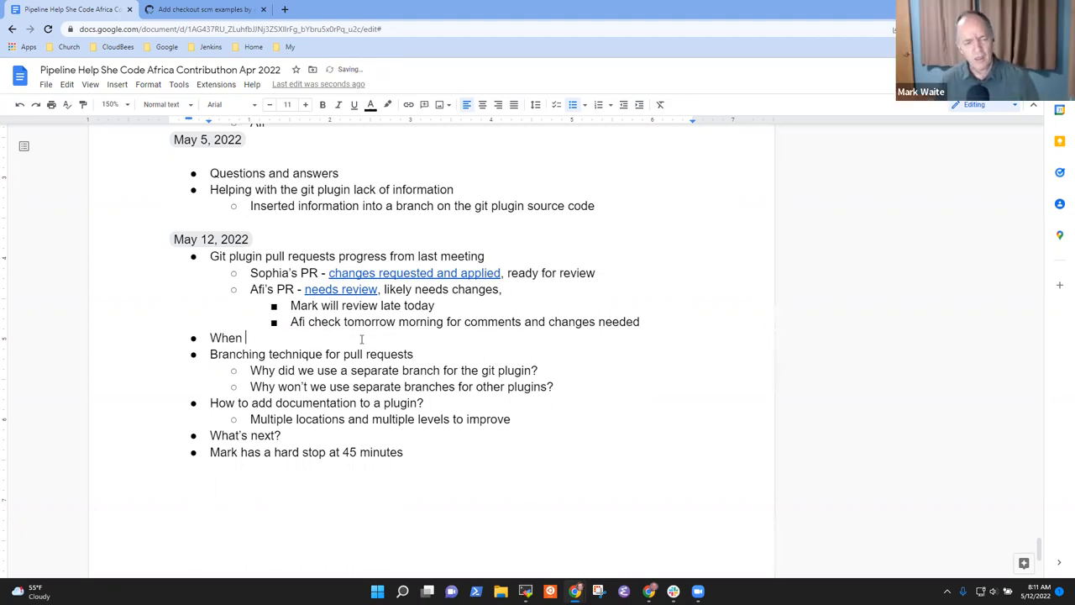
type("a")
type(" change ")
type("is requested, ")
type("should I resolve the comment ")
type("Giu")
type("Hub did not re")
type("solve")
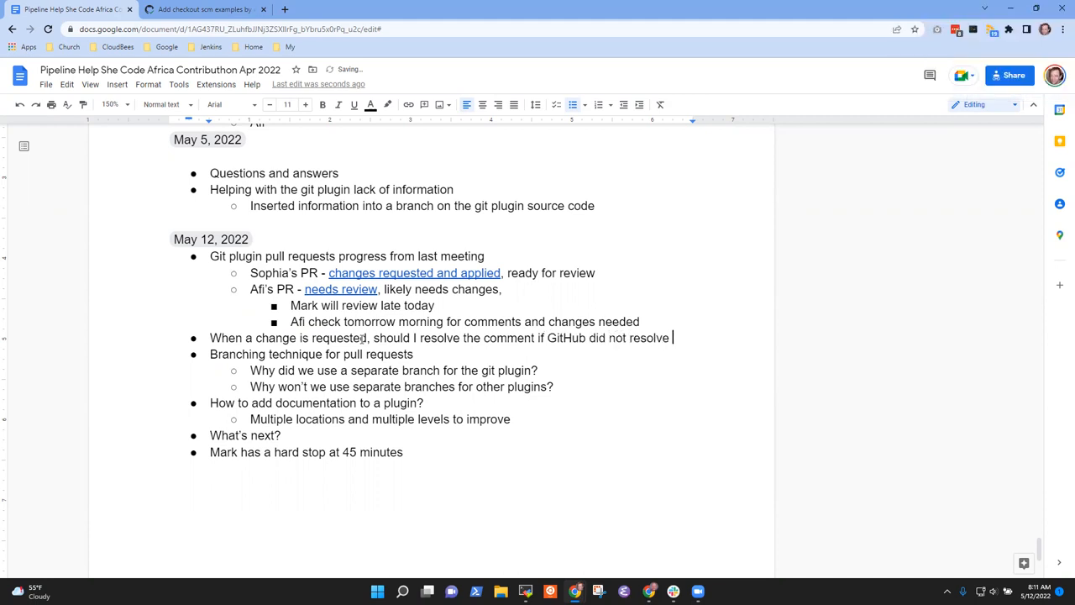
type("automatically?")
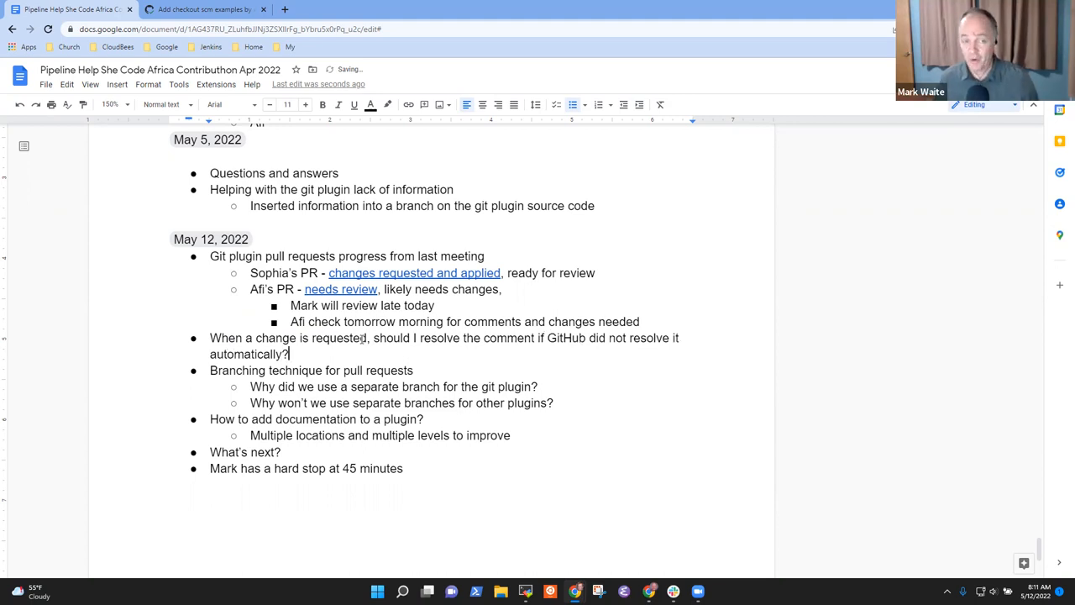
left_click(204, 10)
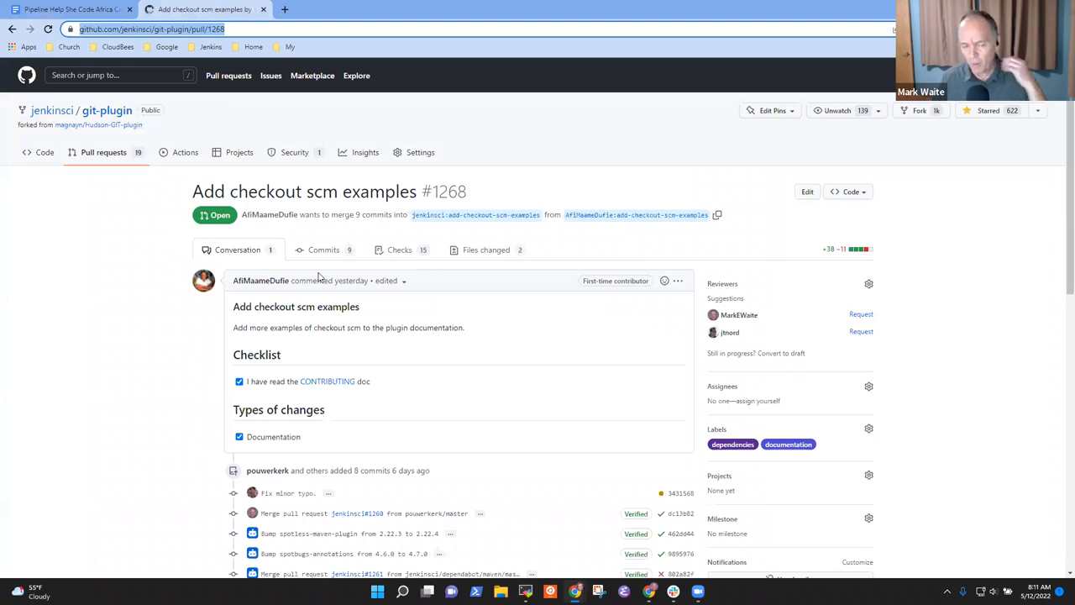
scroll(326, 300, "down", 3)
scroll(361, 362, "down", 5)
scroll(386, 370, "down", 4)
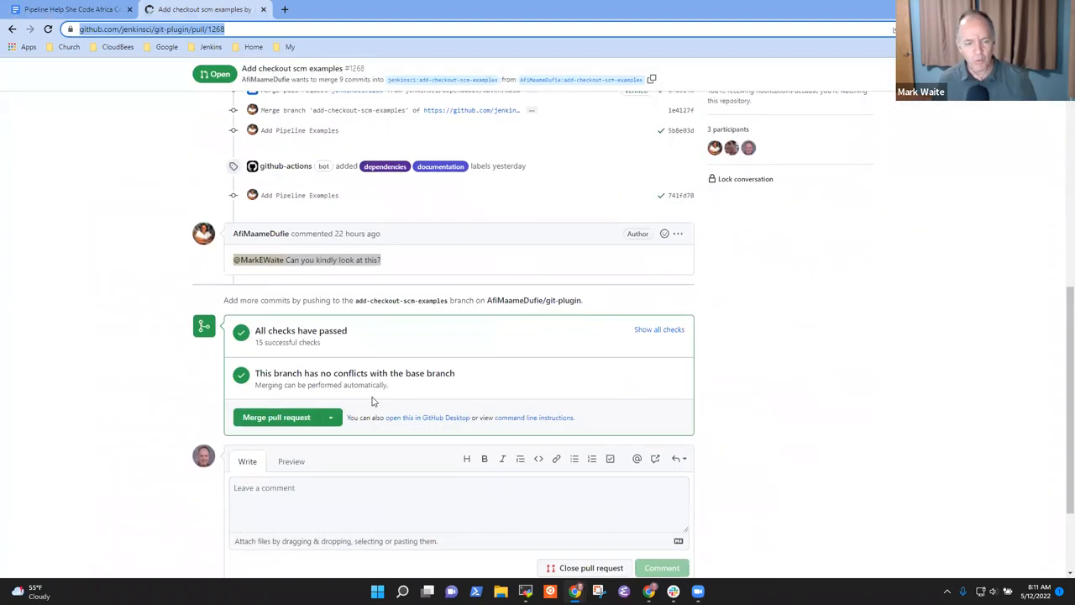
scroll(405, 372, "up", 3)
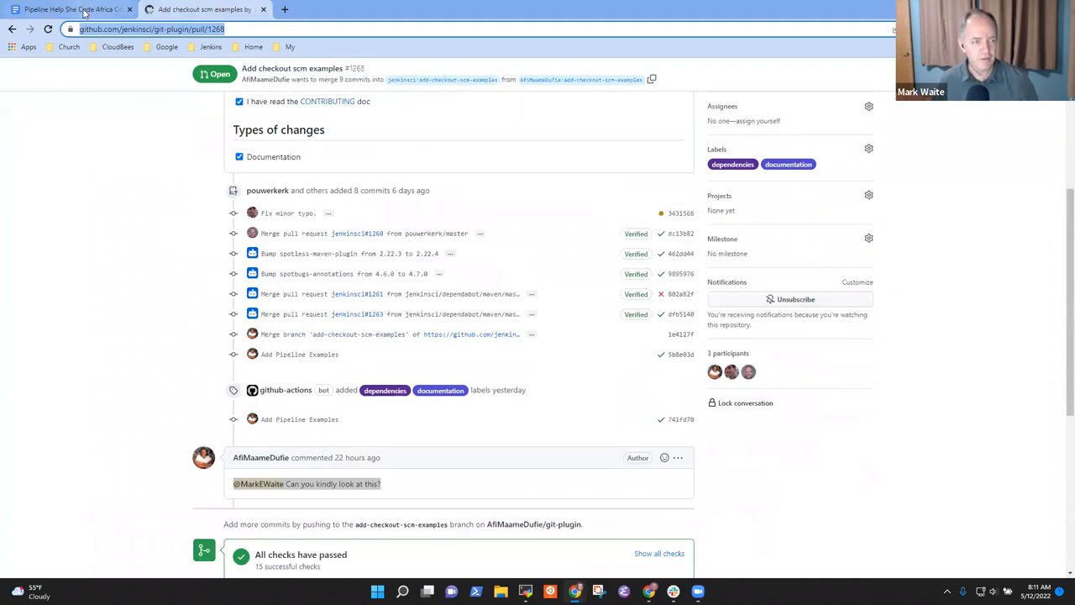
left_click(72, 10)
left_click(391, 273)
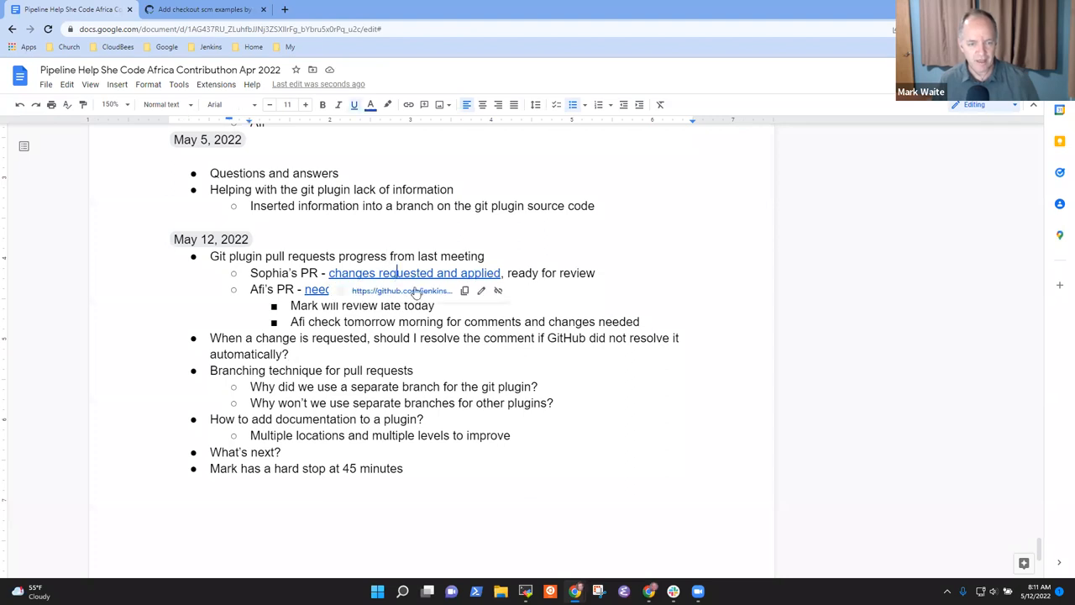
left_click(402, 291)
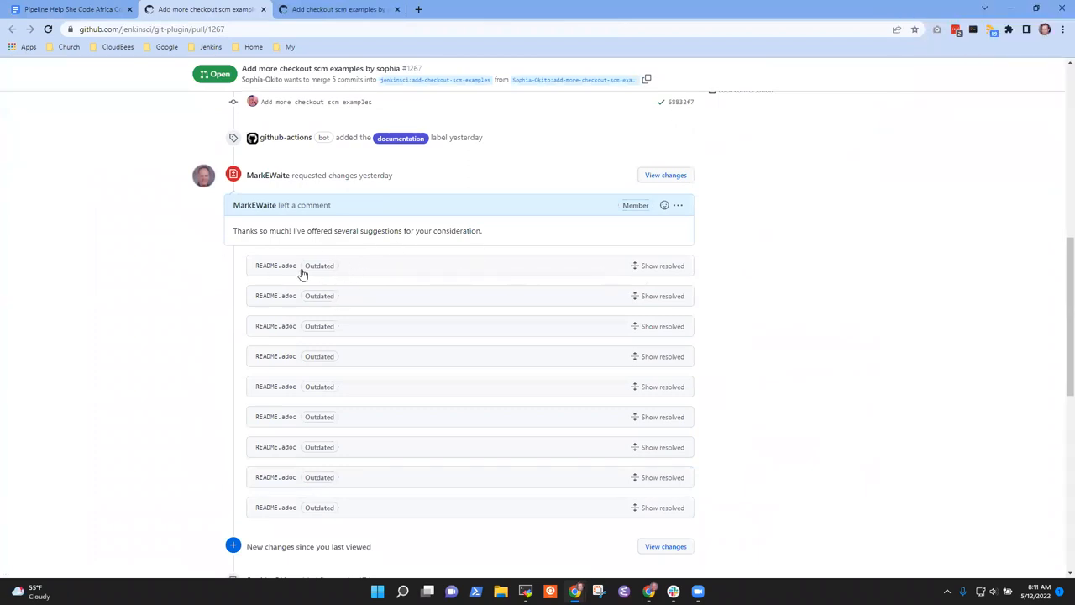
left_click_drag(516, 240, 229, 220)
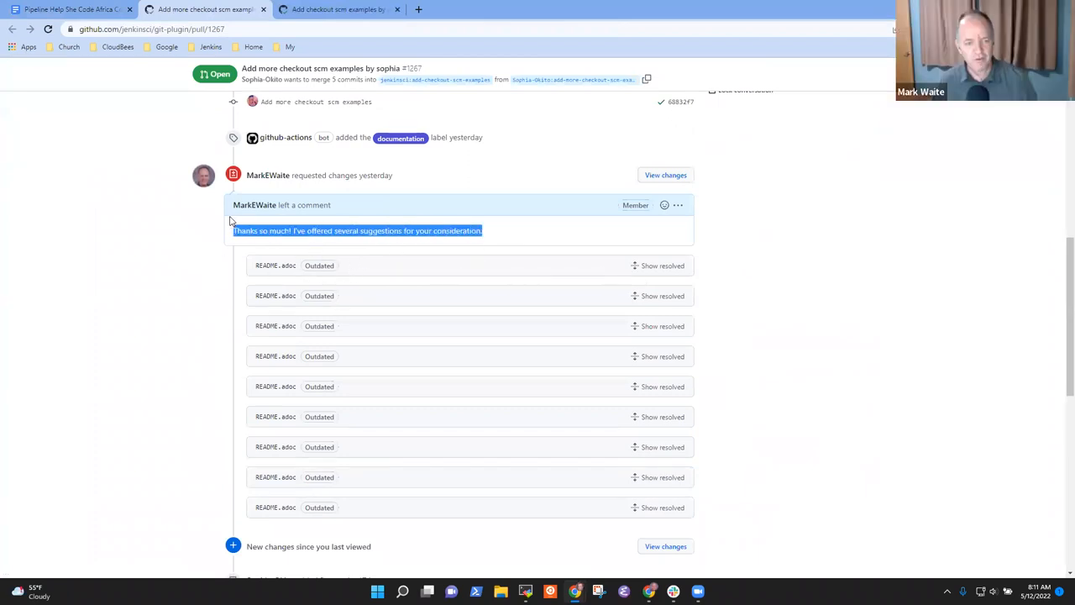
scroll(386, 269, "down", 4)
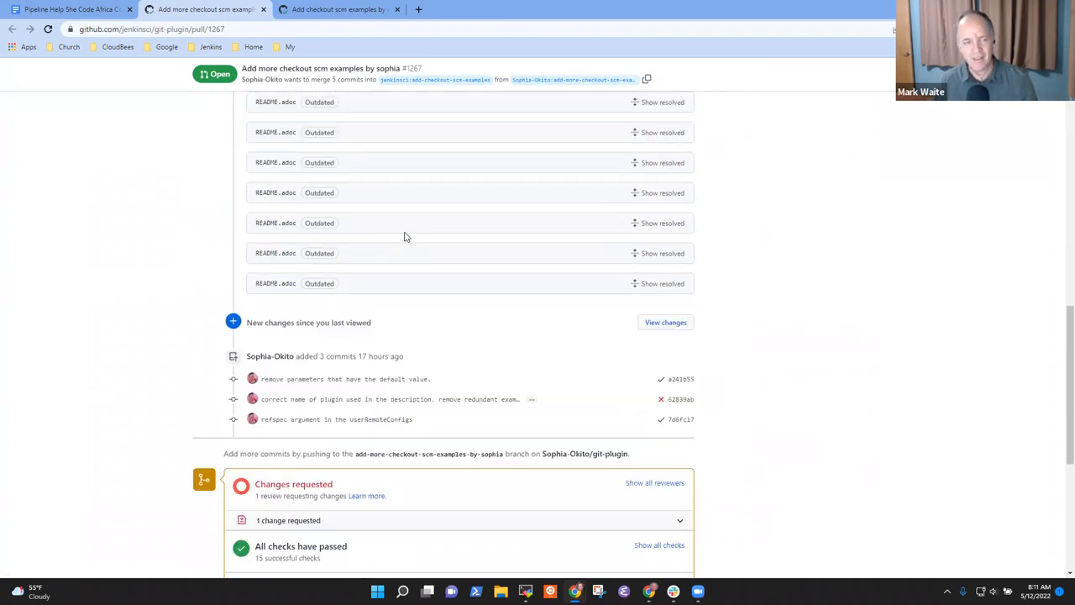
scroll(405, 257, "up", 2)
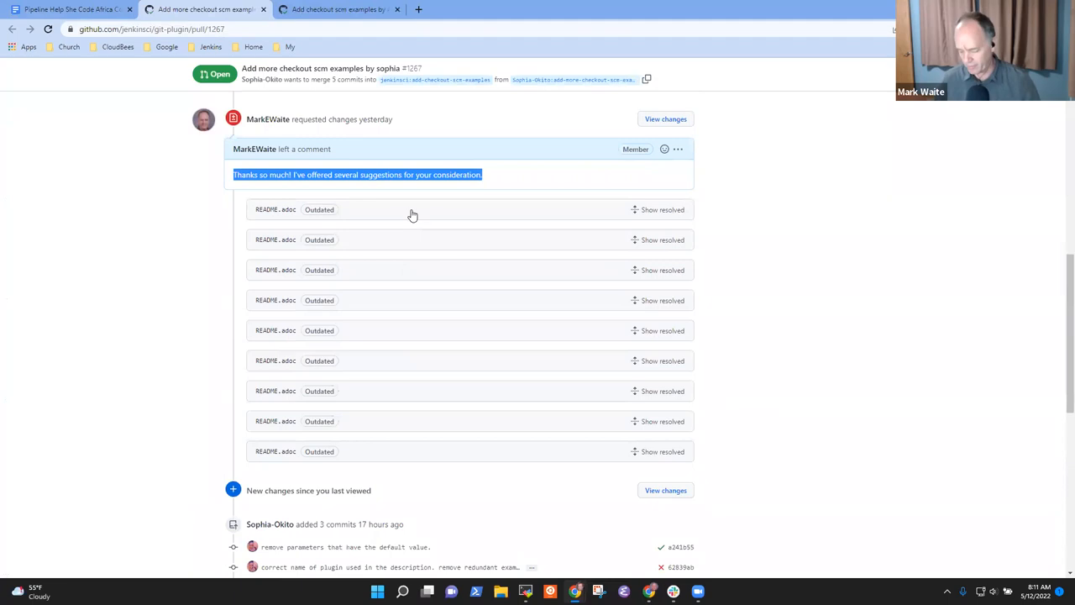
key("ctrl+plus")
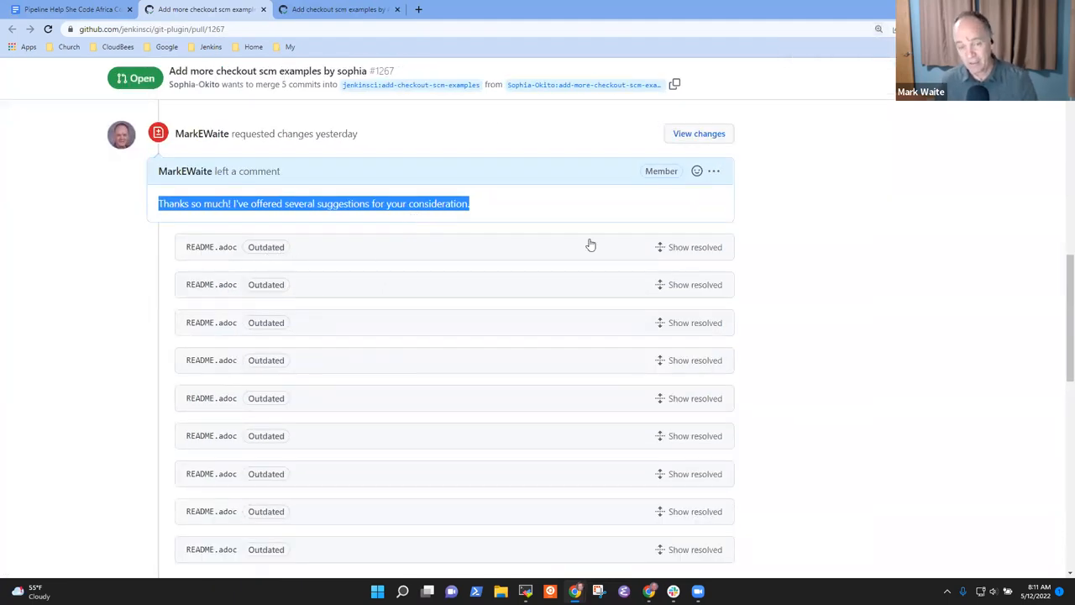
left_click(702, 248)
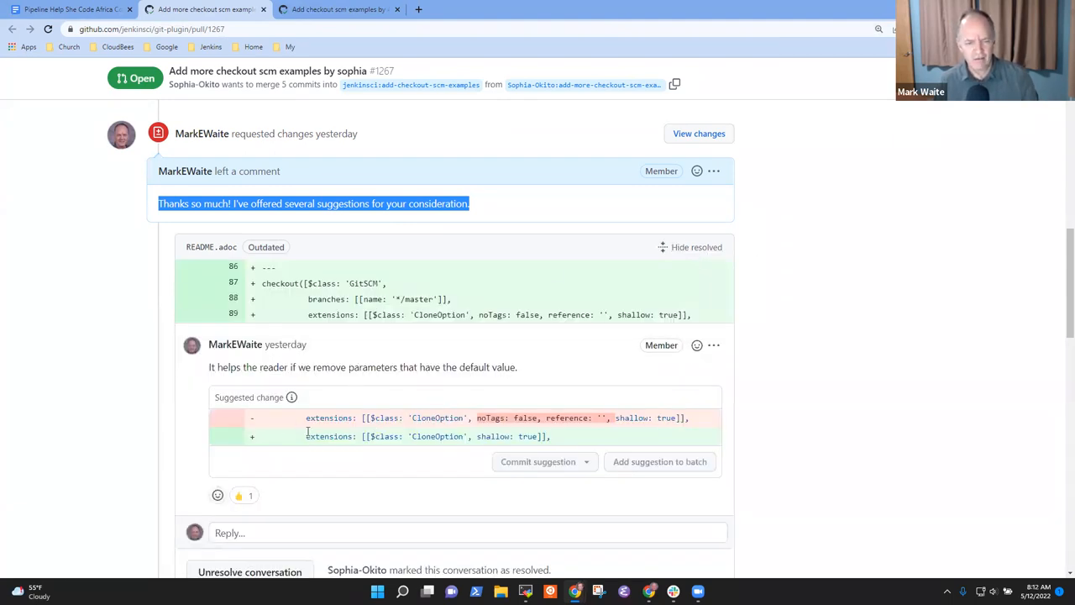
left_click_drag(306, 436, 579, 434)
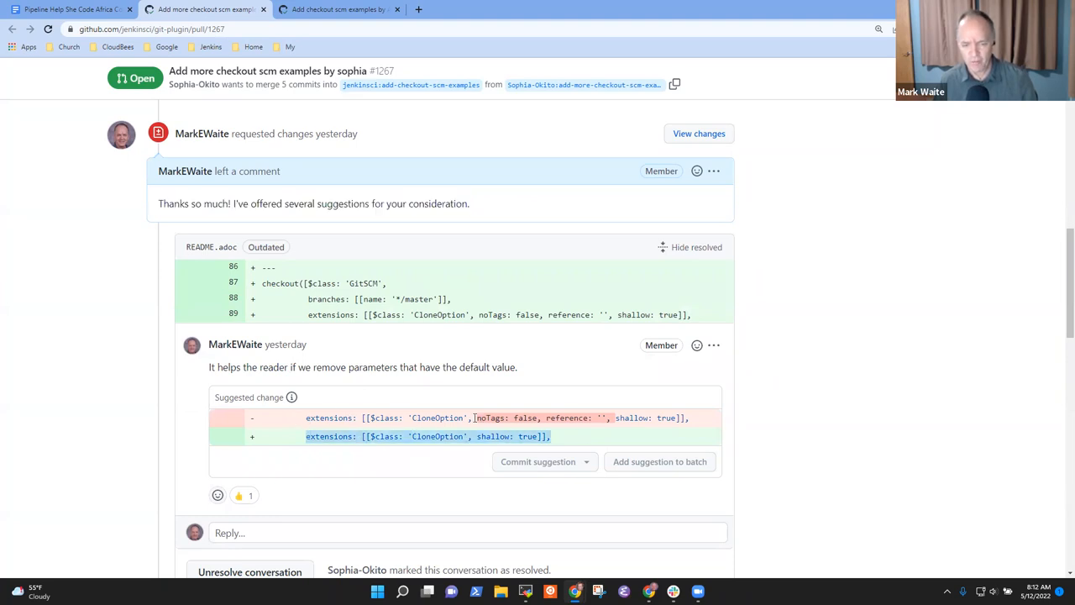
left_click_drag(474, 417, 624, 414)
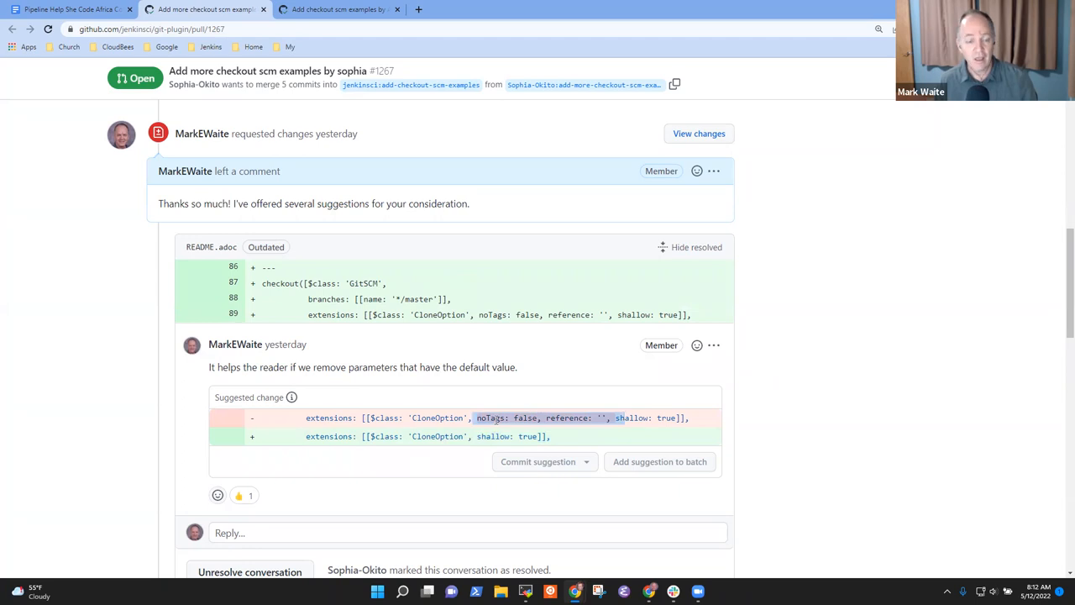
scroll(436, 382, "down", 2)
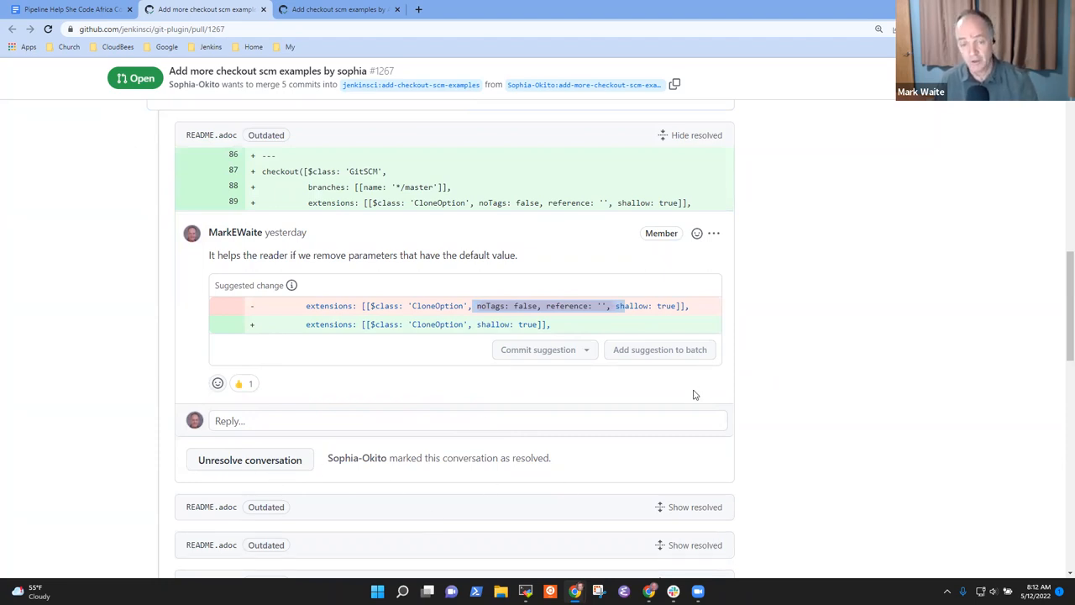
scroll(695, 395, "up", 2)
left_click(672, 252)
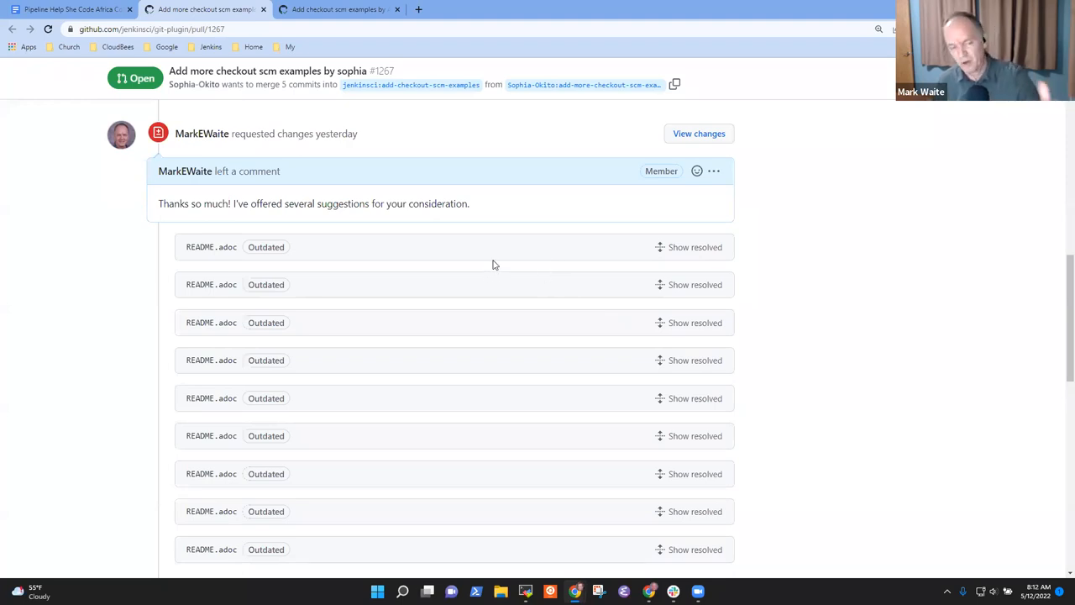
scroll(504, 281, "down", 5)
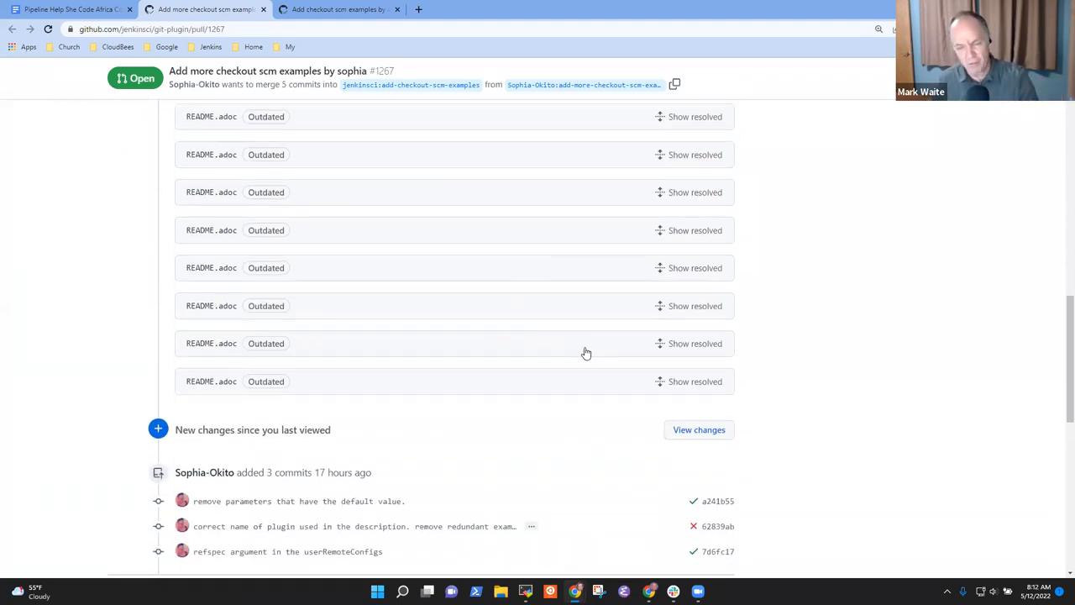
left_click(579, 396)
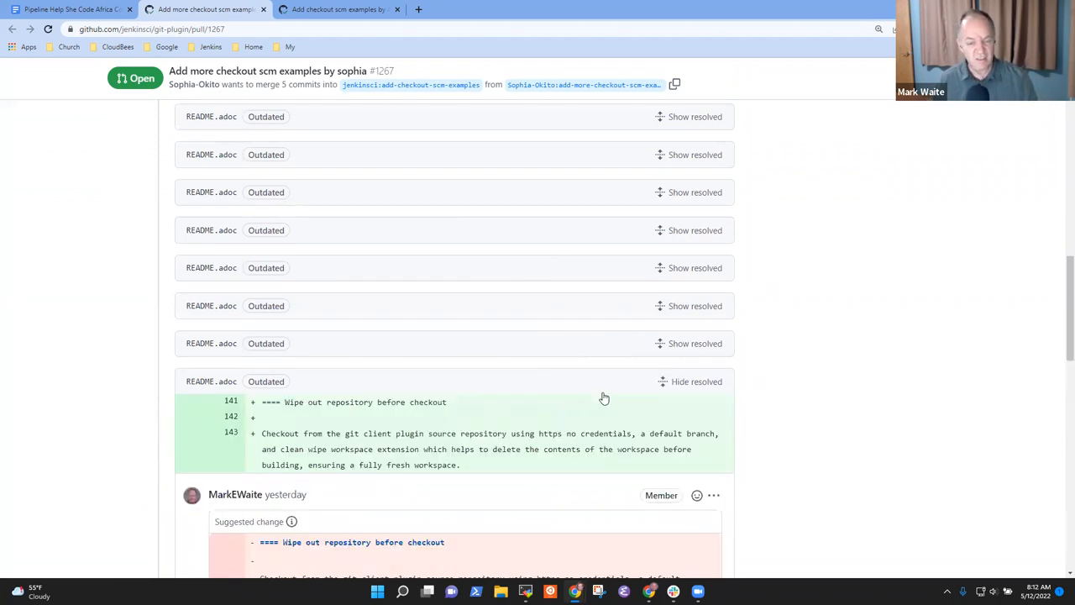
scroll(504, 406, "down", 3)
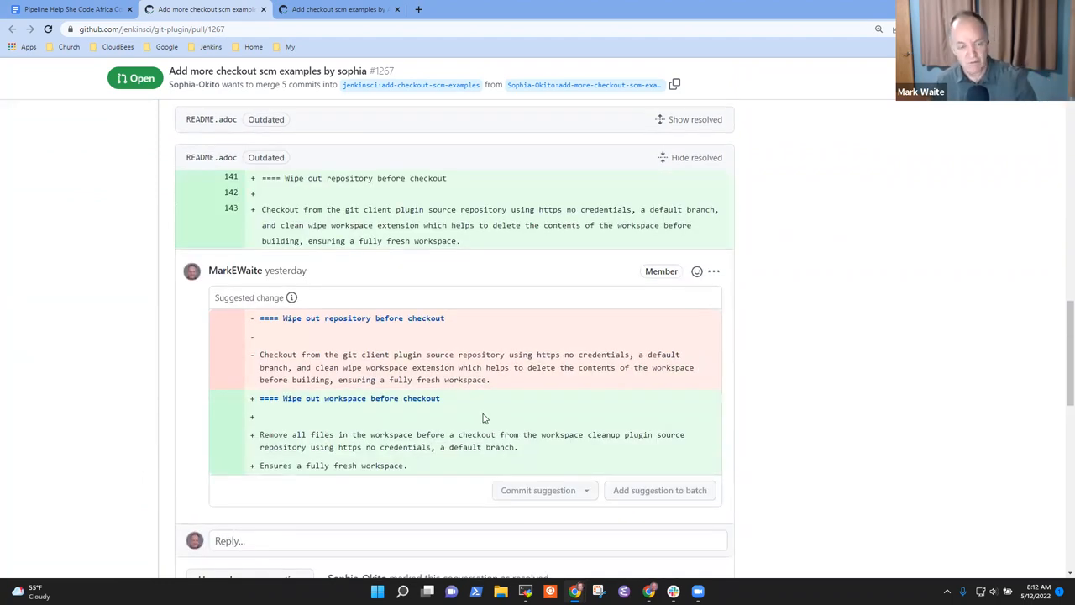
scroll(504, 405, "up", 3)
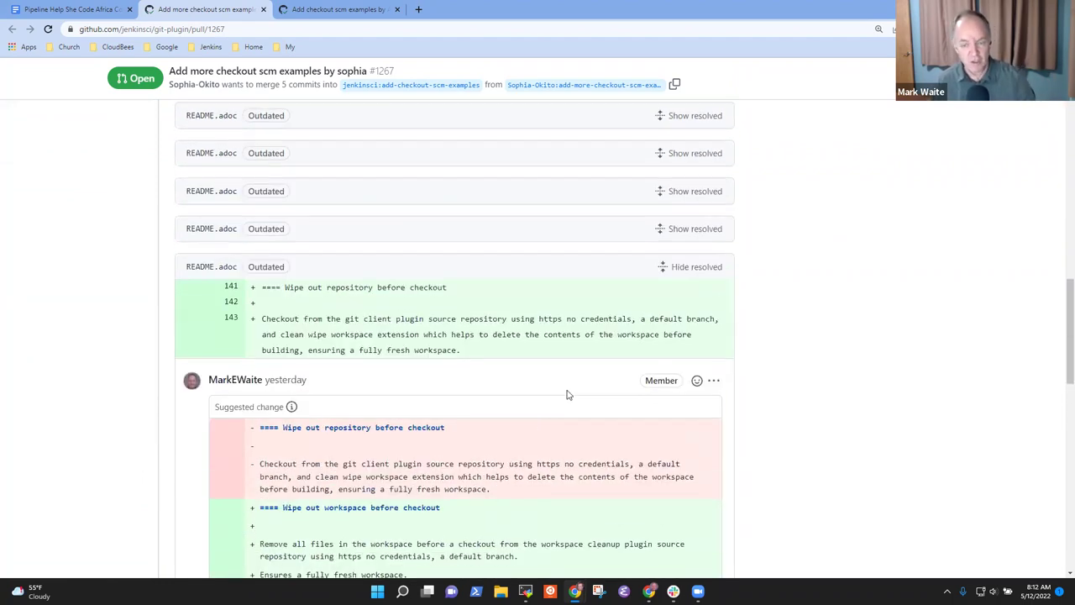
left_click(679, 273)
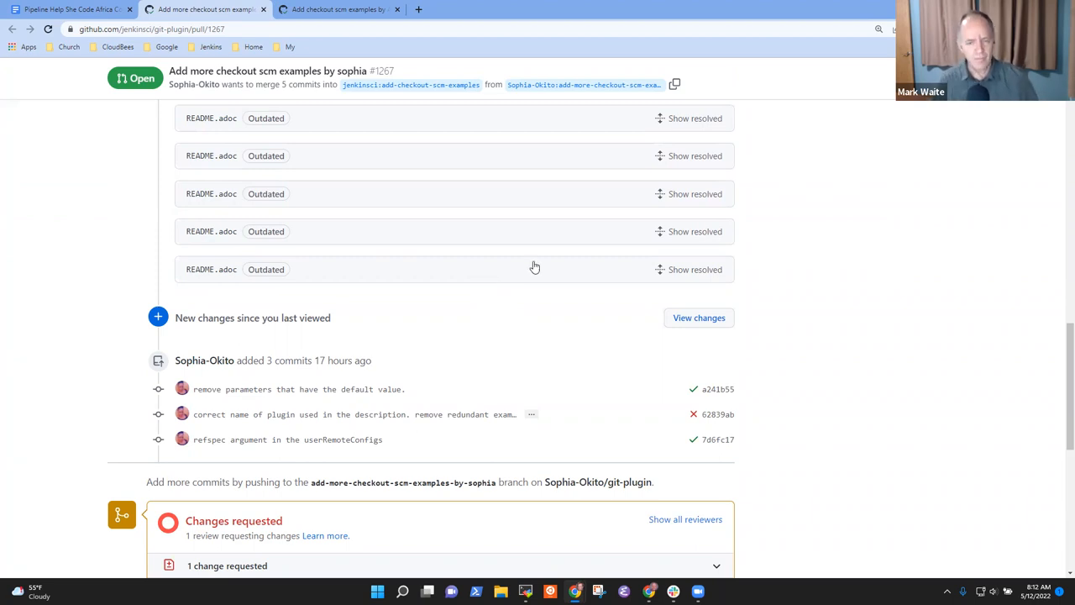
scroll(424, 298, "up", 2)
scroll(483, 299, "up", 3)
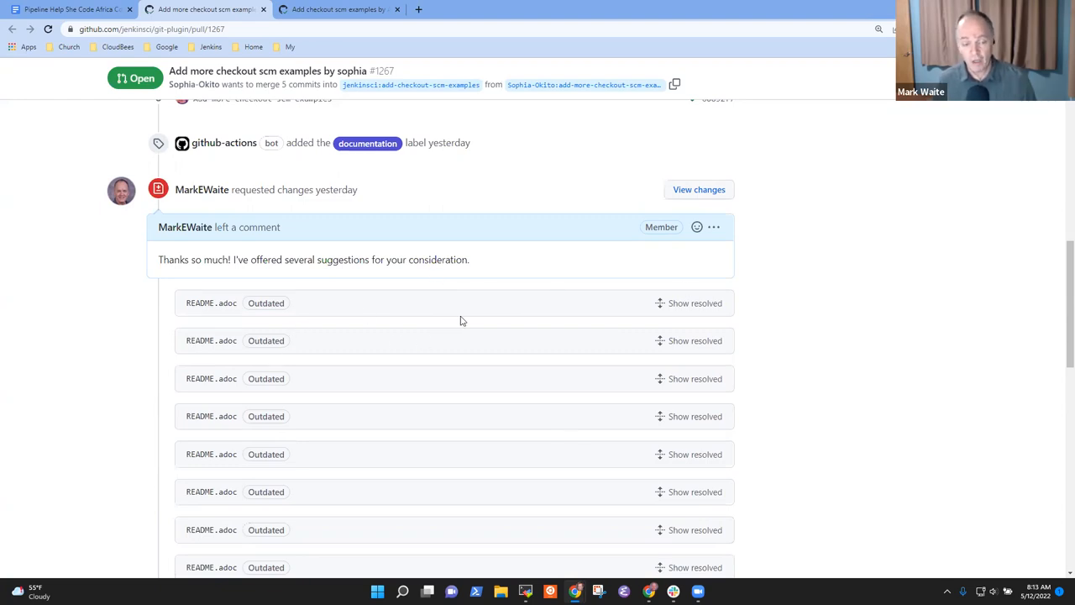
Reopen the resolved README.adoc default-value thread and post Mark's reply offering to unresolve it
left_click(689, 304)
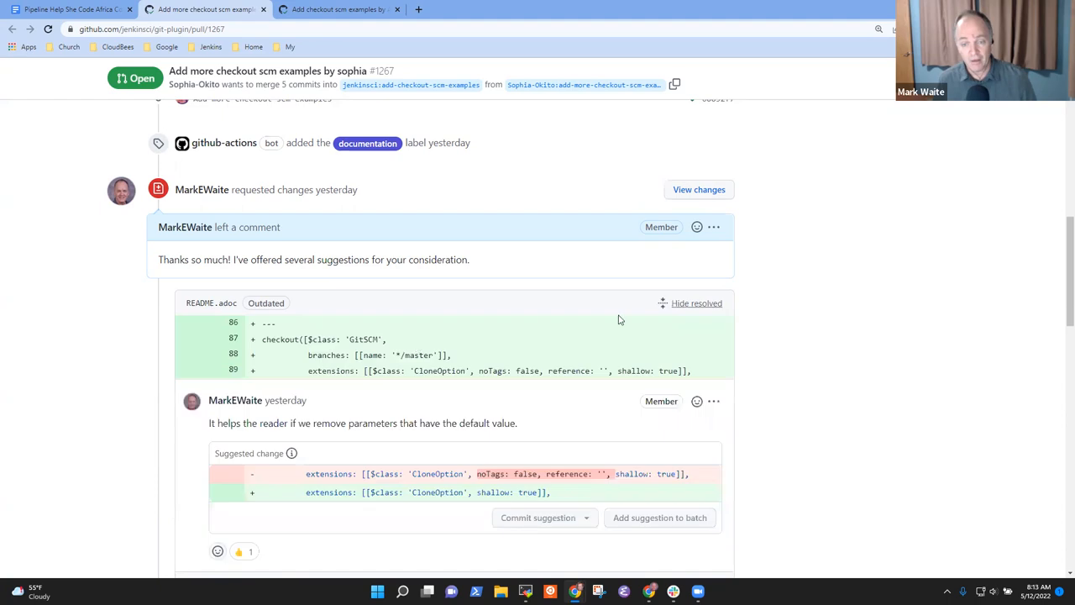
scroll(395, 319, "down", 2)
scroll(395, 319, "down", 2)
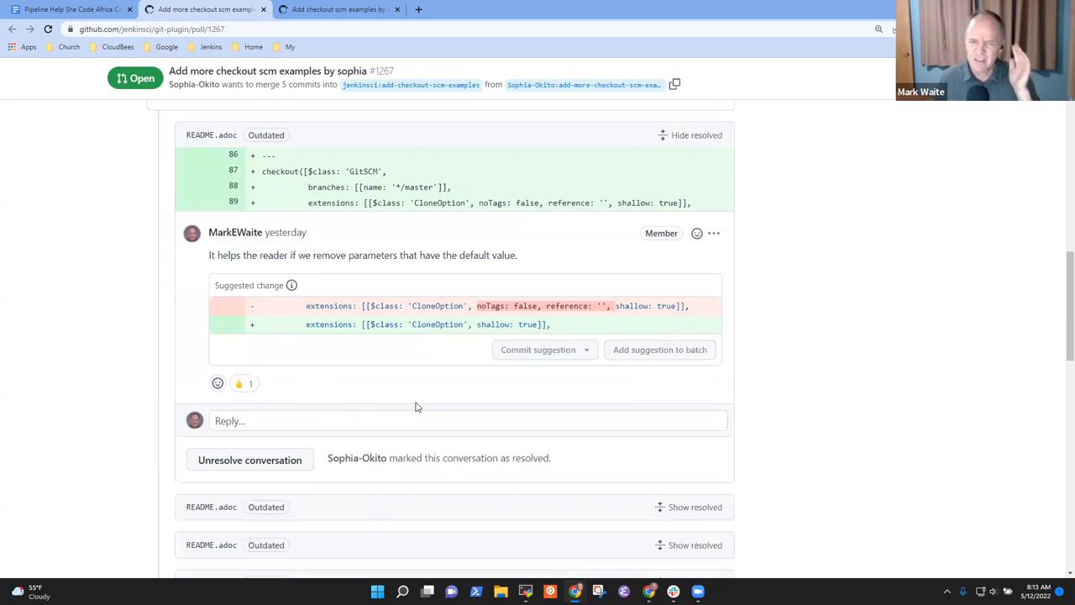
left_click(246, 458)
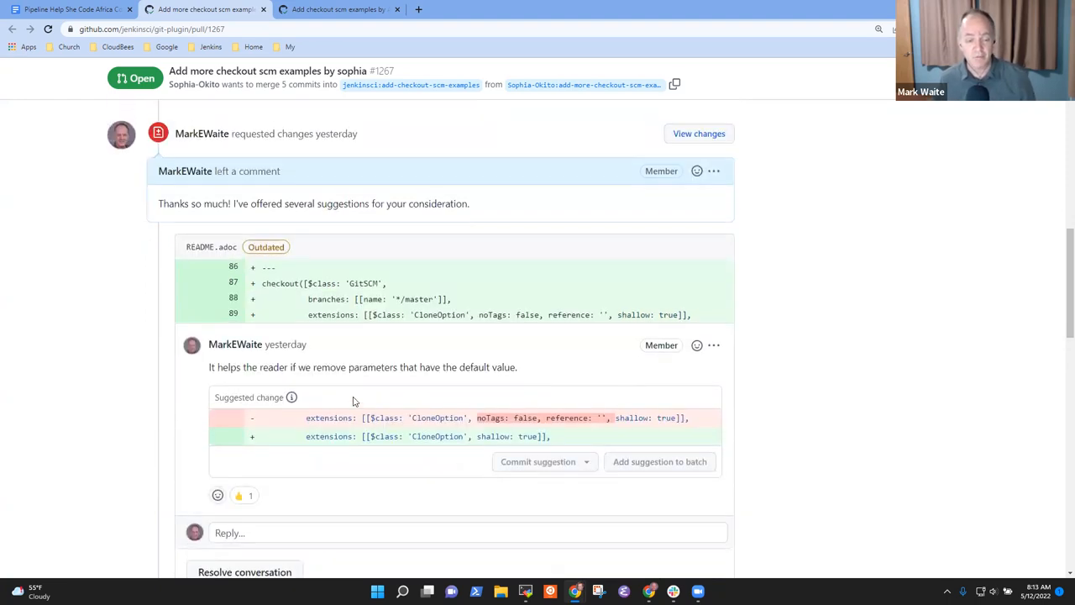
scroll(461, 414, "down", 1)
left_click(299, 365)
type("N")
type("to talk")
key("BackSpace")
key("BackSpace")
key("BackSpace")
type("more aboh")
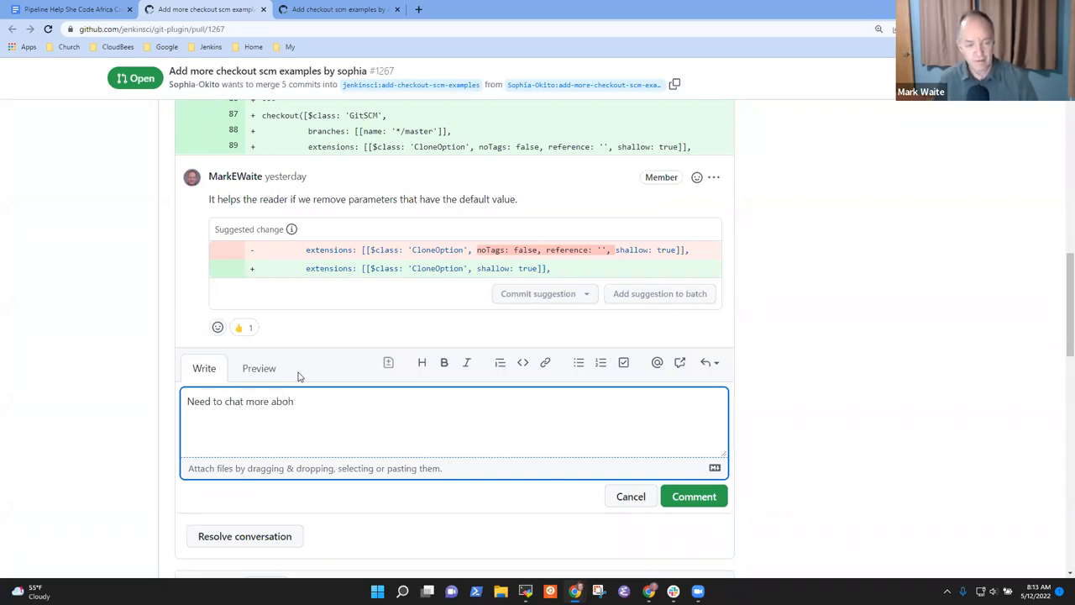
key("ctrl+a")
type("If we nbeed")
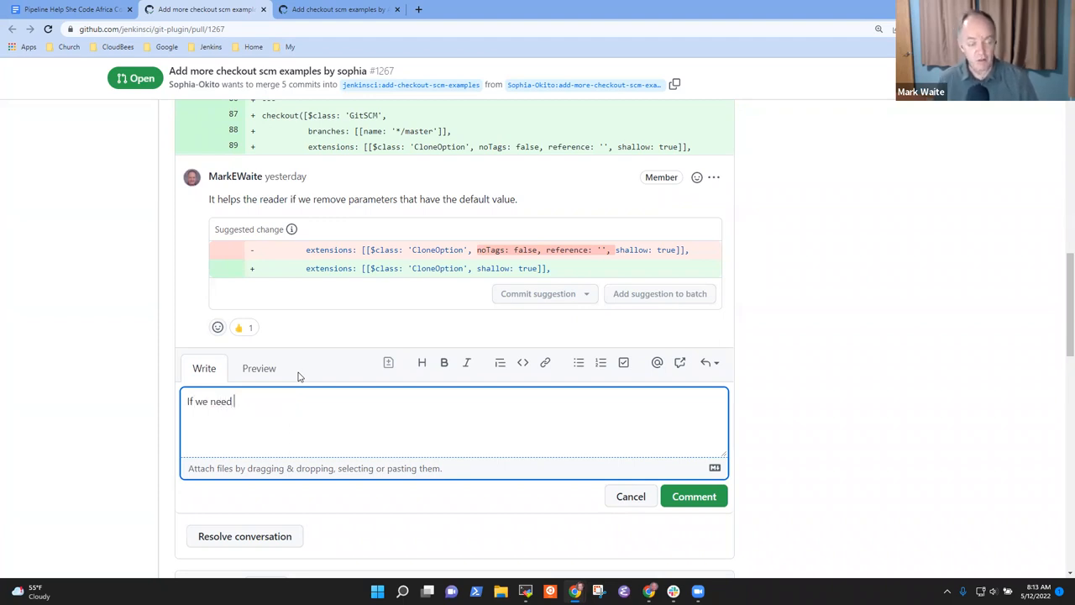
type(" more ab")
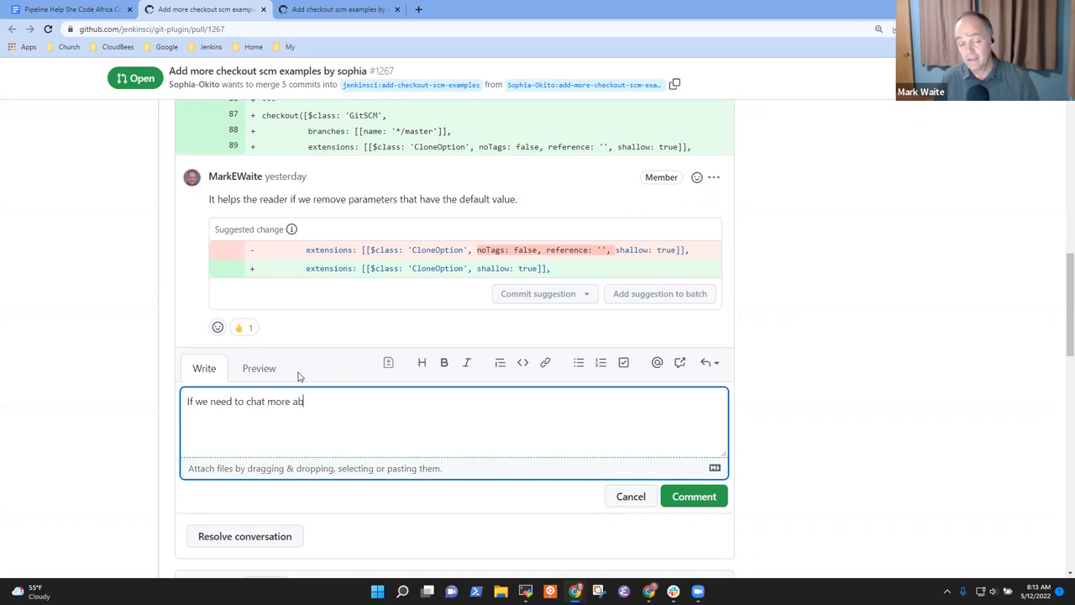
type("otu")
key("BackSpace")
key("BackSpace")
key("BackSpace")
type("a")
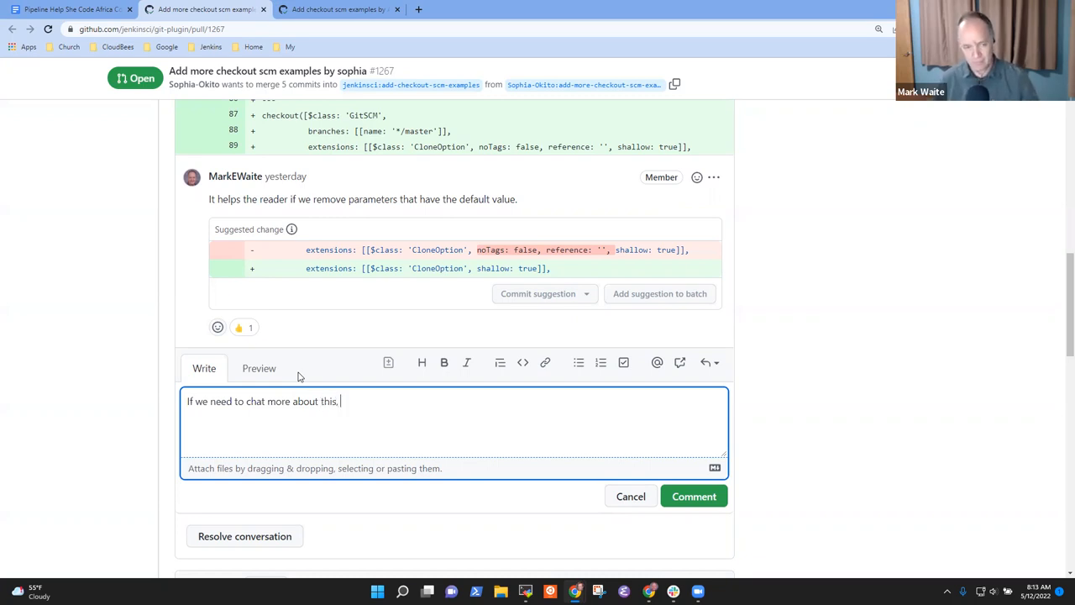
type("I can unresolve it.")
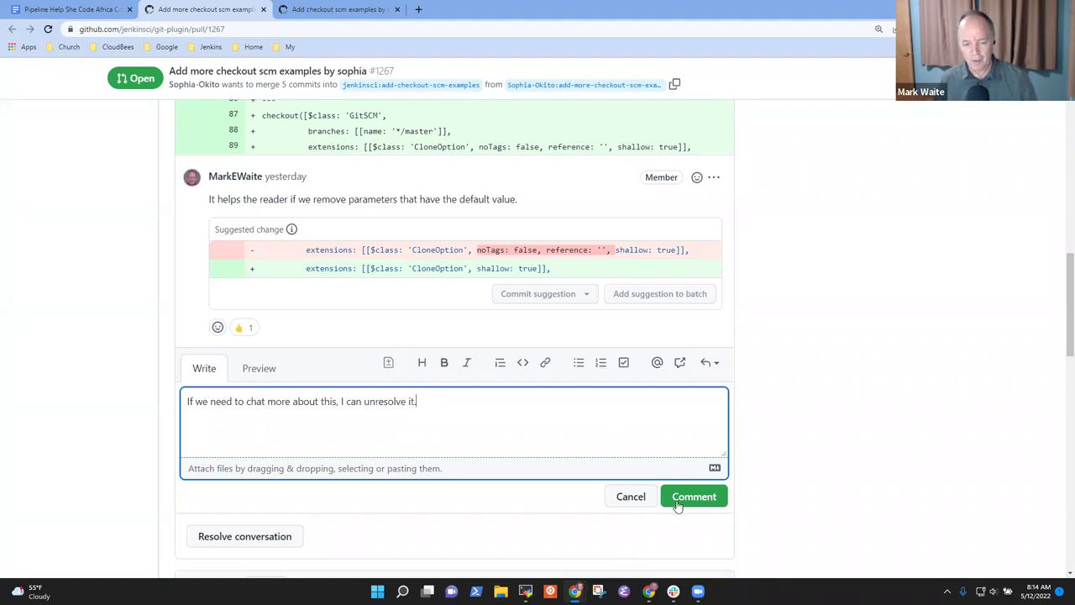
left_click(694, 497)
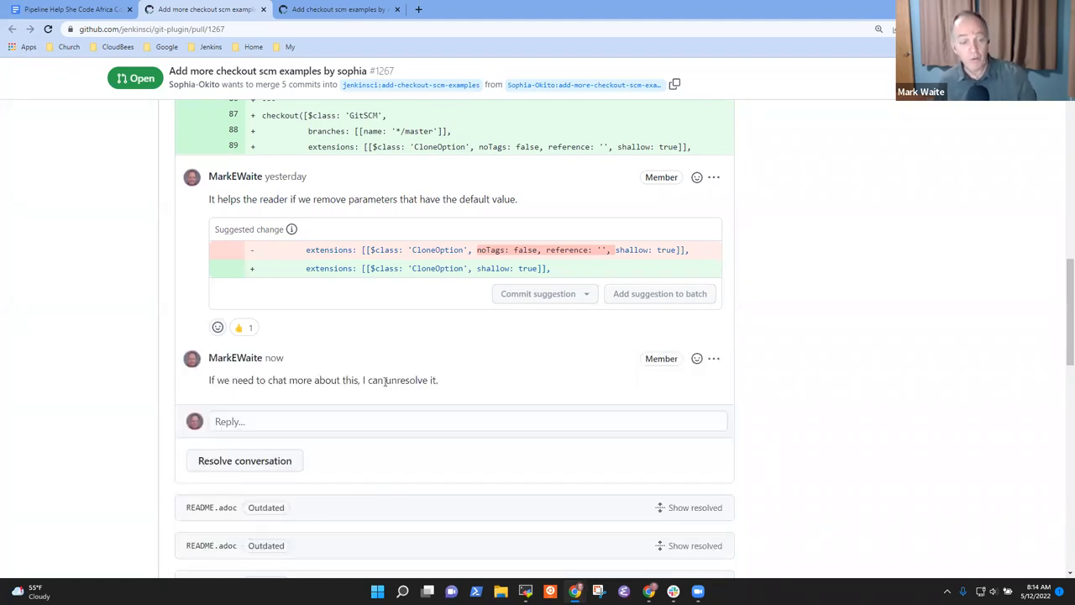
scroll(479, 397, "up", 8)
scroll(479, 397, "down", 1)
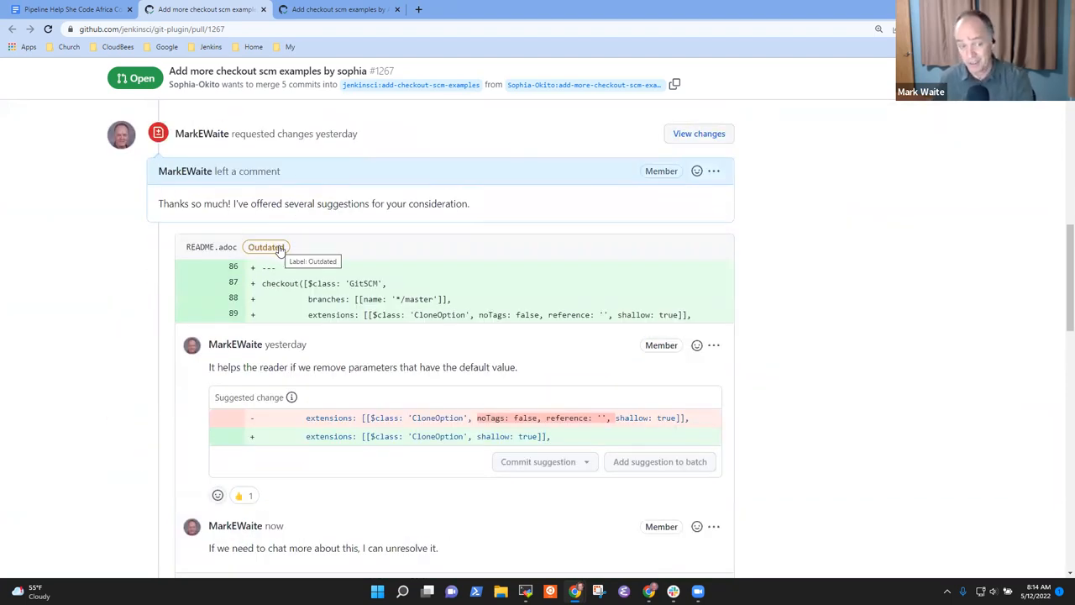
scroll(324, 244, "down", 5)
scroll(336, 320, "down", 2)
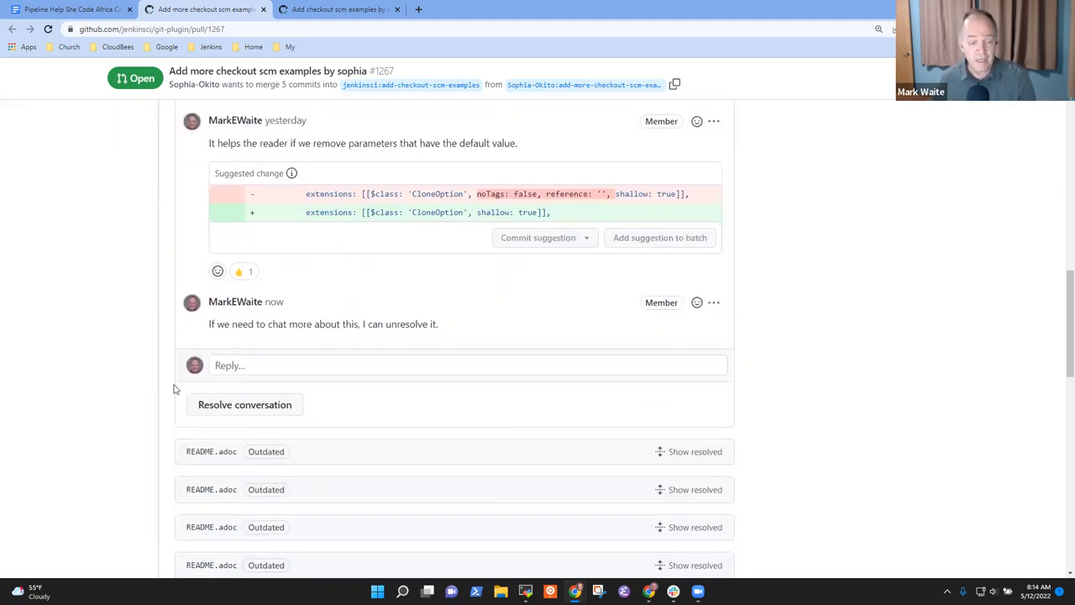
Post a second reply about who resolves the thread, then resolve the conversation again
left_click(256, 365)
type("After it is resolved,")
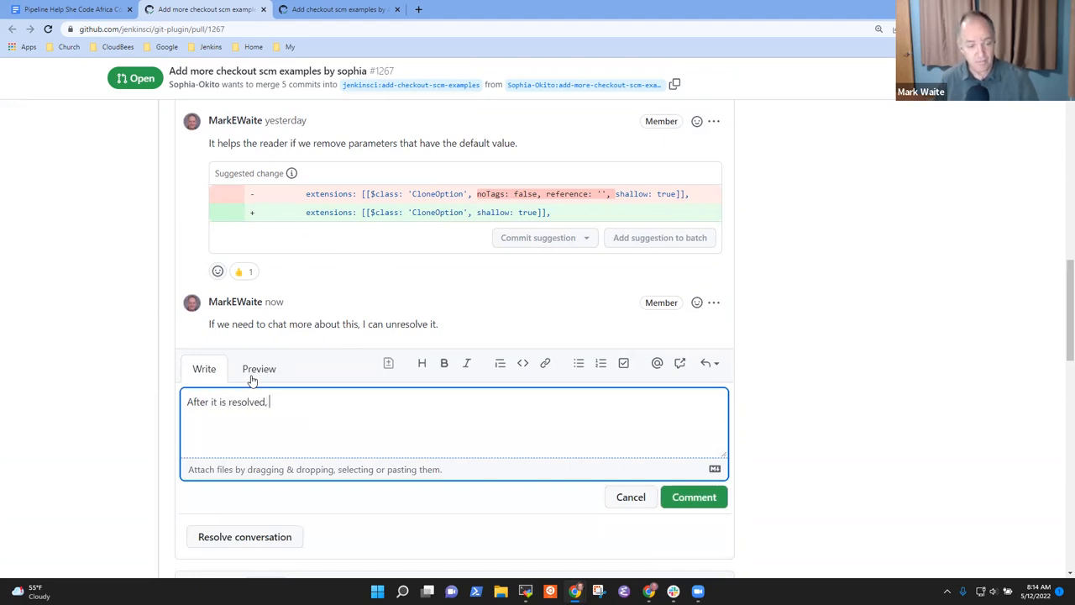
type("M<ark")
key("BackSpace")
key("BackSpace")
key("BackSpace")
key("BackSpace")
key("BackSpace")
type("Mark or Sophia ")
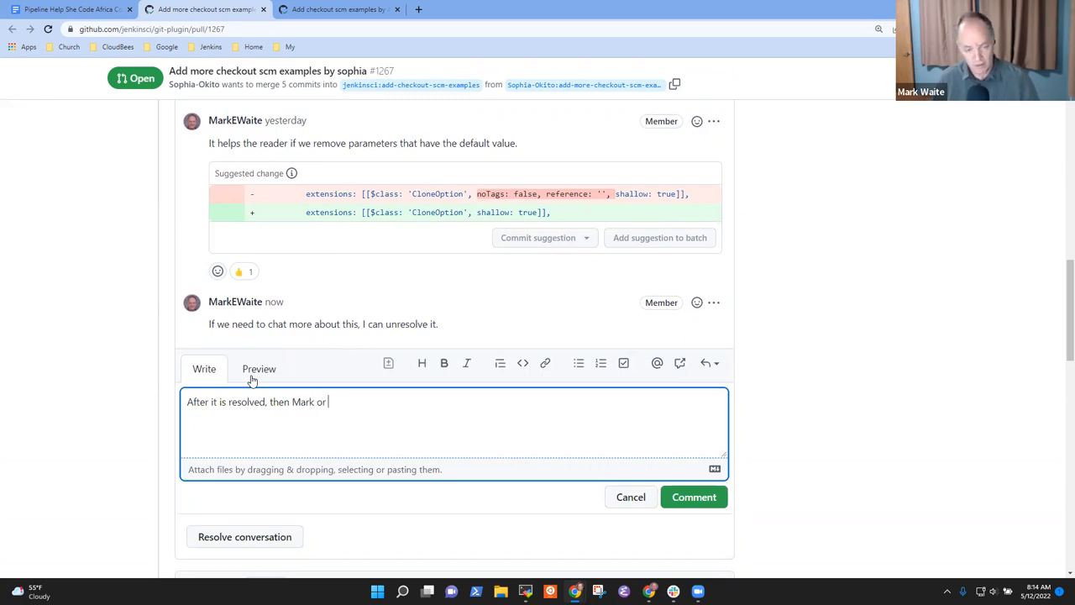
type("would resolve it.")
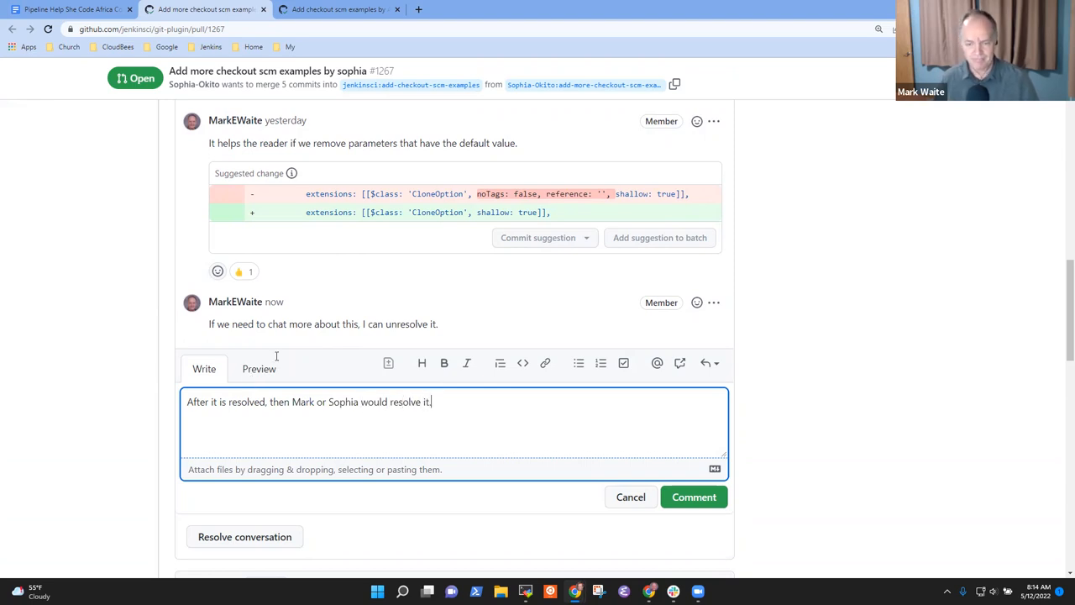
left_click(694, 497)
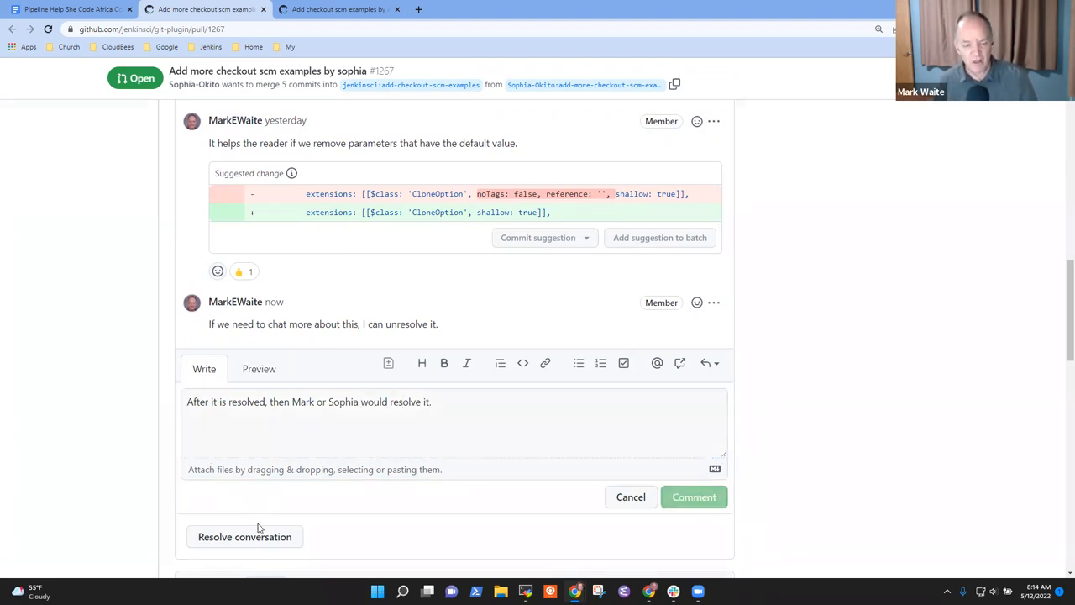
left_click(230, 461)
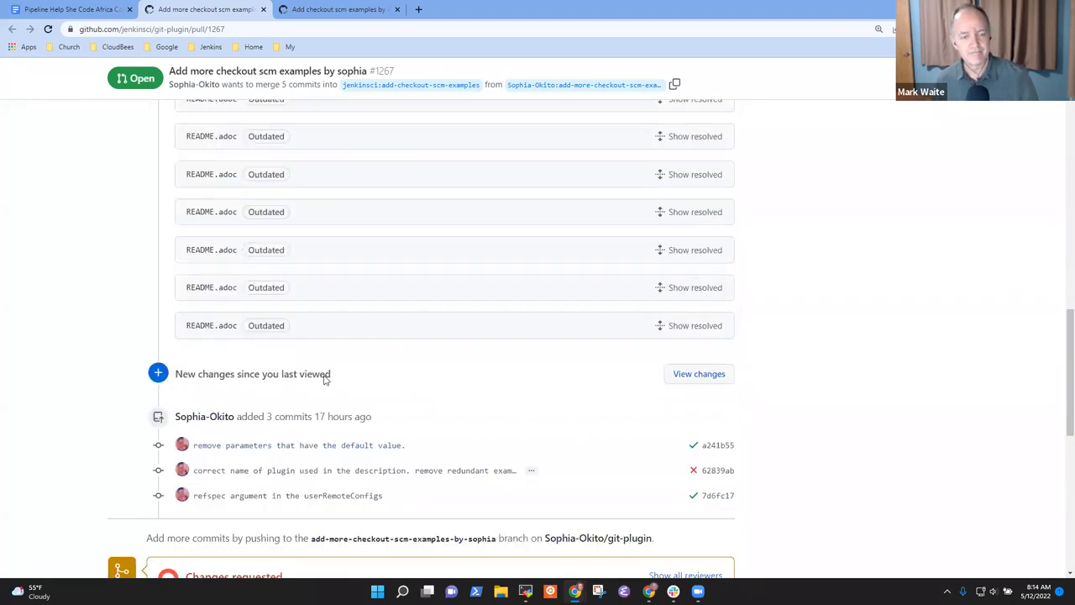
scroll(301, 407, "up", 2)
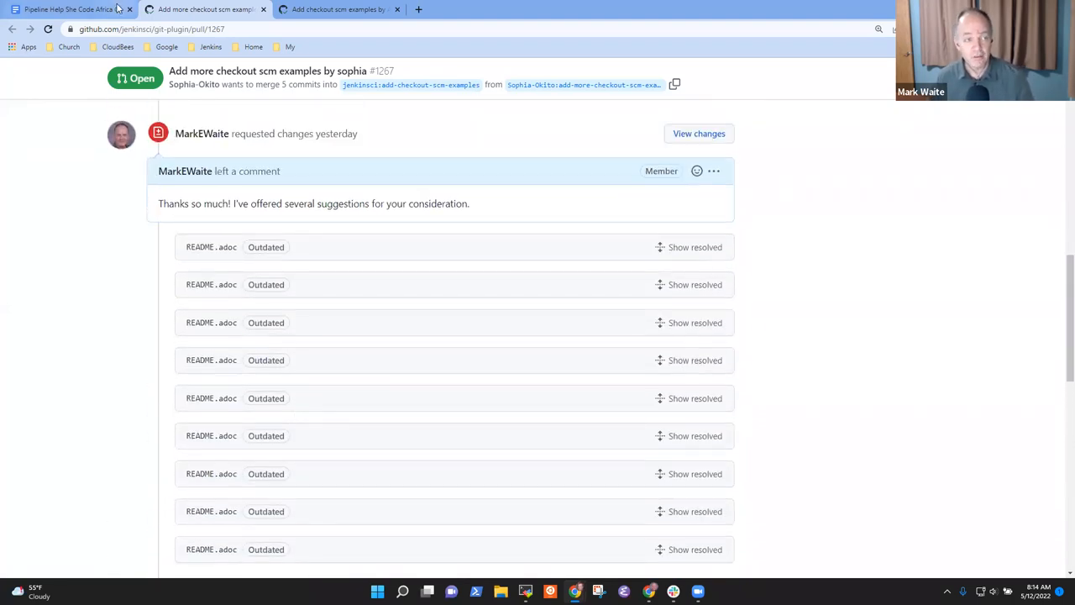
Add an indented 'Yes, in most cases' answer under the resolve-comment question, then select the Branching technique line
left_click(71, 9)
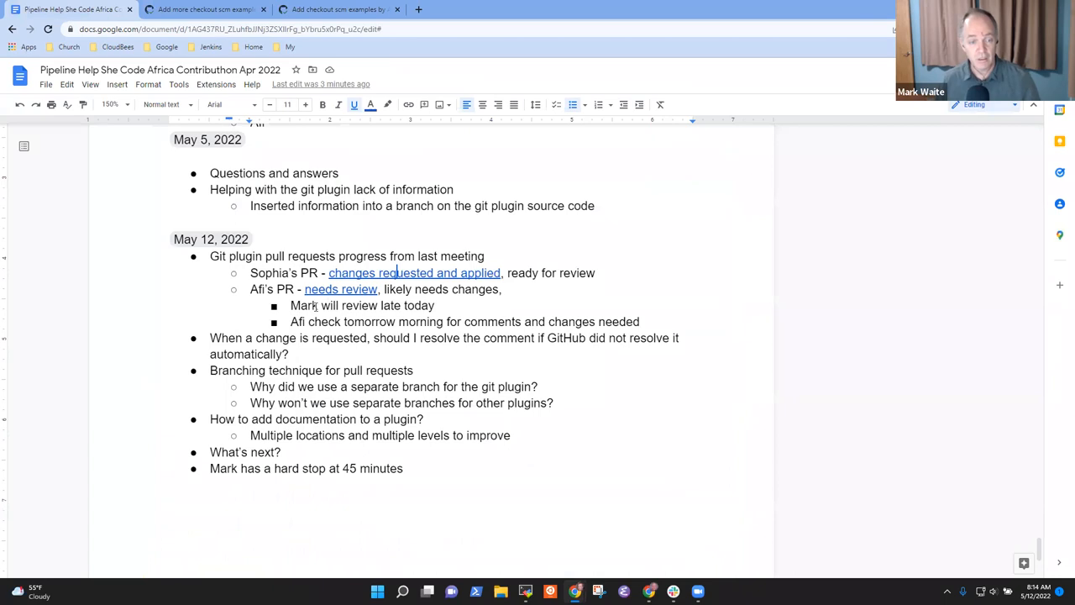
left_click(380, 350)
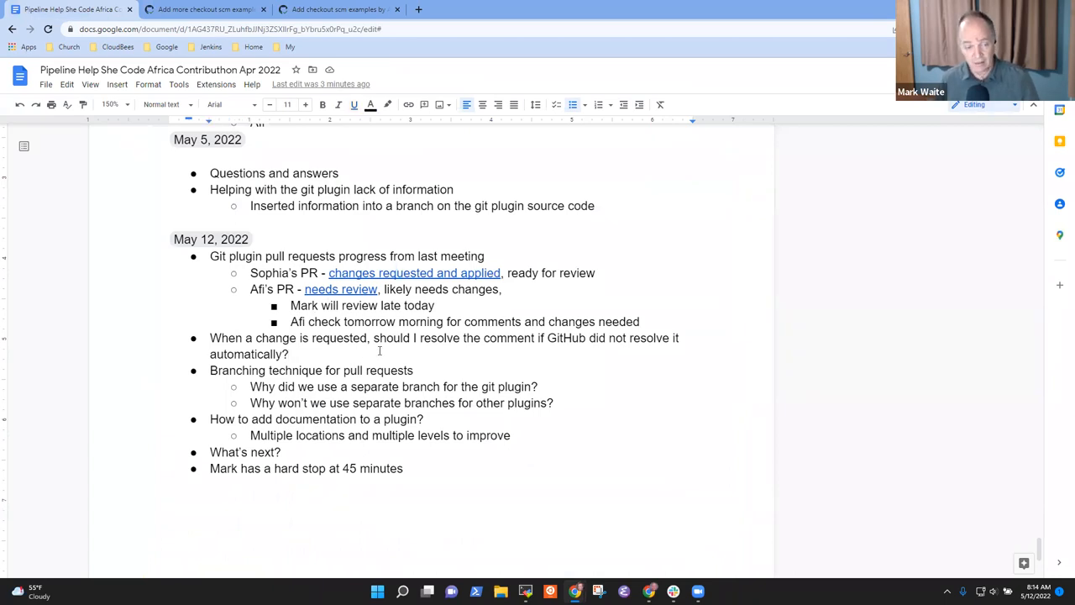
key("Return")
key("Tab")
type("Yes, ")
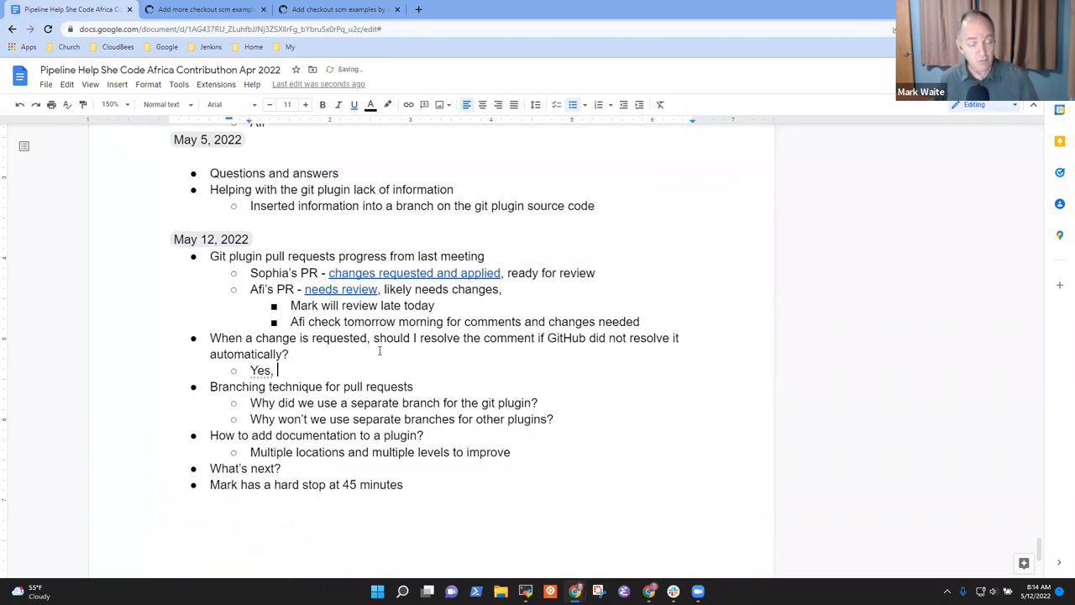
type("in most cased")
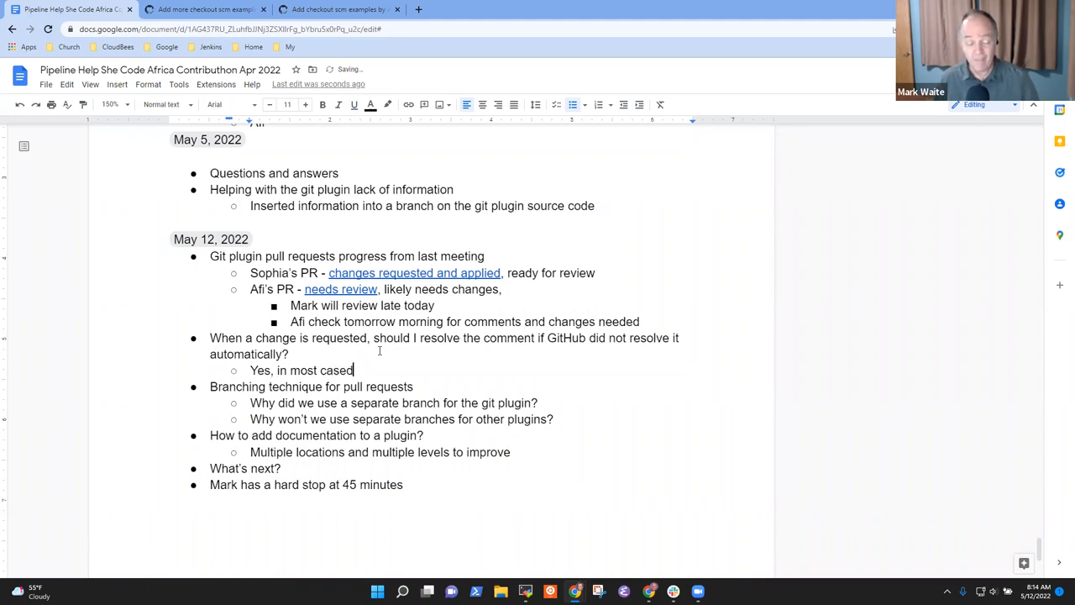
key("BackSpace")
type("s")
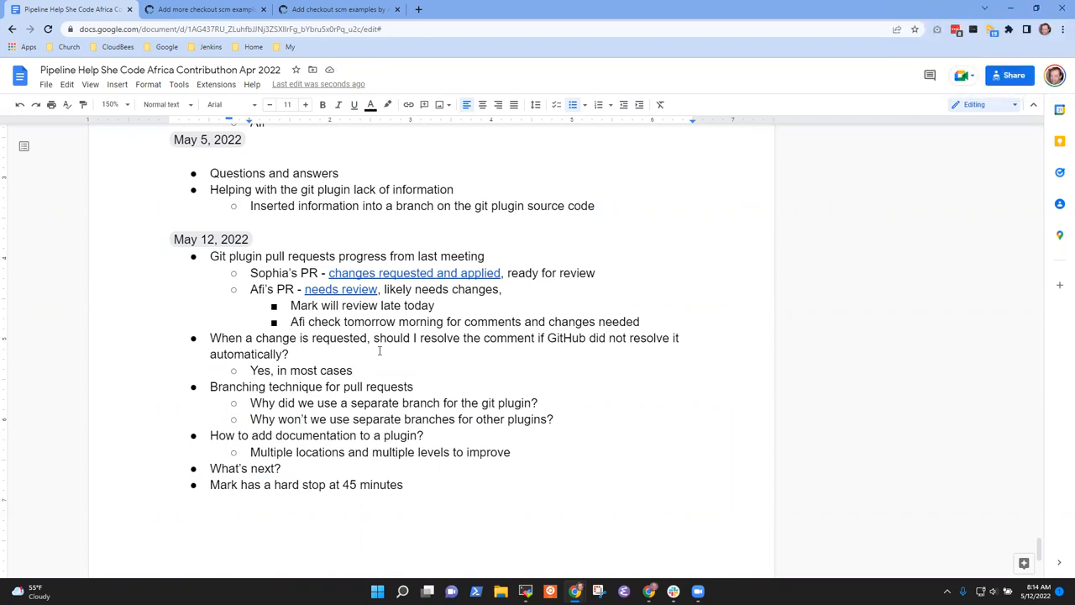
key("Home")
key("shift+End")
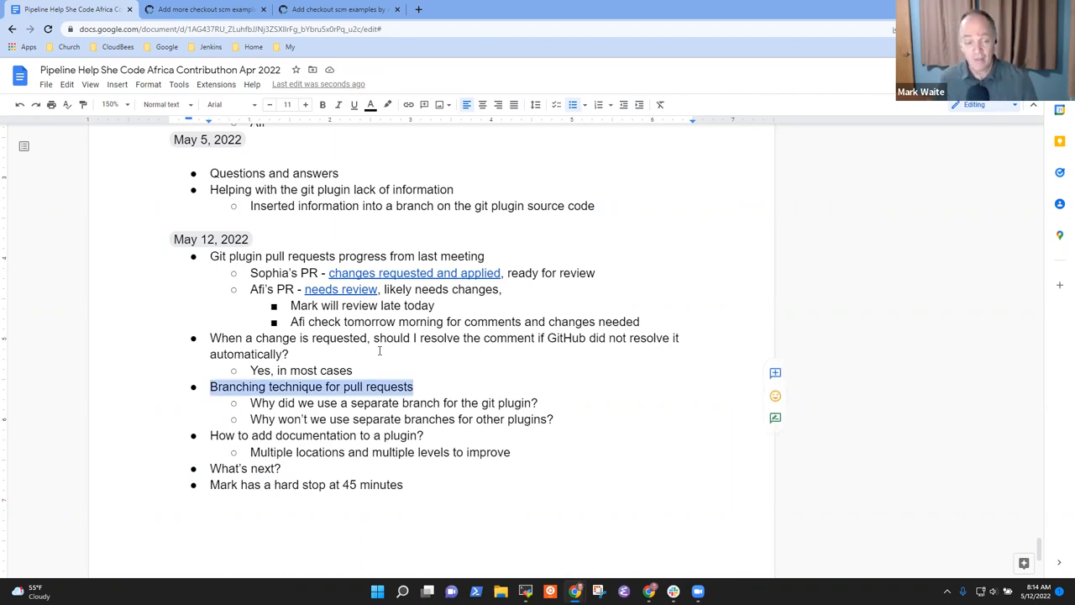
left_click(205, 9)
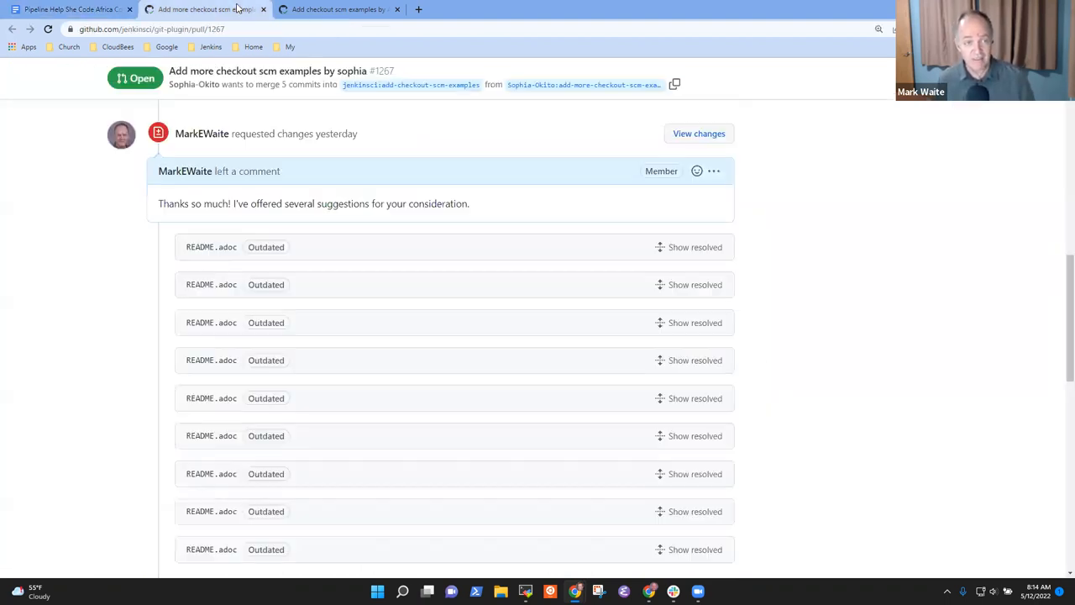
scroll(291, 242, "up", 5)
scroll(336, 252, "up", 5)
scroll(353, 268, "up", 5)
scroll(363, 288, "up", 3)
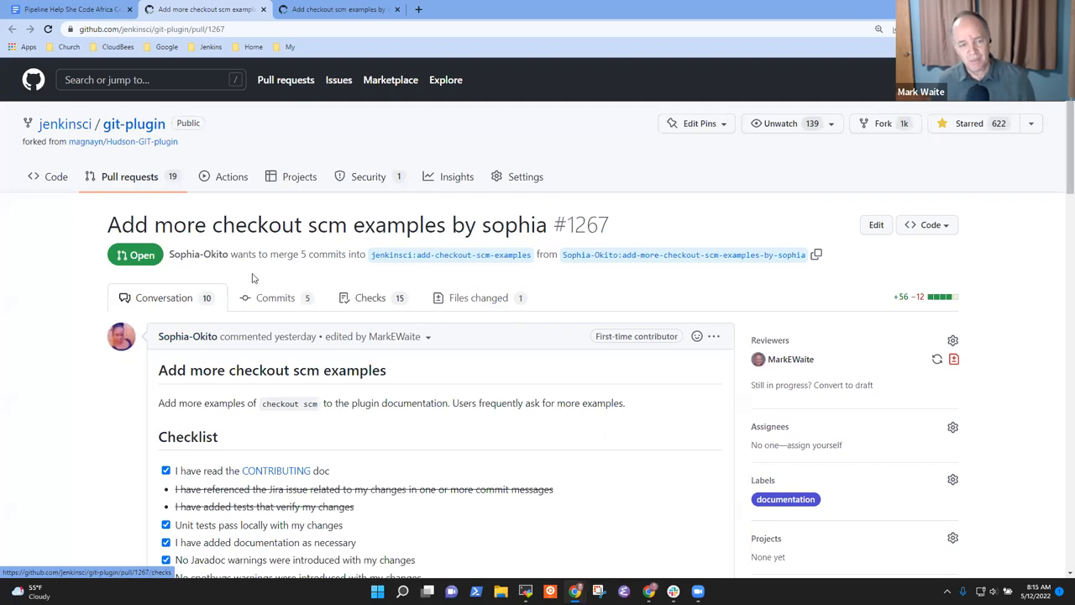
left_click(369, 257)
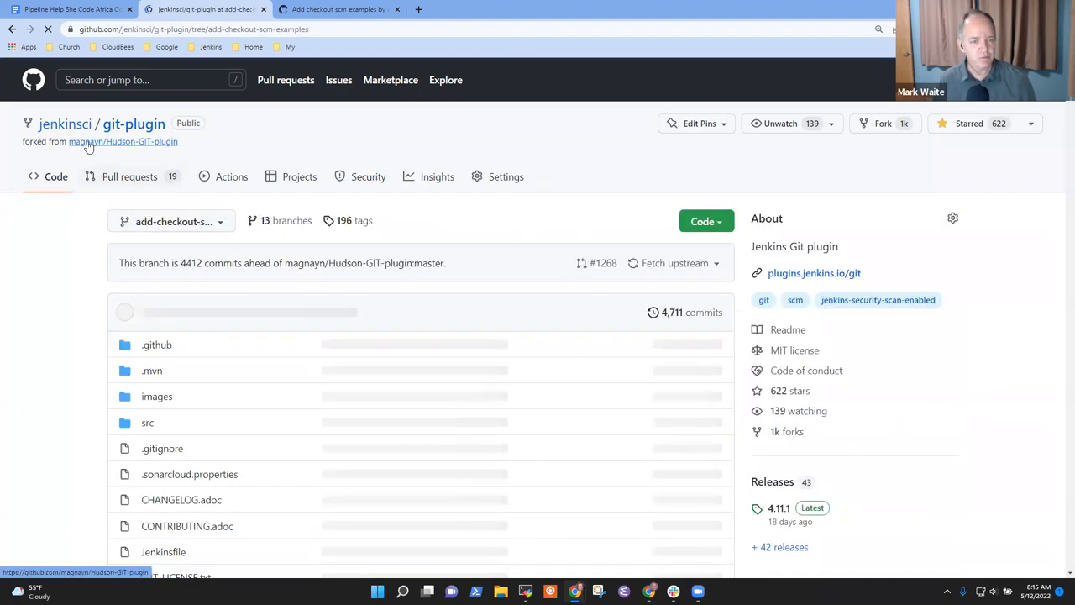
left_click(12, 29)
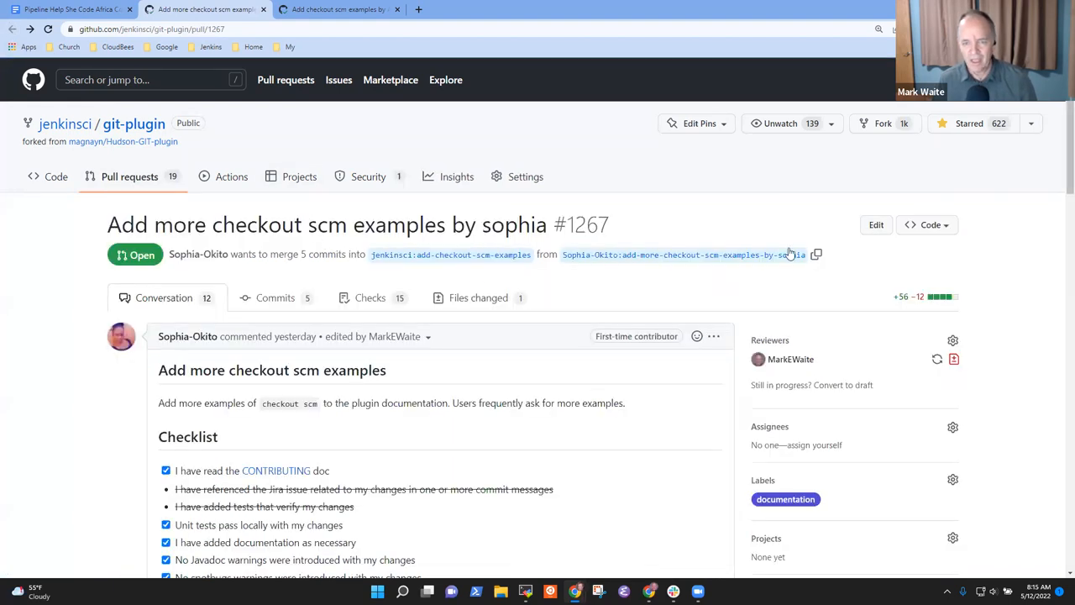
left_click_drag(350, 253, 529, 254)
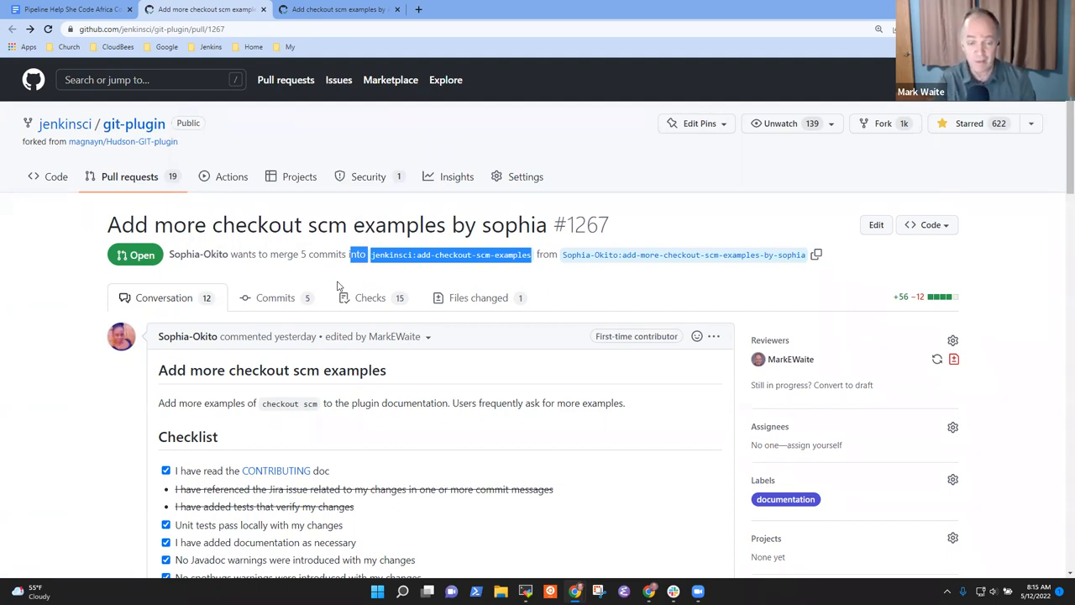
left_click(367, 278)
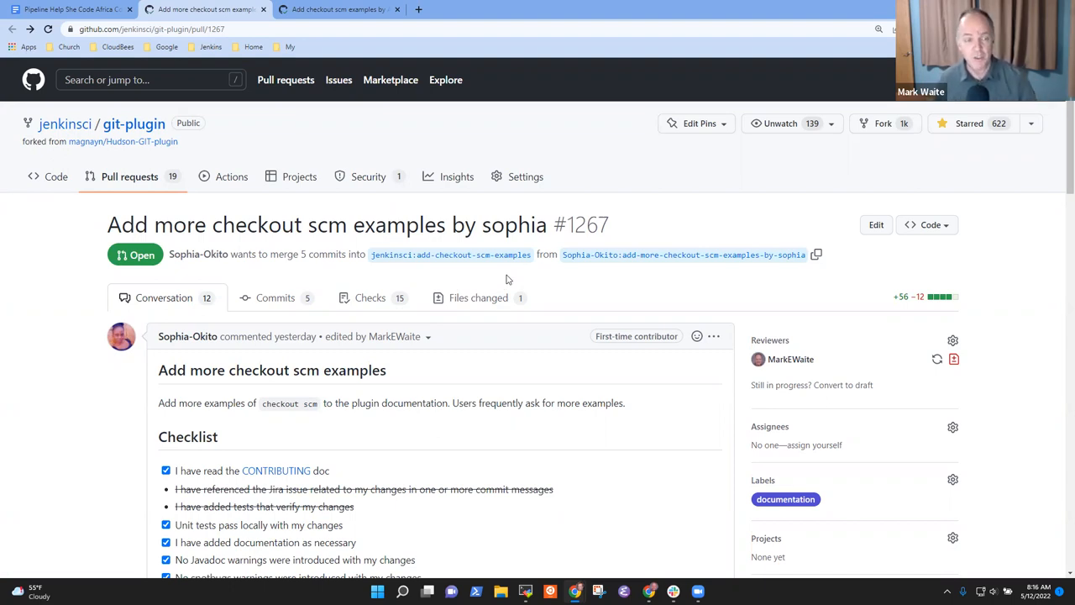
Under the separate-branch question, add the Mark's-framework answer and start an indented master-branch point
left_click(70, 9)
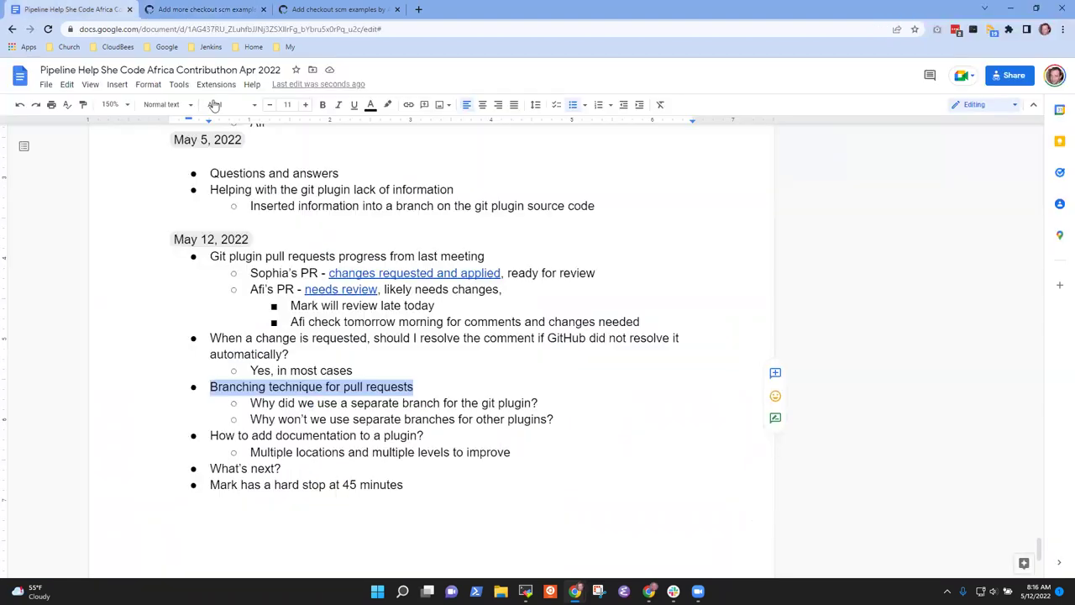
left_click(413, 409)
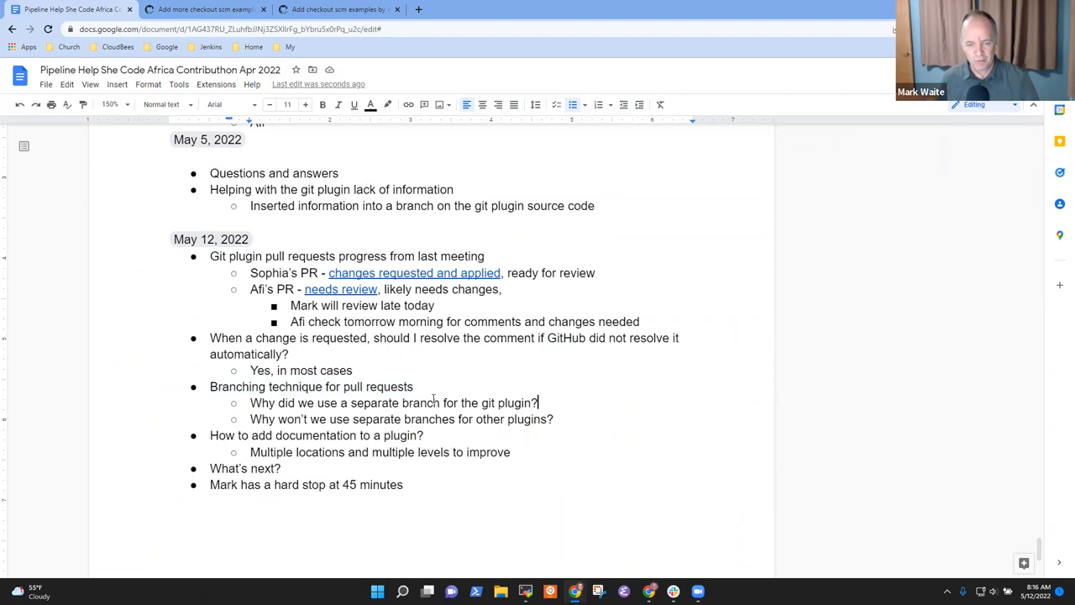
key("Return")
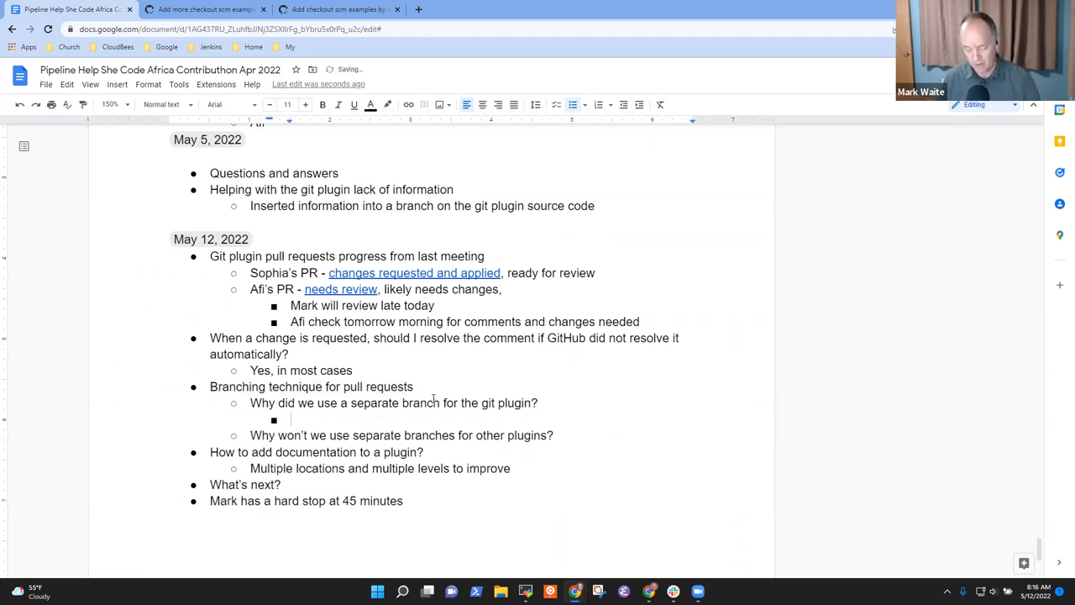
type("Mark wanted to provide ")
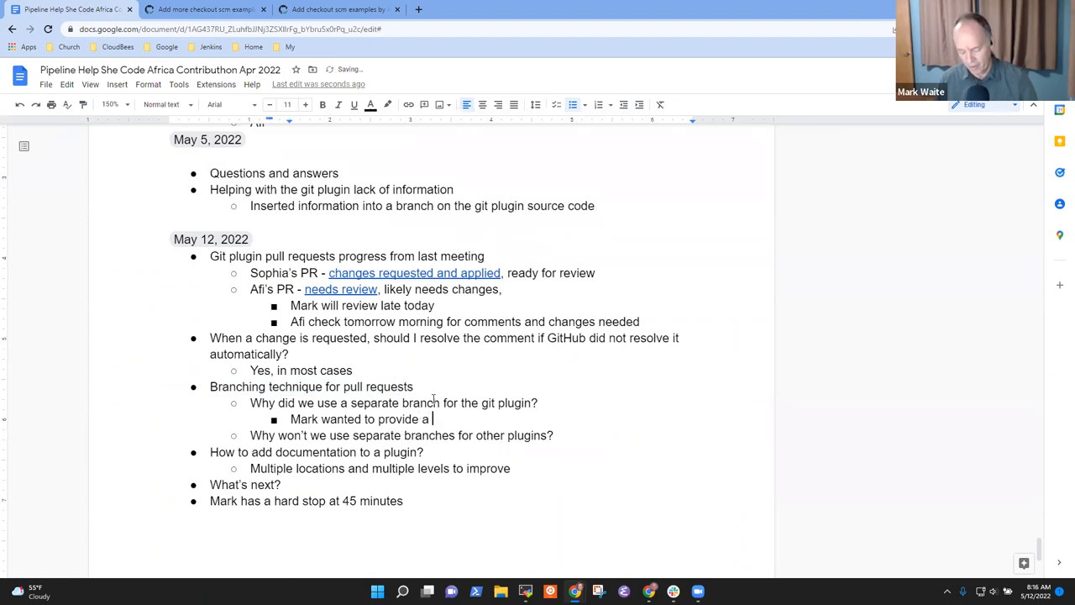
type("a framework where Sophia and Afi ")
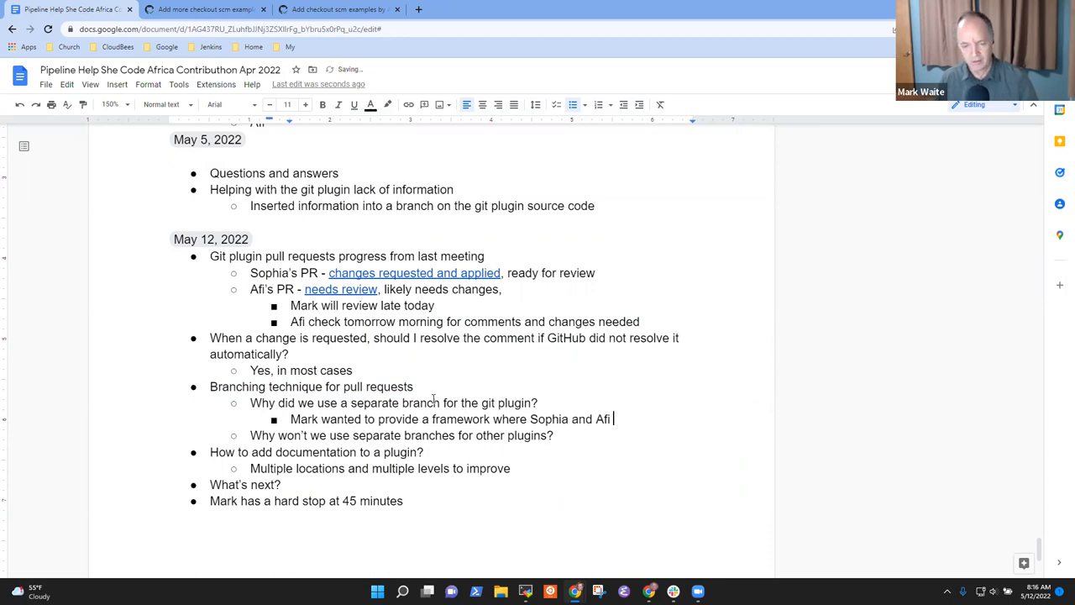
type("could write")
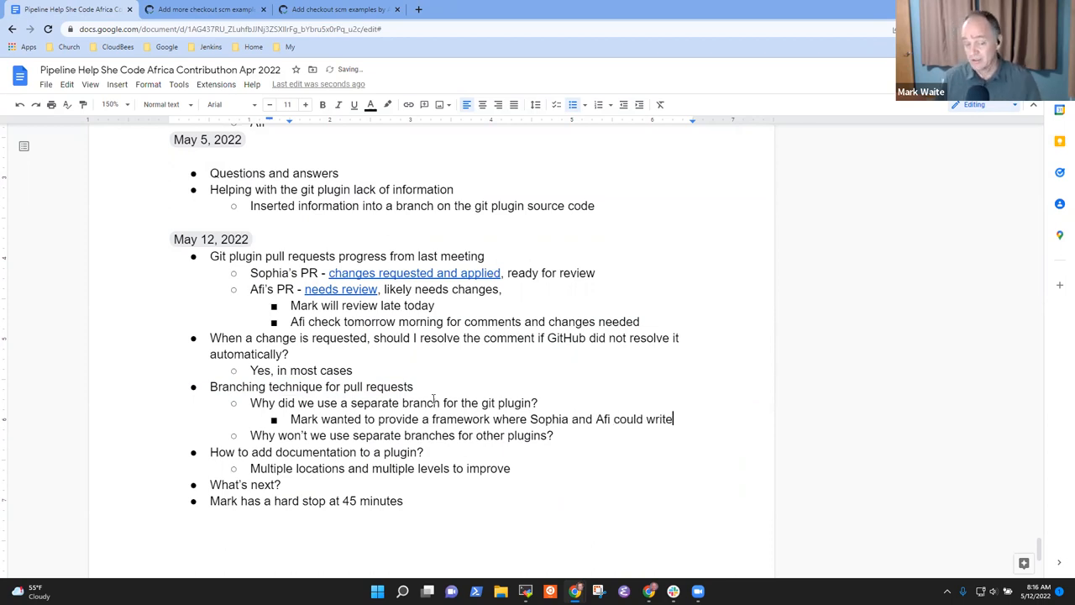
key("Return")
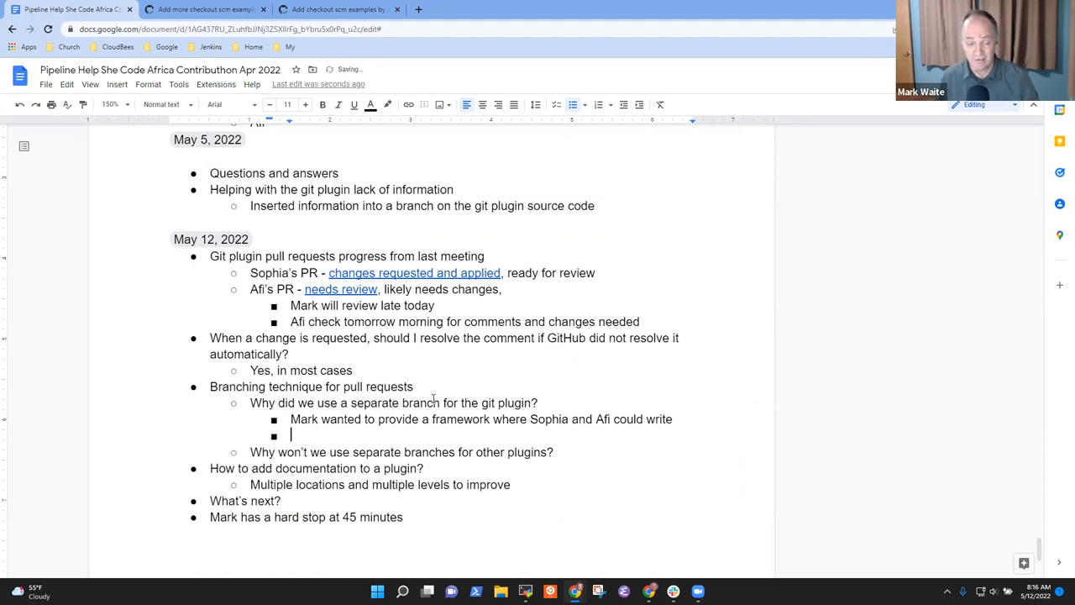
key("Tab")
type("Outl")
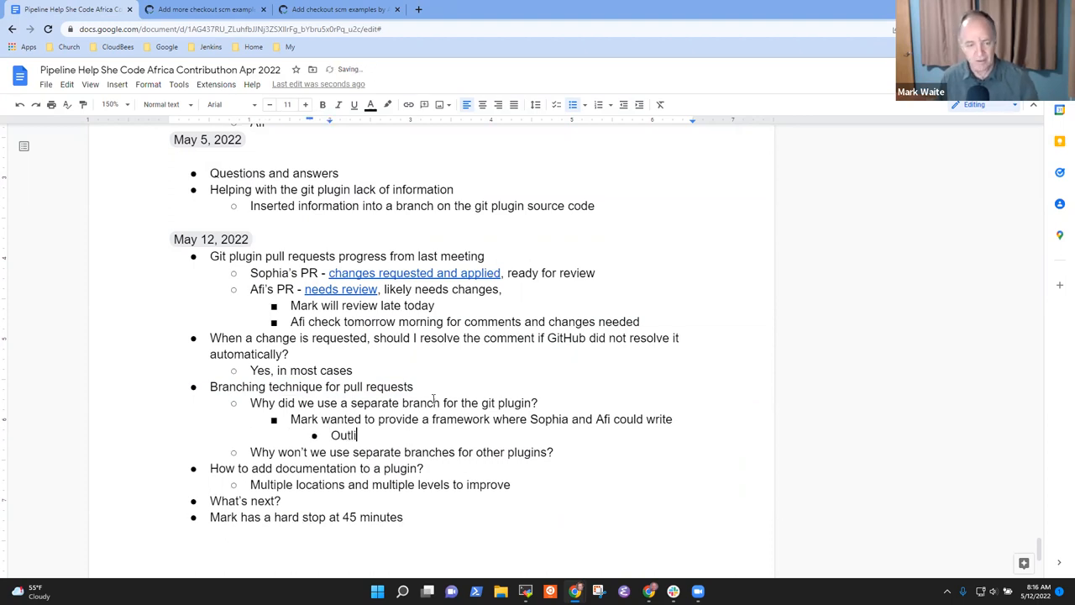
type("ine was not ready for the master branch")
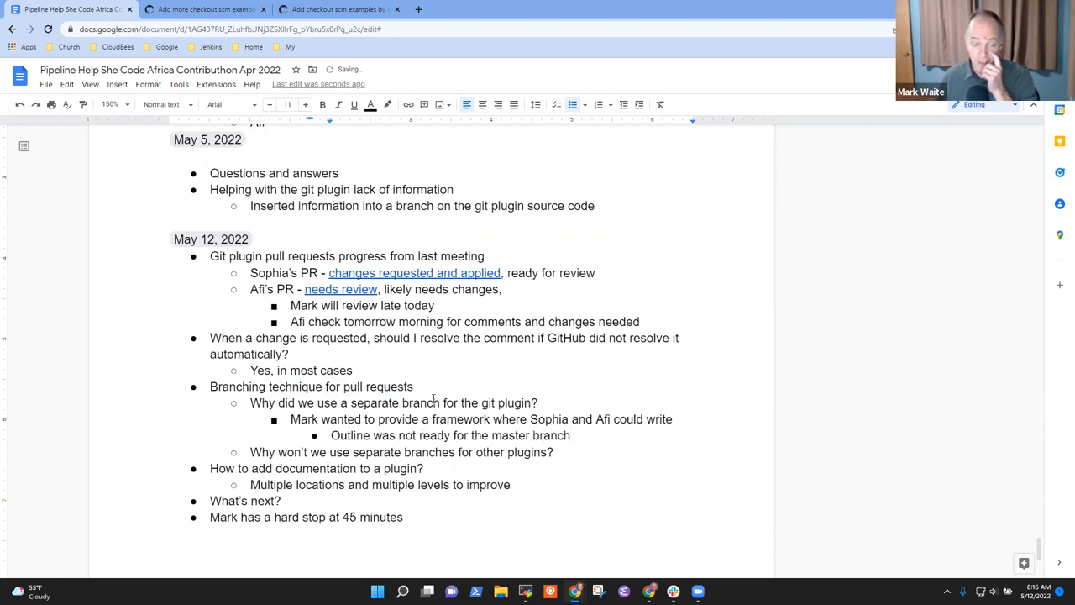
Add the following points about the work placed in a separate branch and being merged, fixing typos
key("Return")
type("Outli")
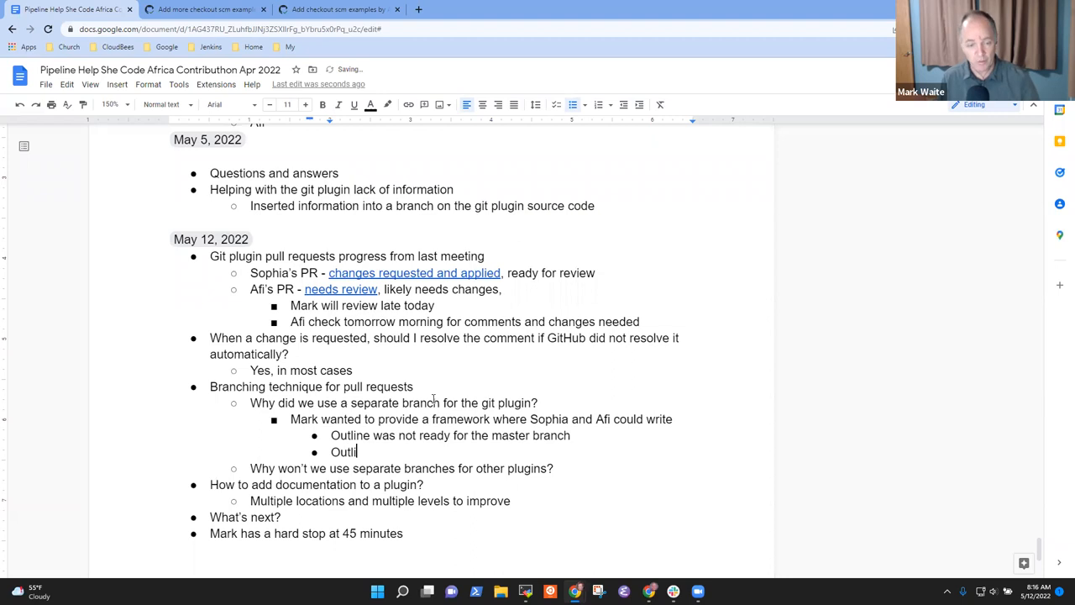
type("ne was place")
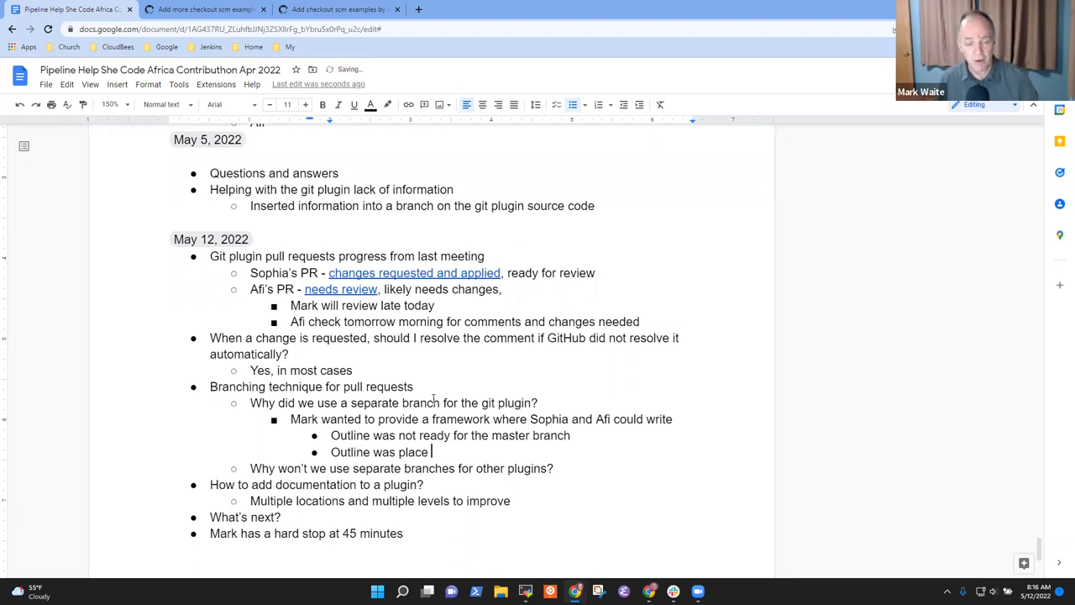
type("d")
key("BackSpace")
key("BackSpace")
type("on a s")
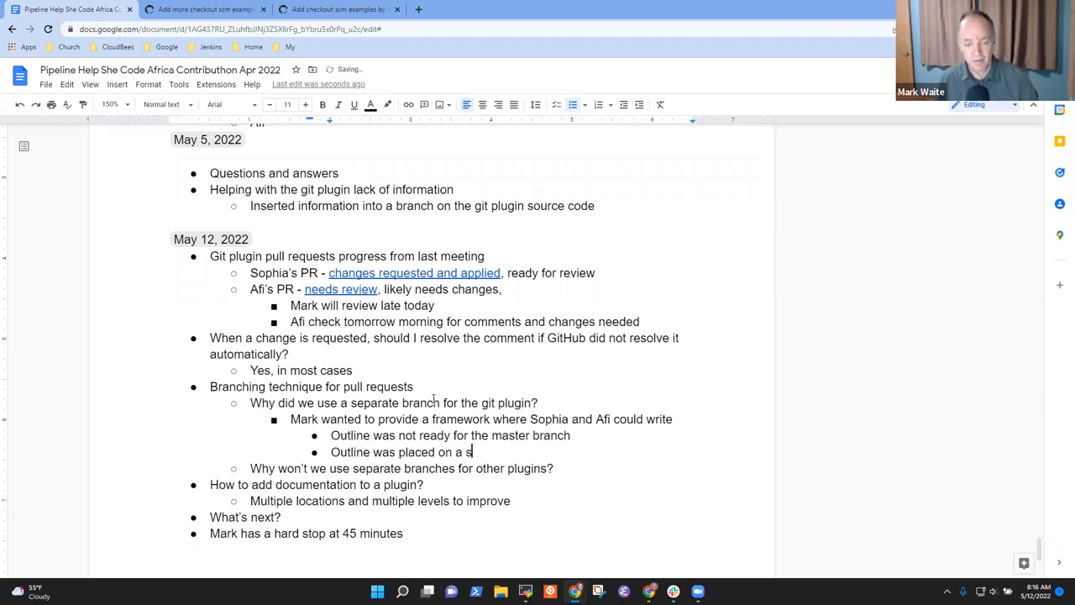
type("eparate branch")
key("Return")
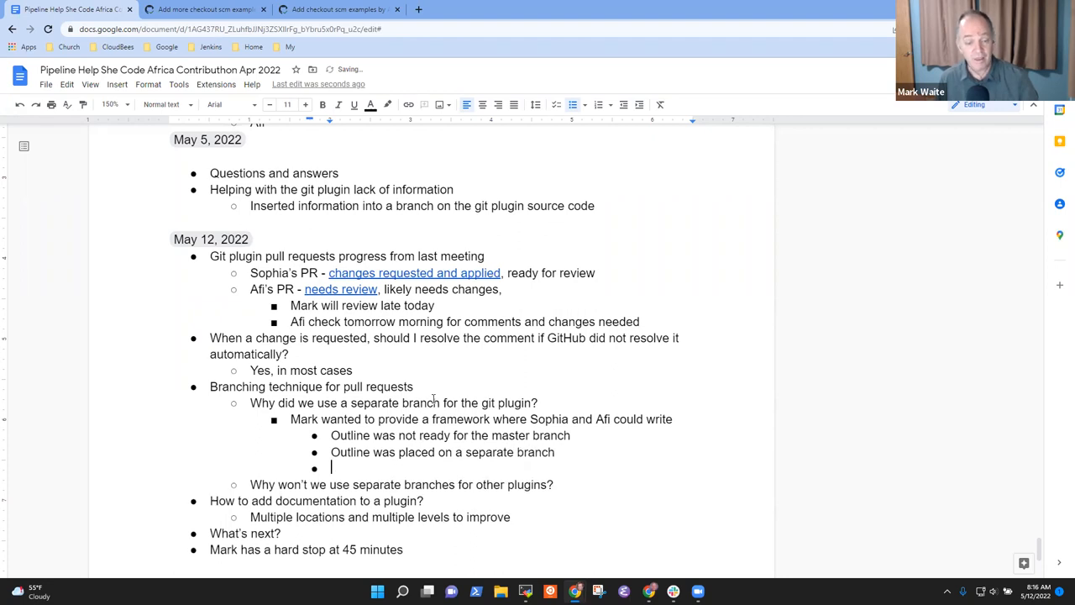
type("We c")
key("BackSpace")
key("BackSpace")
type("worked ")
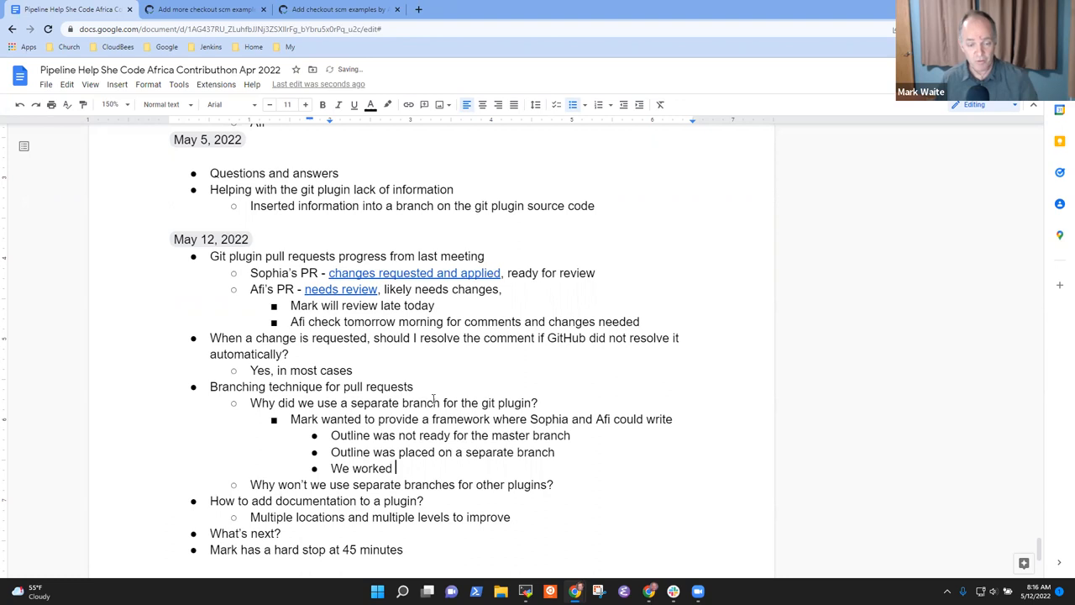
type("on the separate ")
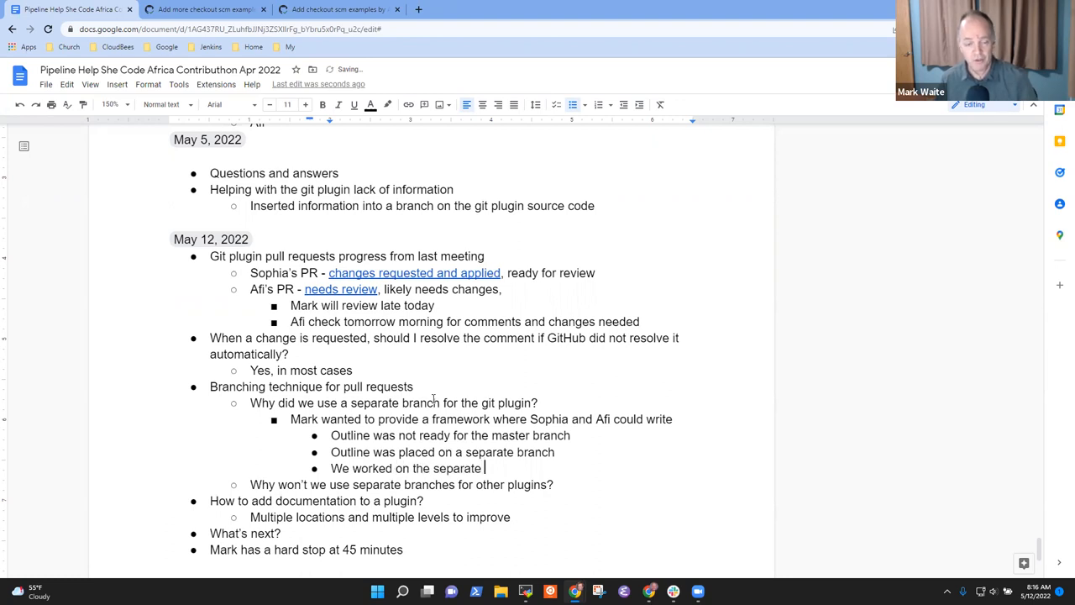
type("bra")
key("BackSpace")
type("anch")
key("Return")
type("When the work is done")
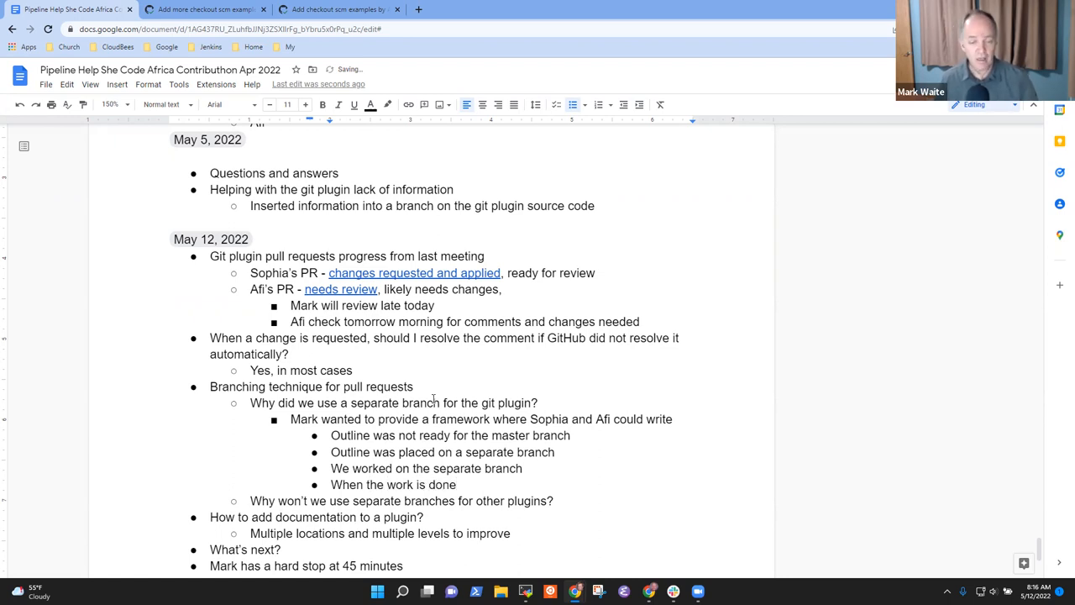
type(", will ")
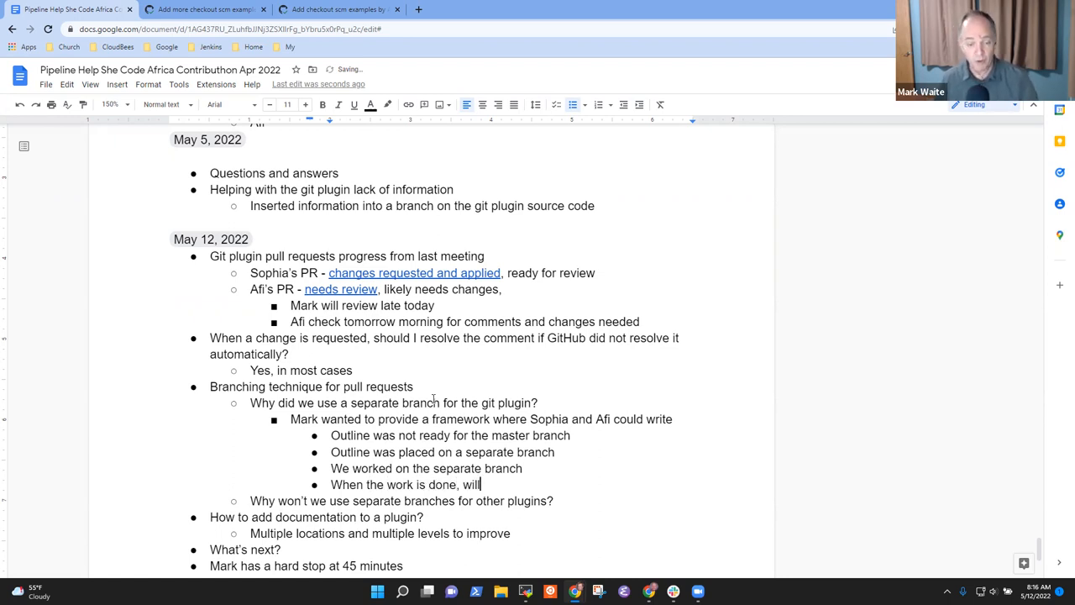
type("be mr")
key("BackSpace")
key("BackSpace")
type("erged by Mark to the master branch")
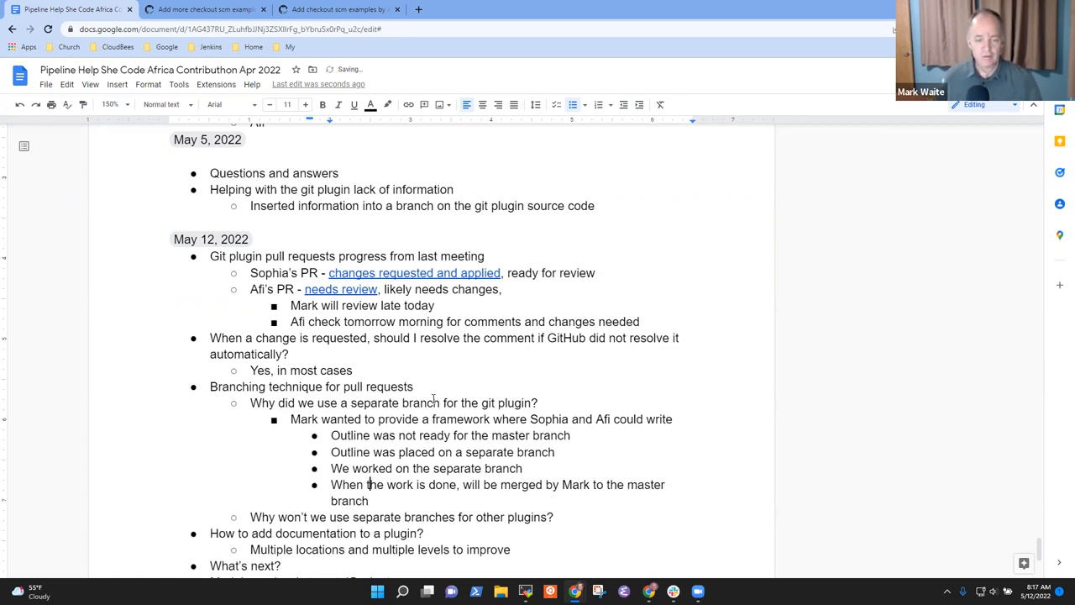
Reword the last sub-bullet so it reads '...will merge to the master branch' when done
key("shift+Down")
key("shift+Down")
key("shift+Down")
key("shift+Down")
key("ctrl+shift+Left")
key("ctrl+shift+Left")
key("ctrl+shift+Left")
key("ctrl+shift+Left")
key("Up")
key("Down")
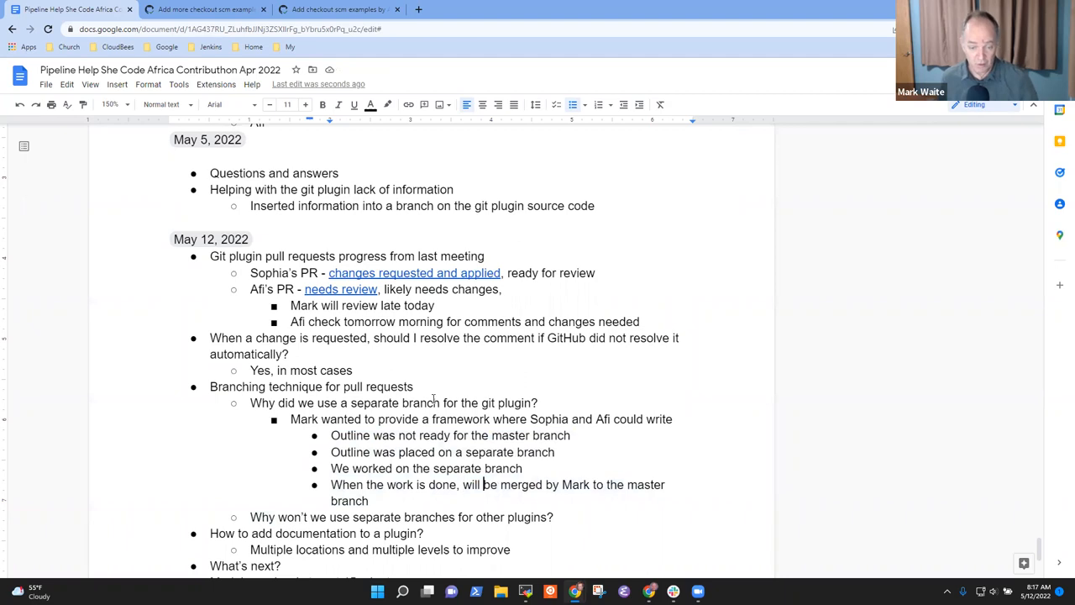
key("ctrl+shift+Right")
key("Delete")
key("ctrl+shift+Left")
key("Left")
type("Mark")
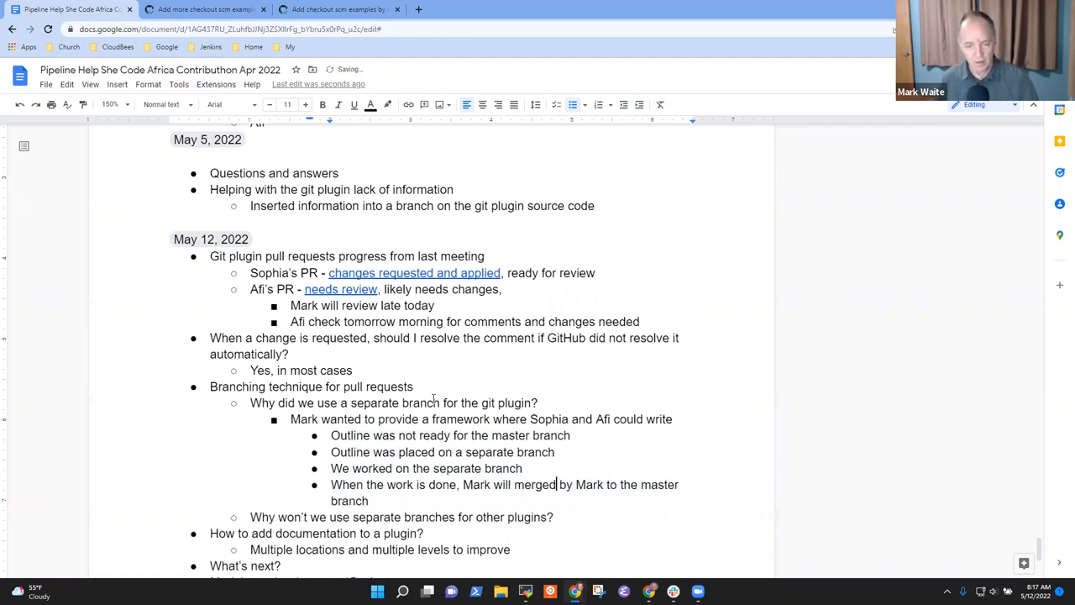
key("BackSpace")
key("ctrl+shift+Right")
key("ctrl+shift+Right")
key("Delete")
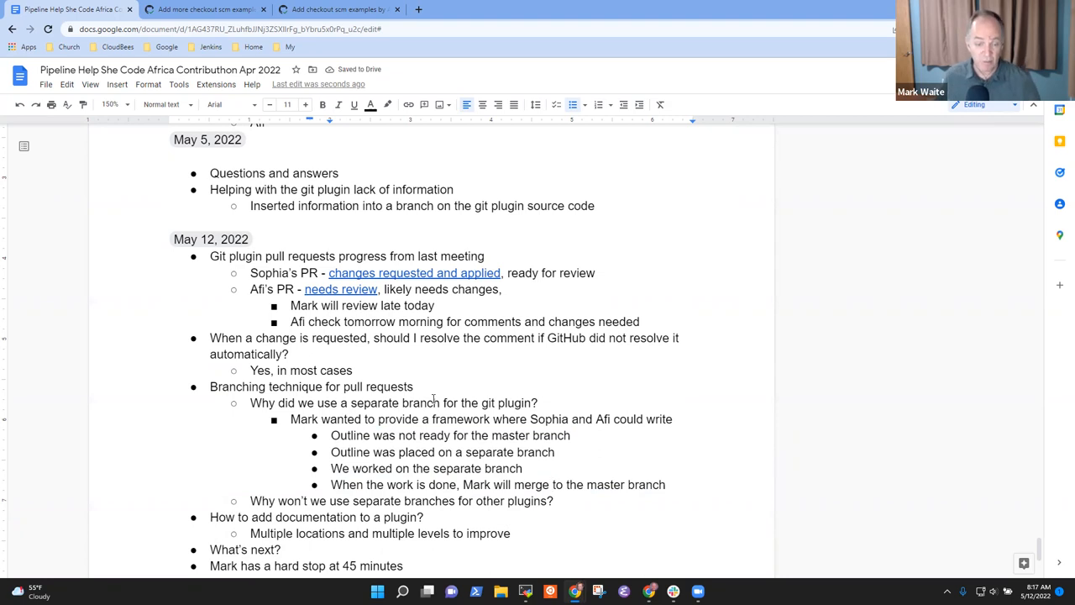
key("Down")
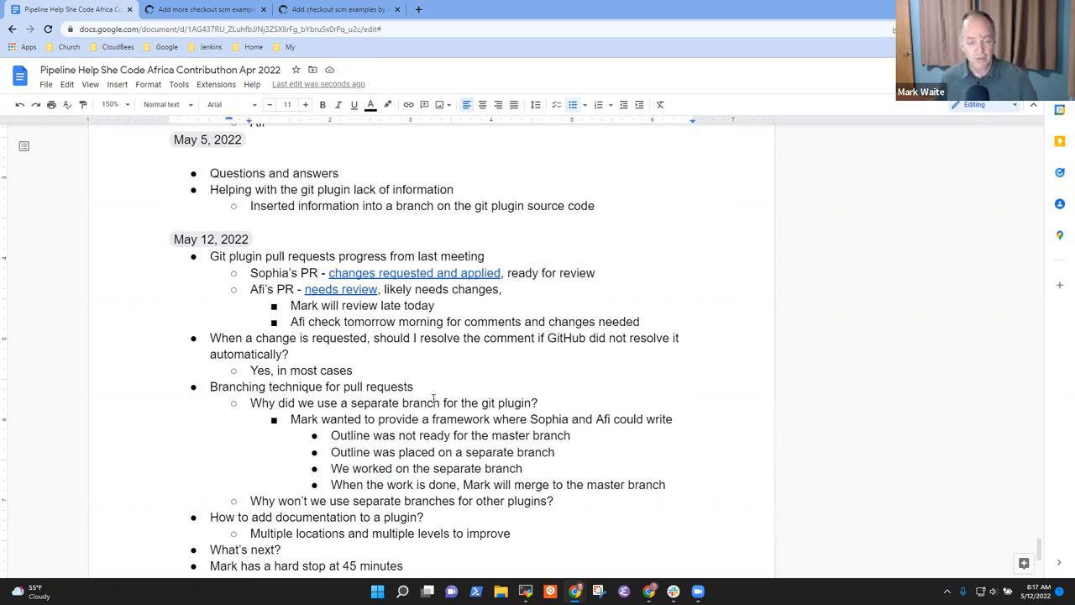
Answer the other-plugins question: maintainers want your proposal to their primary branch ("master", "main", "default")
key("Return")
type("Othe")
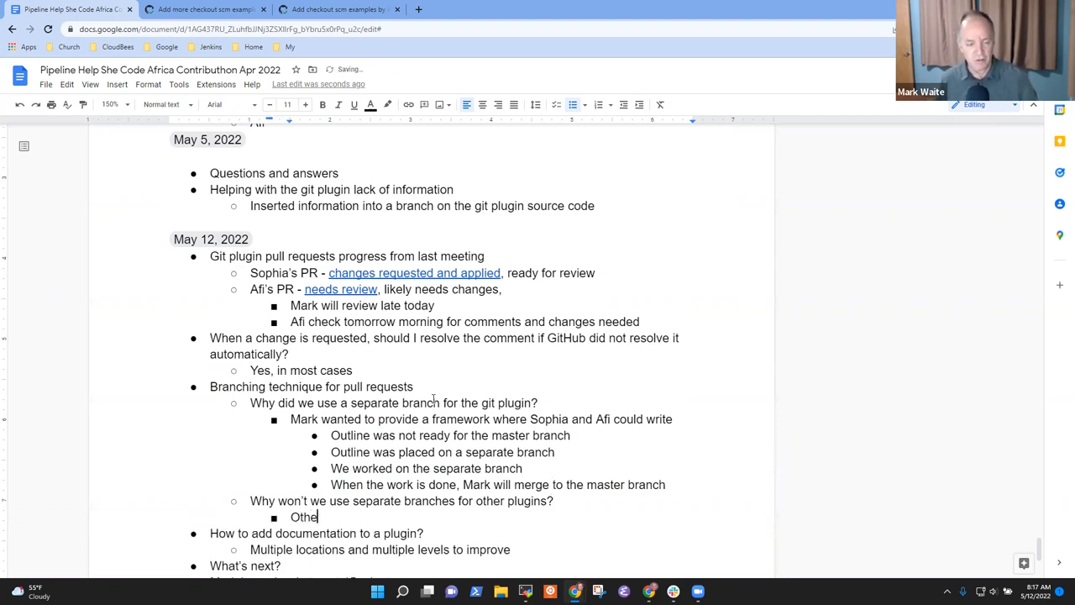
type("r maintainers")
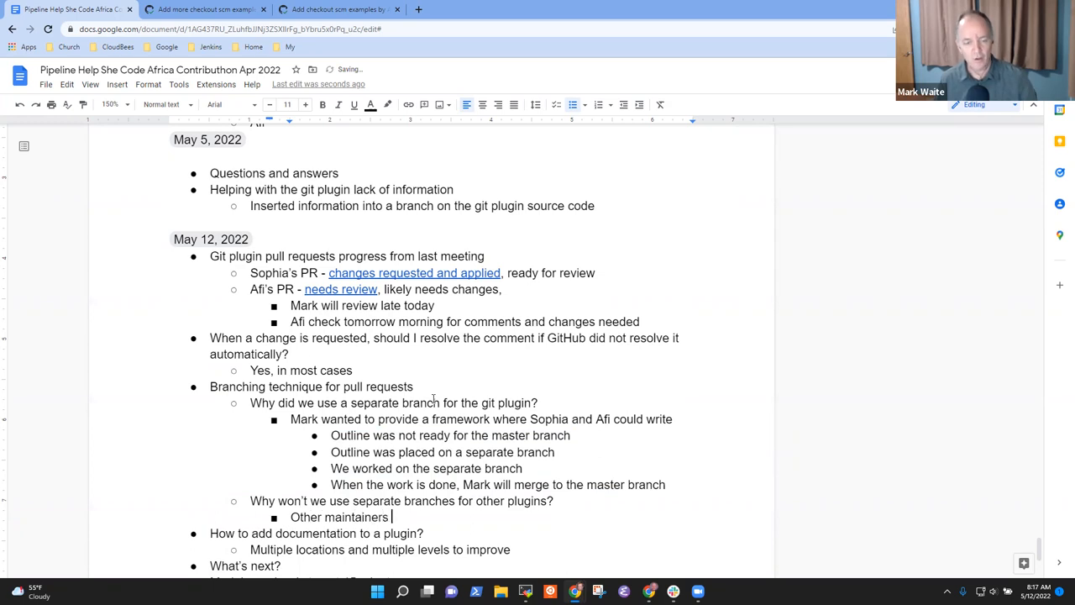
type("want your proposal to their ")
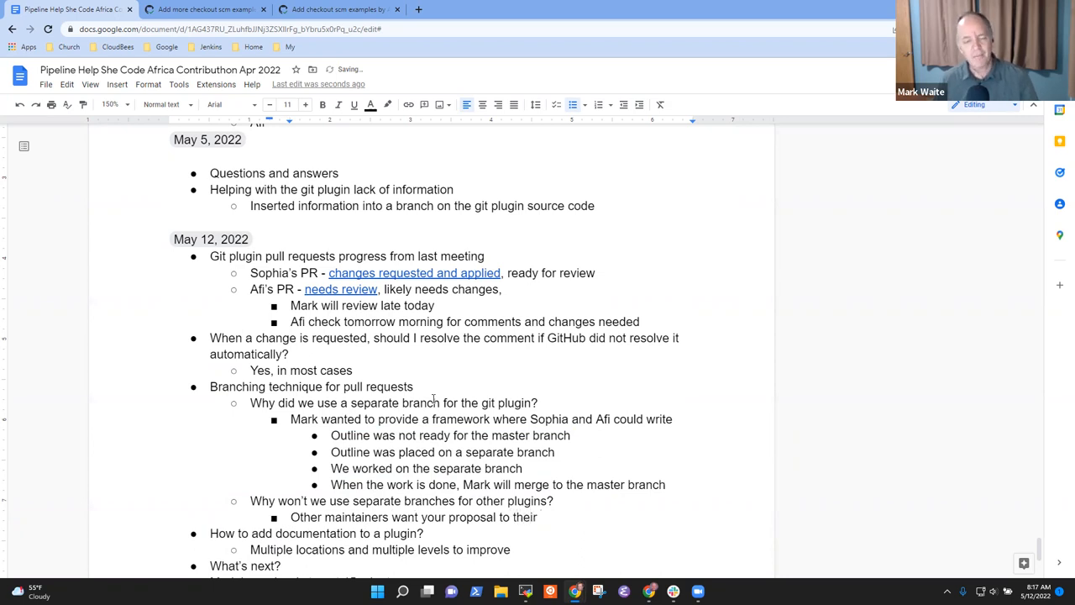
type("master branch")
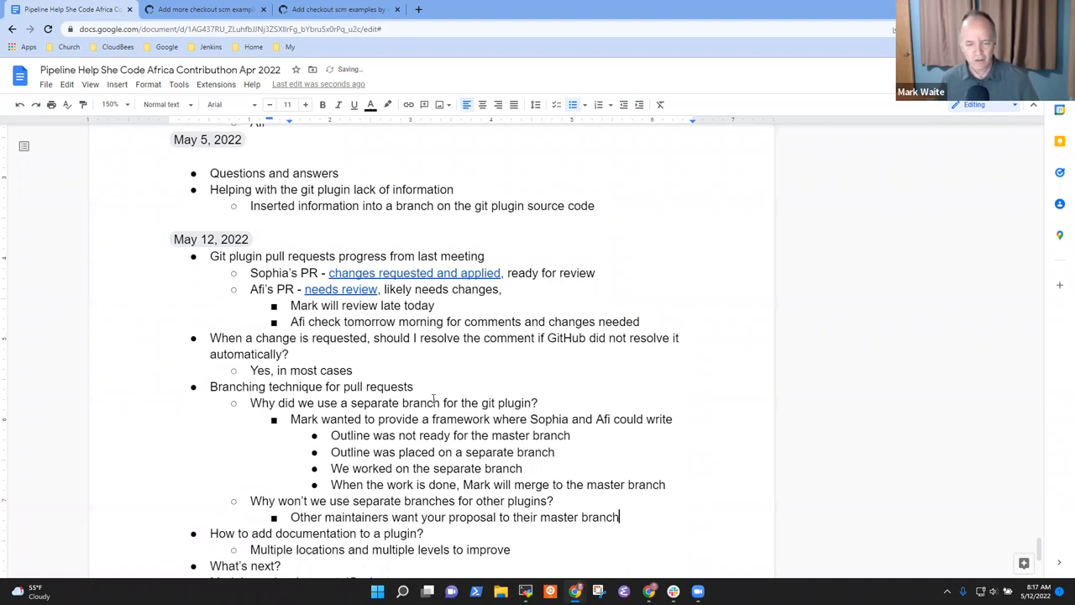
key("ctrl+shift+Right")
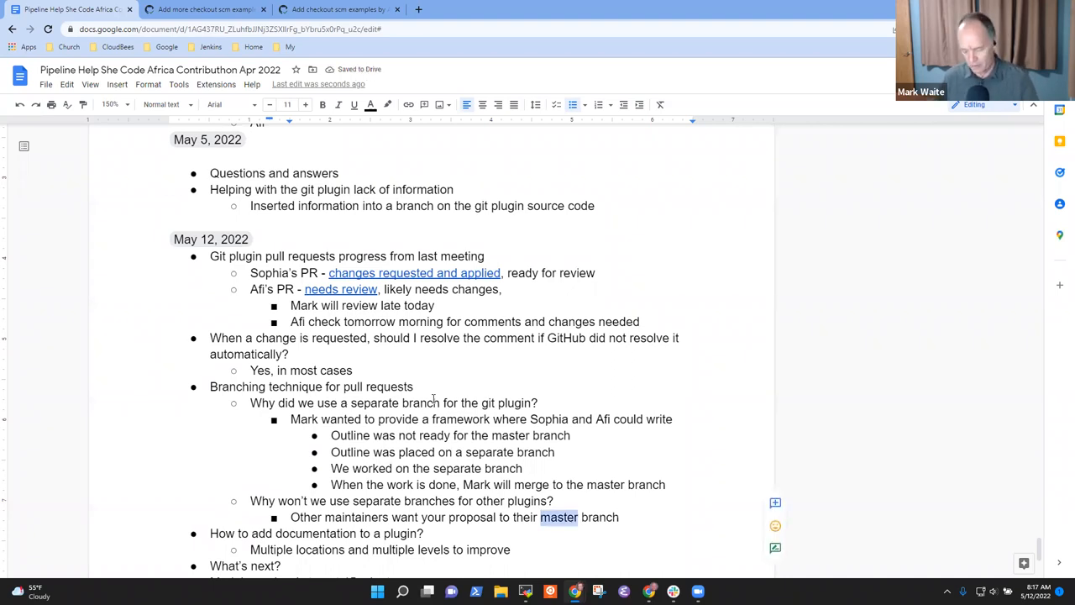
type("primary")
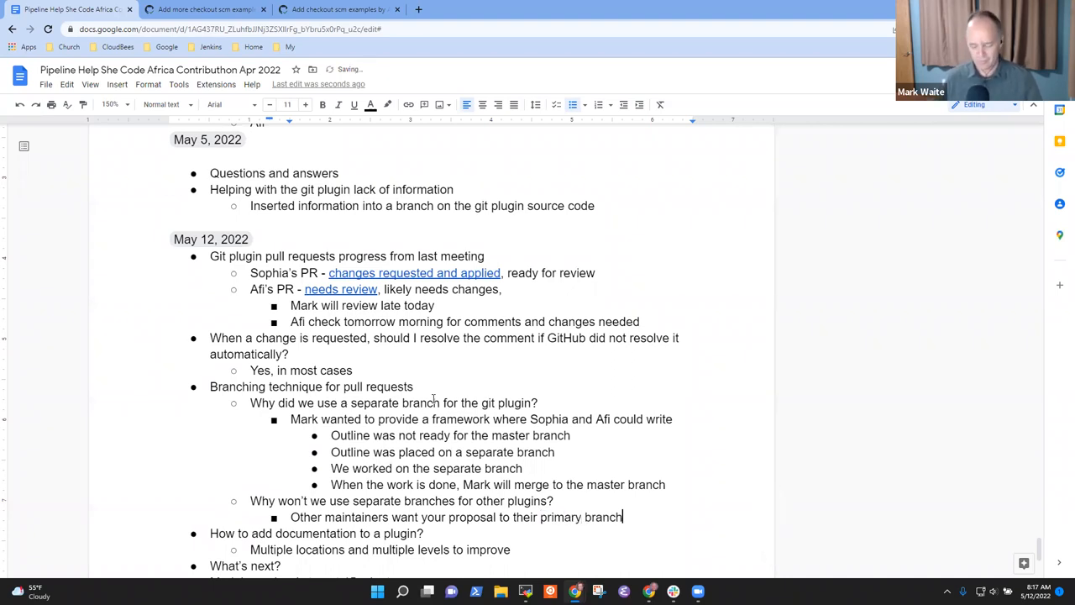
type(" (\"master\"")
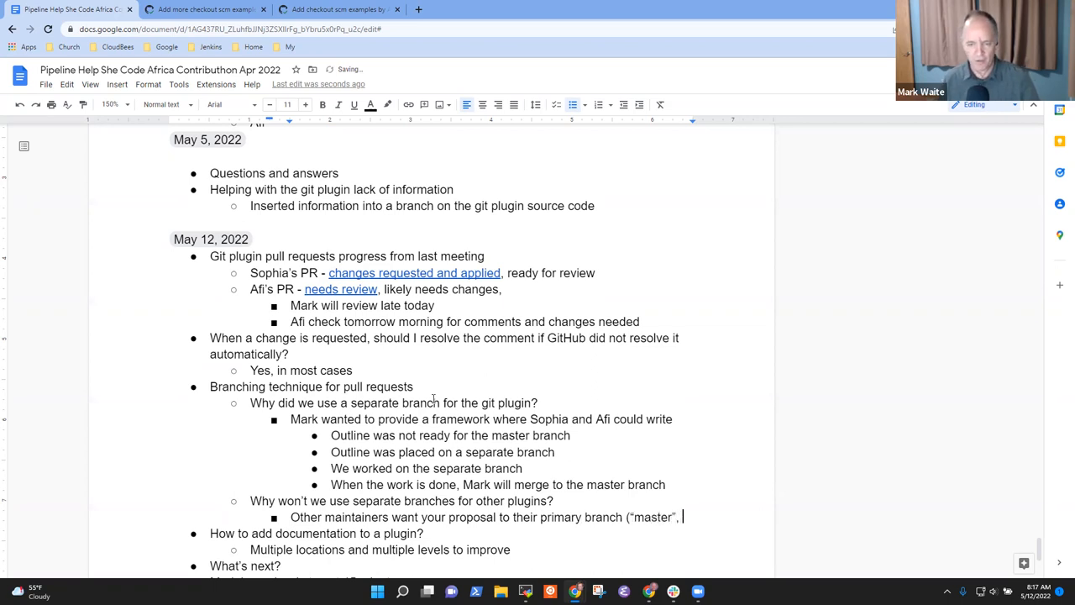
type("\"main\", ")
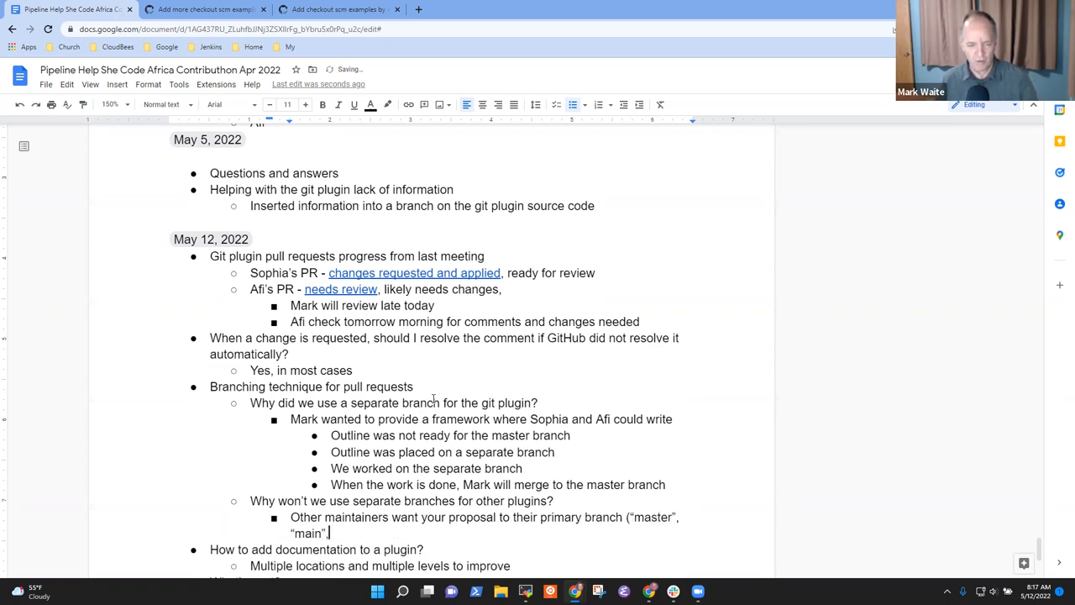
type("\"default”")
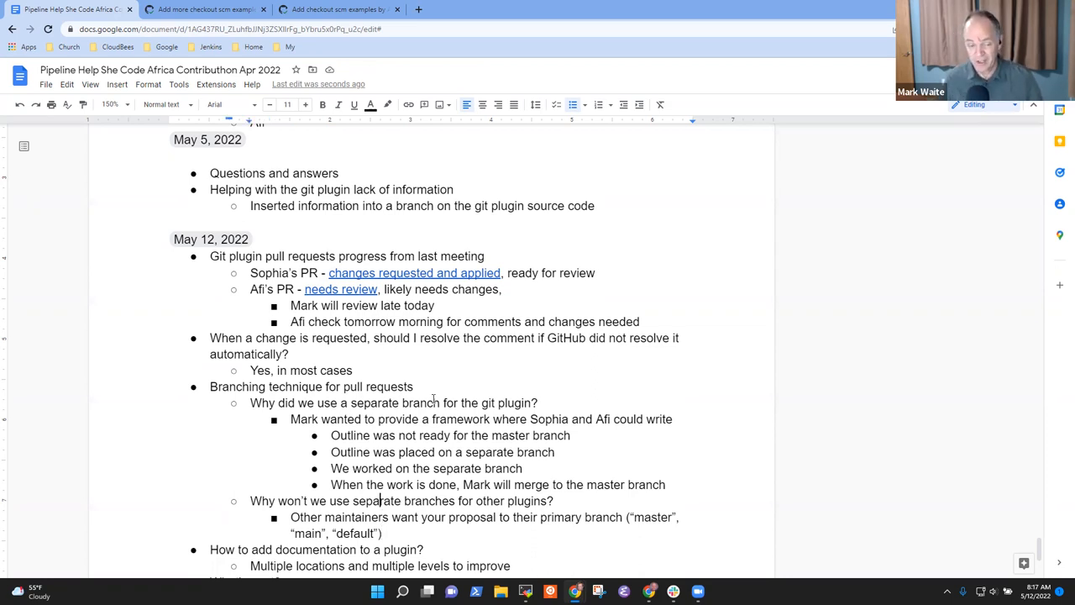
key("Down")
key("Down")
triple_click(382, 386)
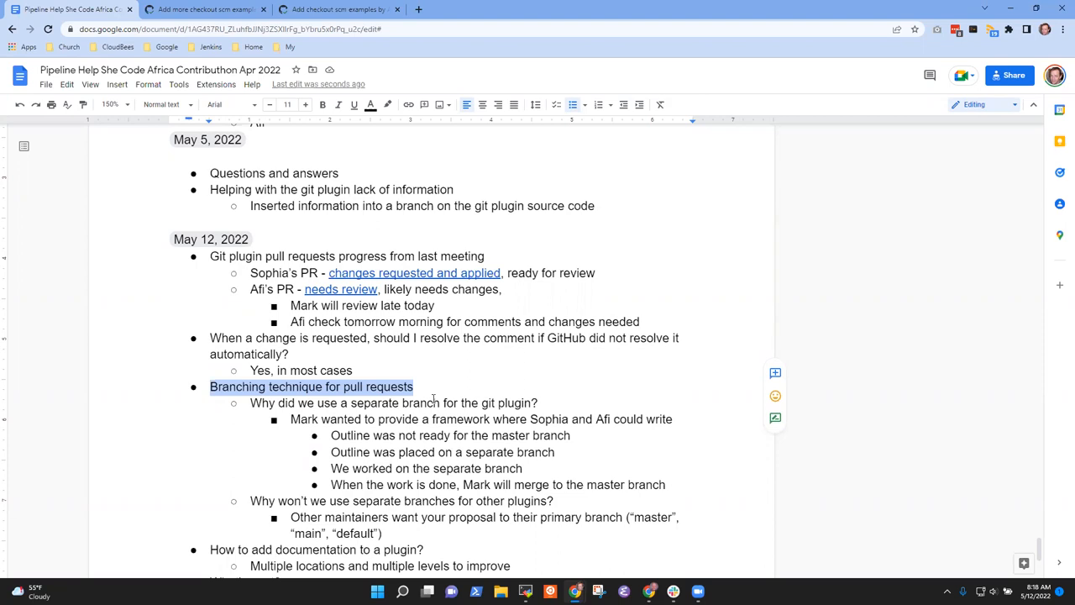
left_click(418, 419)
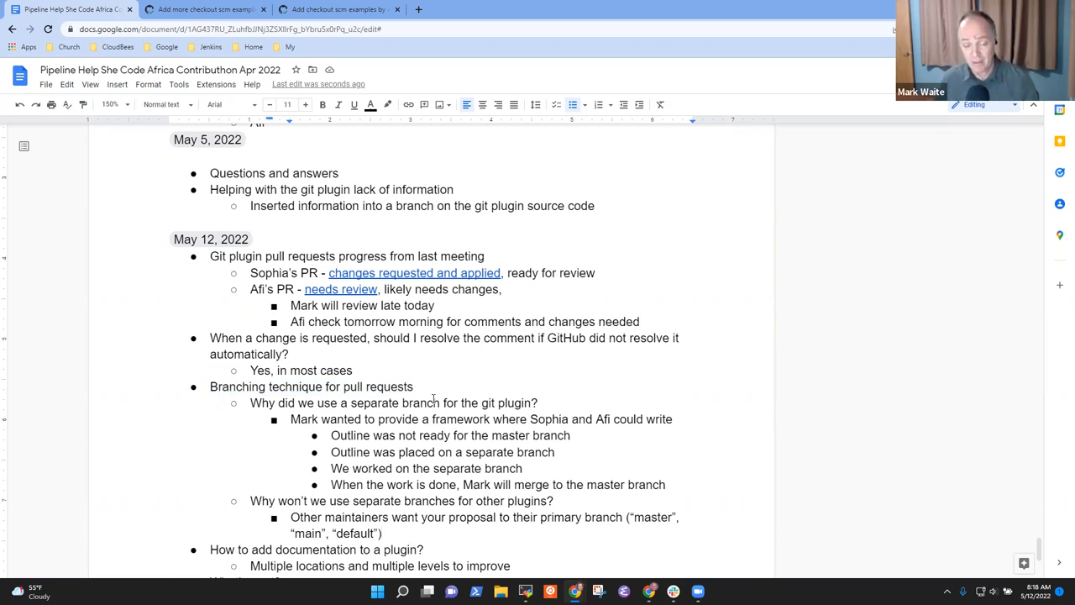
Add a bullet advising to always develop in a separate branch and propose the pull request from it
key("Return")
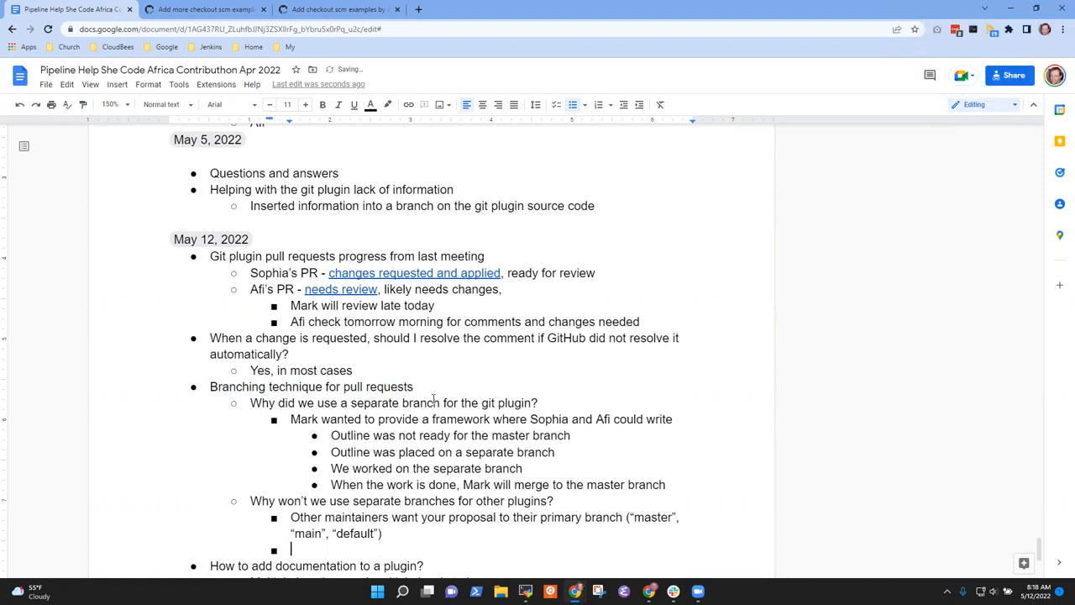
type("In your develo")
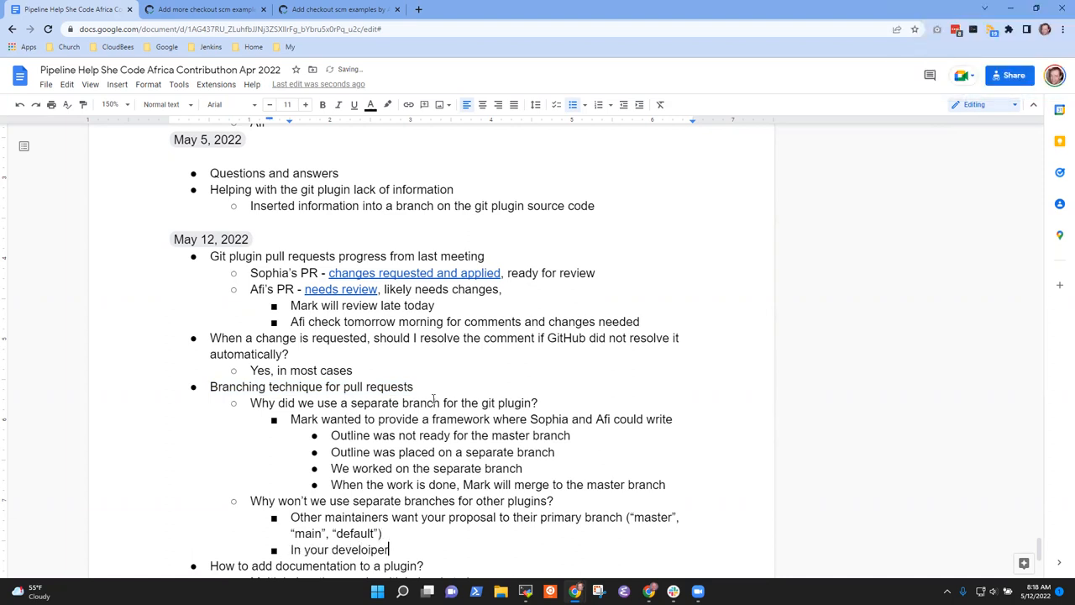
type("pment, you'll")
type(" always cre")
type("ate a separate ")
type("branc")
type("h, do your ")
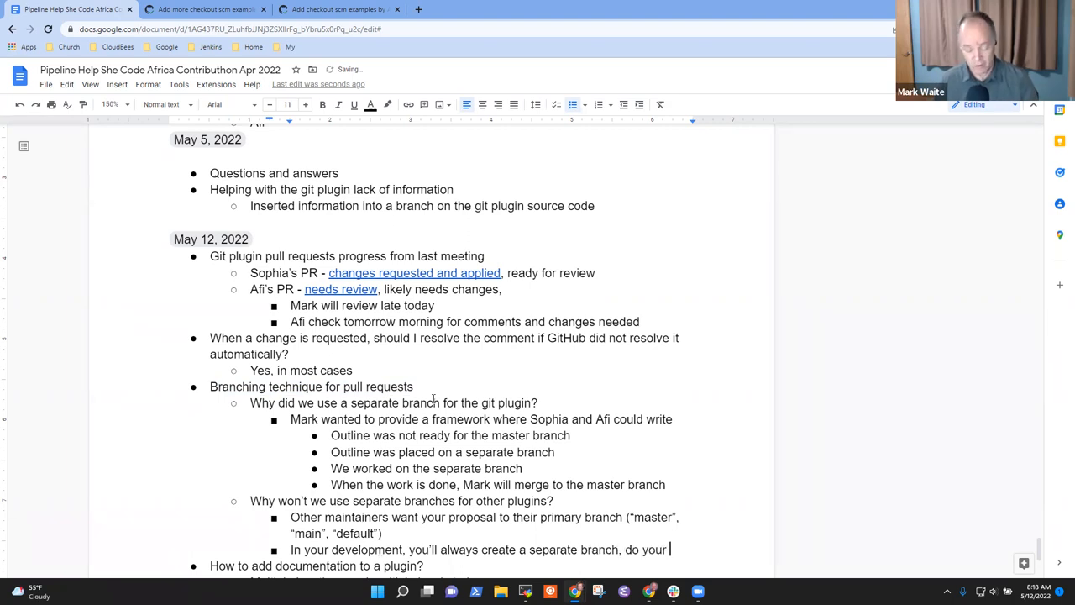
type("work, then propose teh cha")
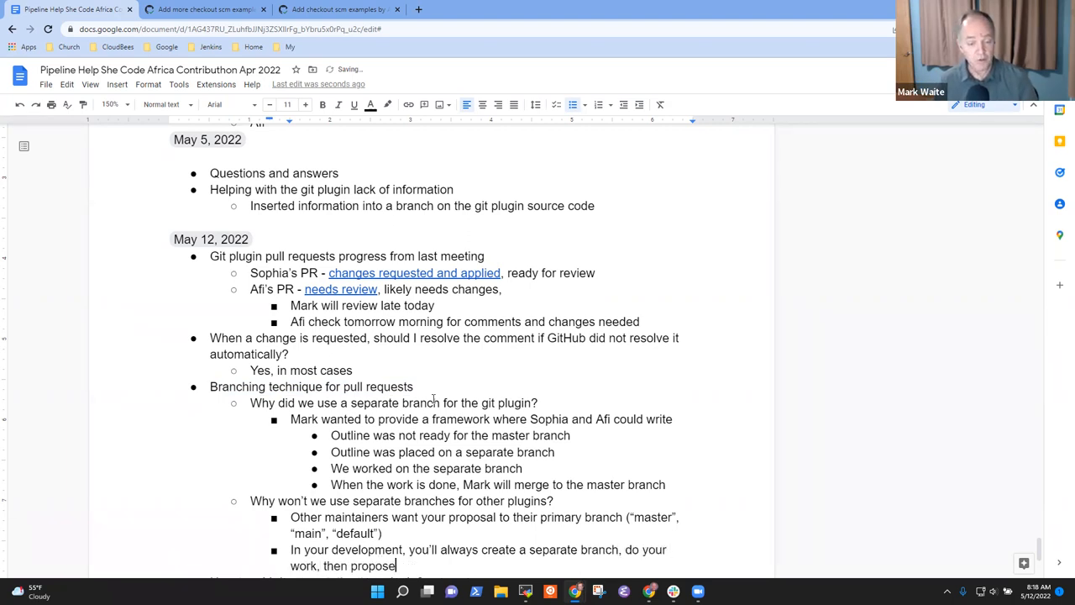
key("BackSpace")
key("BackSpace")
key("BackSpace")
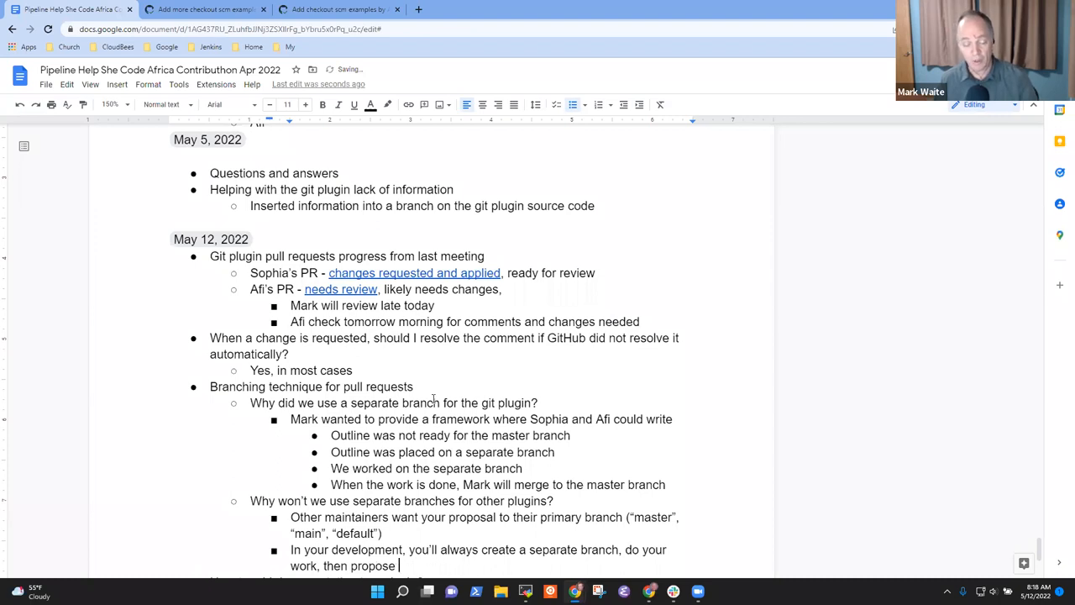
type("he pull request from your separate branch to the upstrea")
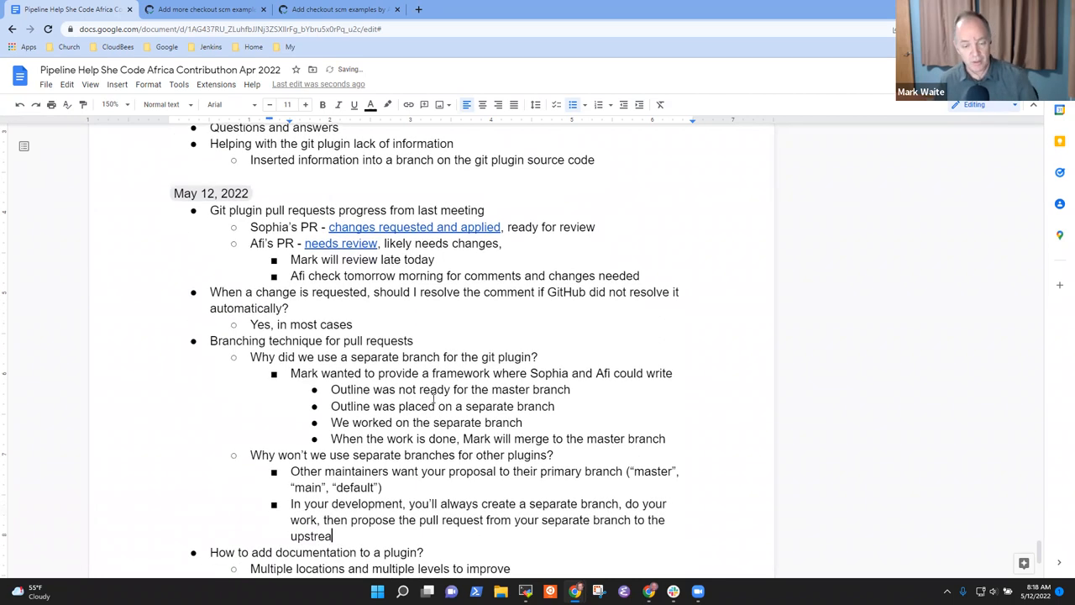
type("m primary branch")
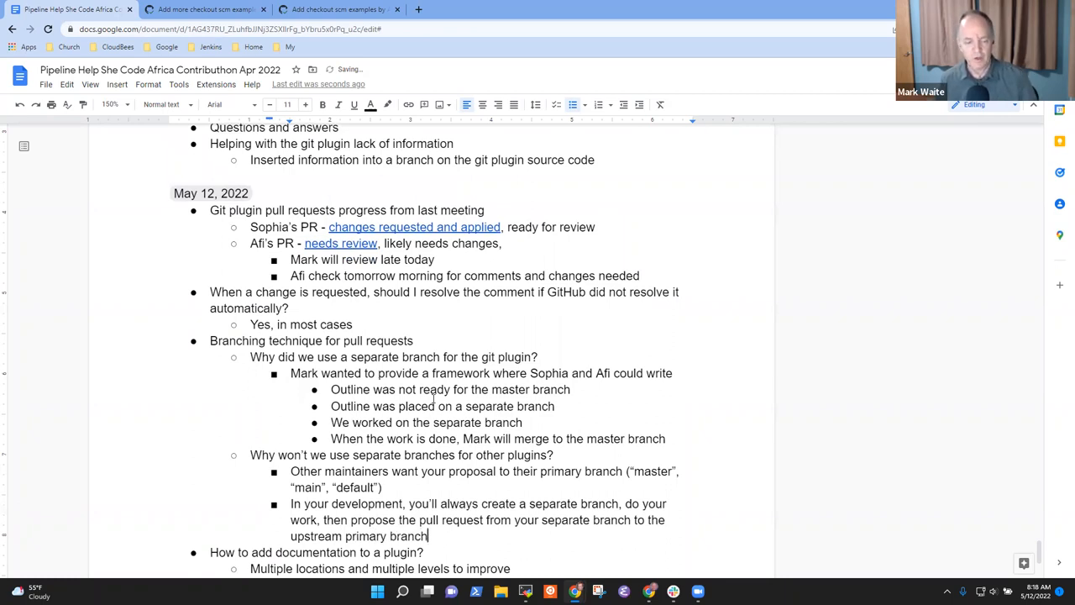
key("Return")
key("Tab")
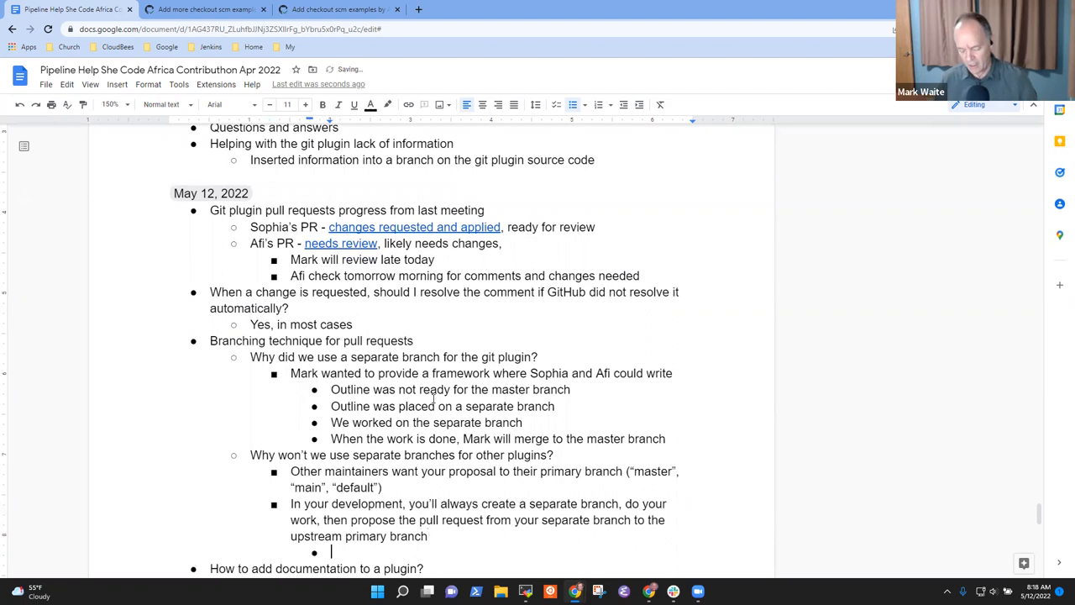
type("Al")
Add the indented example: Branch "add-pipeline-help" -> pull request to 'upstream/master'
key("BackSpace")
key("BackSpace")
type("Branch “")
type("add-pipel")
type("ined")
key("BackSpace")
type("-help\"")
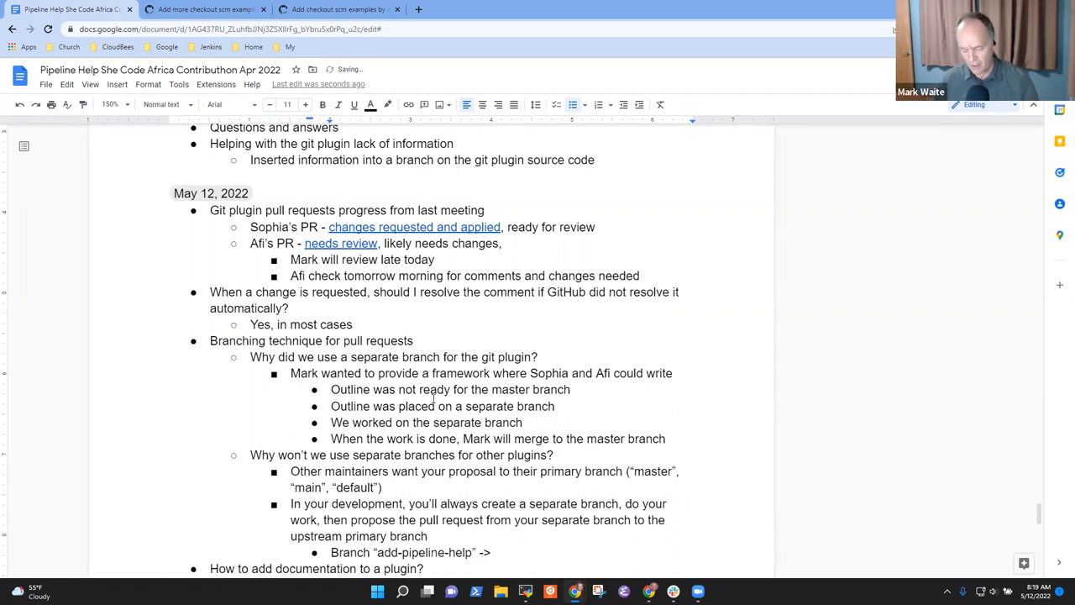
type("merge to")
key("BackSpace")
key("BackSpace")
key("BackSpace")
type("rp")
key("BackSpace")
key("BackSpace")
type("request to “upstr")
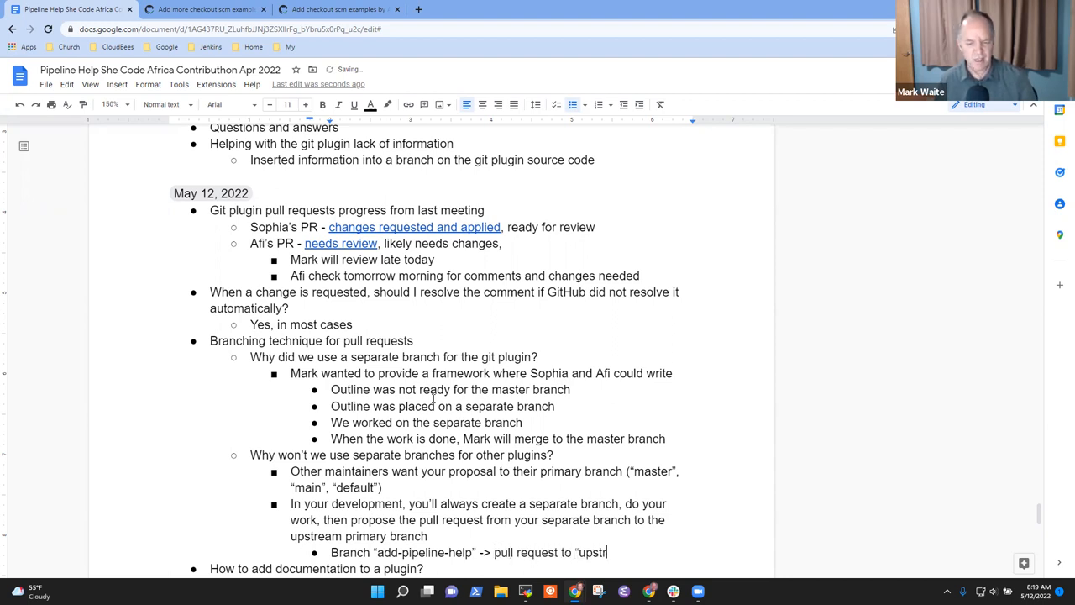
type("eam/master")
key("Up")
key("Up")
key("Home")
key("Down")
scroll(434, 395, "down", 1)
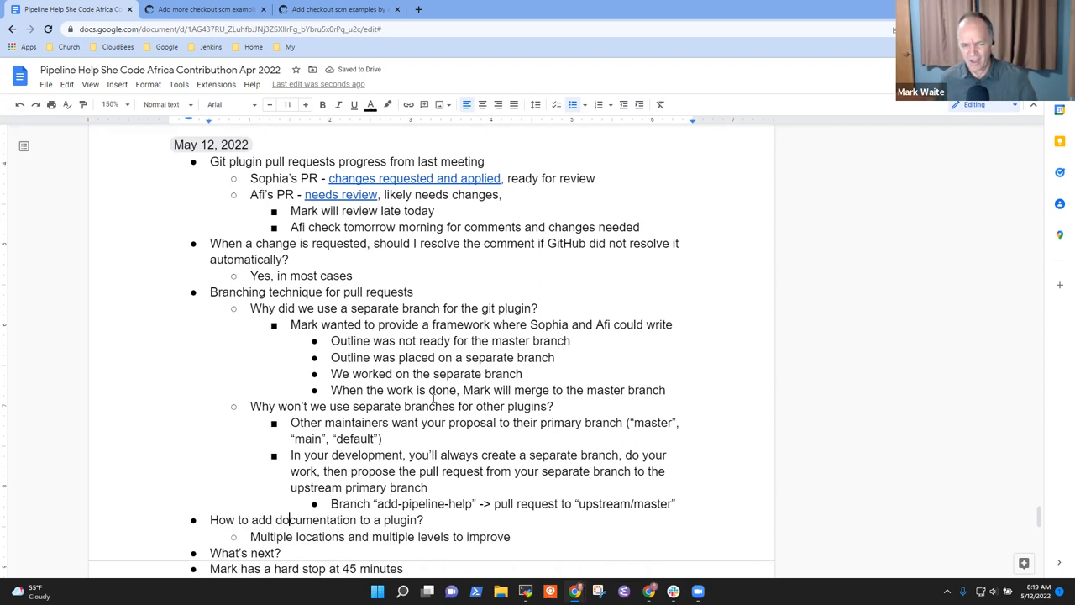
Add an outdented 'Don't forget to create that separate branch' bullet after the upstream/master example
key("Home")
key("shift+Down")
key("shift+Down")
key("shift+Down")
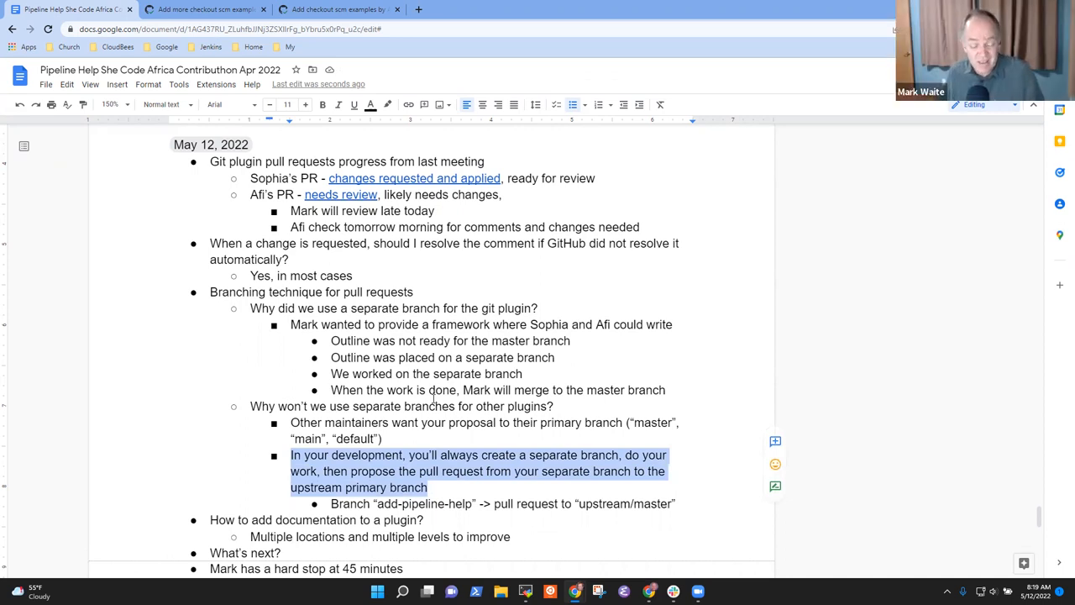
key("Down")
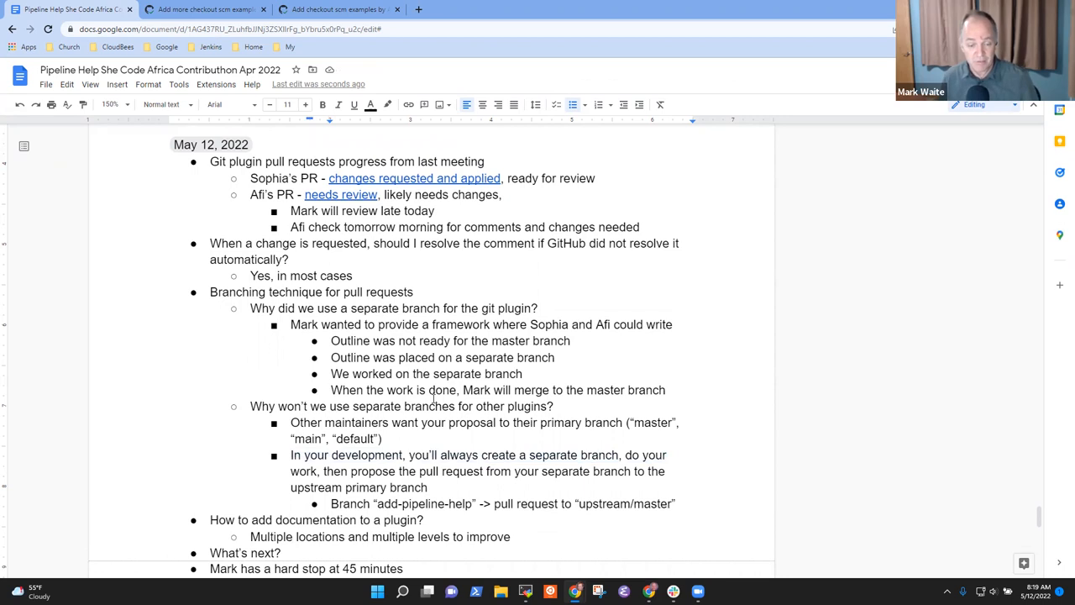
key("Return")
key("shift+Tab")
type("Don't forth")
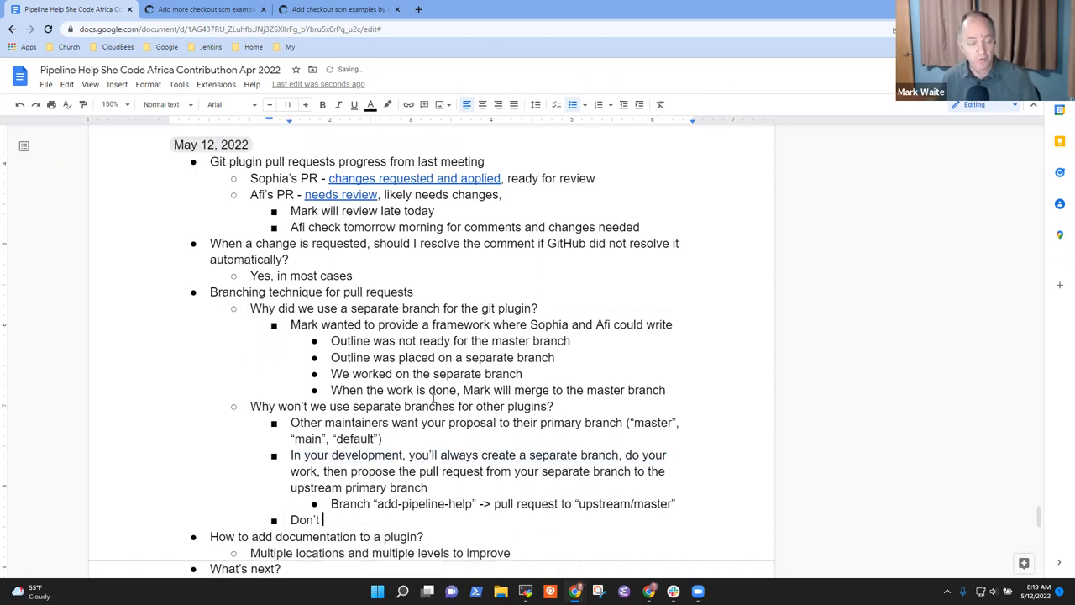
key("BackSpace")
key("BackSpace")
key("BackSpace")
type("rgetrto create that separ")
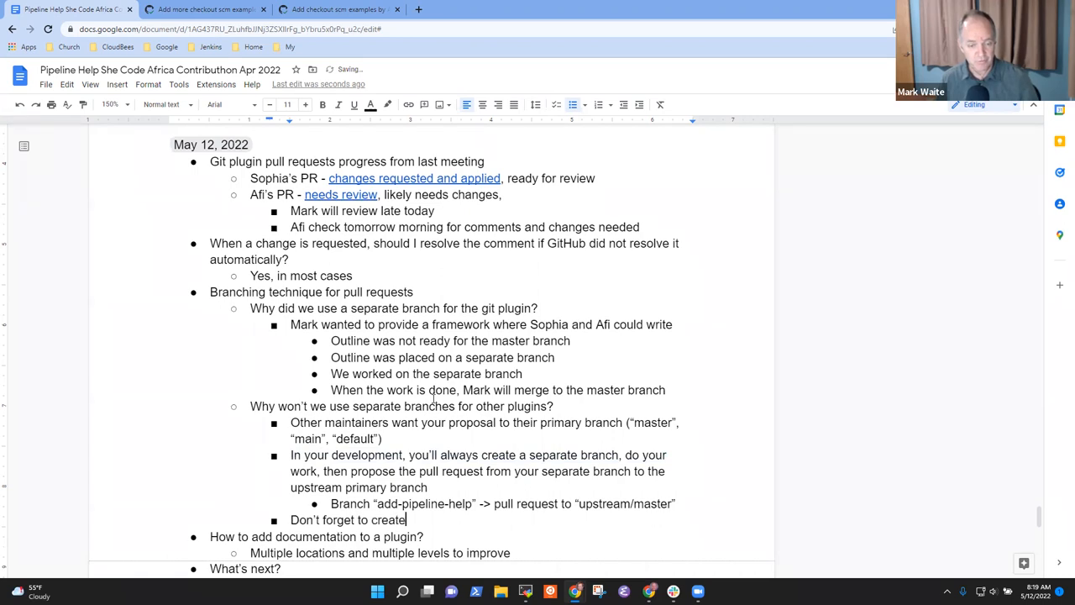
type("ate branch")
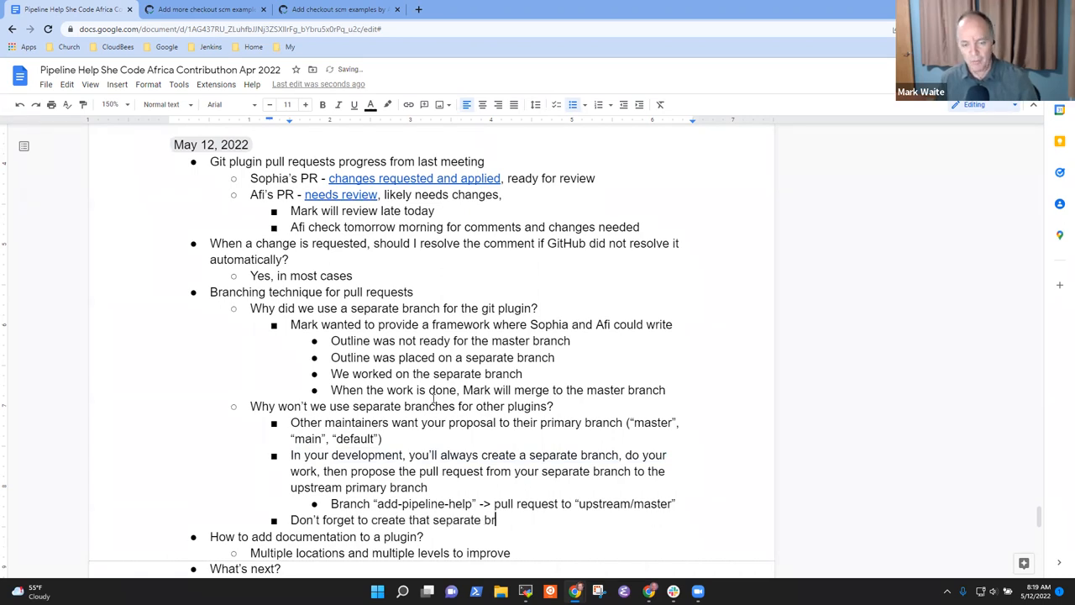
Add the 'Complicated for a maintainer…' sub-bullet and an 'Always submit from a “feature/topic/fix branch”' bullet
key("Return")
key("Tab")
type("Copm")
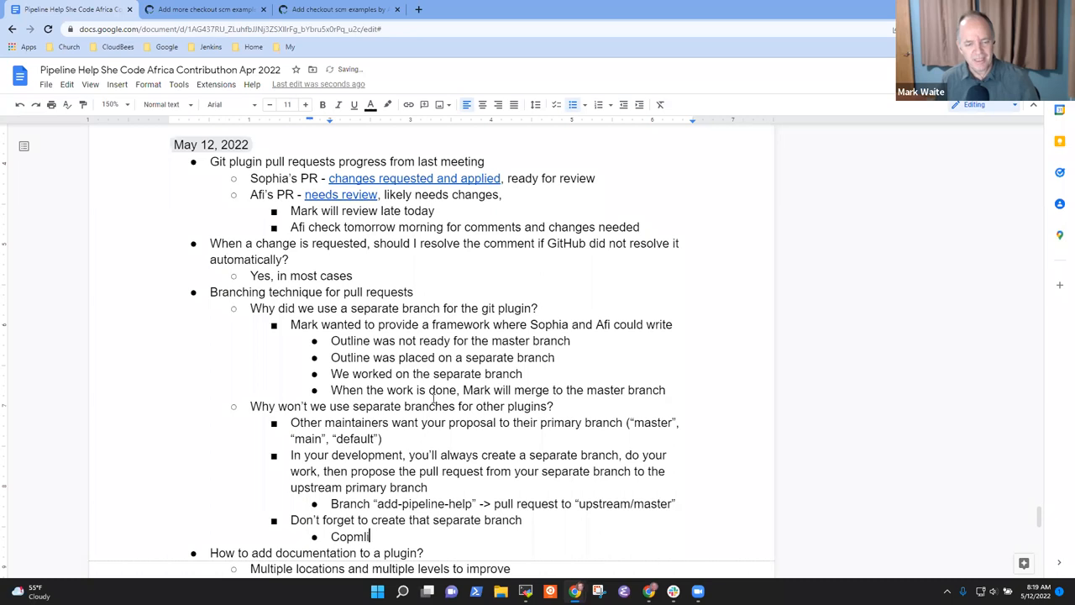
key("BackSpace")
key("BackSpace")
key("BackSpace")
type("Comp")
type("ated for a maintainer ")
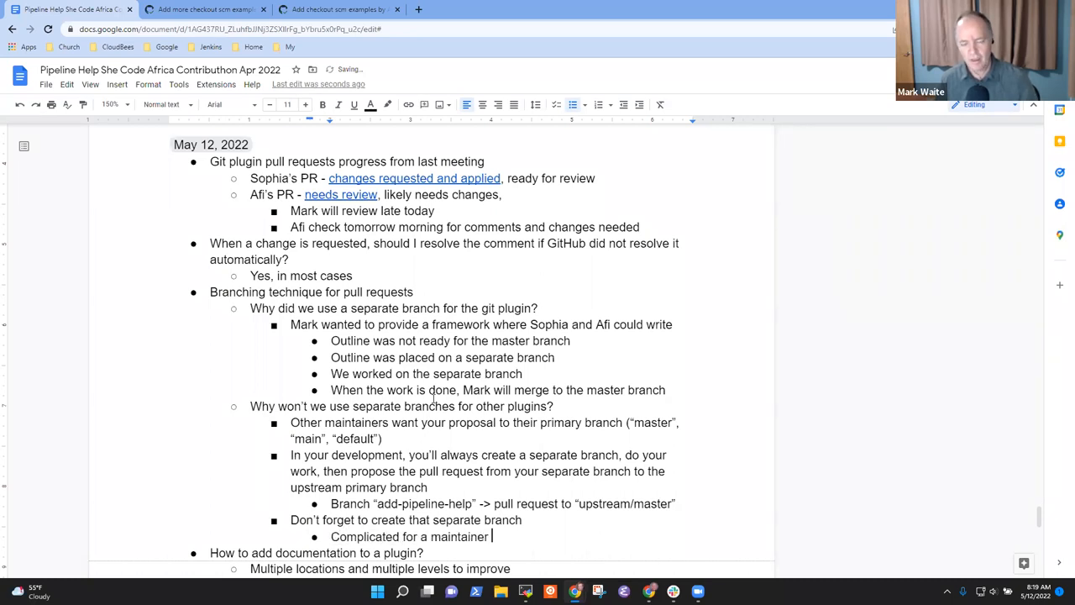
type("if you are asking ")
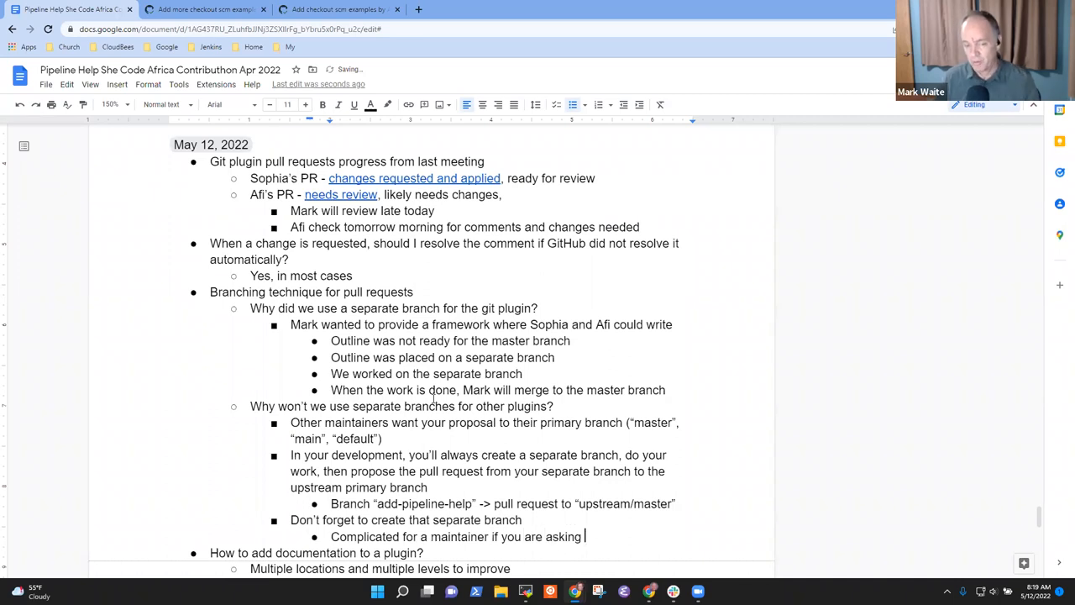
type("to merge from your master branch to ")
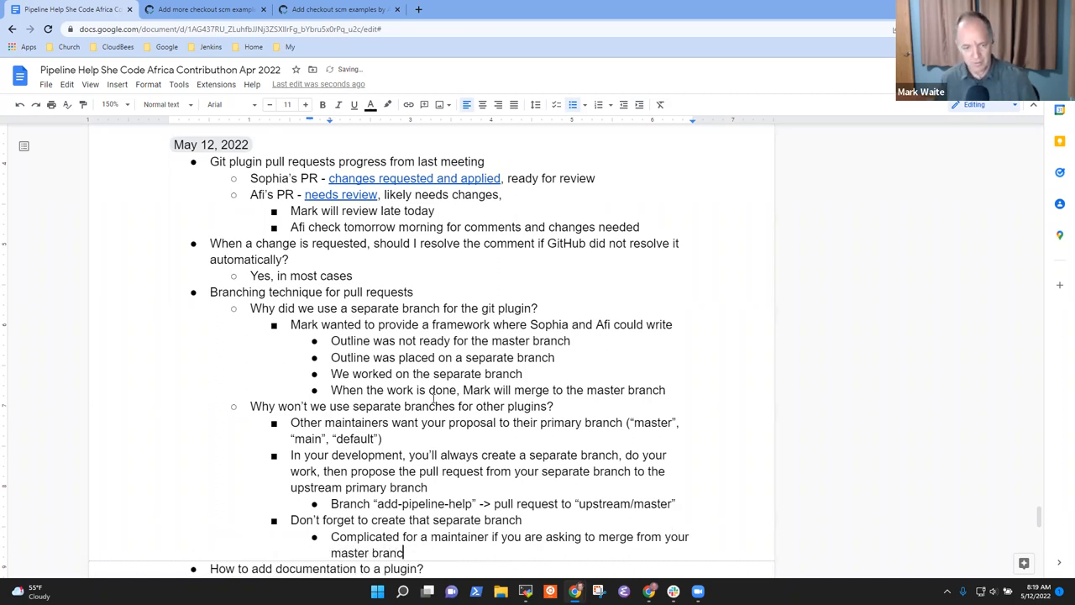
type("my ")
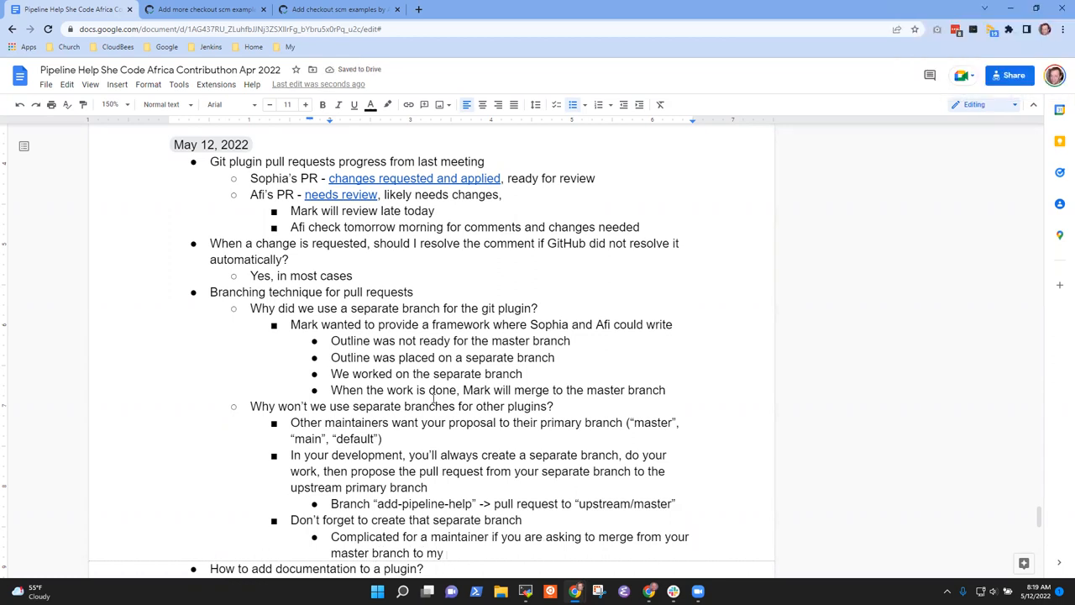
type("master barn")
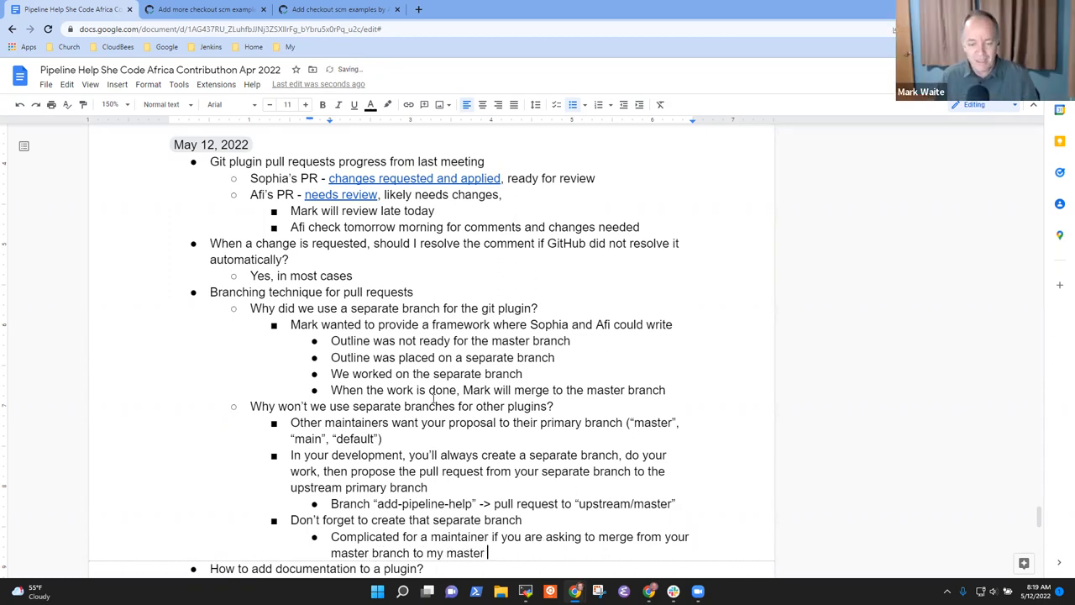
key("BackSpace")
key("BackSpace")
key("BackSpace")
type("ranch")
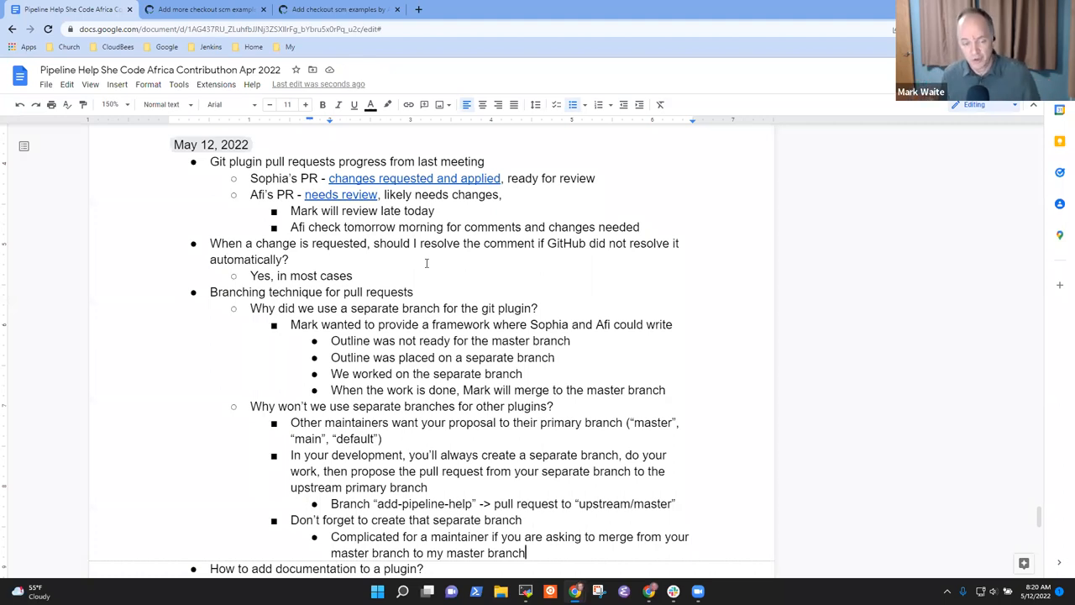
key("Return")
type("Always submi")
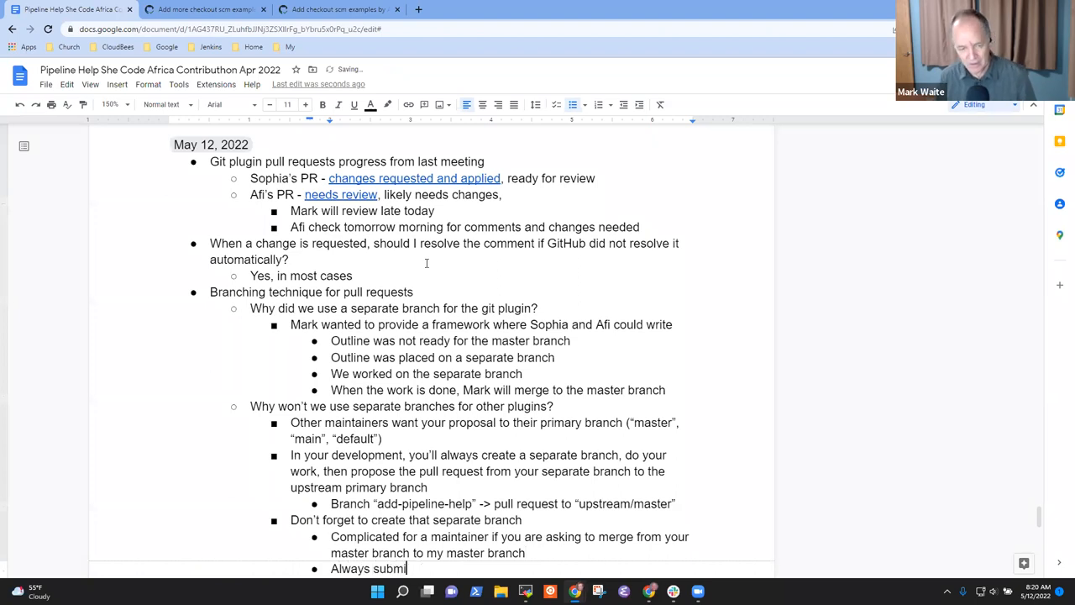
type("t from a “fea")
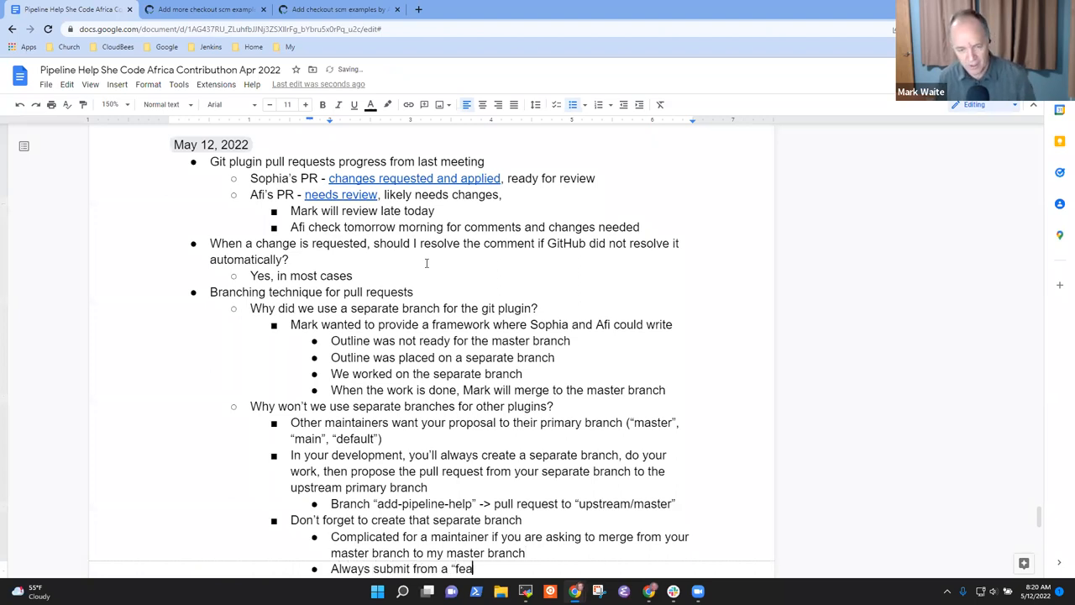
type("ture branch”")
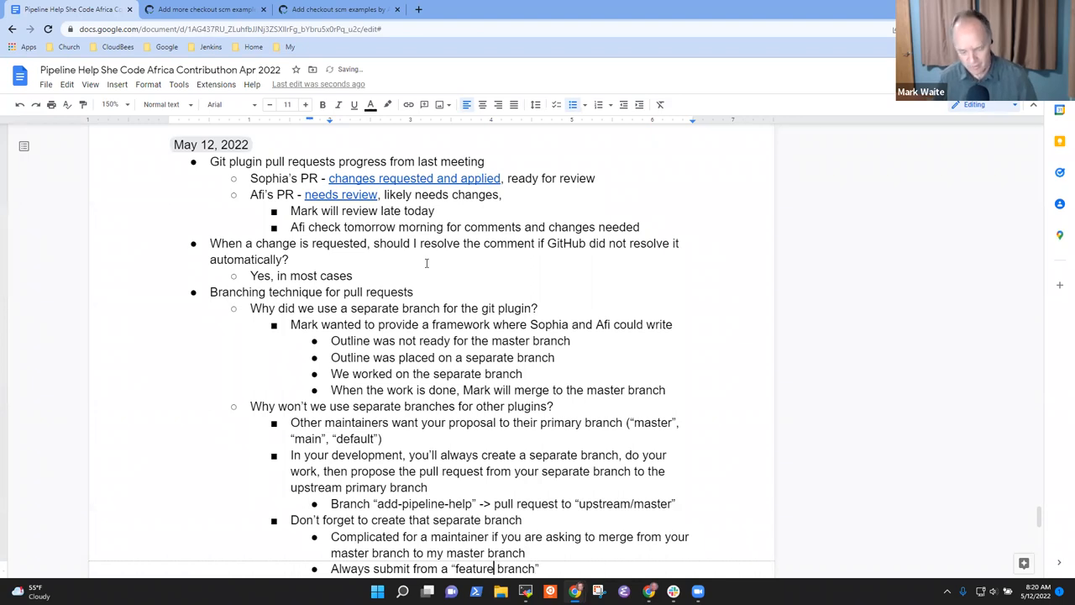
type("/topic/")
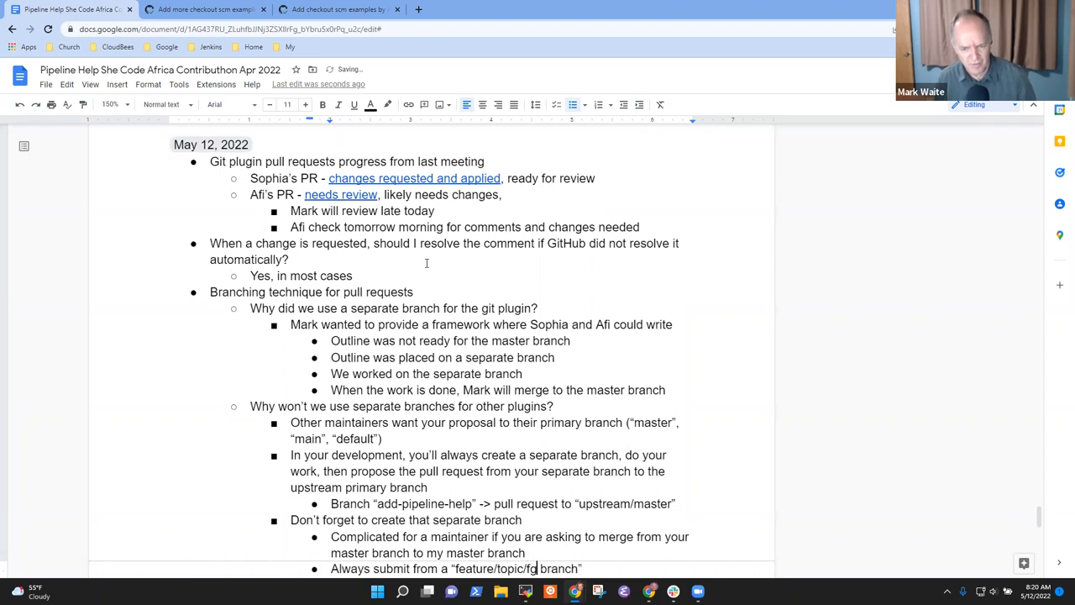
type("fix")
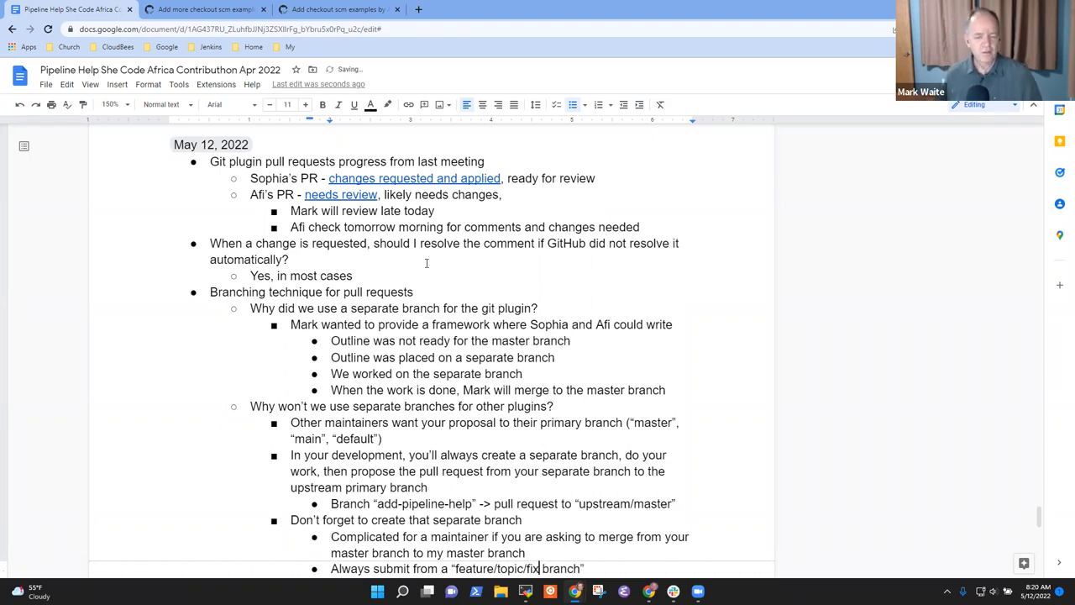
scroll(427, 263, "down", 1)
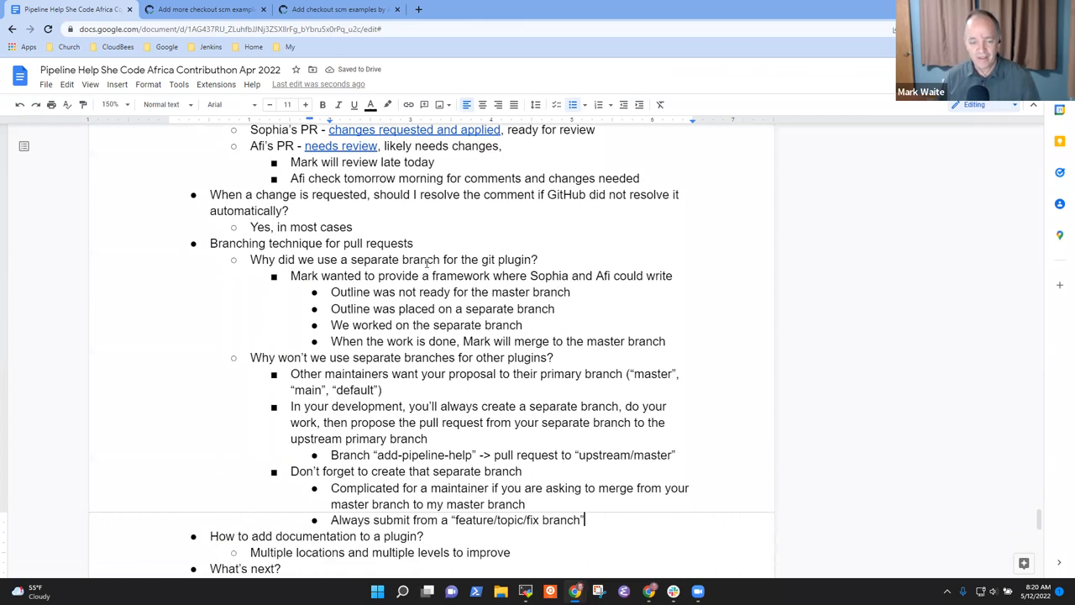
key("End")
key("shift+Home")
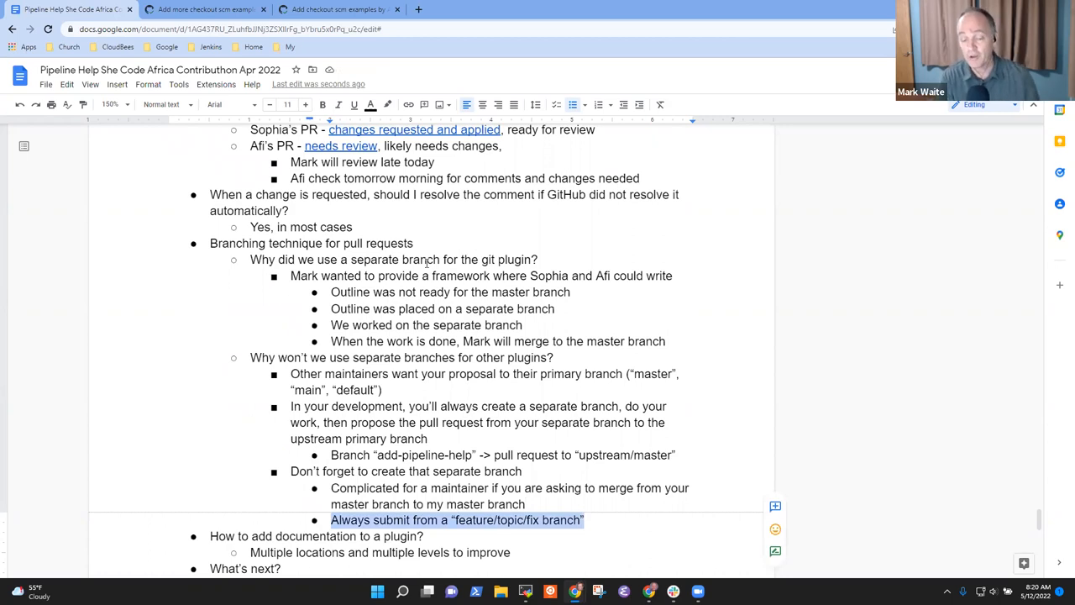
key("Up")
key("shift+Up")
key("shift+Up")
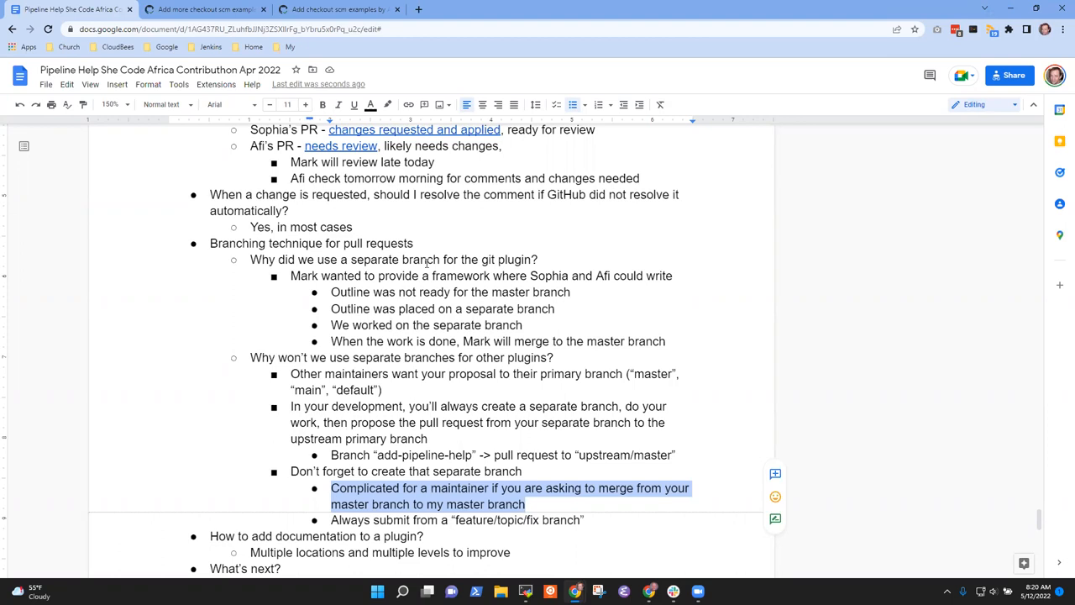
key("Down")
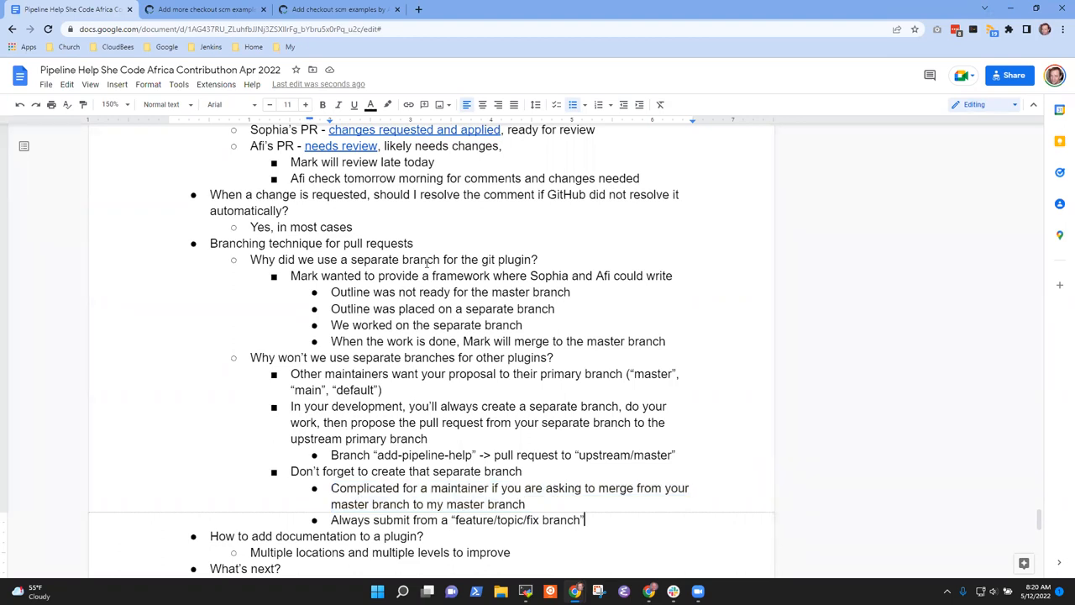
key("Return")
key("shift+Tab")
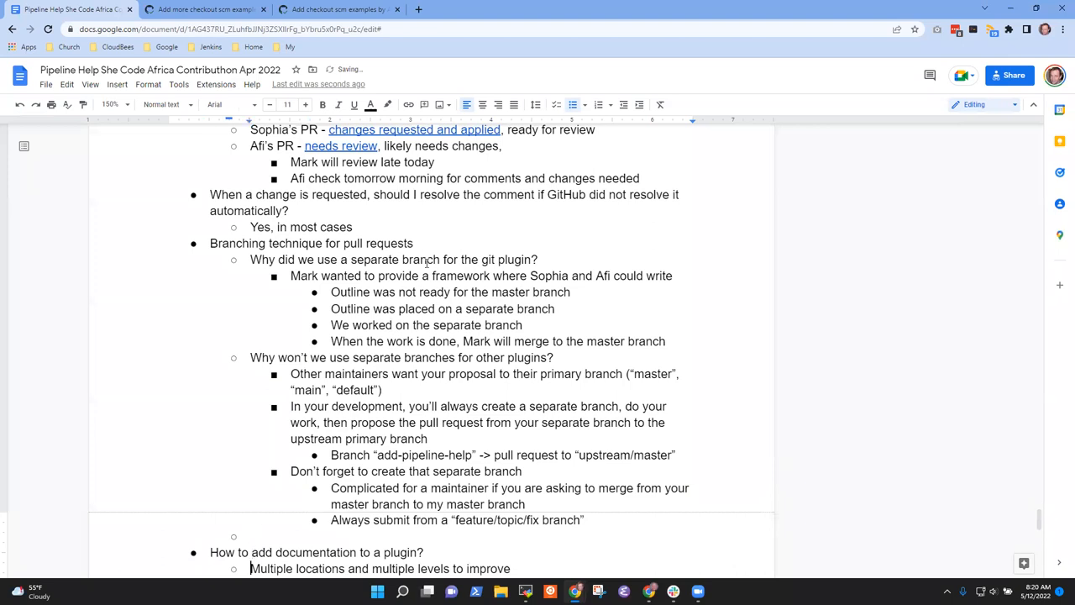
scroll(427, 262, "down", 1)
key("Up")
key("Up")
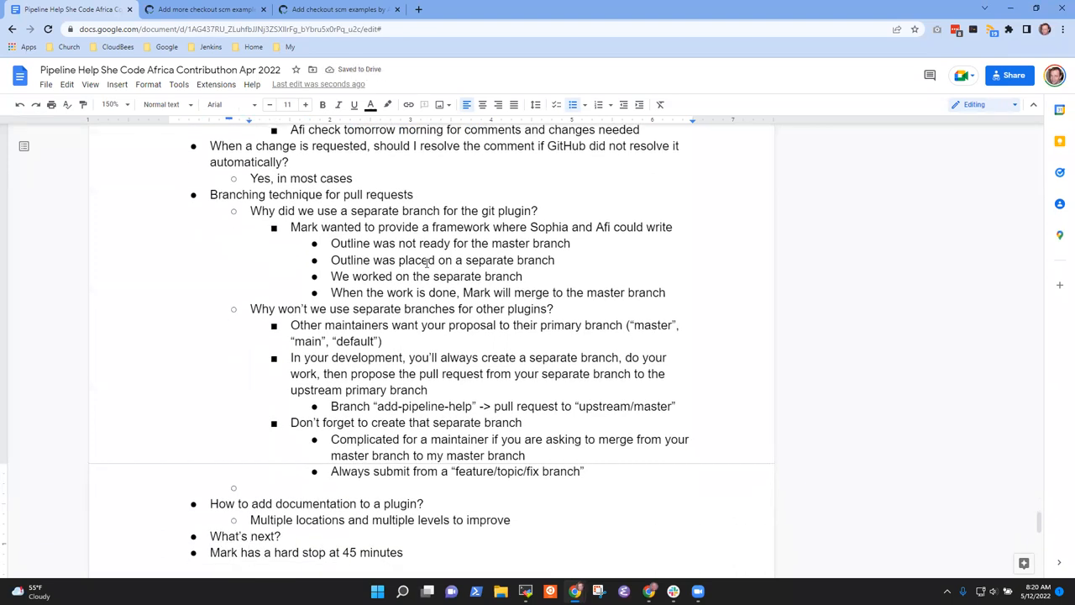
key("BackSpace")
key("BackSpace")
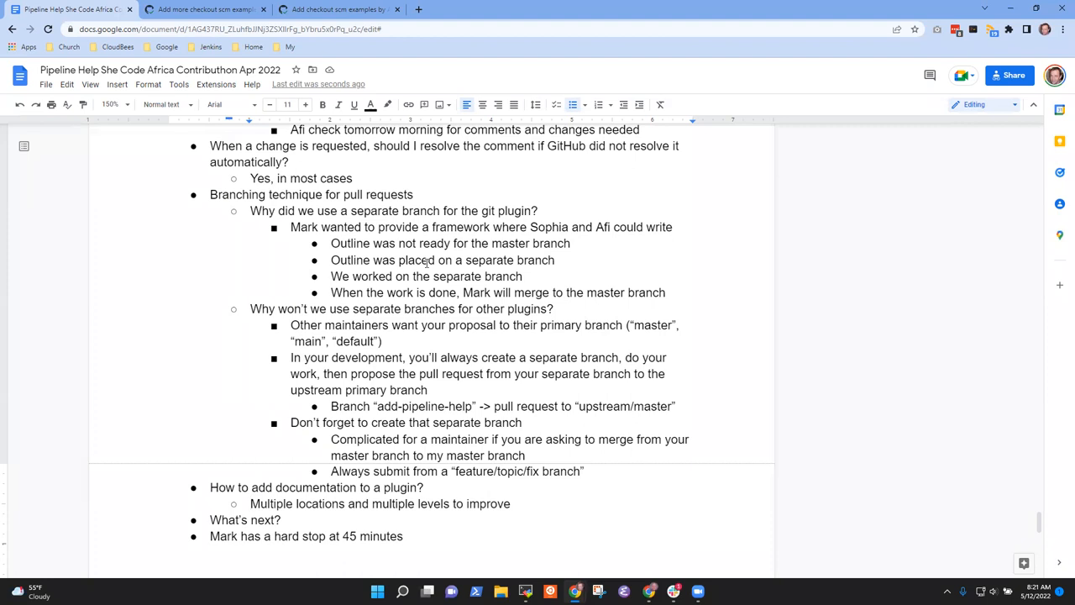
Insert a new line above 'Multiple locations…' reading 'Plugin document from plugins.jenkins.io'
key("Up")
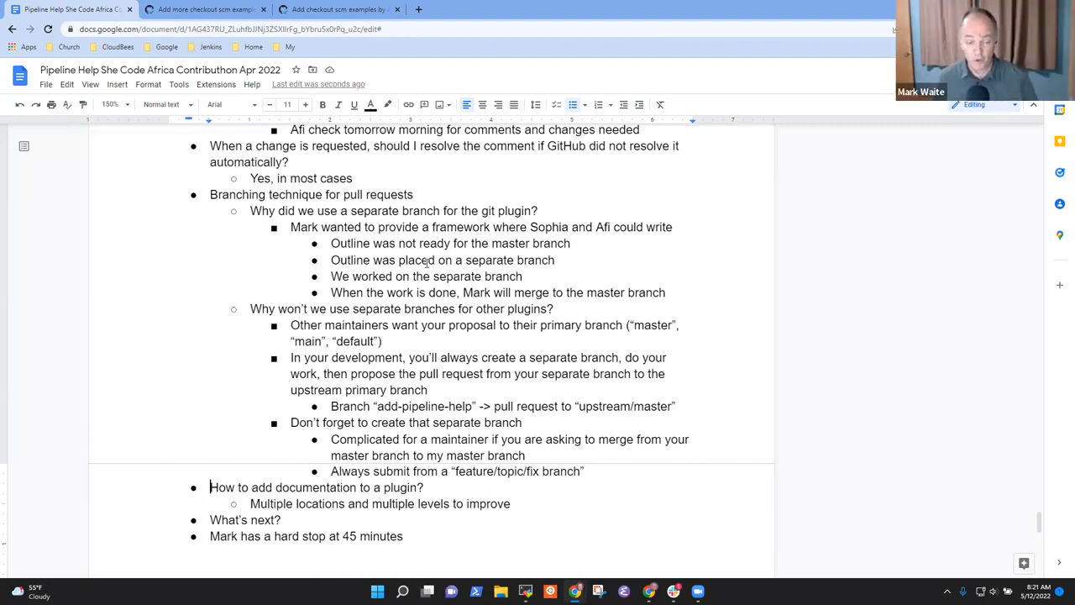
key("shift+Down")
left_click(419, 503)
key("shift+End")
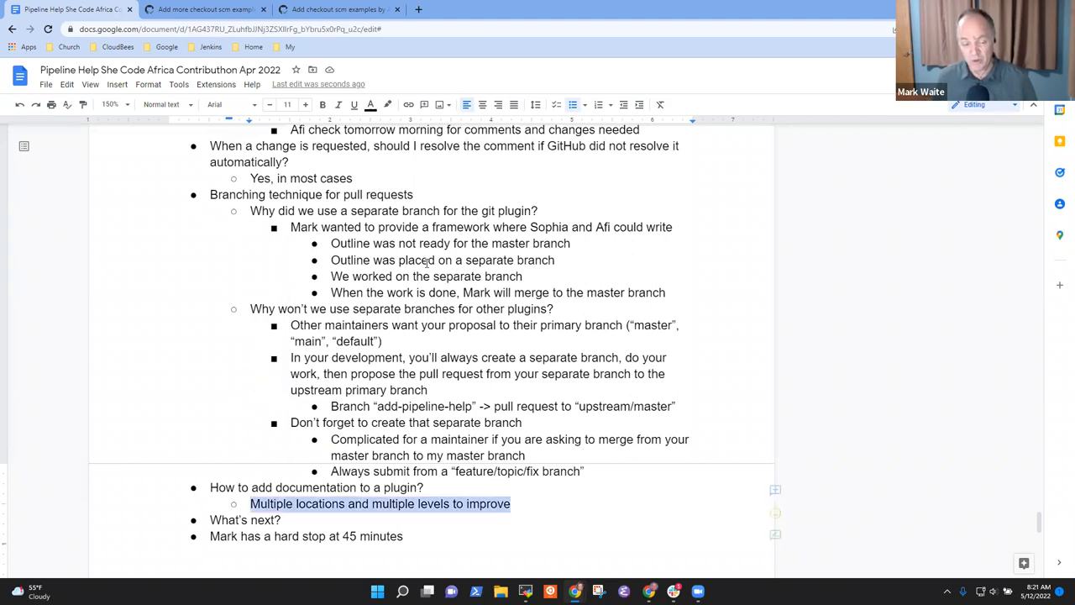
key("Left")
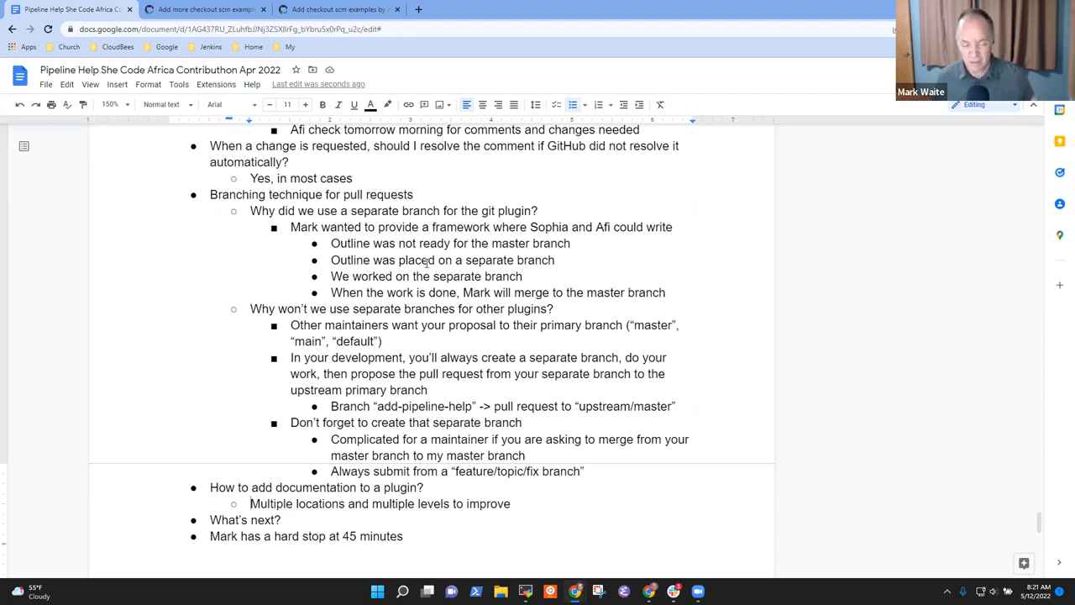
type("\\")
key("Return")
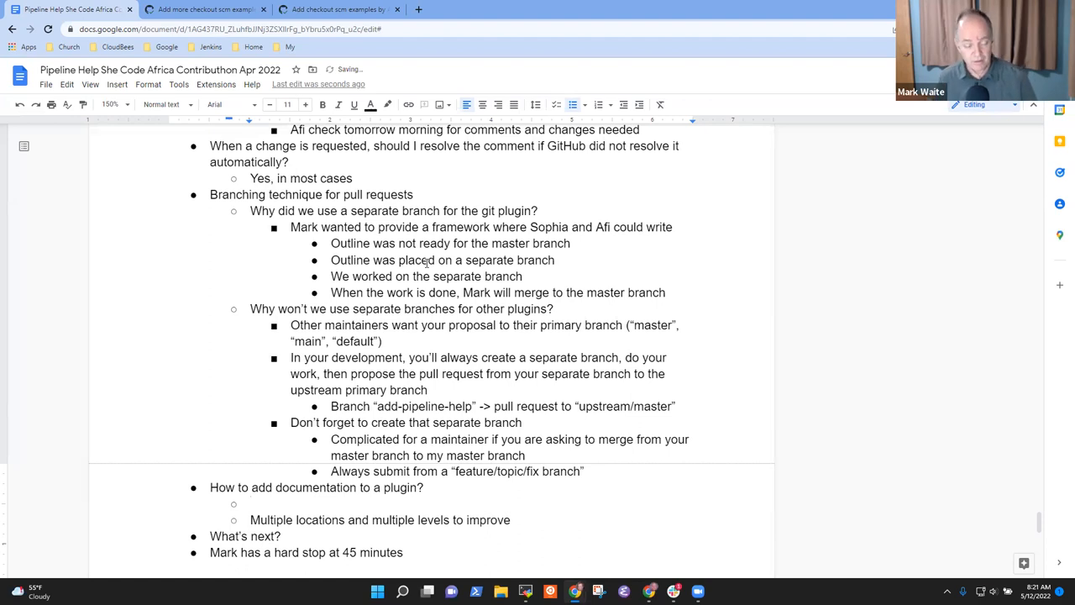
type("Plugin ")
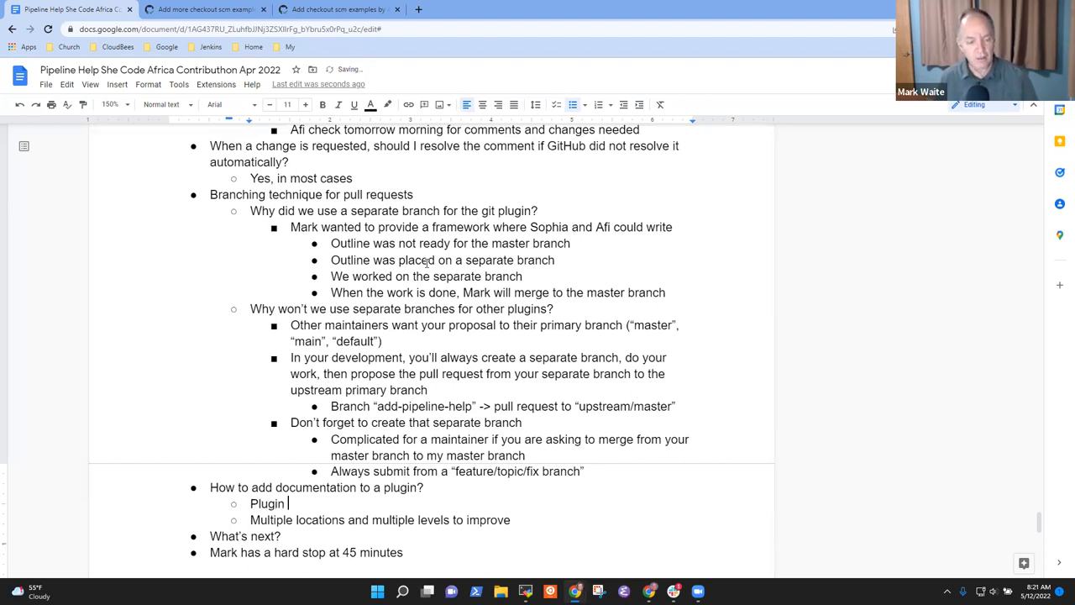
type("document from")
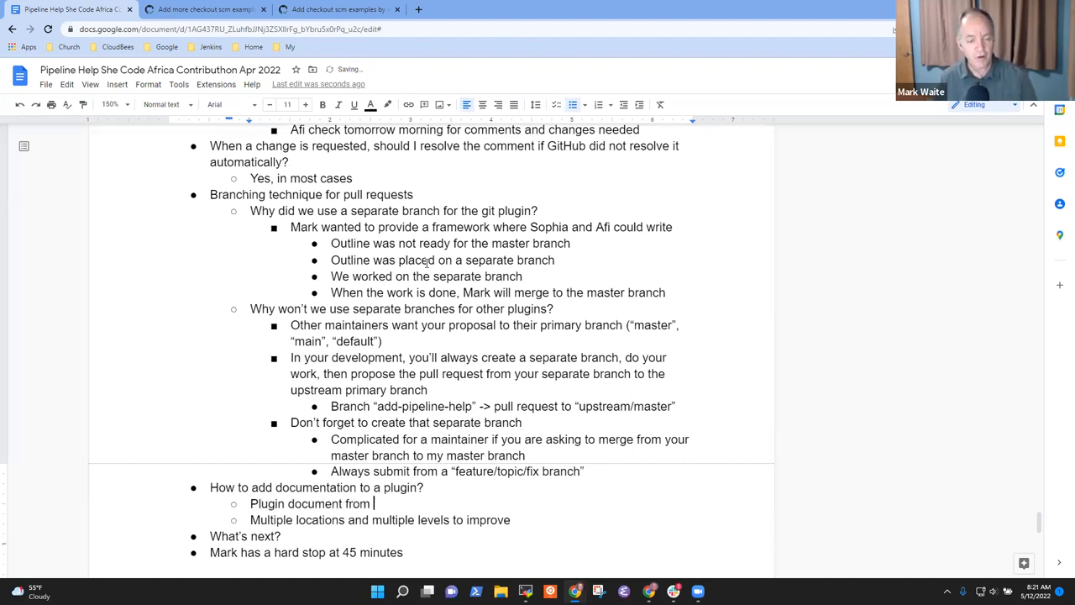
type(" plugins.jenkins.io")
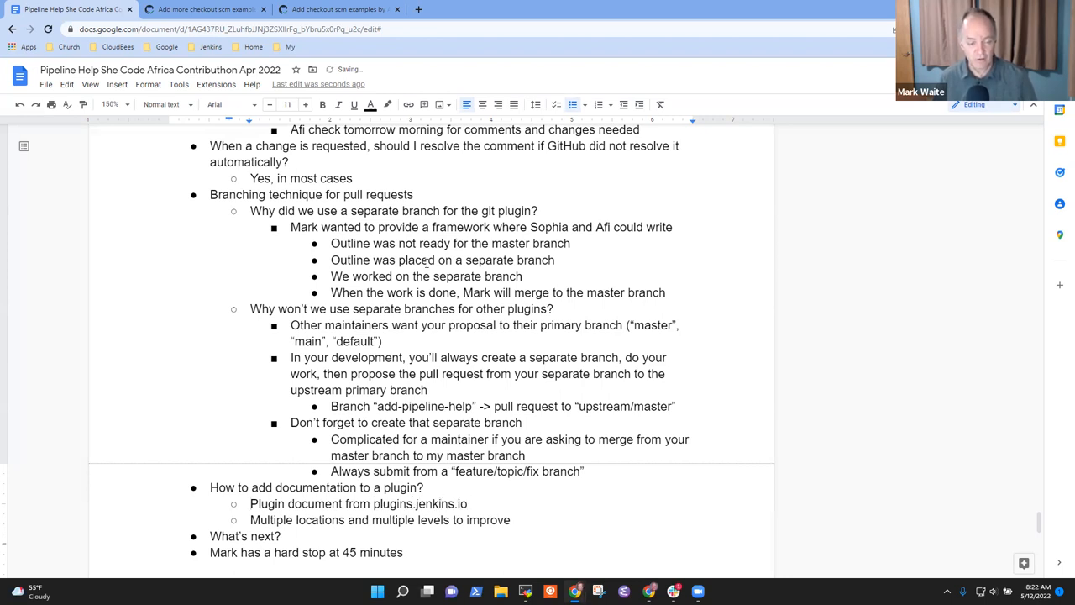
Strip the bullet and hand-typed '1 -' prefix from the Plugin document line and outdent it
key("ctrl+shift+8")
type("1 -")
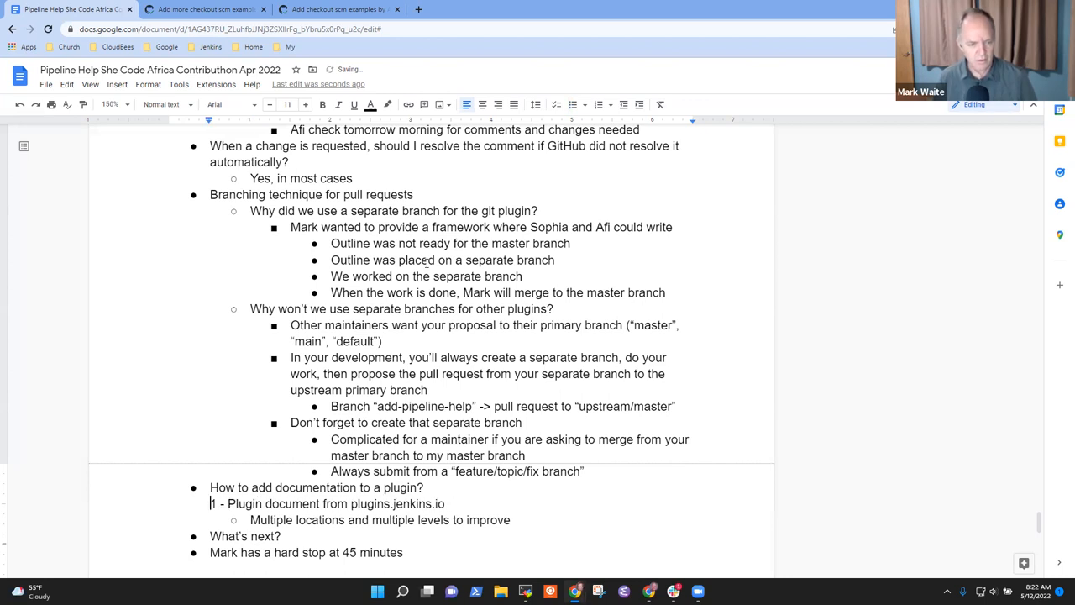
key("Delete")
key("Delete")
key("Delete")
key("Delete")
key("BackSpace")
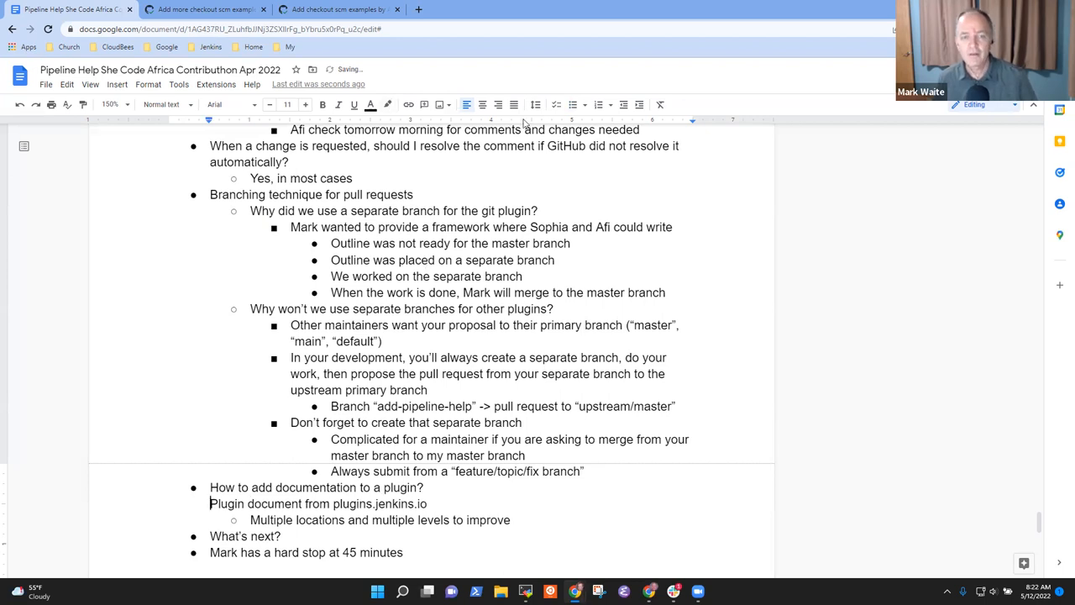
Make the plugins.jenkins.io line numbered item 1 and add item 2 on per-task online help
left_click(598, 105)
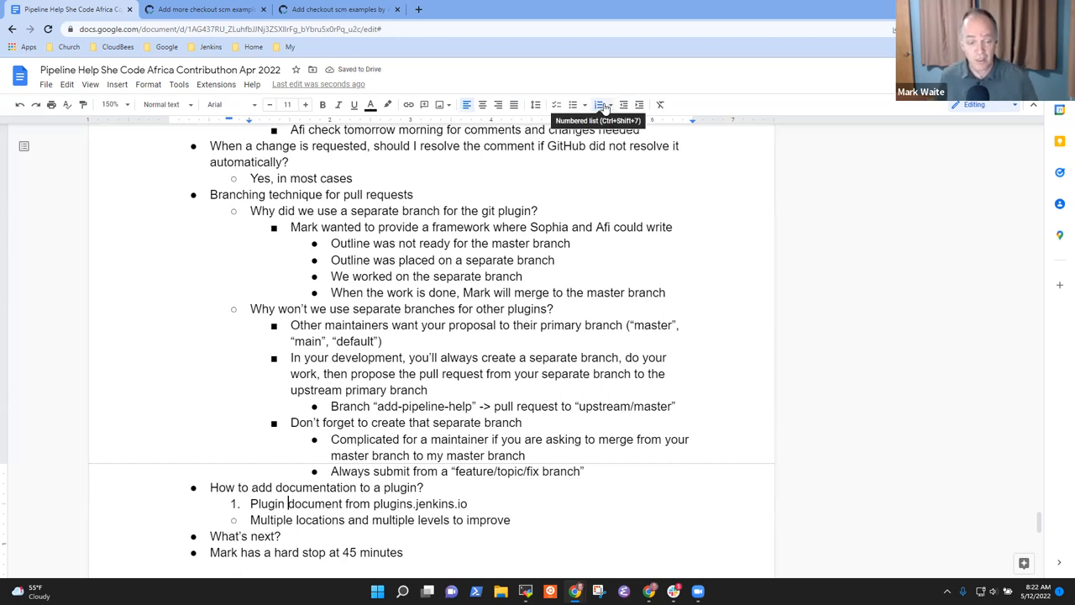
type("at")
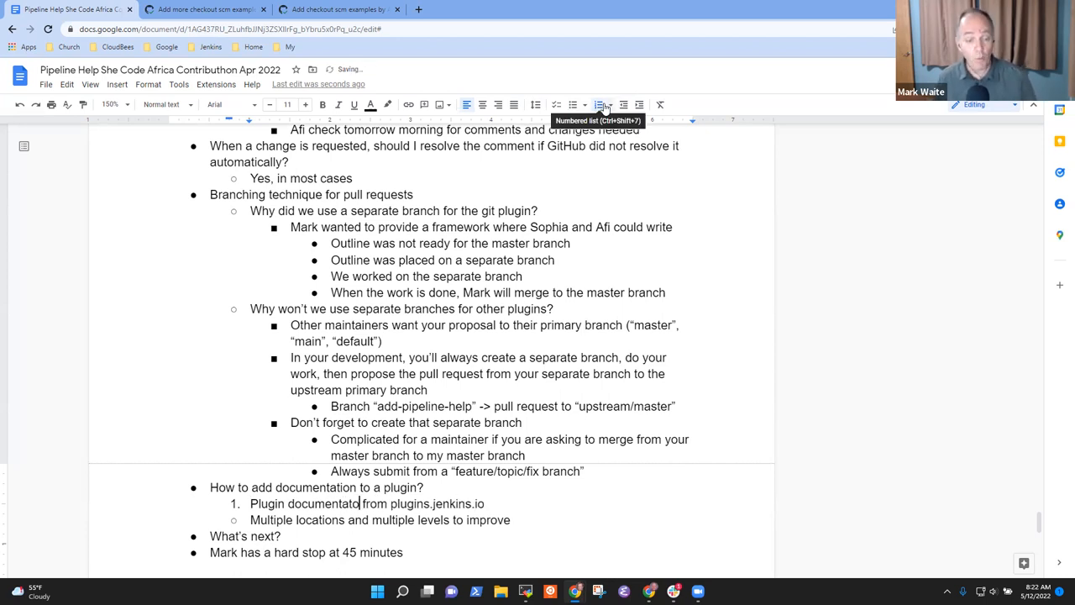
type("ion")
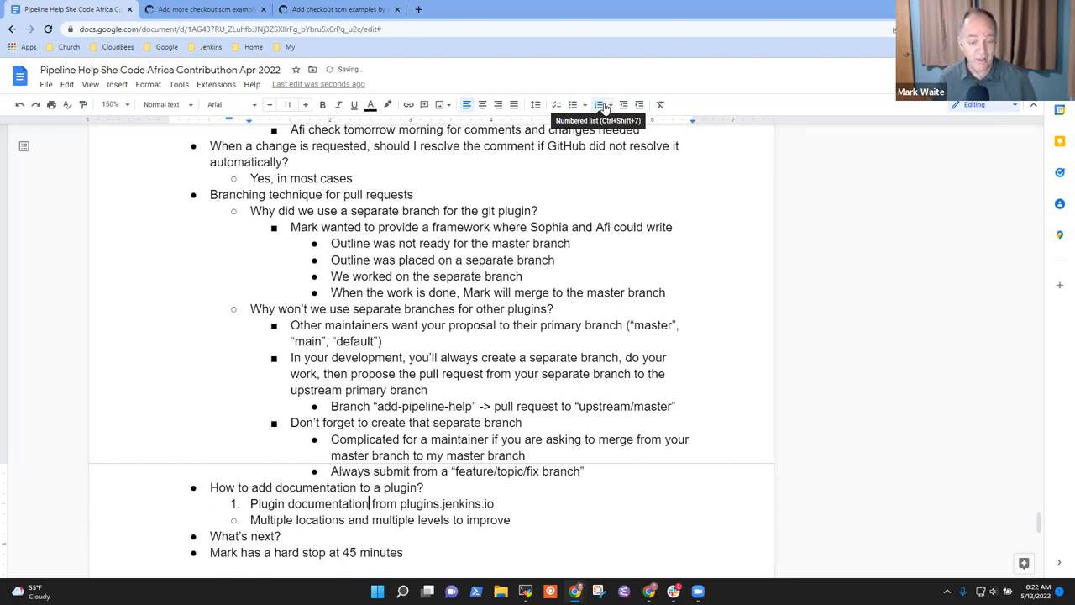
key("End")
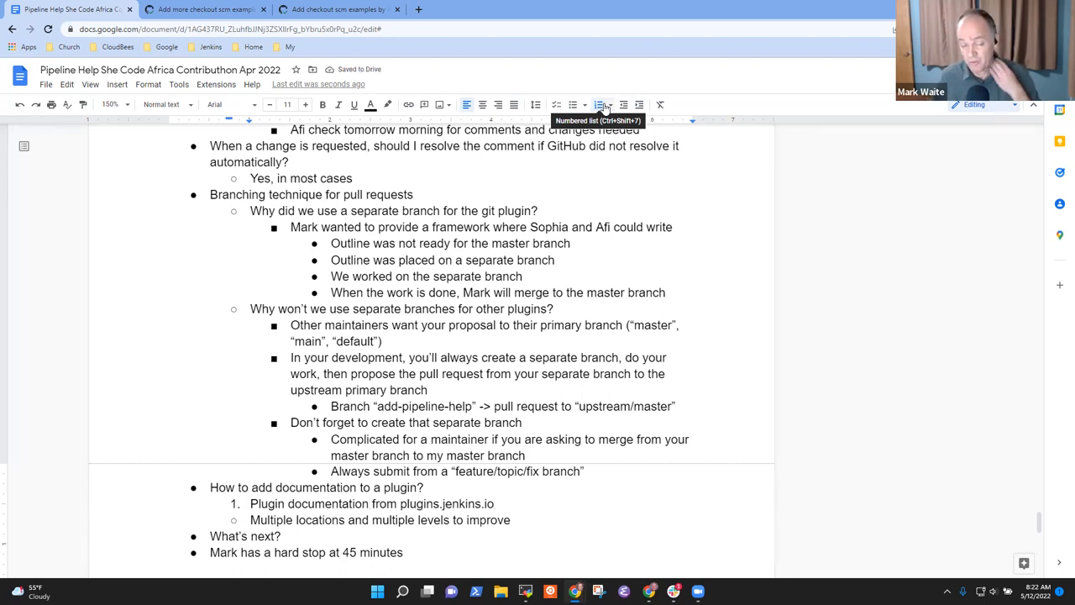
key("Return")
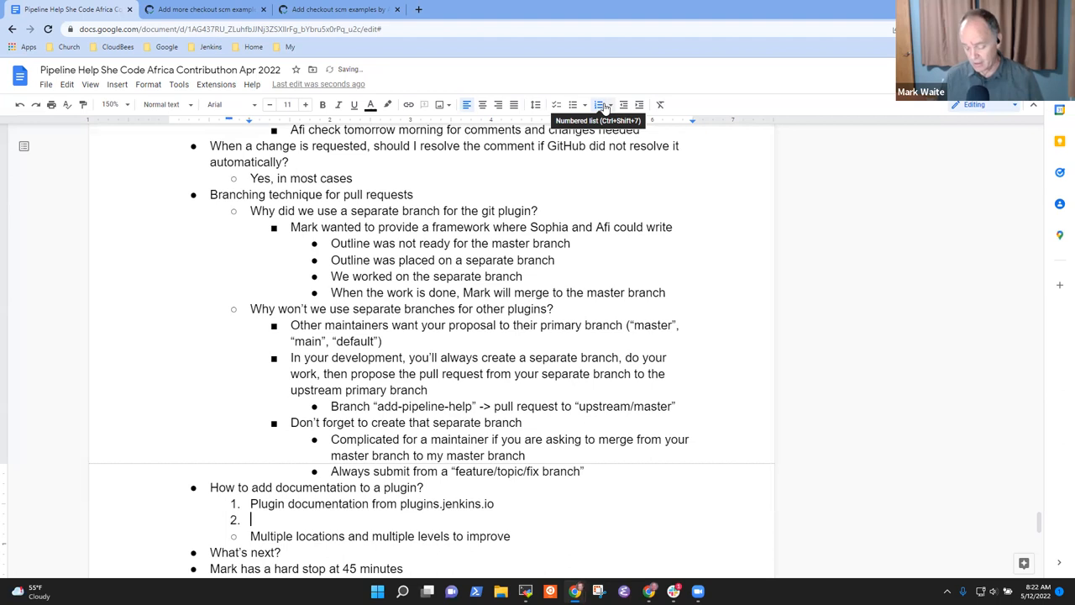
type("Pl")
key("BackSpace")
type("lugin ")
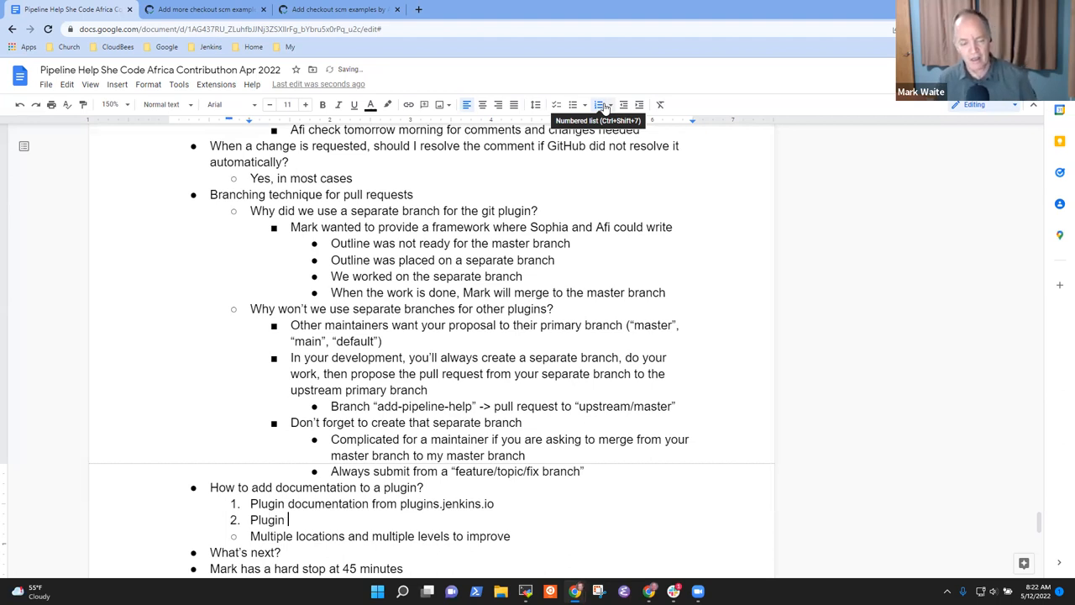
type("online help ")
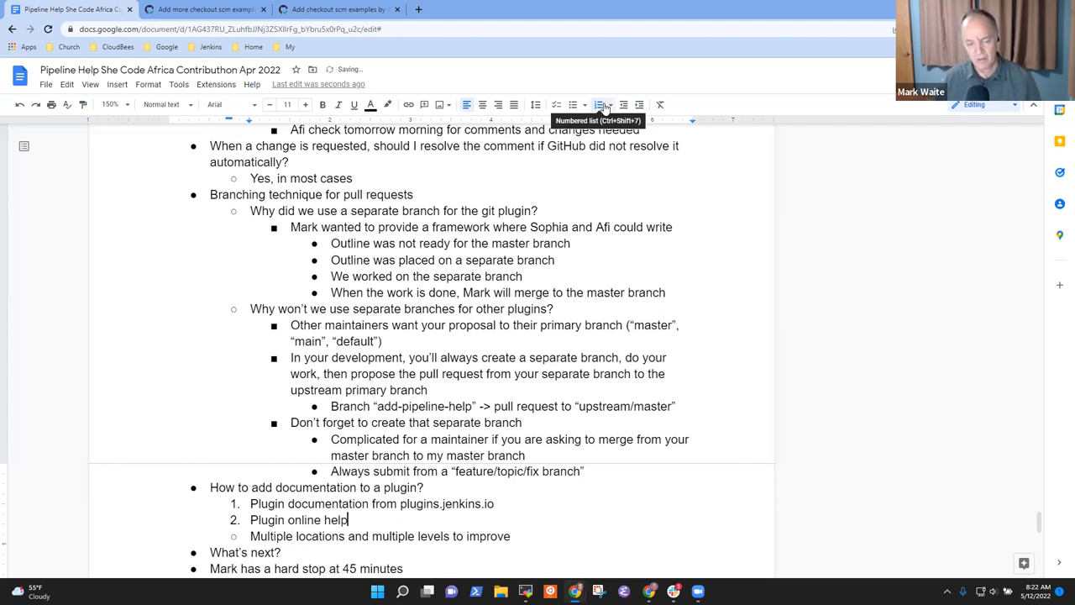
type("from the ")
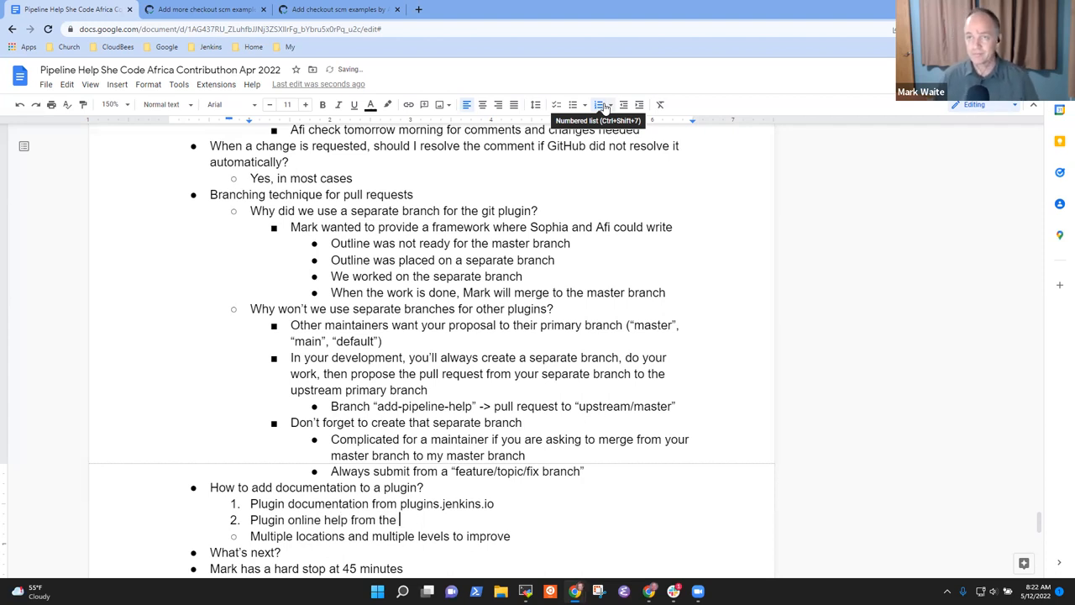
type("pipeline")
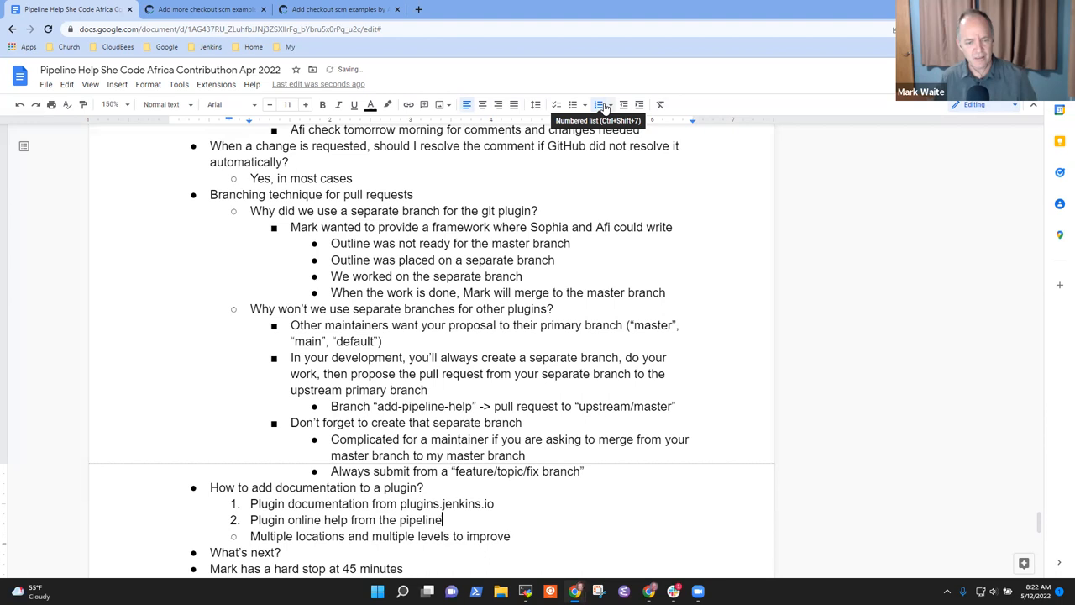
type(" keywords")
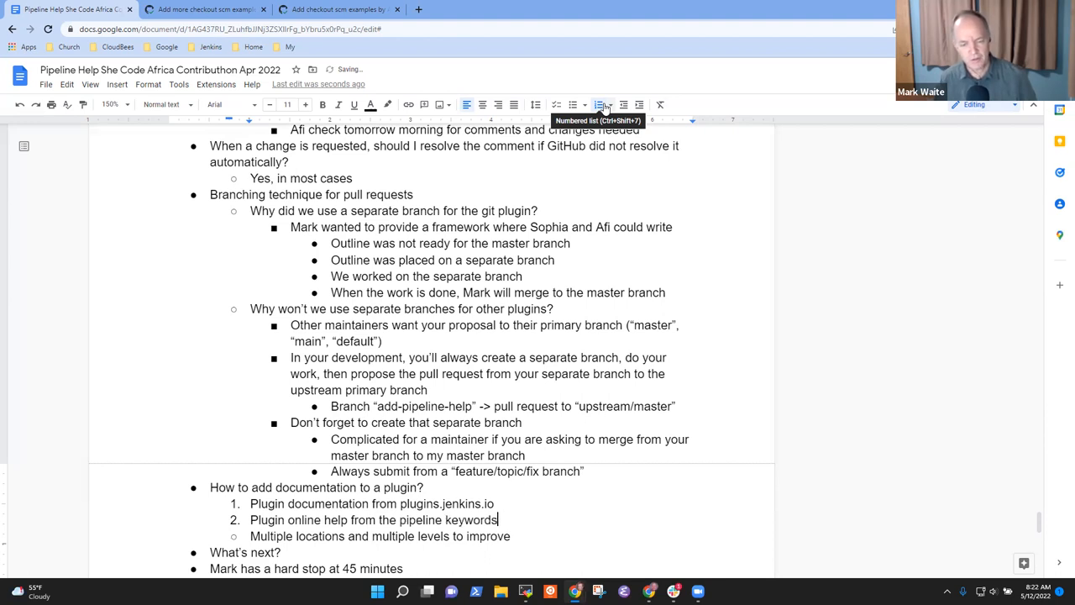
key("BackSpace")
type("(s)")
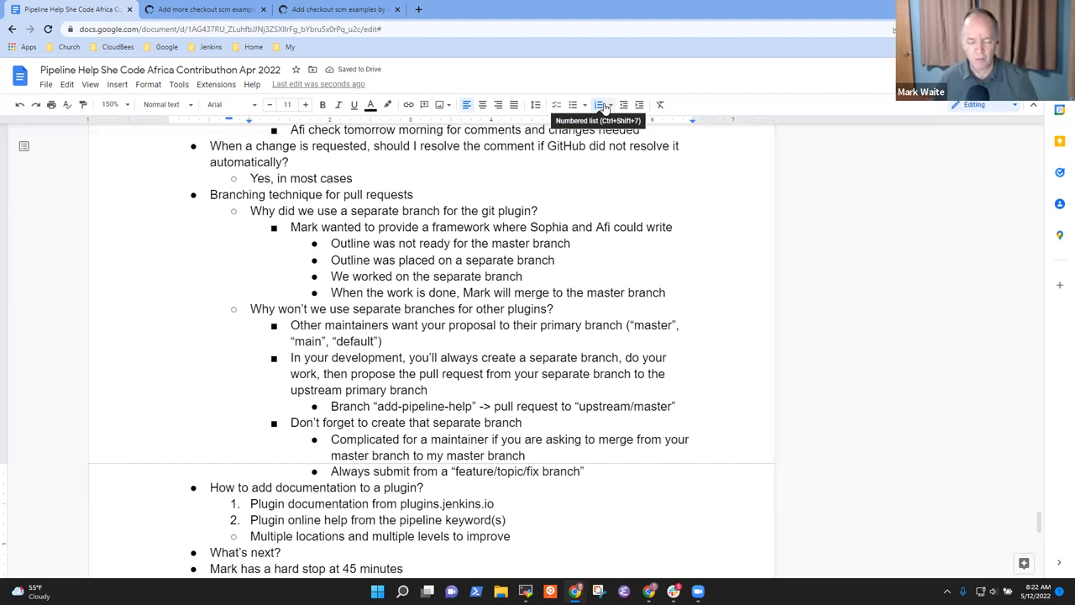
key("BackSpace")
key("BackSpace")
key("BackSpace")
key("BackSpace")
key("BackSpace")
key("BackSpace")
key("BackSpace")
key("BackSpace")
type("taks")
key("BackSpace")
key("BackSpace")
type("ksks")
key("BackSpace")
key("BackSpace")
key("BackSpace")
type("sks")
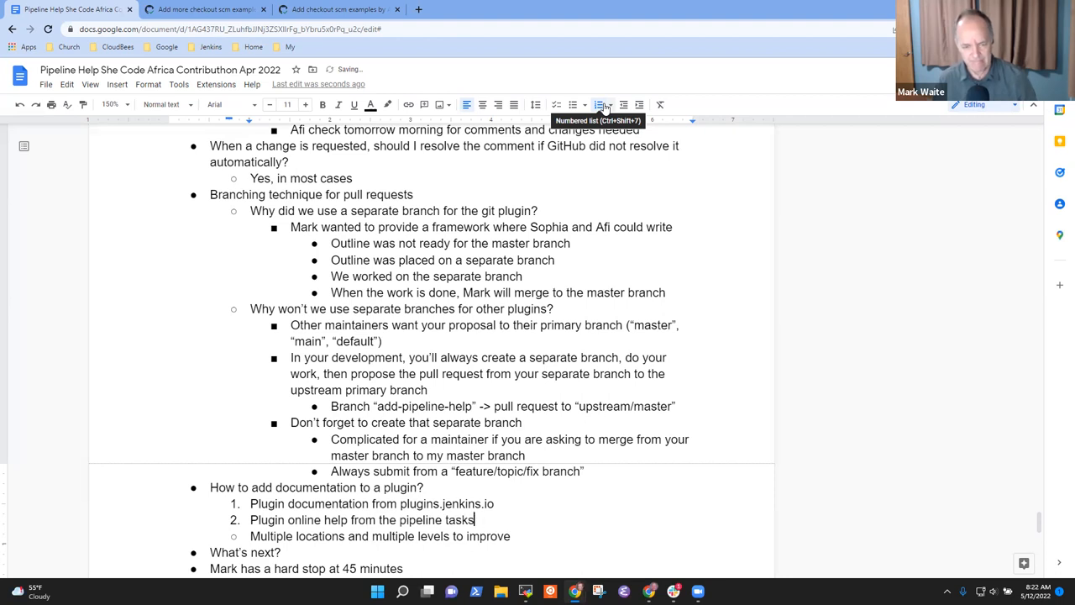
Correct the wording in item 2 and add numbered item 3 on per-parameter help
key("ctrl+Left")
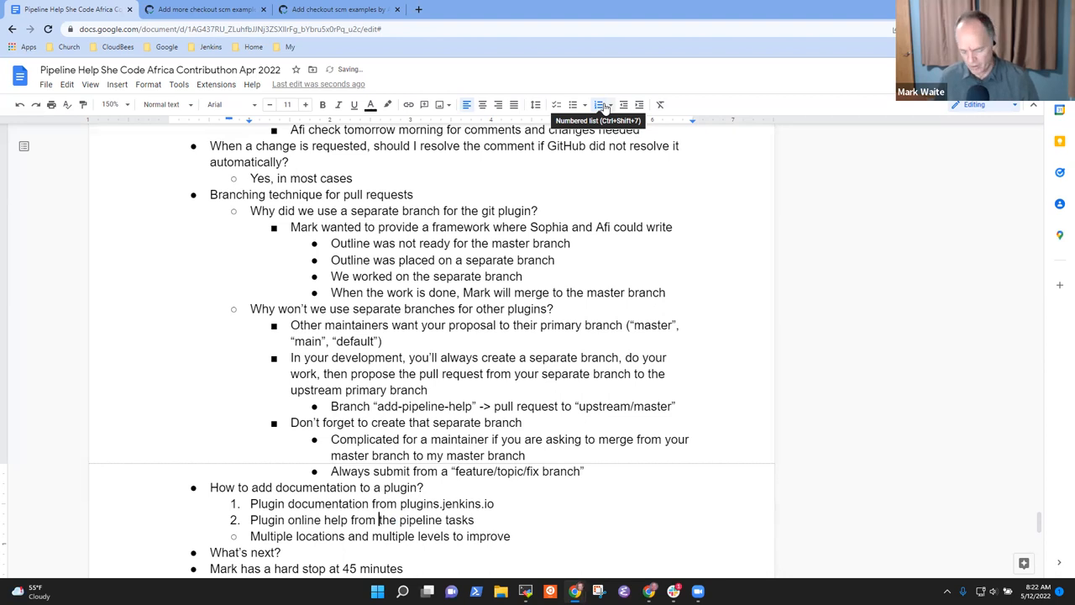
key("ctrl+shift+Right")
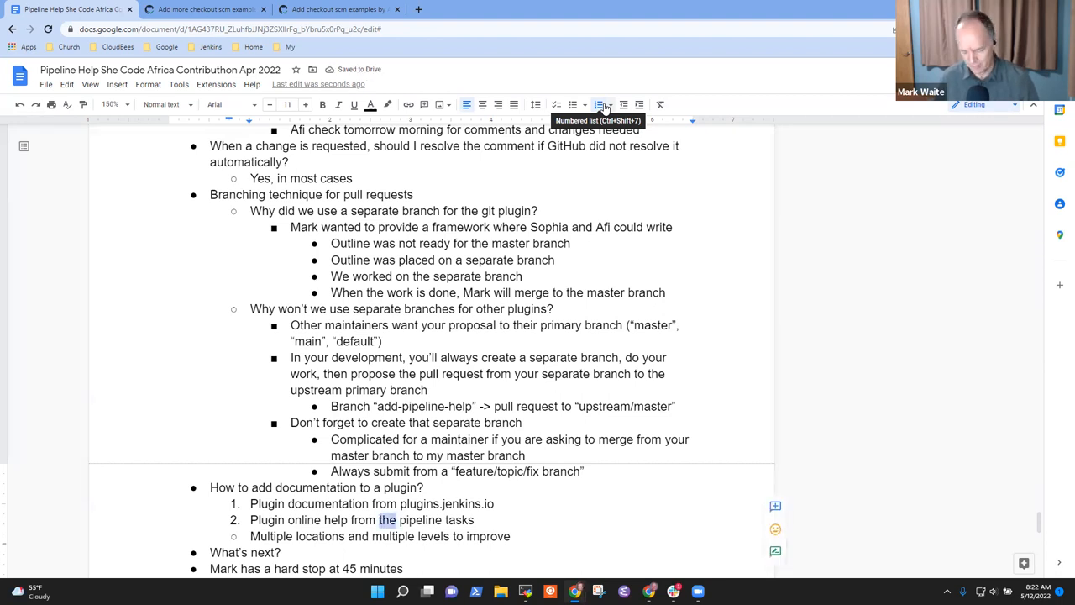
type("individual")
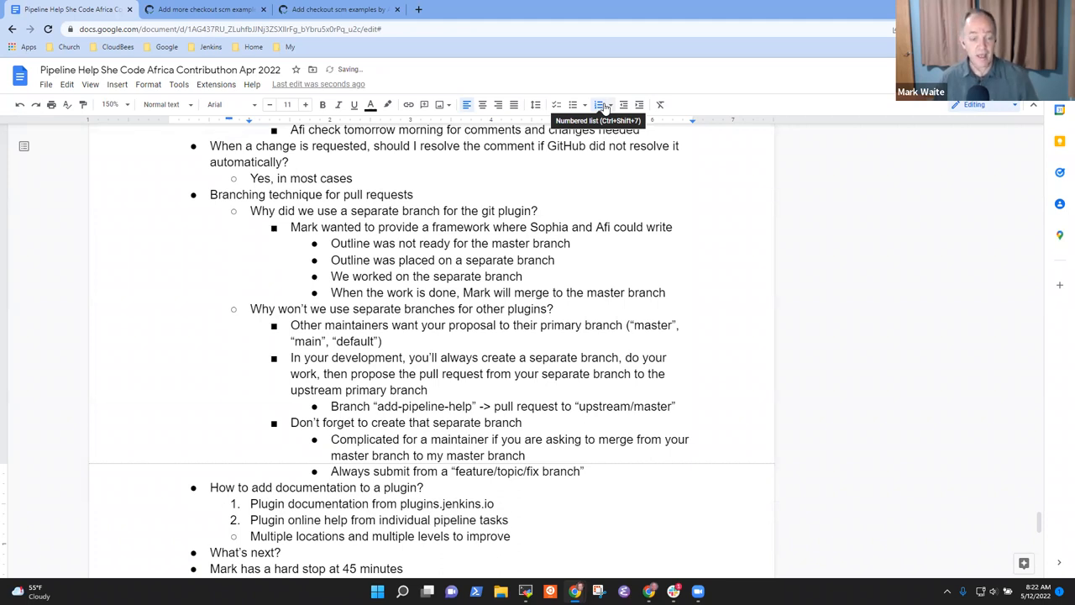
key("End")
key("Return")
type("Plughin")
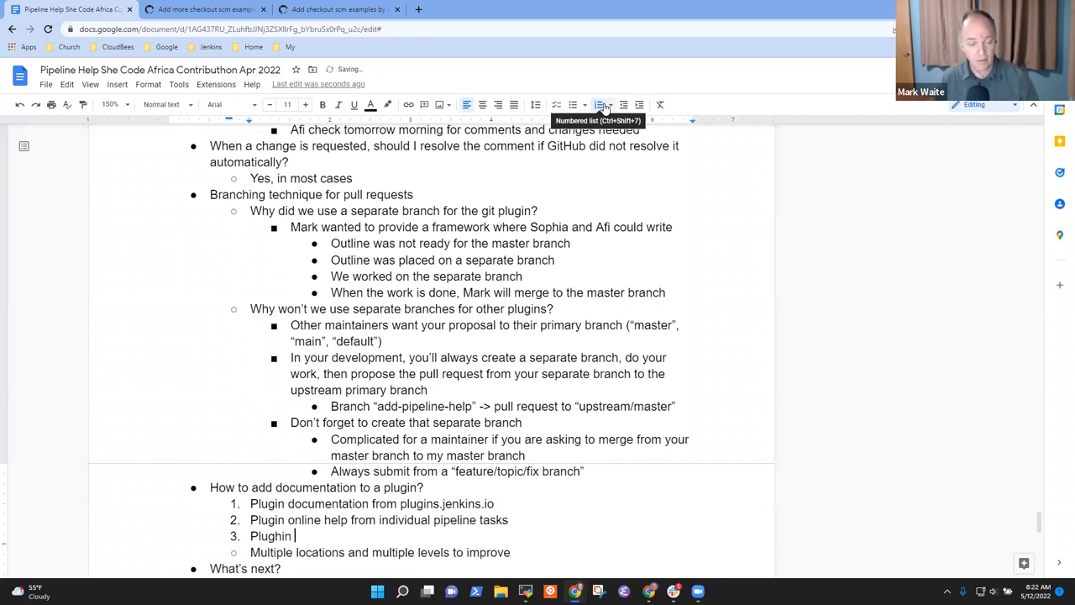
key("BackSpace")
key("BackSpace")
key("BackSpace")
type("Plugin online")
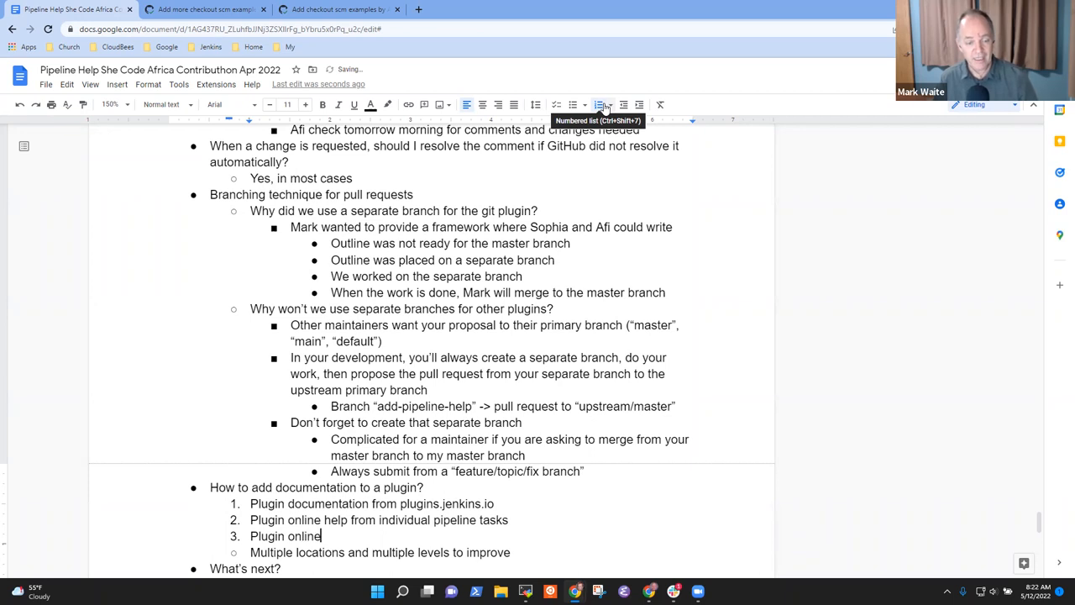
type(" help from ")
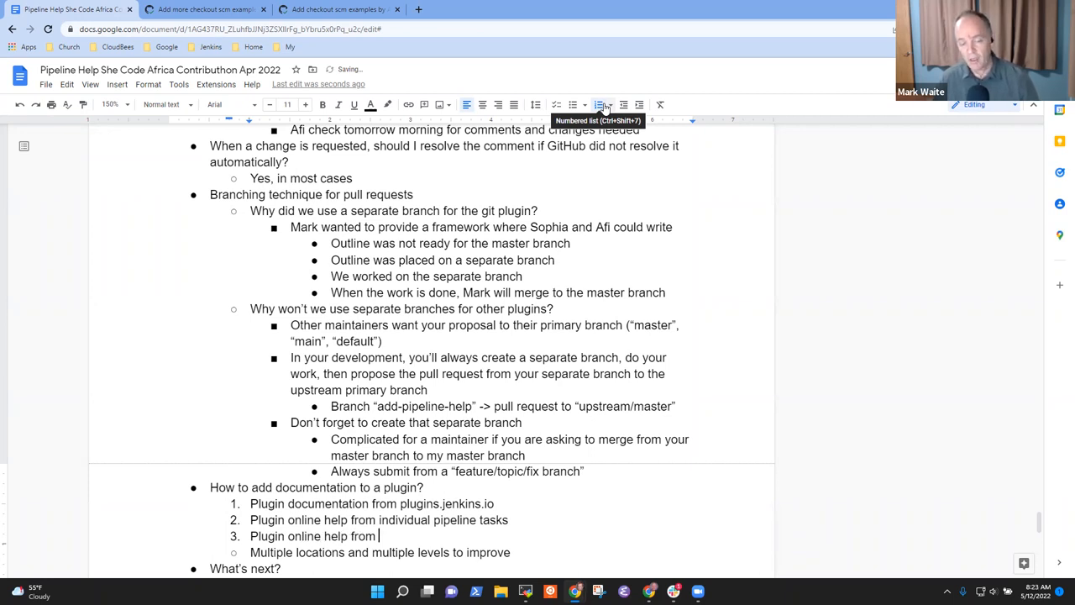
type("parameter")
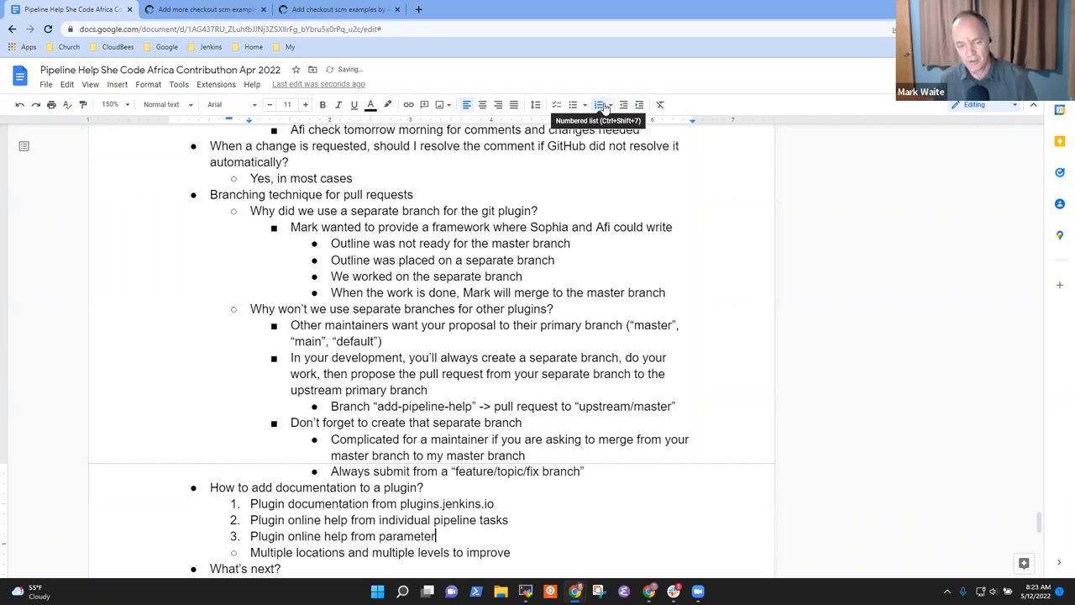
type("s of individual pipeline ")
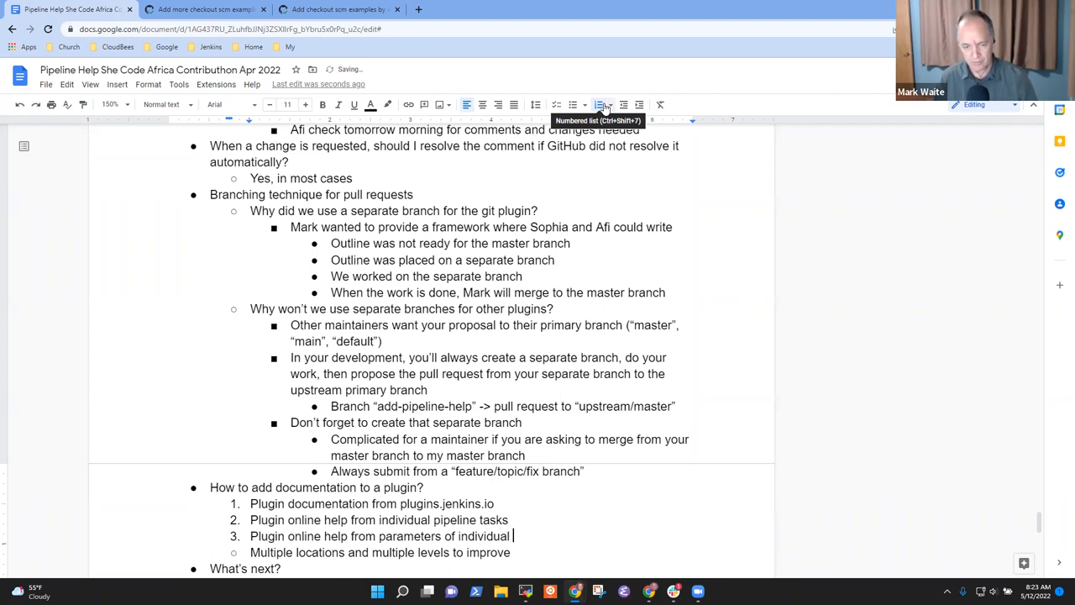
type("tasks")
Cut the three items, paste them under the 'Multiple locations…' improvement line and make them a numbered list
key("Down")
key("shift+Home")
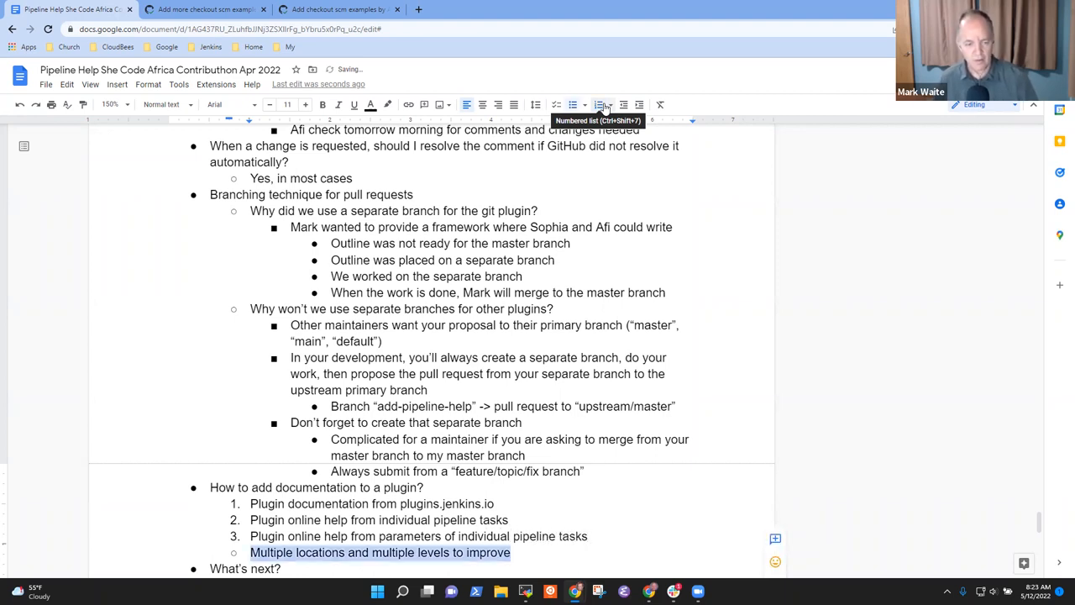
key("Up")
key("shift+Up")
key("shift+Up")
key("shift+Up")
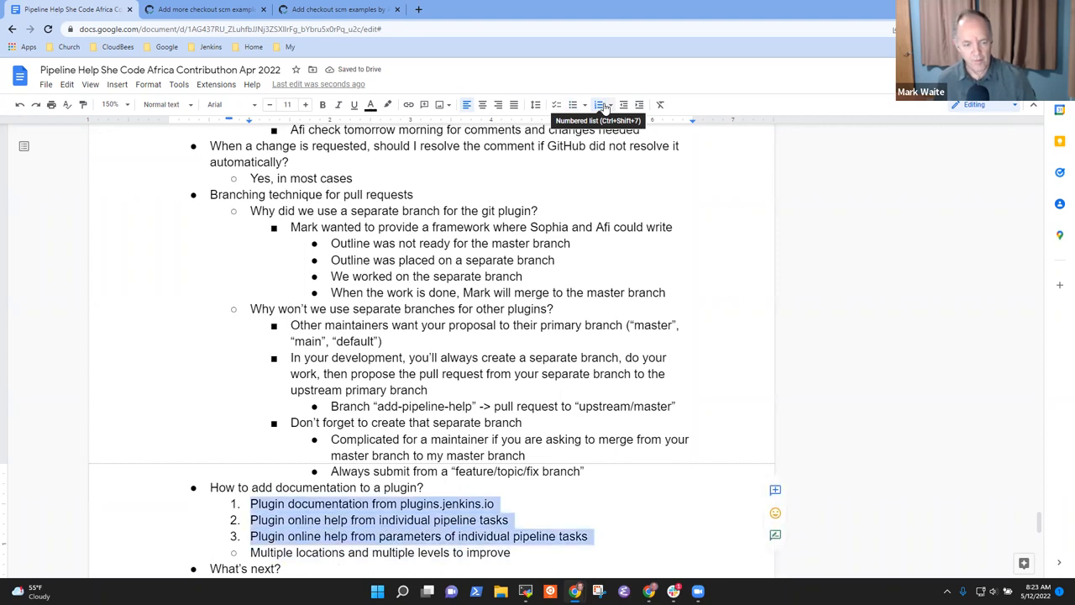
key("ctrl+x")
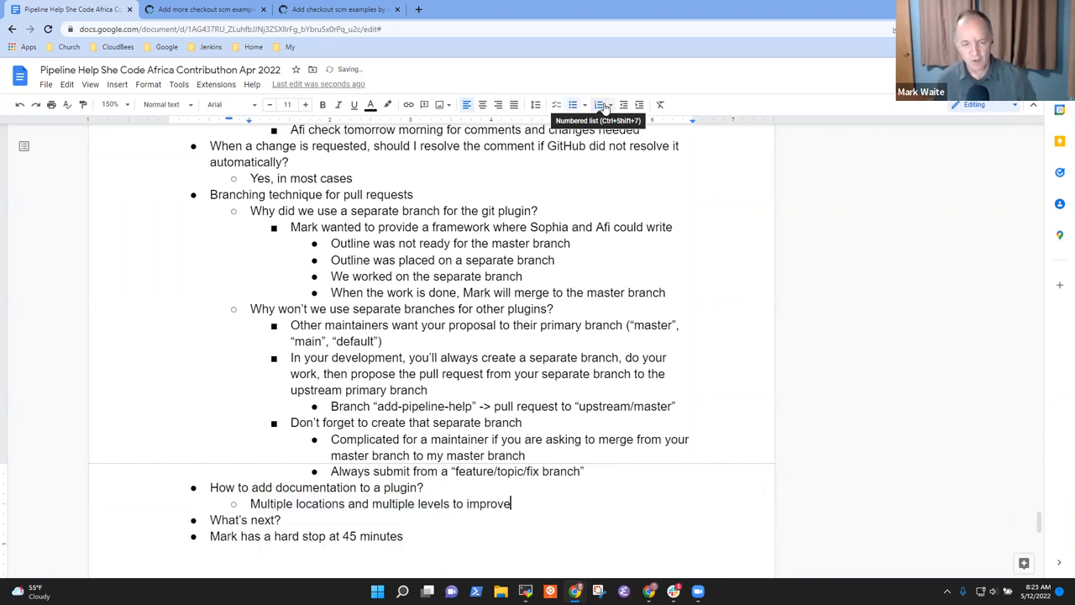
key("Return")
key("ctrl+v")
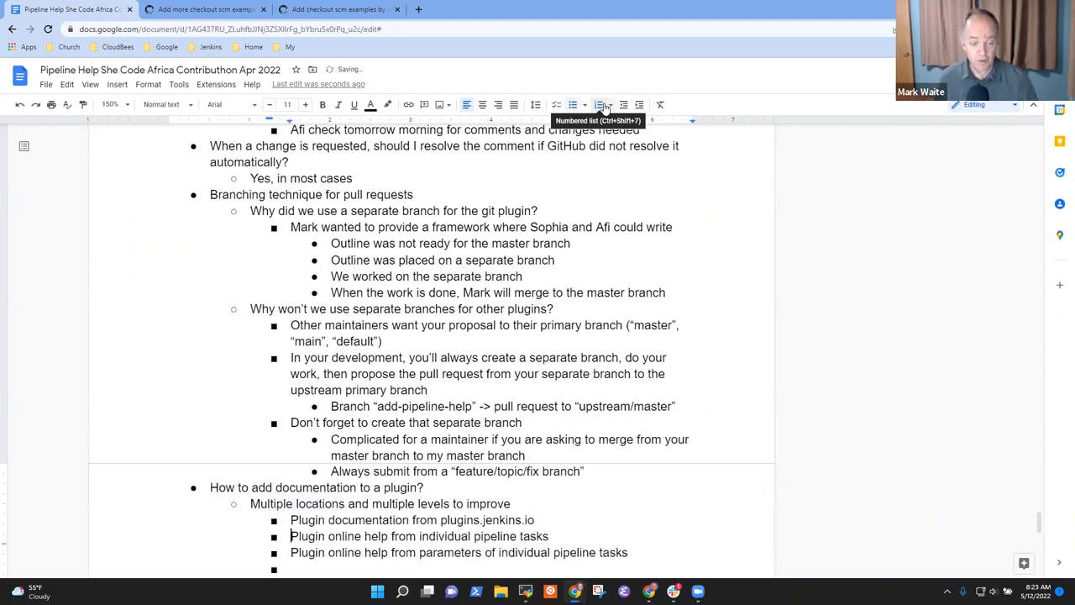
key("shift+Down")
key("shift+Down")
key("shift+Down")
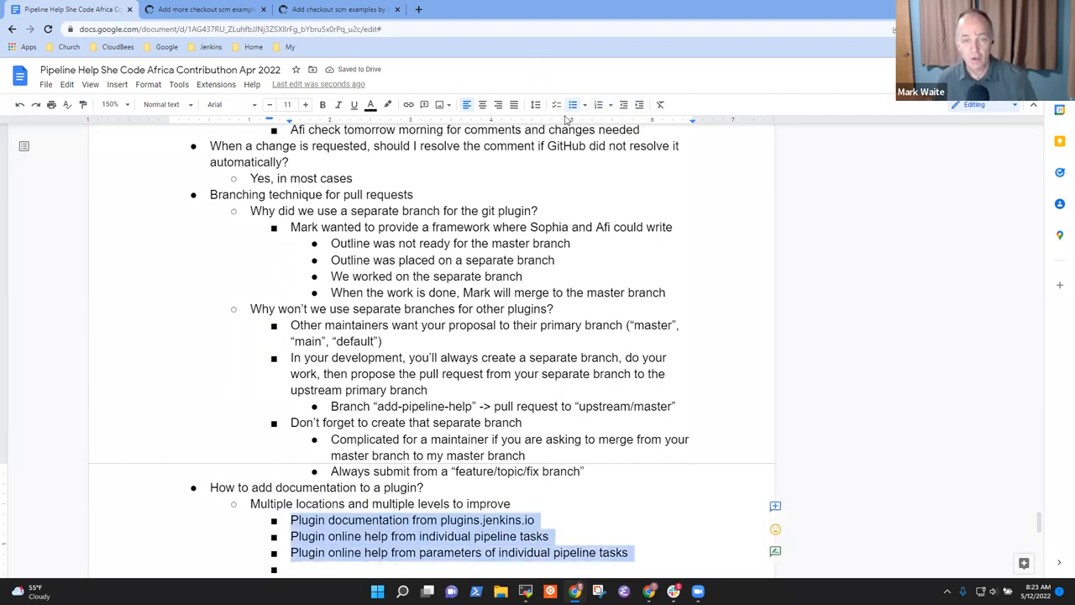
left_click(598, 104)
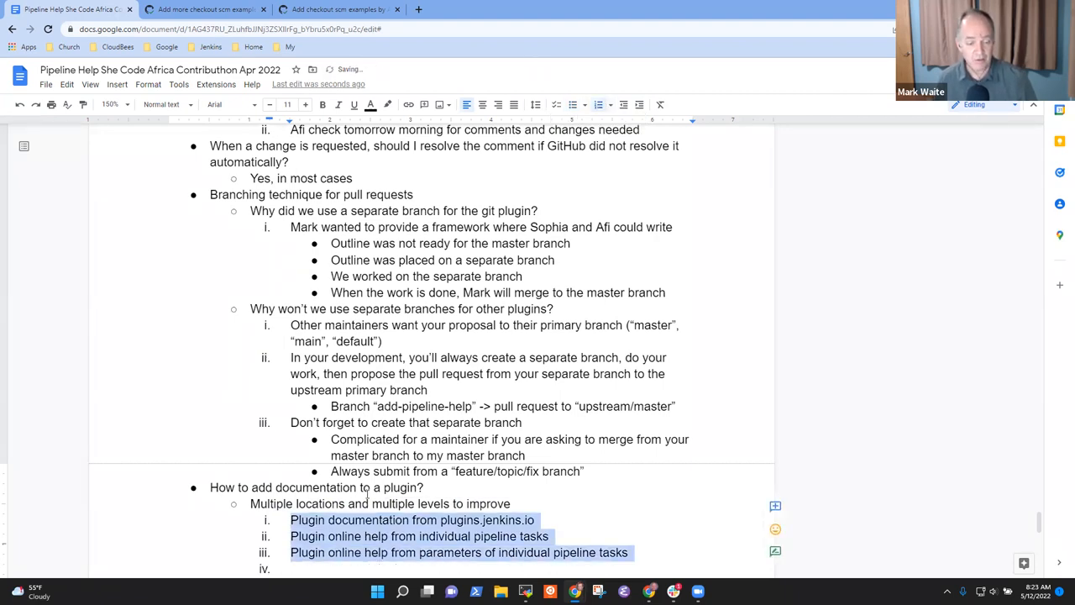
Tidy the blank line after item iii and add an indented bullet 'What you did for the git plugin' under item 1
left_click(328, 561)
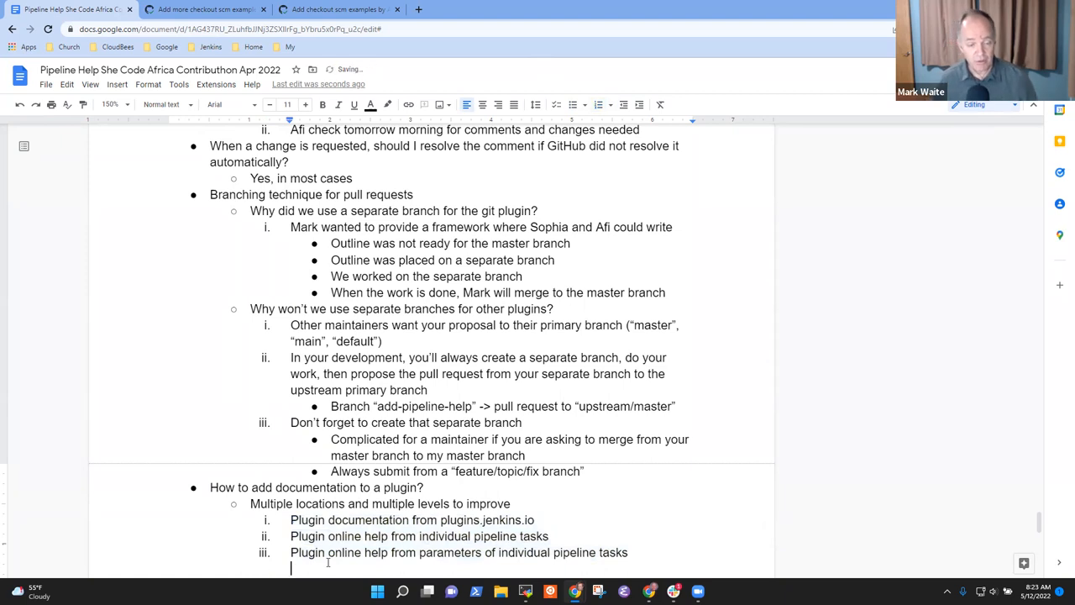
key("BackSpace")
key("Return")
key("shift+Tab")
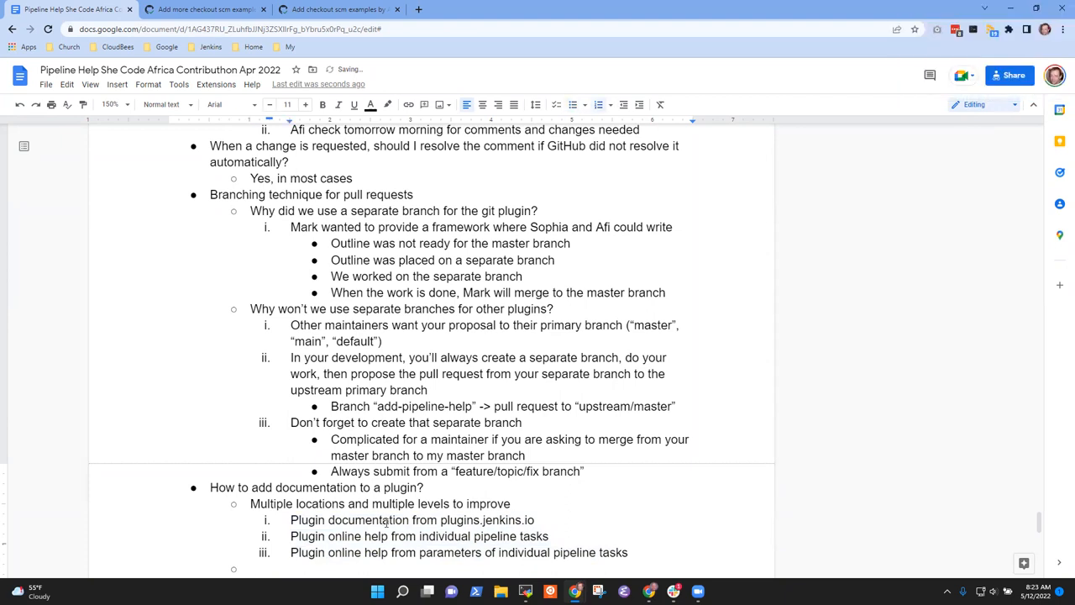
scroll(383, 521, "down", 2)
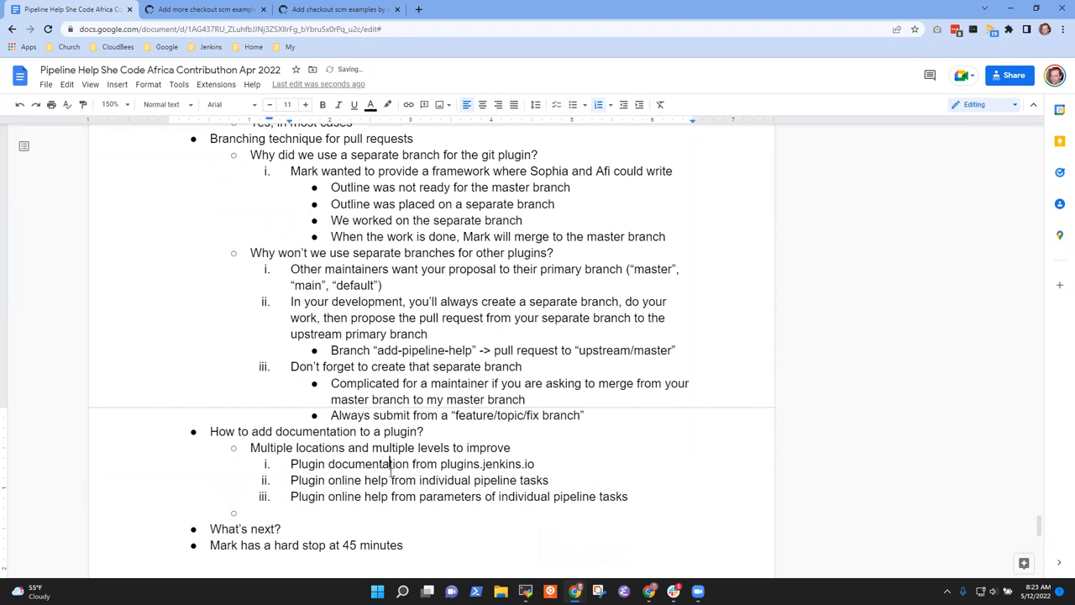
key("shift+End")
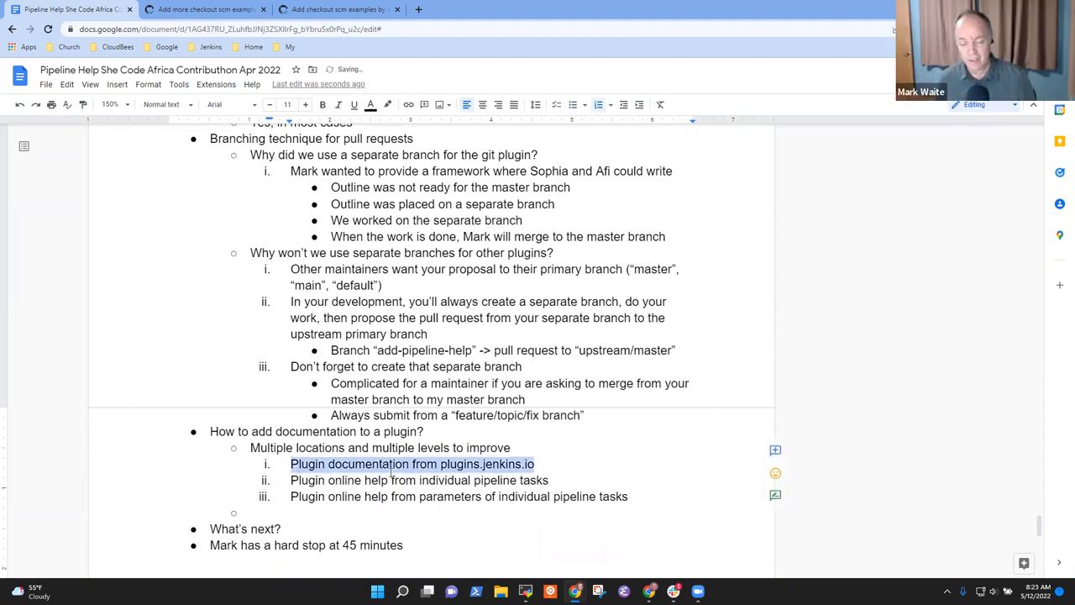
key("End")
key("Return")
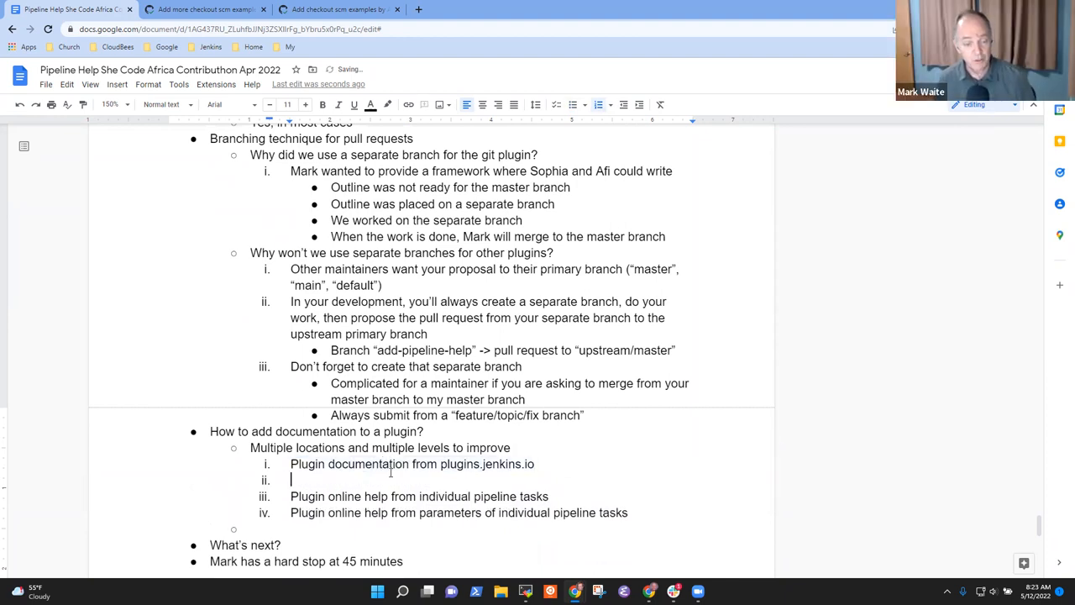
key("Tab")
type("What you did for the git plugin")
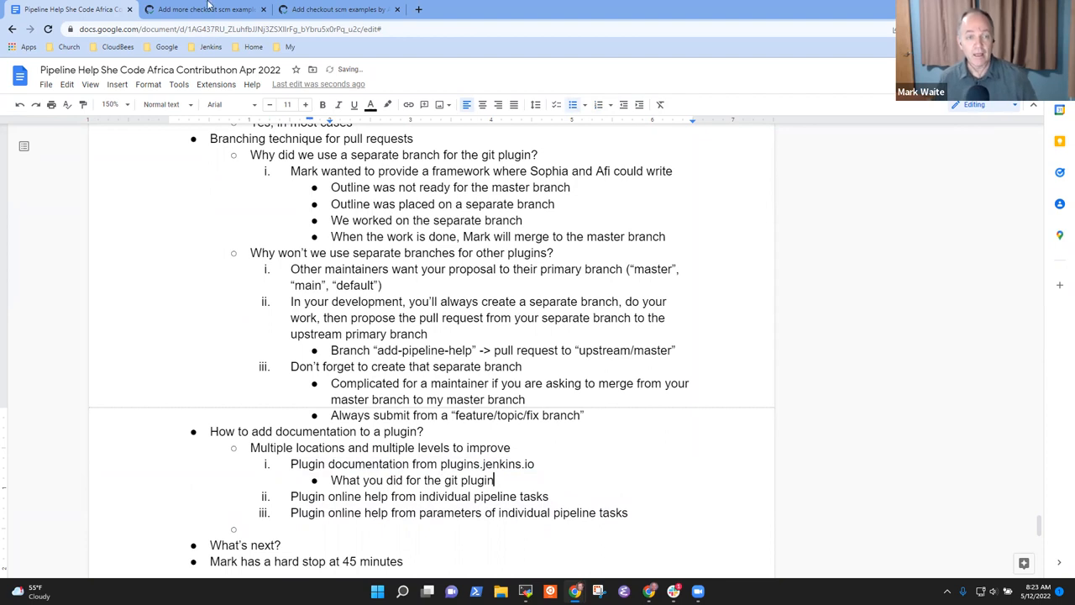
In a new tab, open the Jenkins Plugins Index from bookmarks and search it for 'git'
left_click(336, 10)
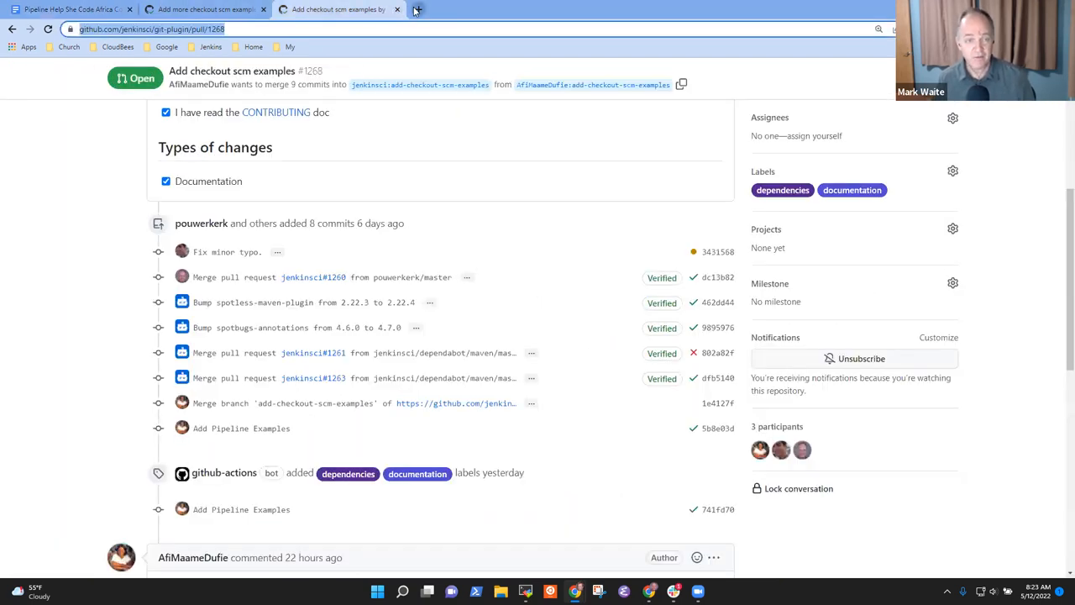
left_click(419, 9)
left_click(210, 46)
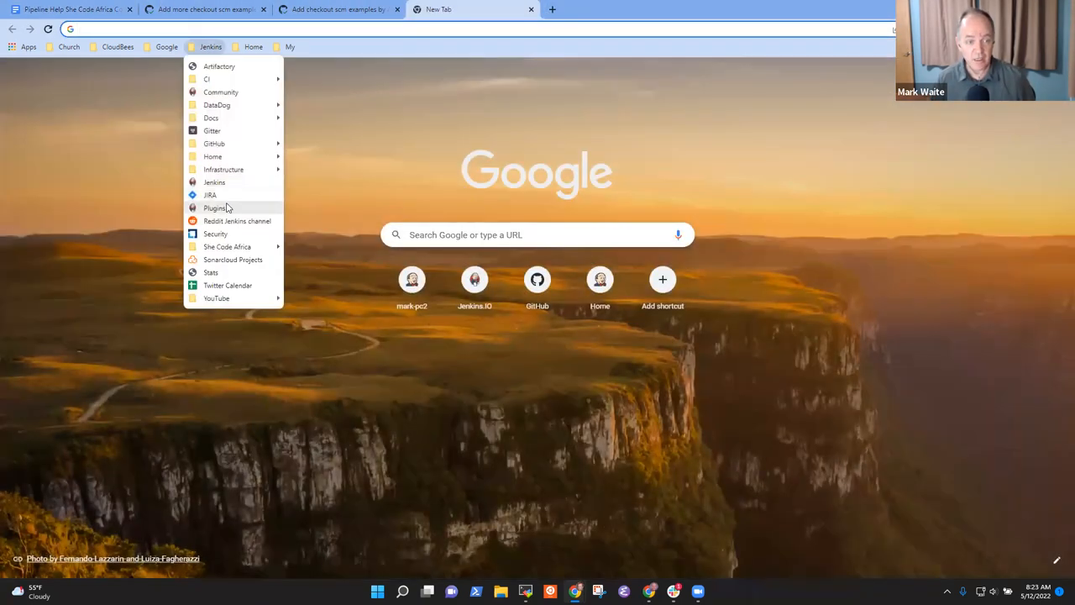
left_click(215, 208)
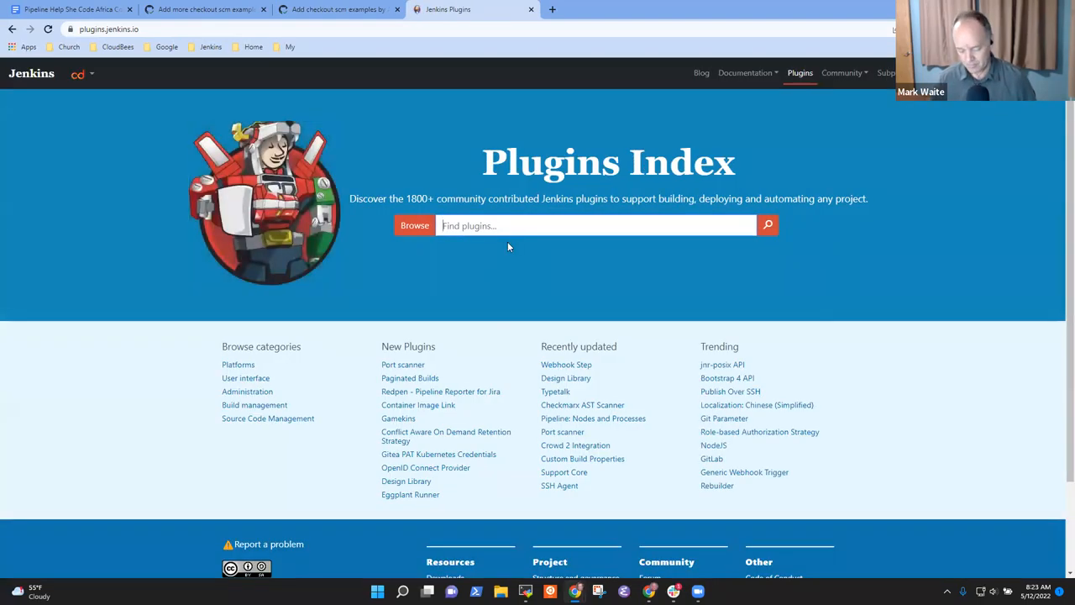
type("git")
key("Return")
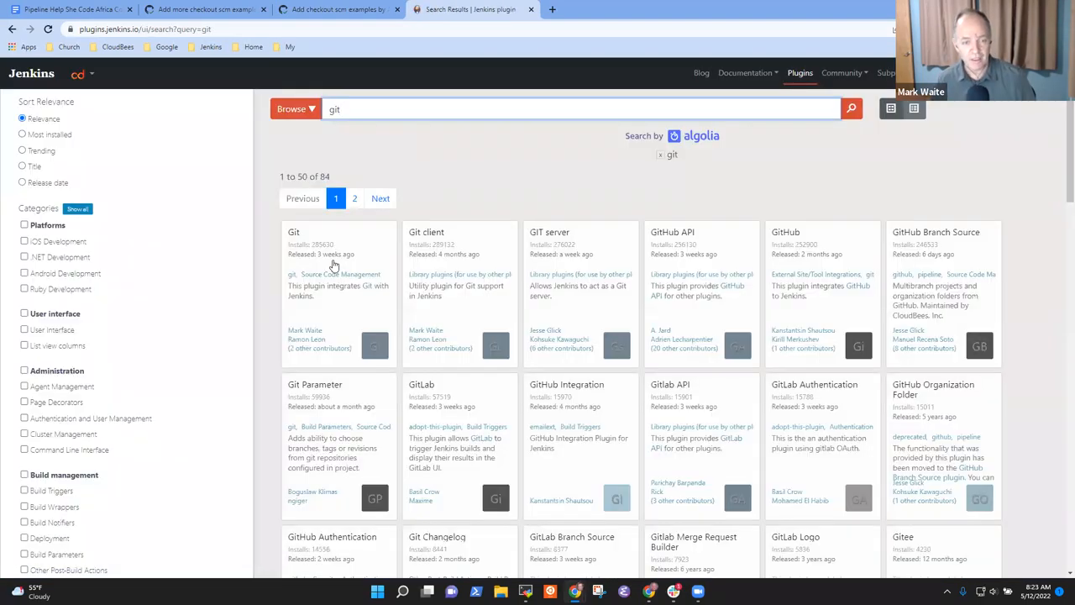
Open the Git plugin page and open its GitHub repository link in a new tab
left_click(379, 263)
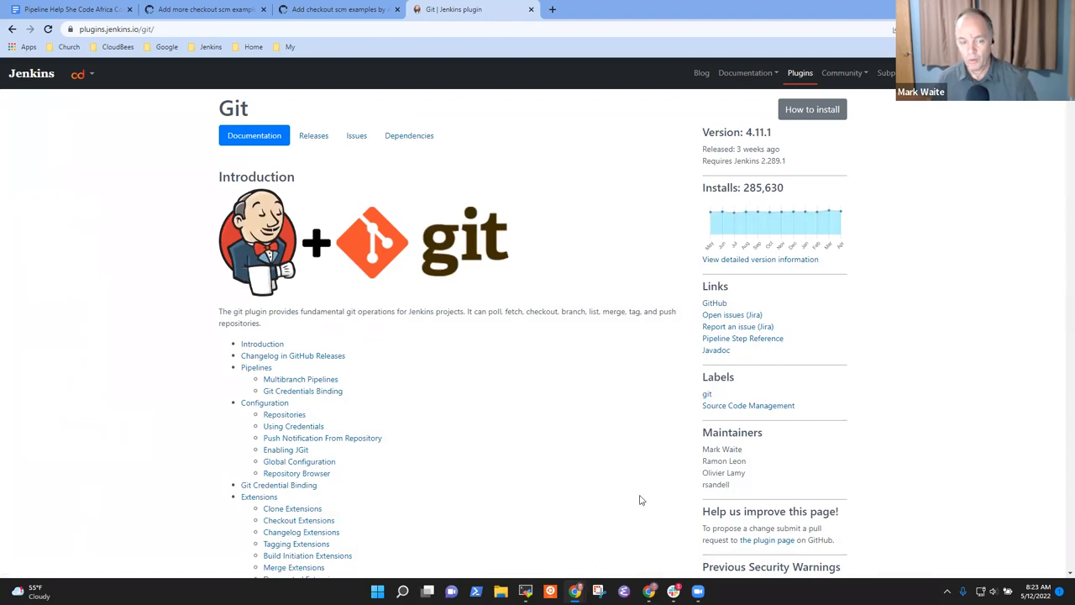
scroll(462, 247, "down", 3)
scroll(462, 247, "down", 3)
scroll(462, 247, "down", 3)
scroll(462, 247, "down", 1)
scroll(478, 252, "up", 8)
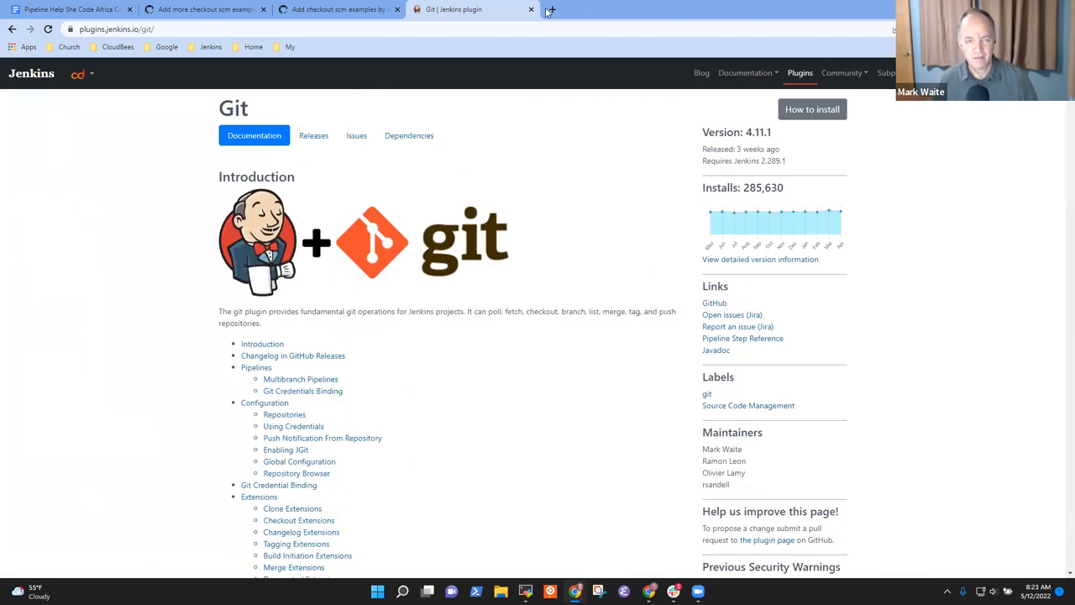
right_click(714, 303)
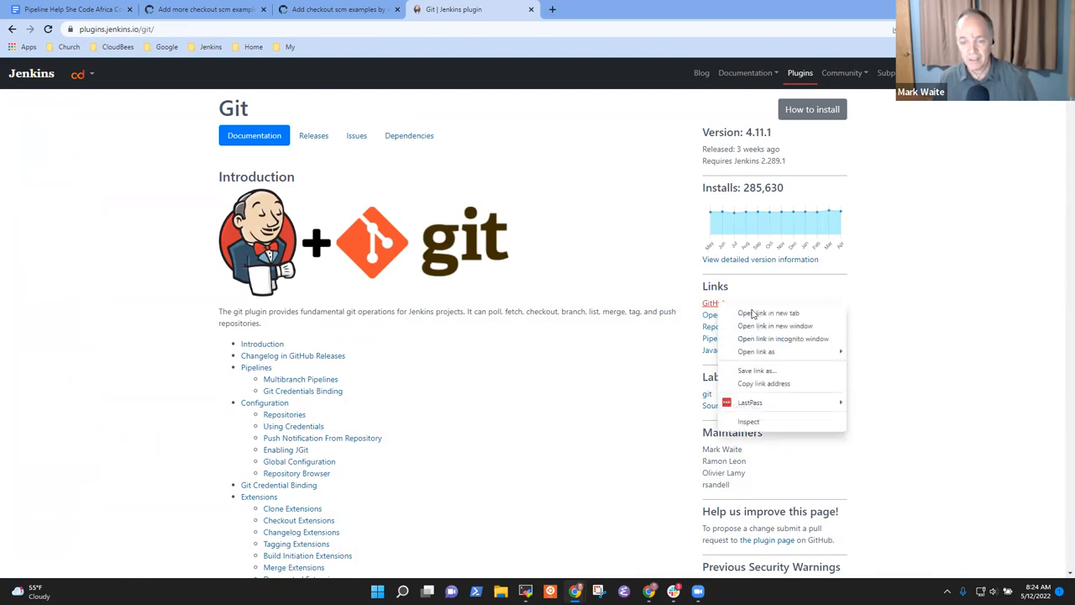
left_click(766, 314)
Read the jenkinsci/git-plugin README down to Configuration > Repositories, then return to the plugins-site page
left_click(606, 10)
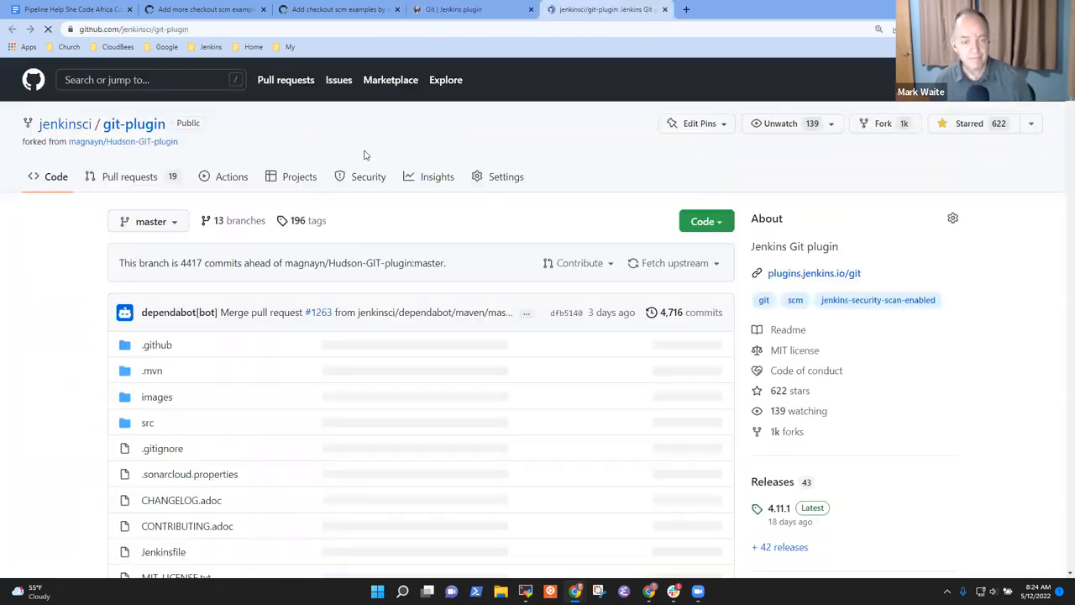
scroll(370, 280, "down", 5)
scroll(370, 279, "down", 5)
scroll(370, 279, "down", 3)
left_click(177, 218)
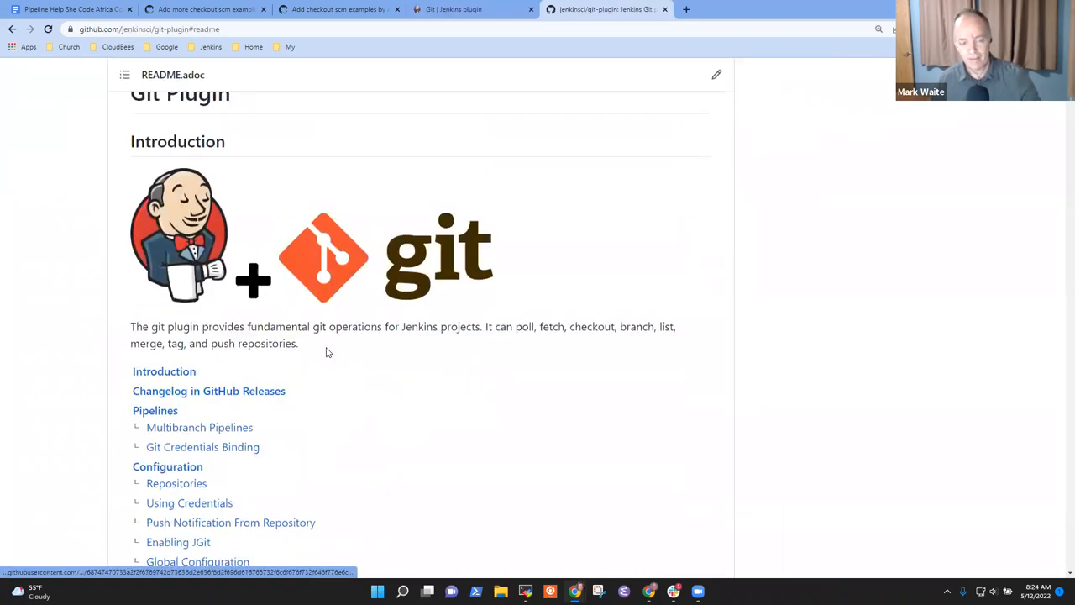
scroll(327, 352, "down", 8)
scroll(328, 352, "down", 8)
scroll(336, 357, "down", 8)
scroll(340, 359, "down", 6)
scroll(340, 359, "down", 8)
scroll(341, 360, "down", 8)
scroll(340, 360, "down", 3)
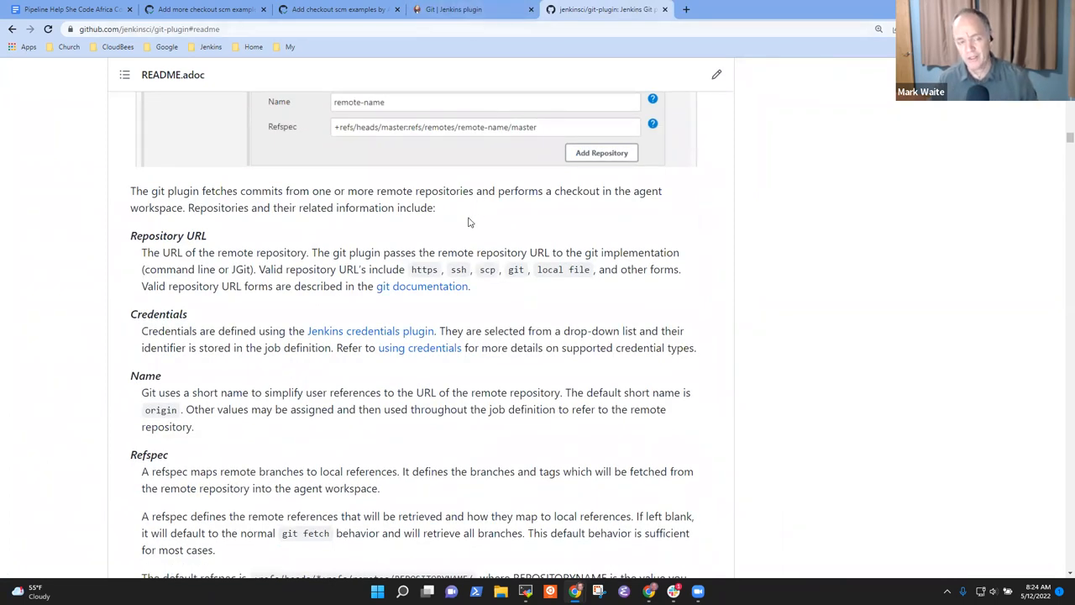
scroll(448, 336, "up", 3)
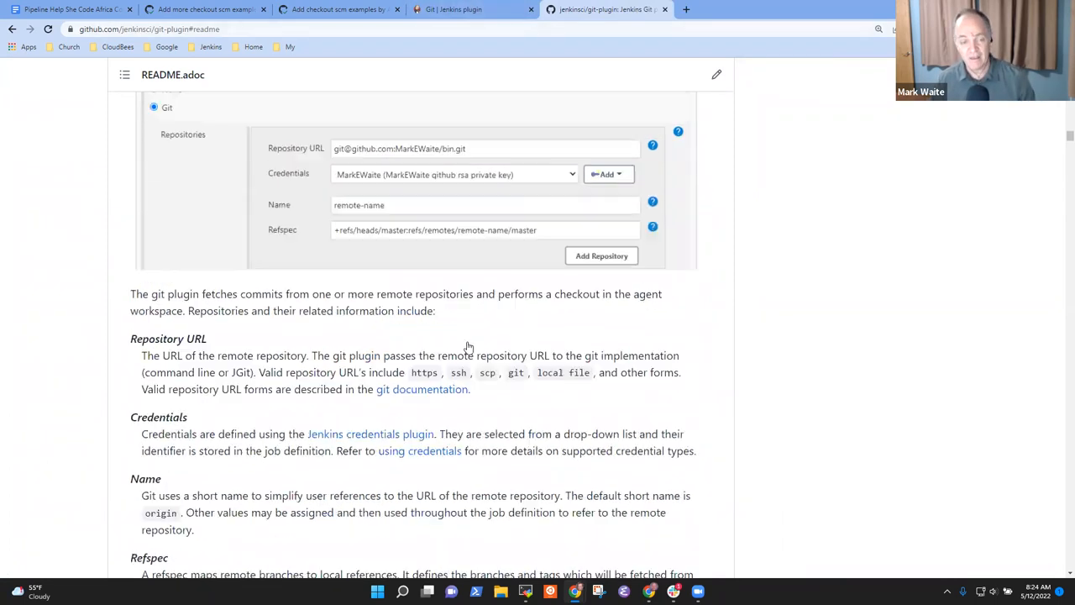
scroll(471, 340, "up", 5)
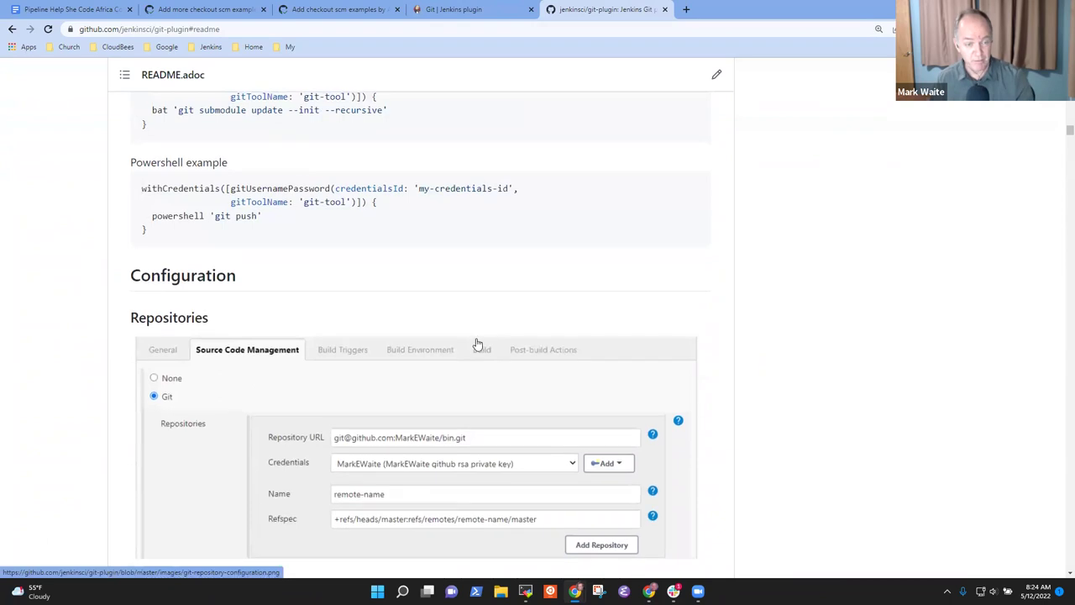
left_click(461, 9)
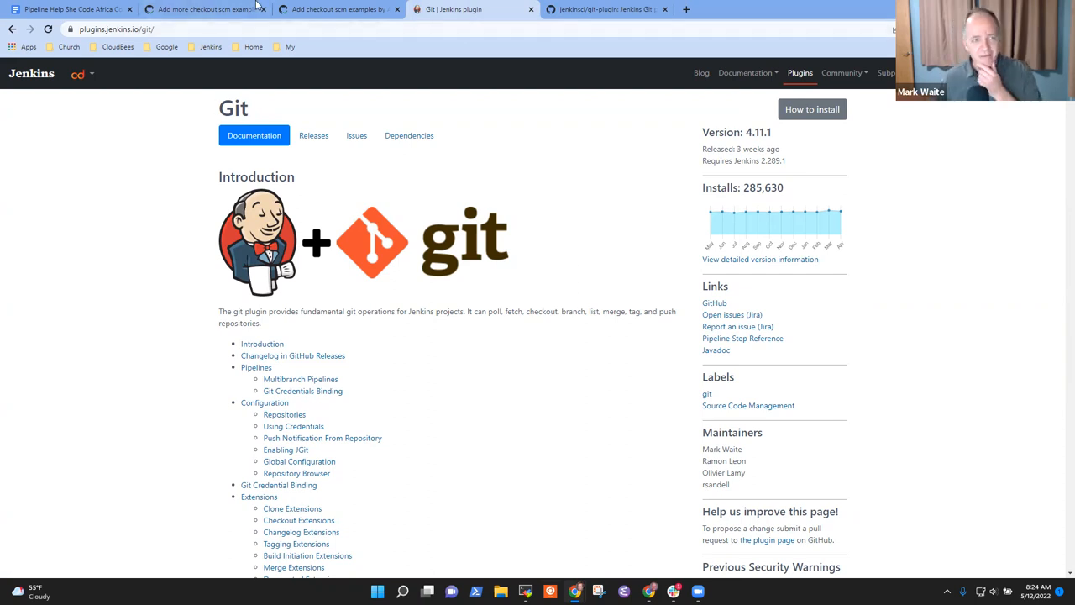
Glance at the checkout scm pull request and GitHub README tabs, ending on the Git plugin plugins-site page
left_click(316, 11)
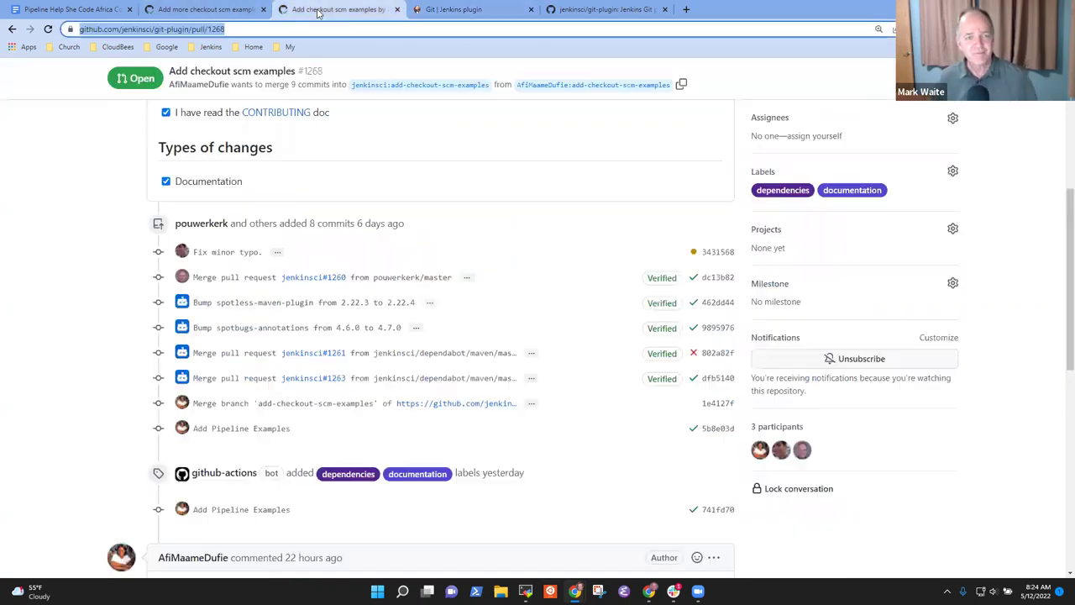
left_click(458, 9)
left_click(604, 9)
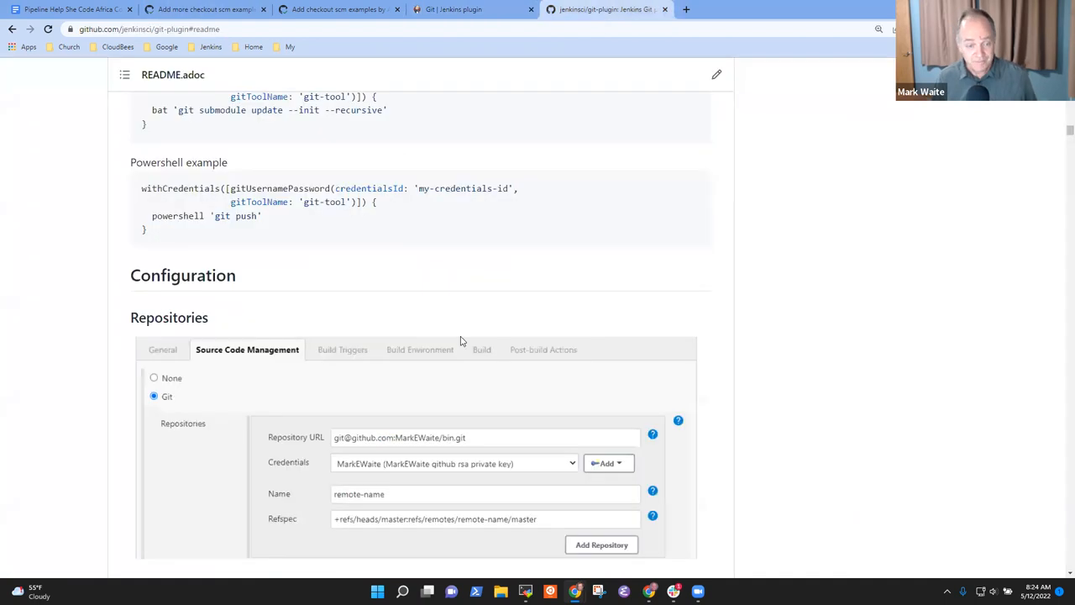
left_click(458, 9)
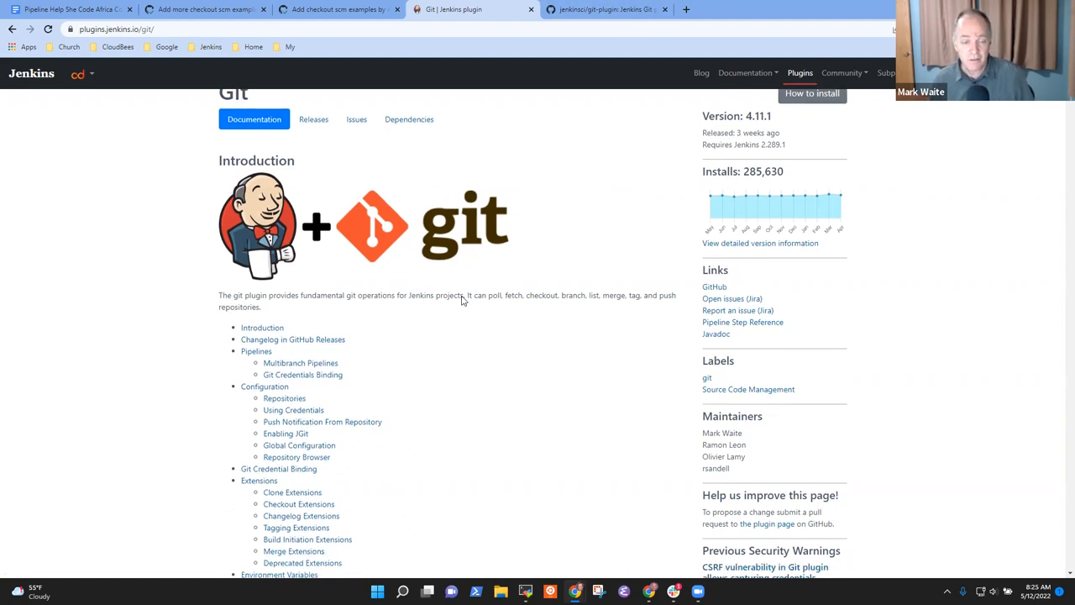
scroll(448, 298, "down", 5)
scroll(487, 302, "down", 5)
scroll(504, 311, "down", 5)
scroll(505, 310, "up", 5)
scroll(546, 277, "up", 5)
scroll(630, 227, "up", 5)
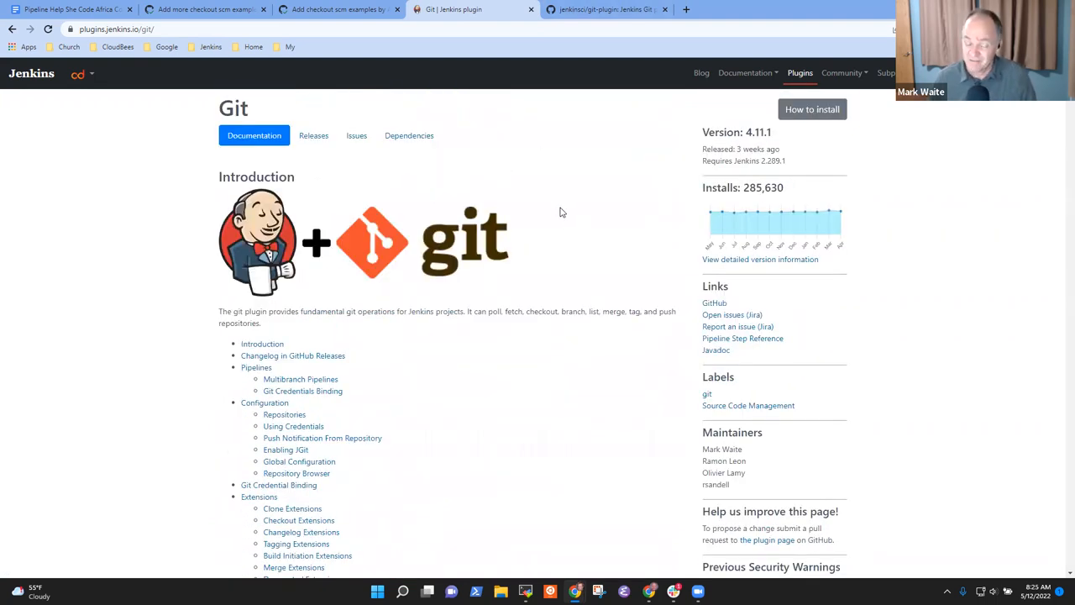
Search the Plugins Index for 'badge', open the Badge plugin docs and select the Groovy Postbuild fork sentence
left_click(799, 73)
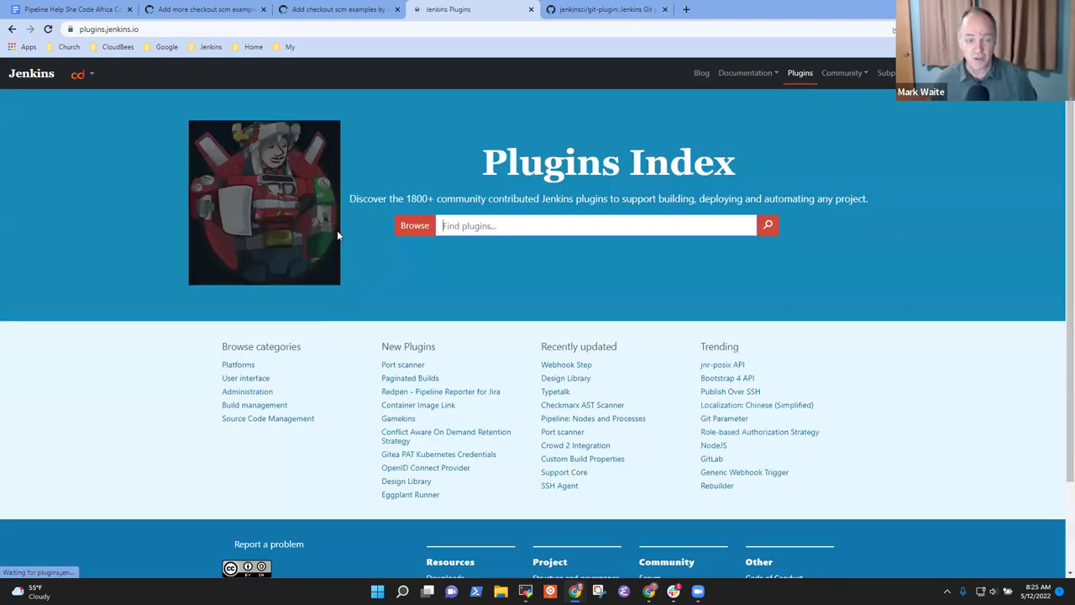
left_click(479, 230)
type("badg")
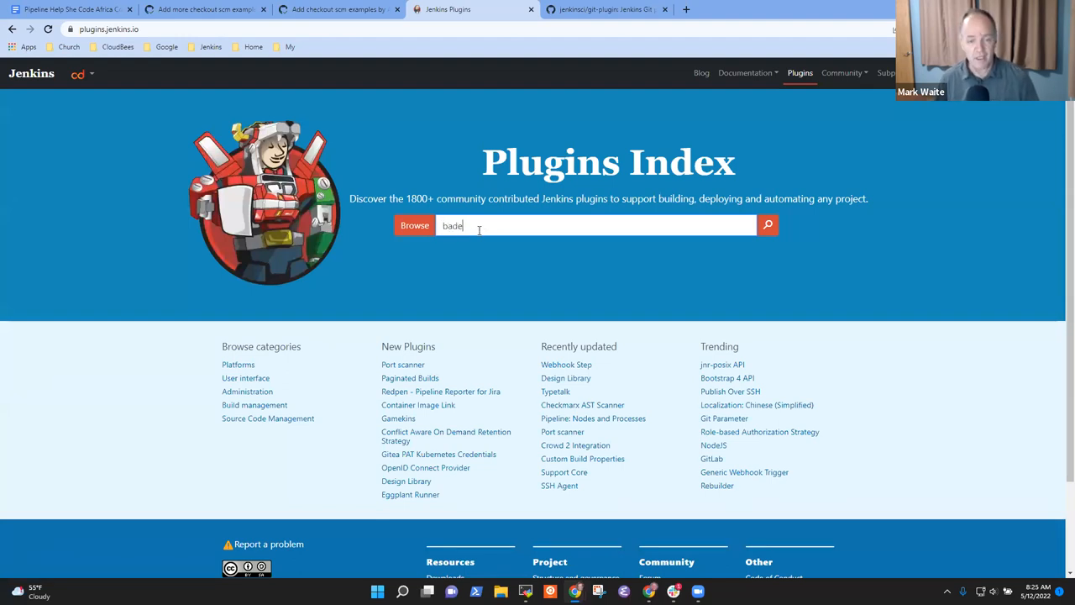
key("BackSpace")
type("ge")
key("Return")
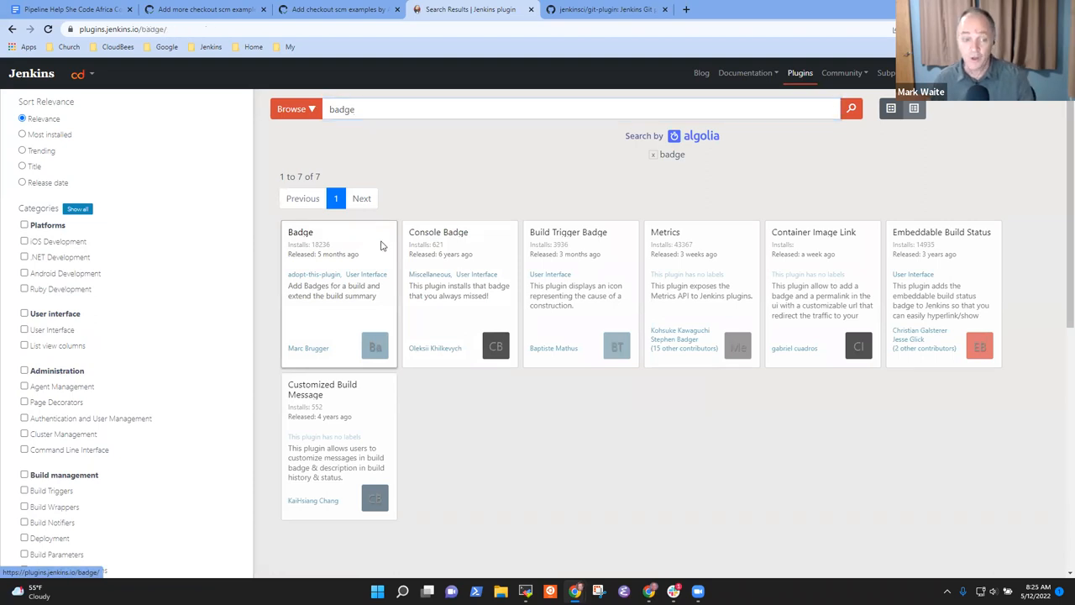
left_click(386, 238)
scroll(437, 275, "down", 2)
scroll(438, 275, "up", 2)
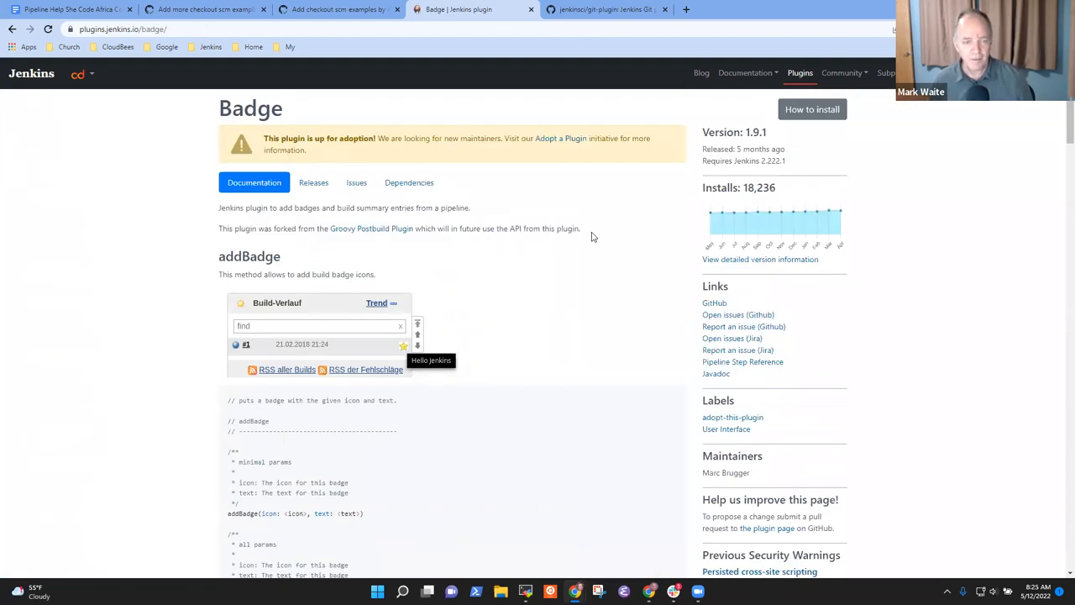
left_click_drag(592, 234, 179, 228)
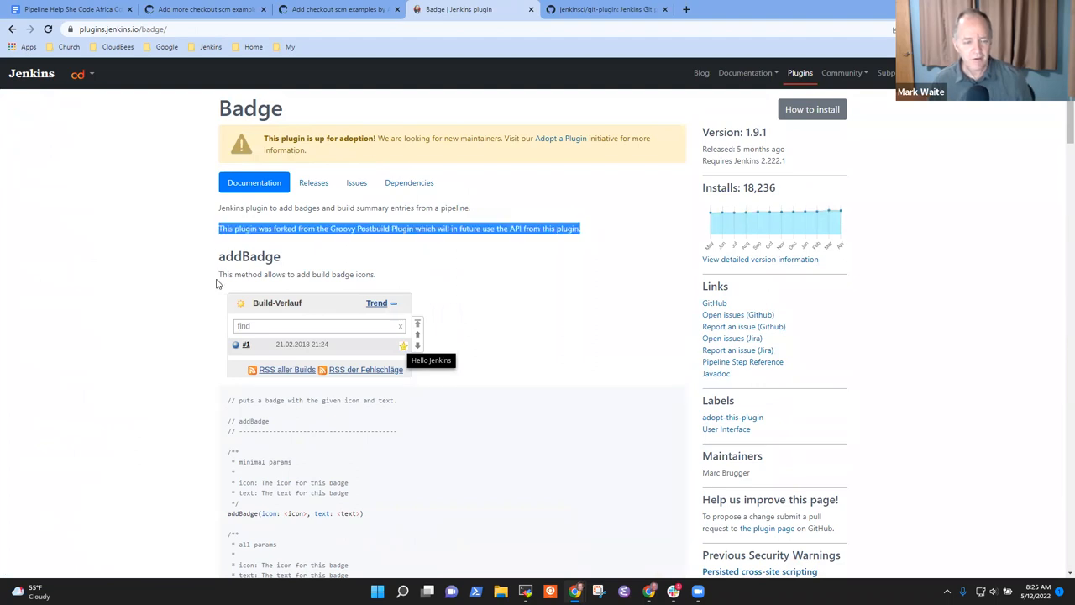
scroll(217, 346, "down", 4)
scroll(235, 344, "down", 4)
scroll(244, 344, "down", 4)
scroll(256, 343, "down", 4)
scroll(257, 343, "down", 5)
scroll(261, 343, "down", 5)
scroll(269, 343, "down", 4)
scroll(283, 343, "up", 3)
scroll(284, 343, "down", 1)
scroll(290, 342, "up", 3)
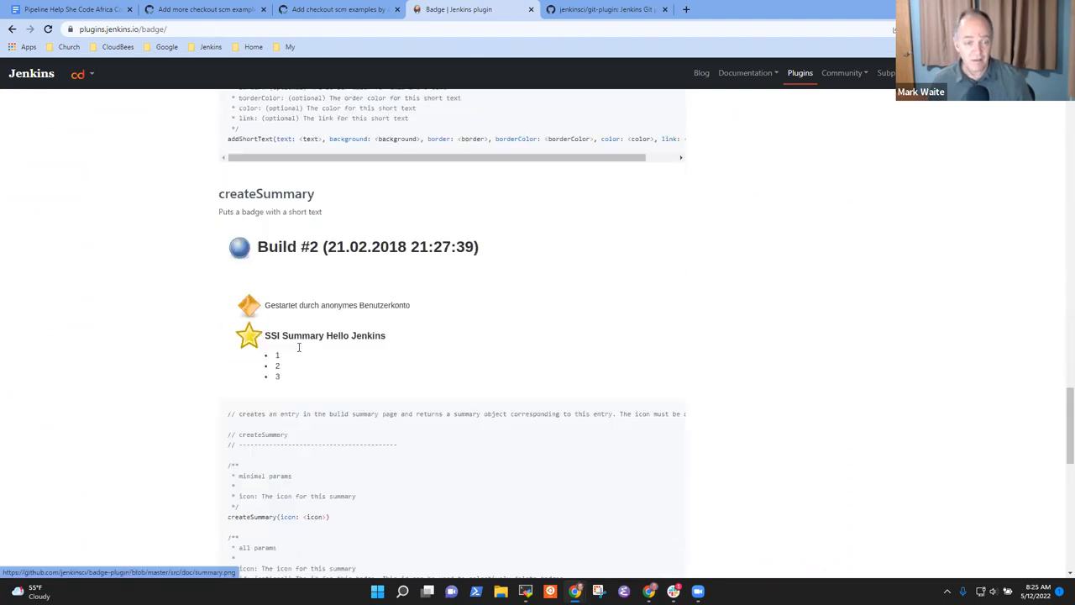
scroll(298, 345, "down", 5)
scroll(336, 343, "up", 1)
scroll(359, 331, "down", 2)
scroll(354, 328, "down", 1)
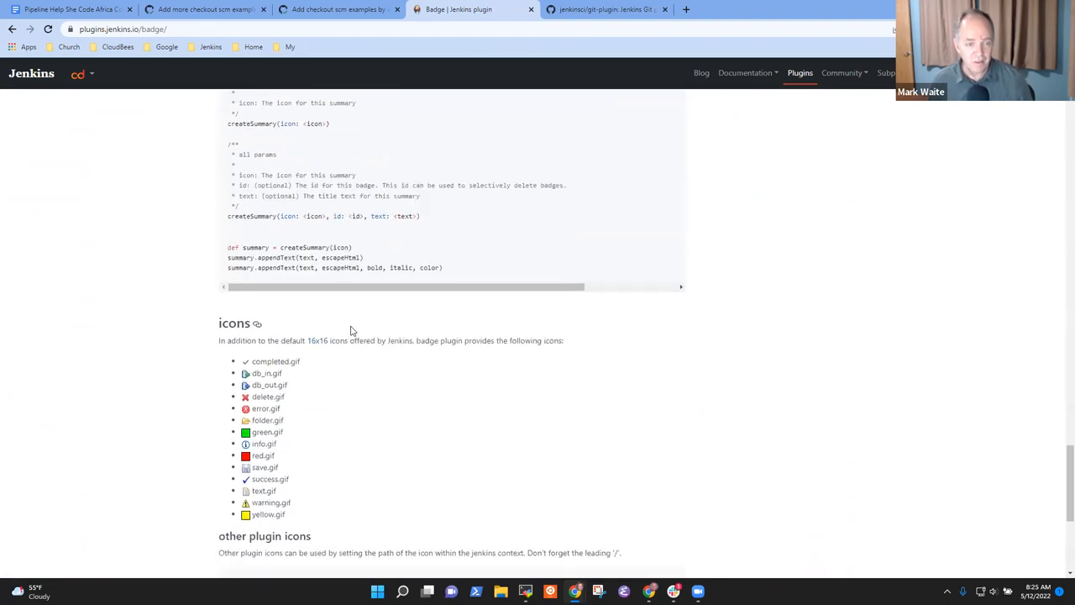
scroll(359, 302, "down", 3)
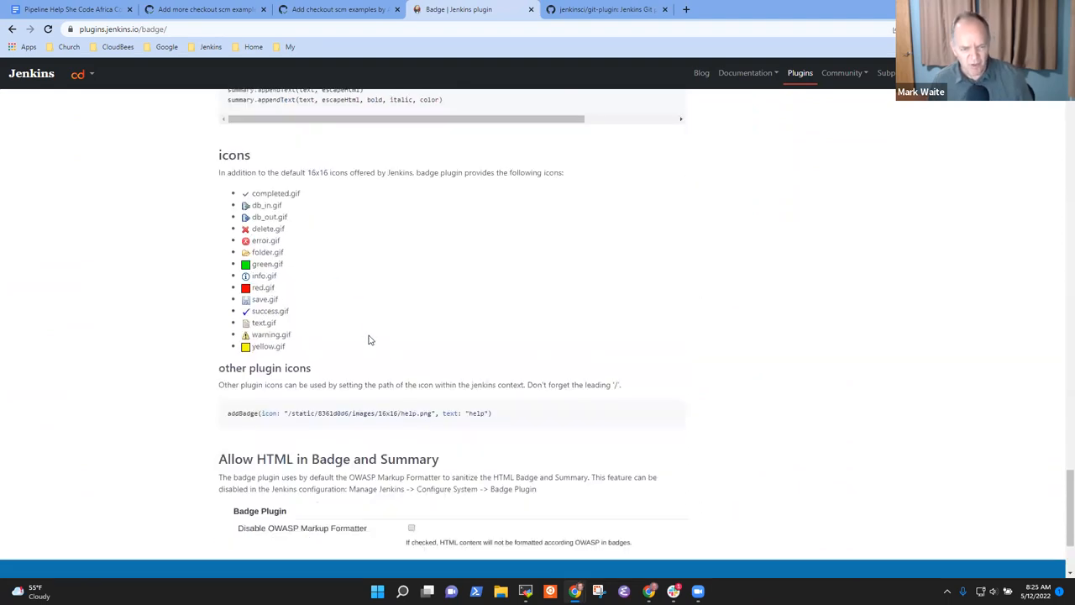
scroll(395, 341, "down", 3)
scroll(404, 341, "up", 1)
scroll(410, 341, "up", 1)
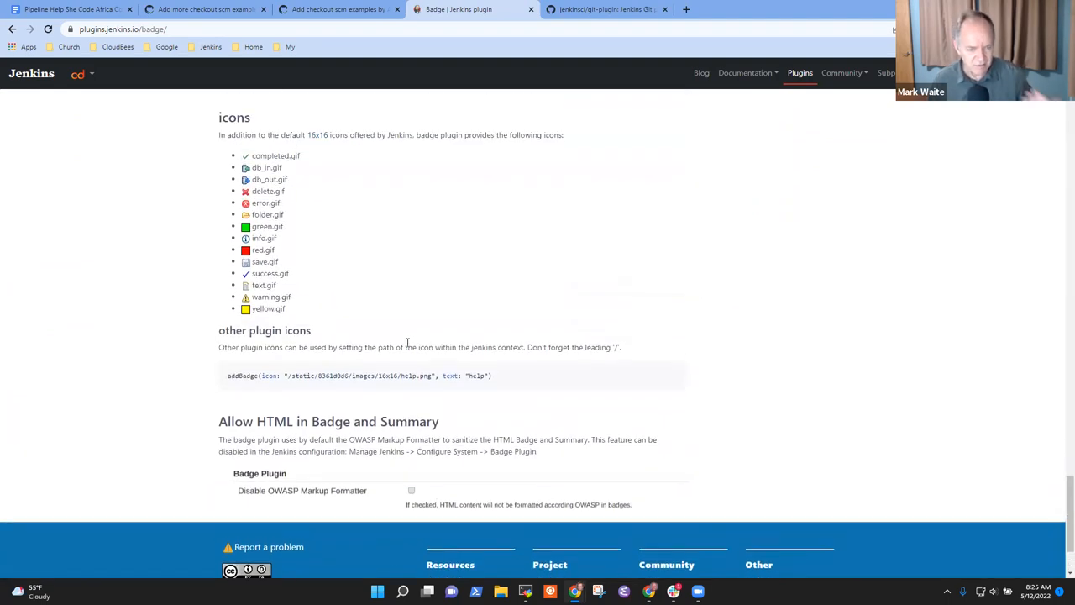
scroll(407, 347, "down", 3)
scroll(463, 358, "up", 10)
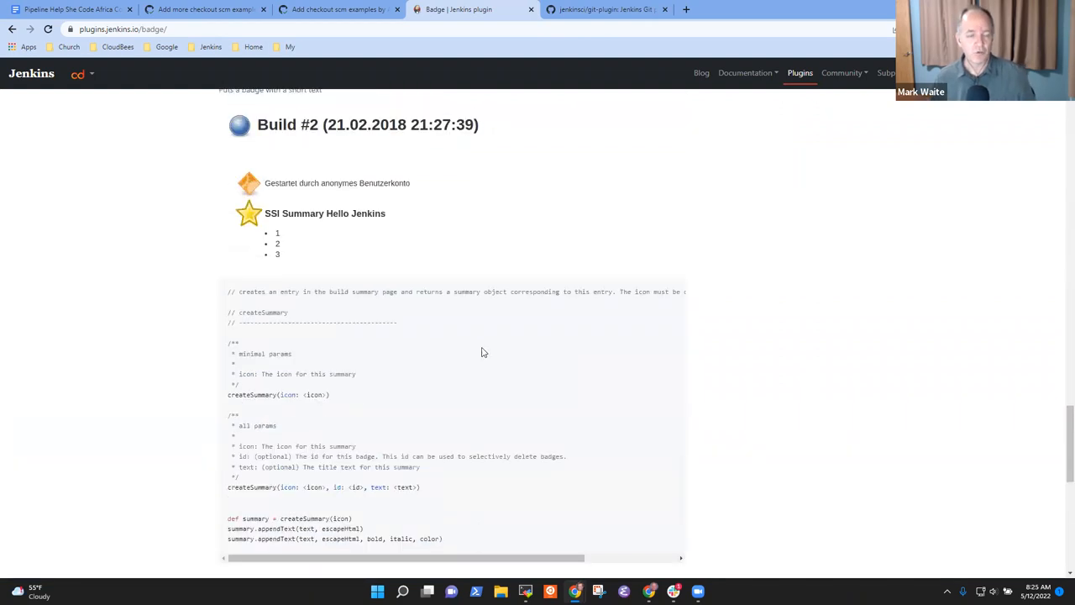
scroll(463, 359, "up", 5)
scroll(463, 358, "up", 5)
scroll(470, 370, "up", 5)
scroll(479, 370, "up", 3)
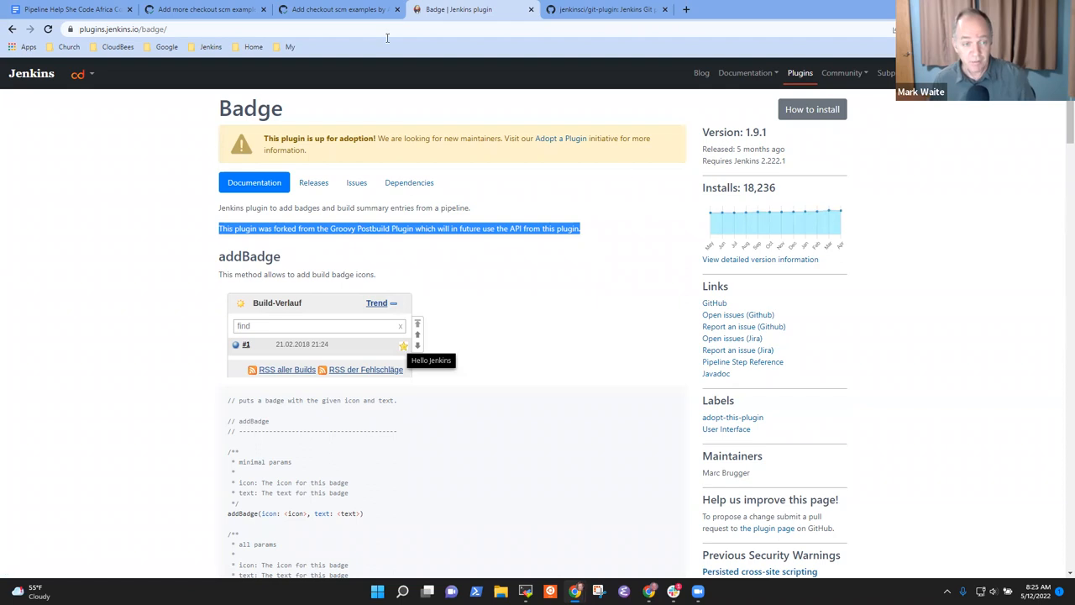
Leave the Badge page, clear the badge search and return to browsing the full plugin list
left_click(14, 30)
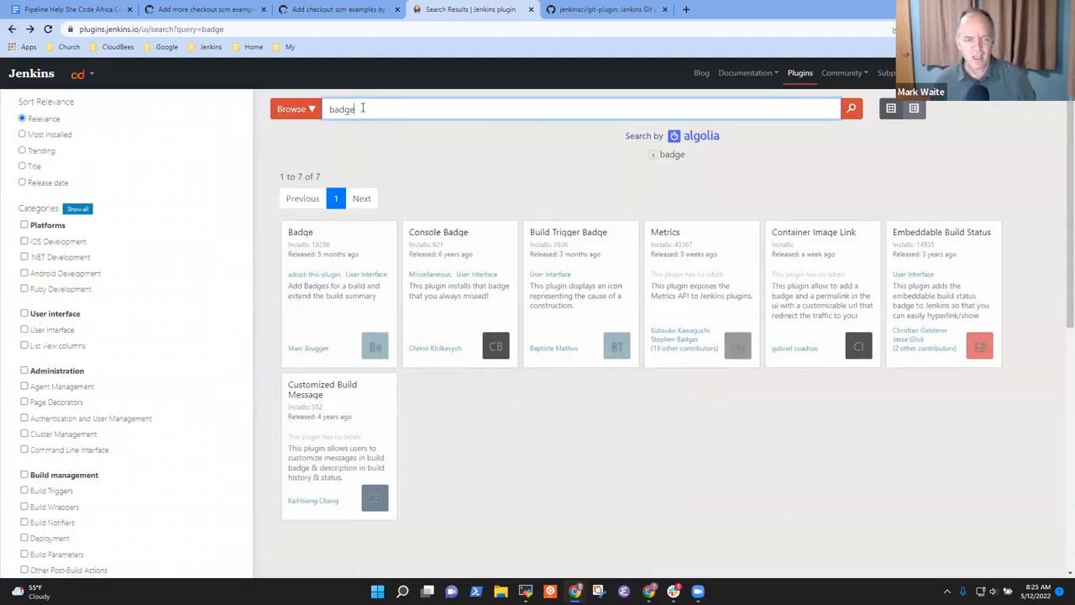
double_click(336, 109)
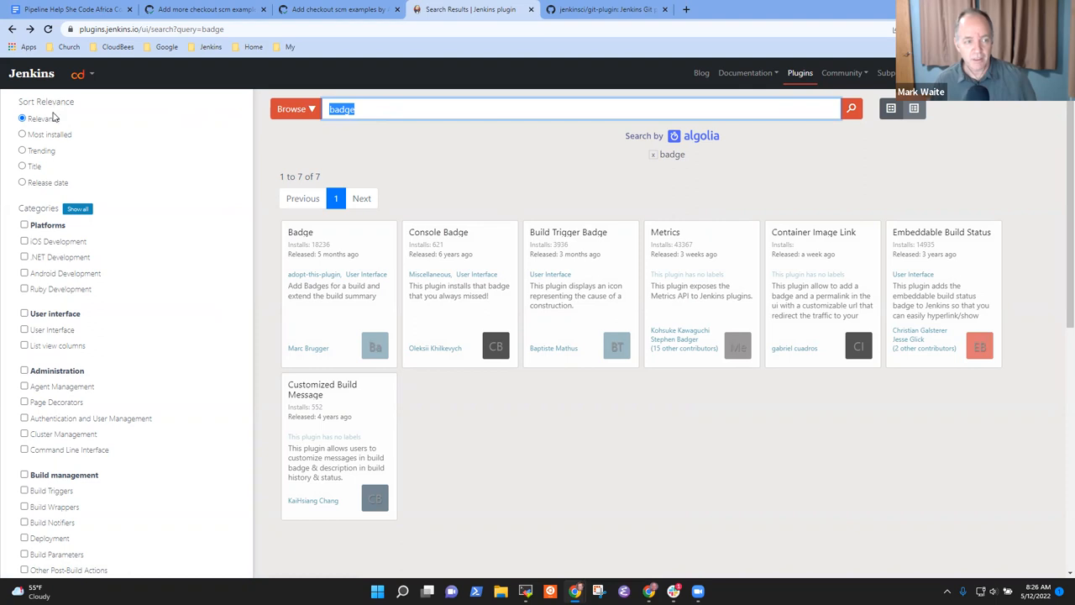
left_click(363, 111)
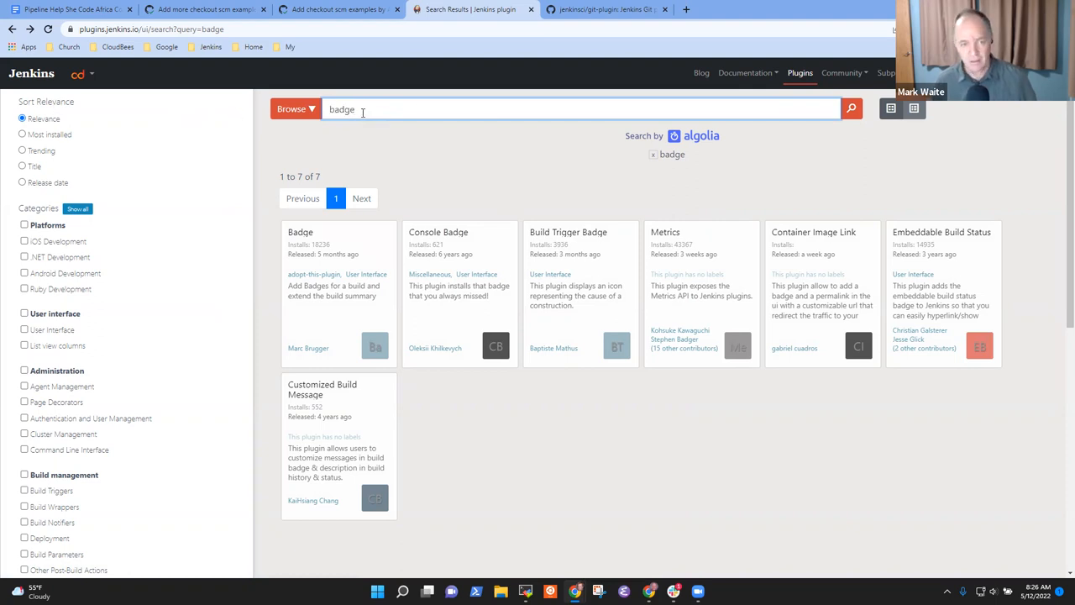
left_click(295, 108)
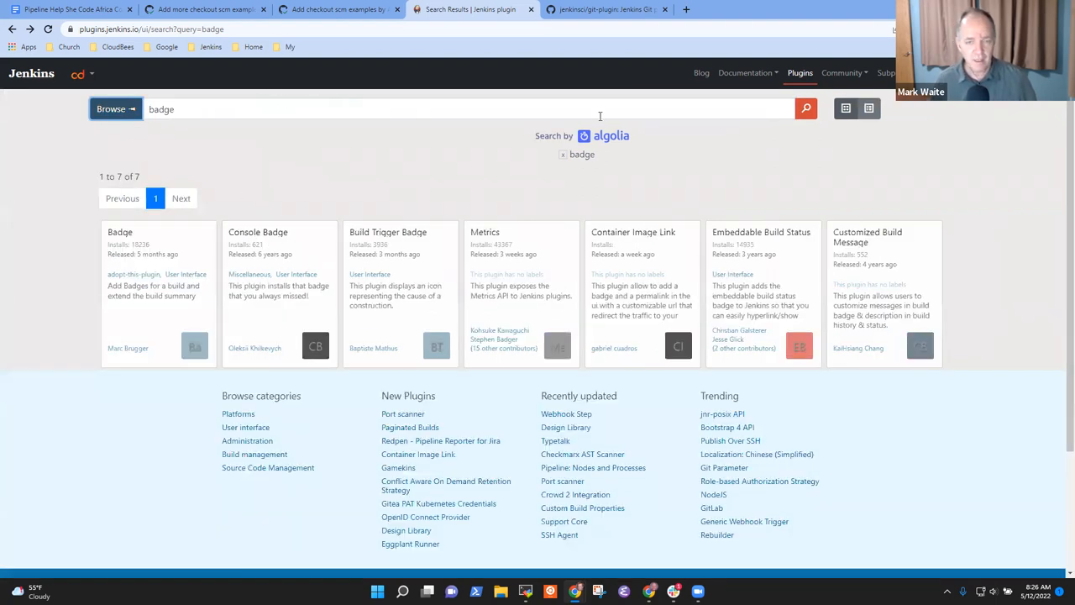
left_click(800, 72)
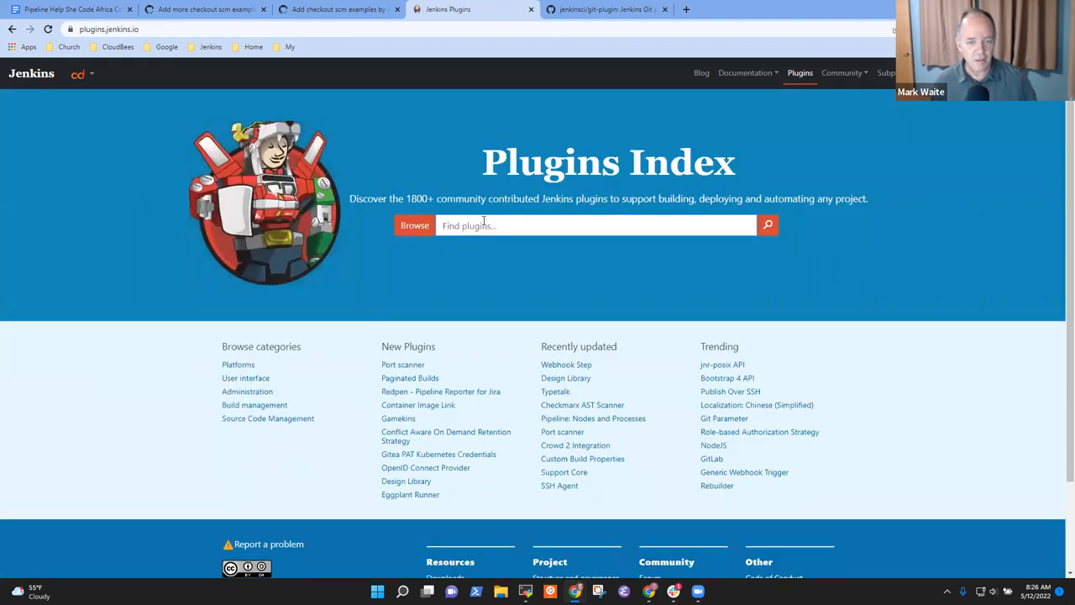
left_click(415, 225)
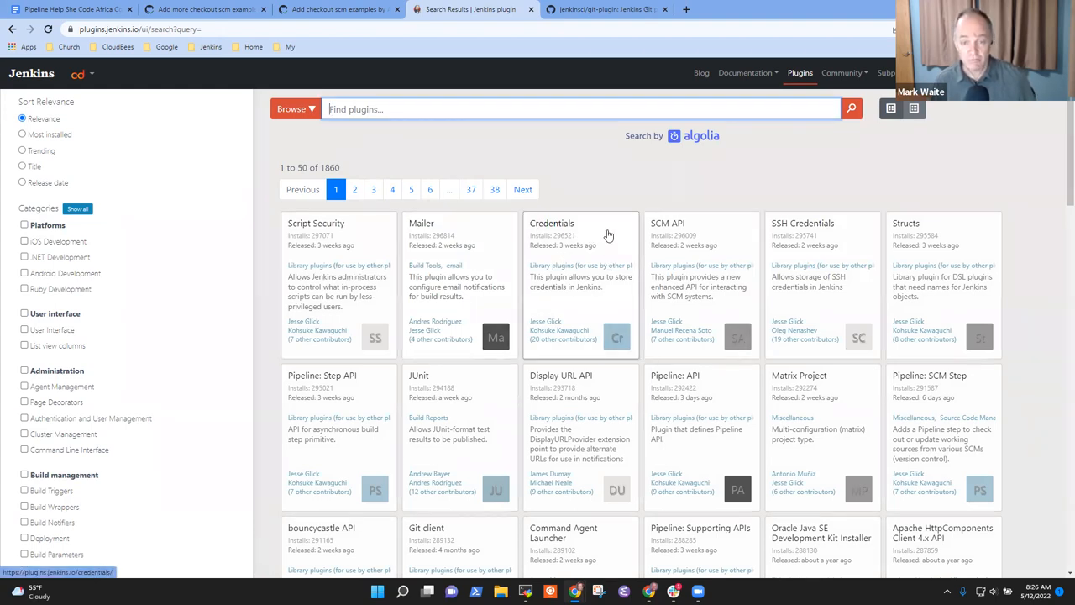
Look over the Script Security plugin page, then go back to browsing all plugins
left_click(368, 240)
scroll(375, 229, "down", 3)
scroll(403, 268, "down", 4)
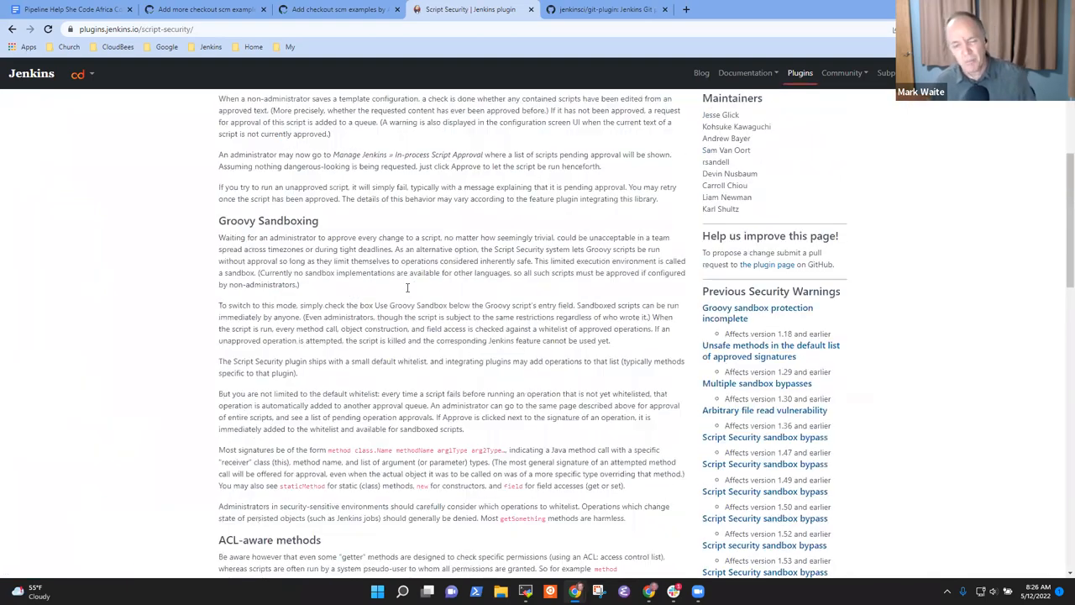
scroll(446, 300, "down", 4)
scroll(446, 301, "down", 6)
scroll(504, 294, "up", 3)
scroll(546, 286, "up", 4)
scroll(630, 260, "up", 10)
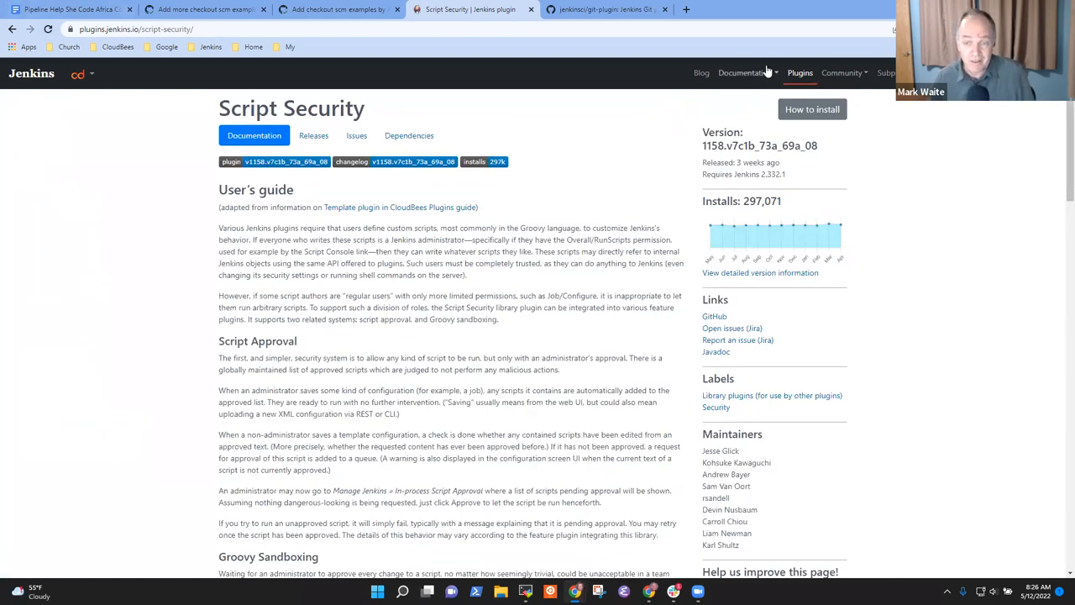
left_click(800, 73)
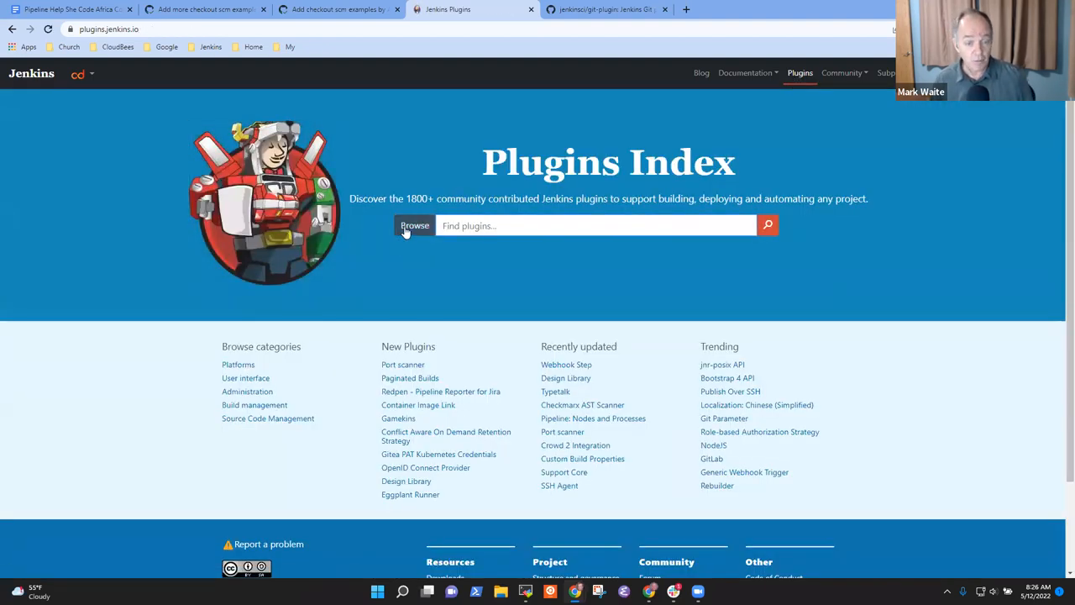
left_click(414, 226)
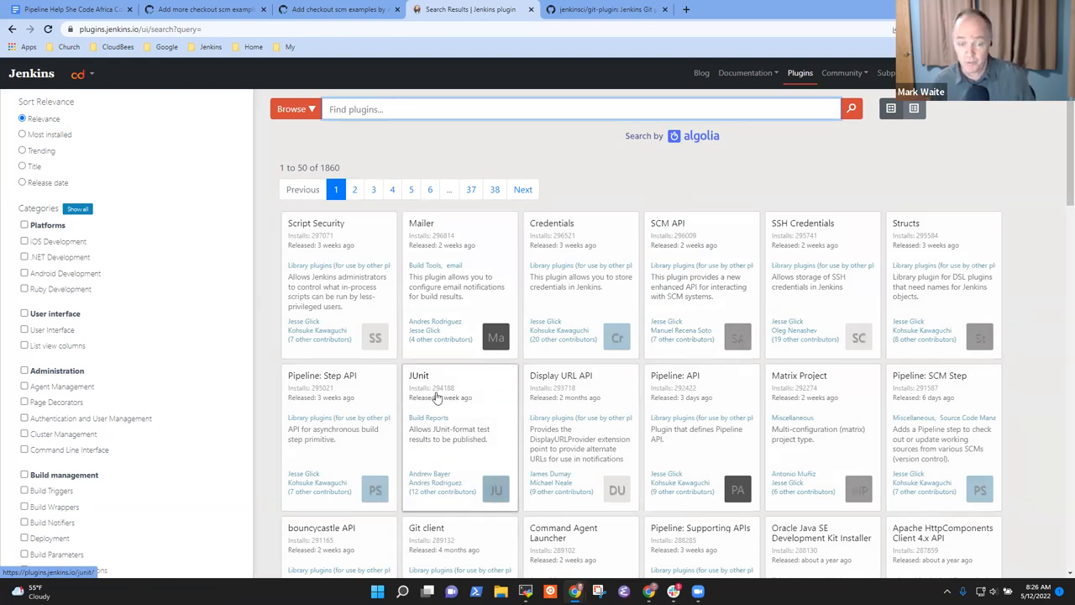
Glance at the JUnit plugin page and return to the plugin search results
left_click(427, 389)
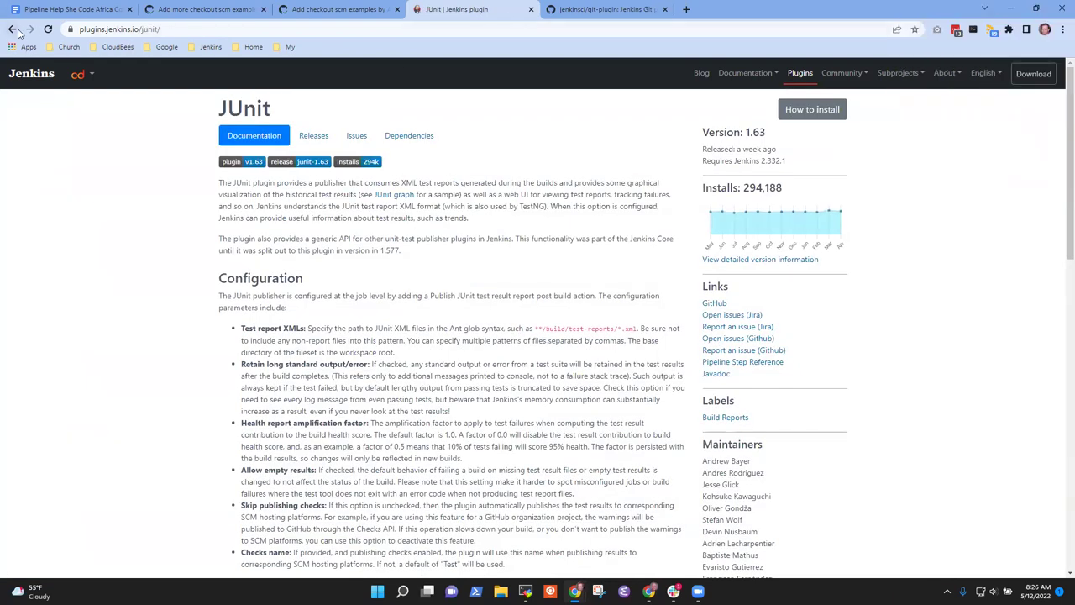
left_click(12, 29)
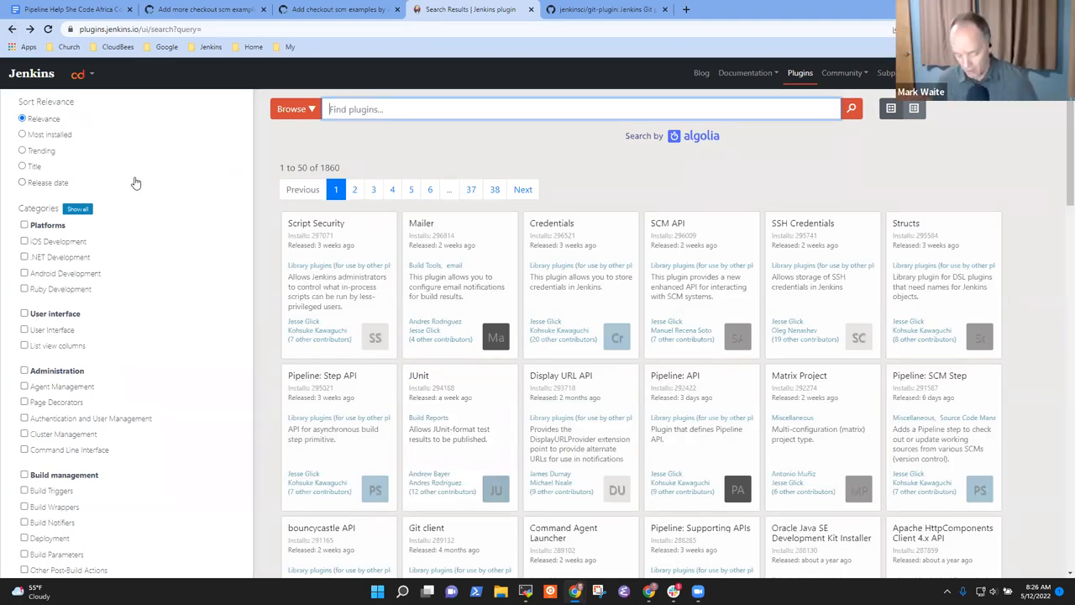
type("httprequest")
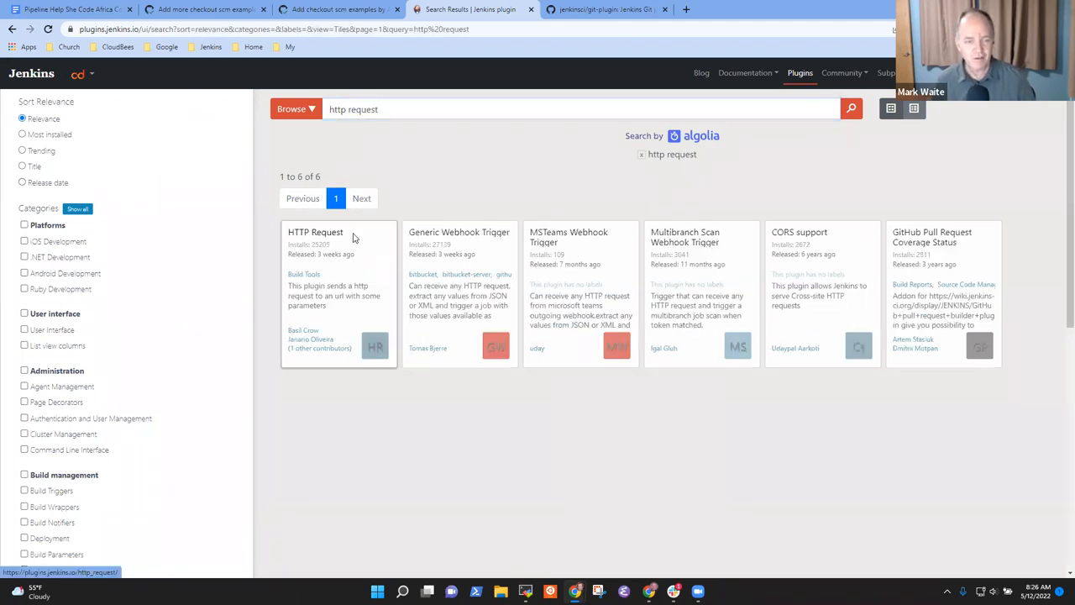
View the HTTP Request plugin's documentation page from the search results
left_click(353, 237)
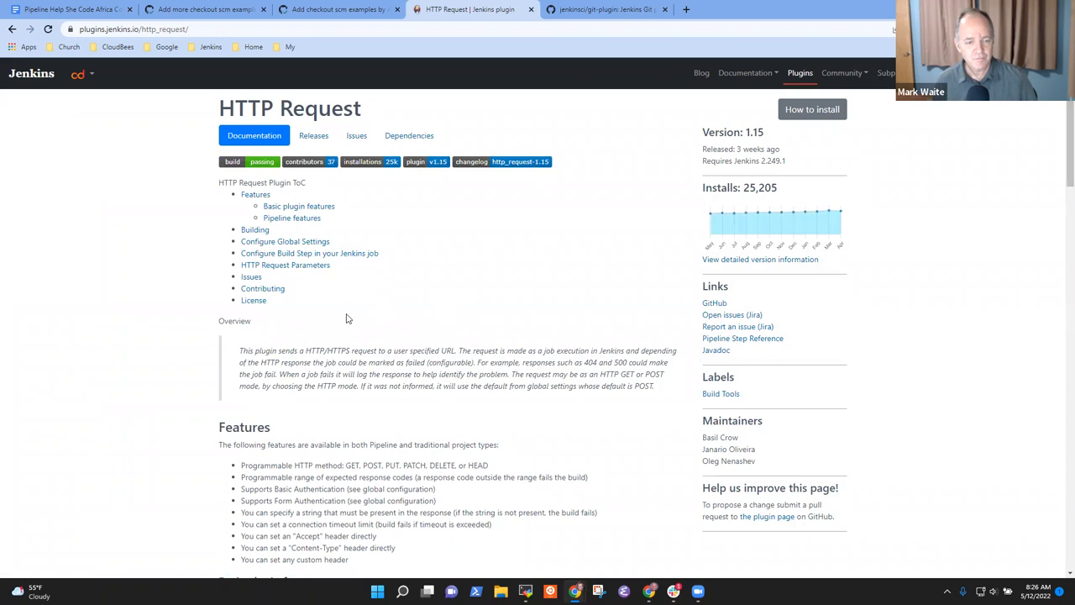
scroll(347, 320, "down", 5)
scroll(361, 323, "down", 4)
scroll(378, 328, "down", 3)
scroll(402, 332, "down", 4)
scroll(401, 332, "down", 1)
scroll(437, 341, "up", 4)
scroll(453, 344, "up", 6)
scroll(471, 351, "up", 6)
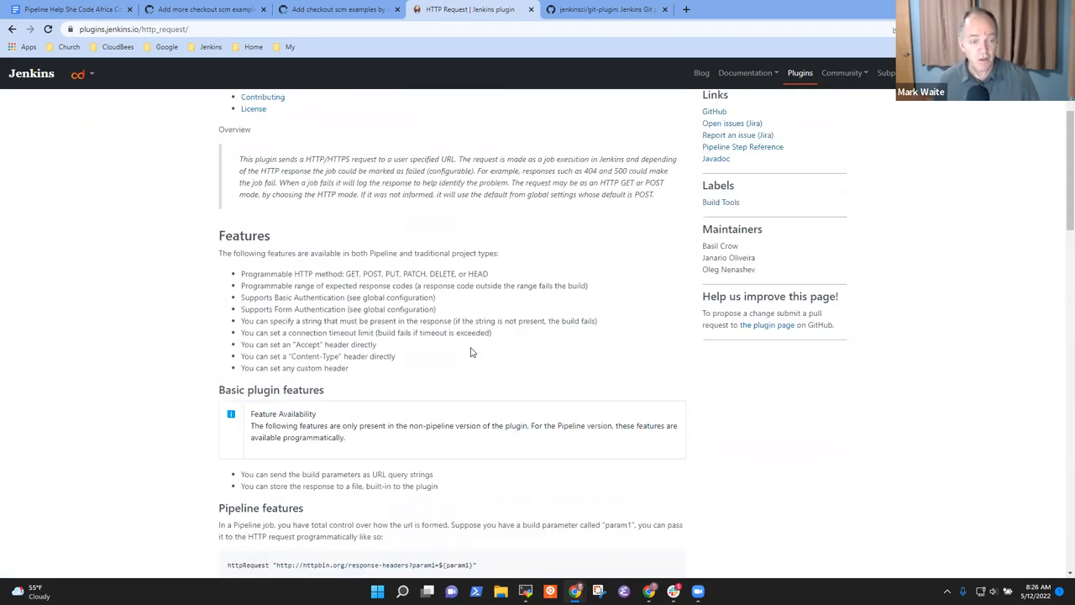
scroll(470, 351, "up", 5)
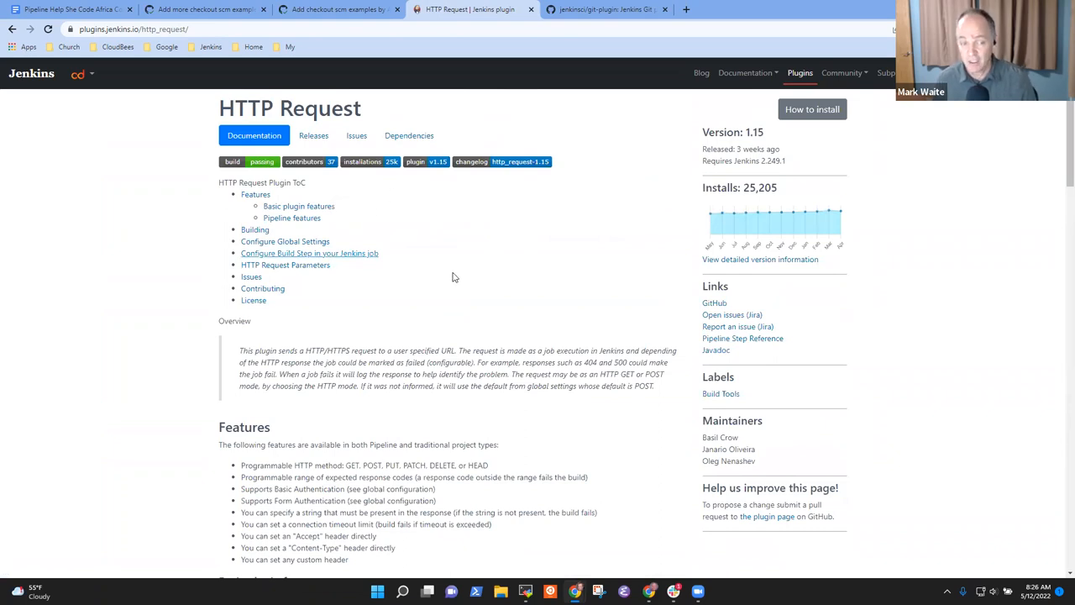
scroll(476, 294, "down", 1)
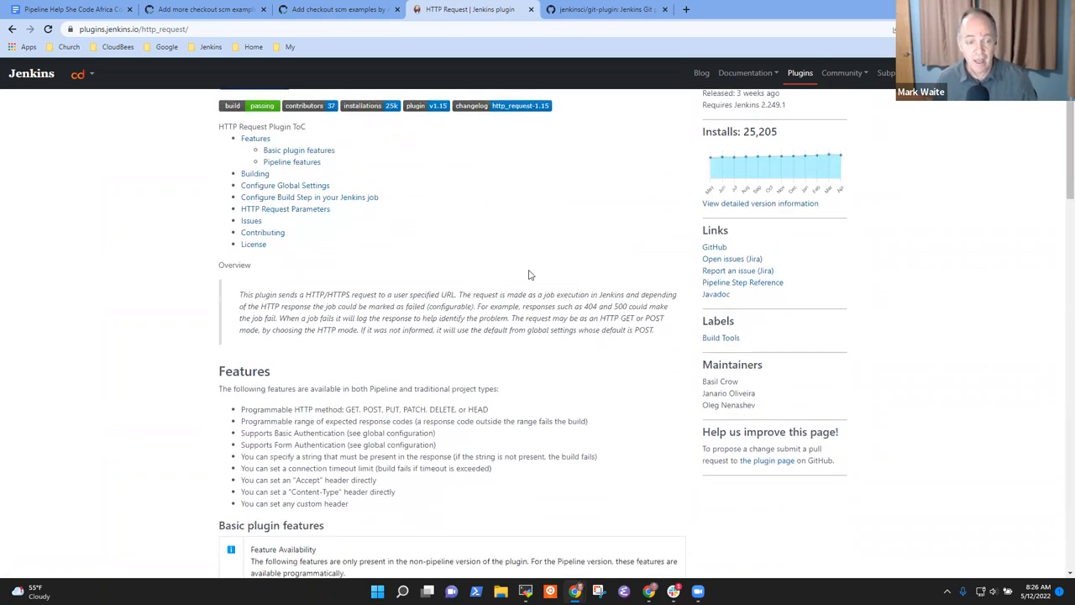
scroll(443, 281, "down", 2)
scroll(504, 290, "down", 1)
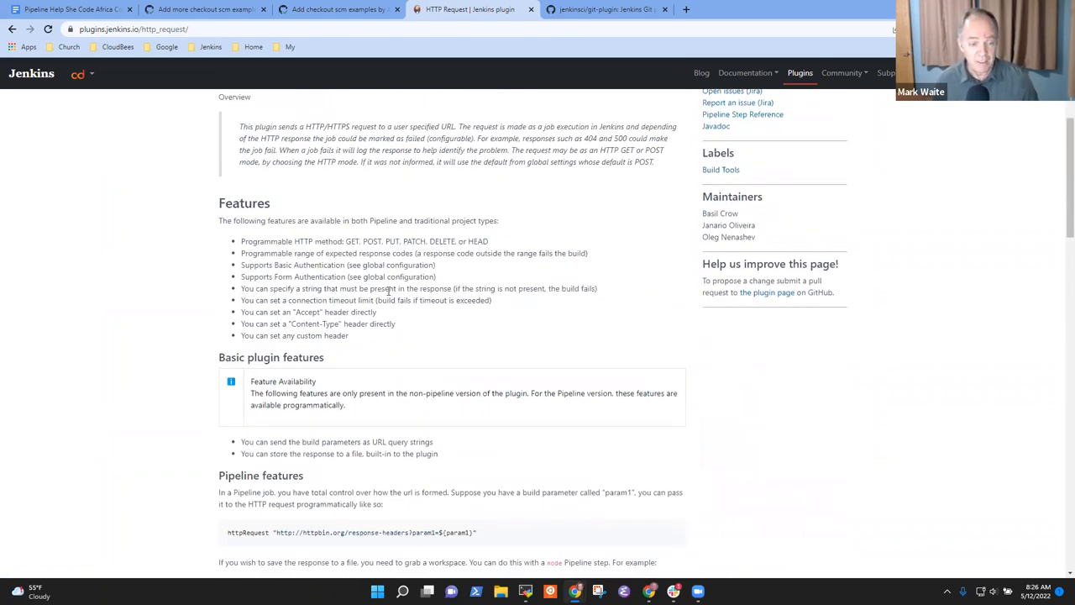
scroll(391, 291, "down", 2)
scroll(401, 302, "down", 1)
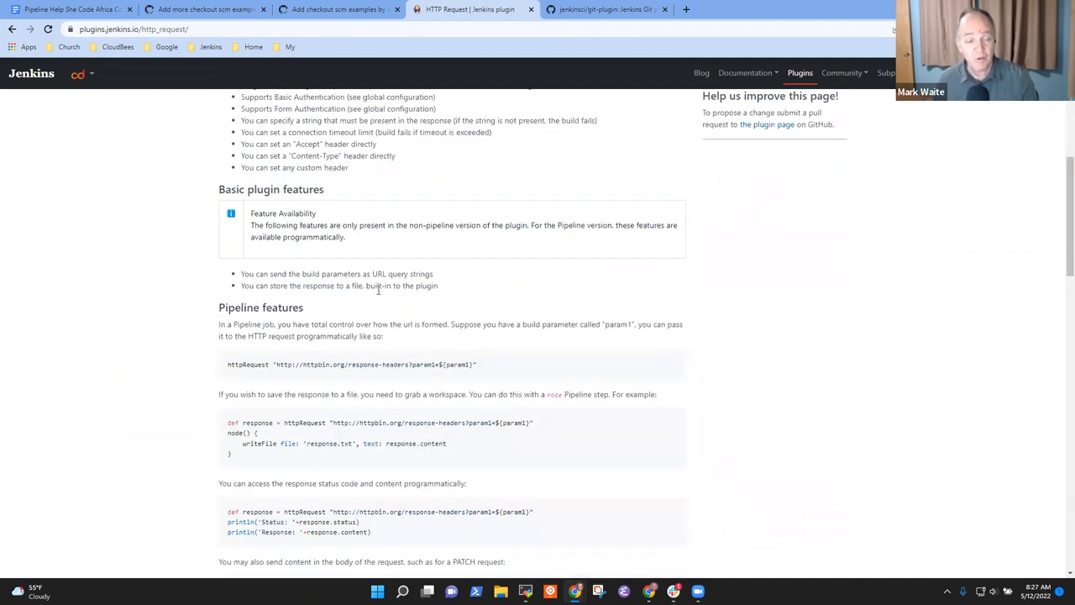
scroll(450, 317, "down", 2)
scroll(471, 311, "down", 1)
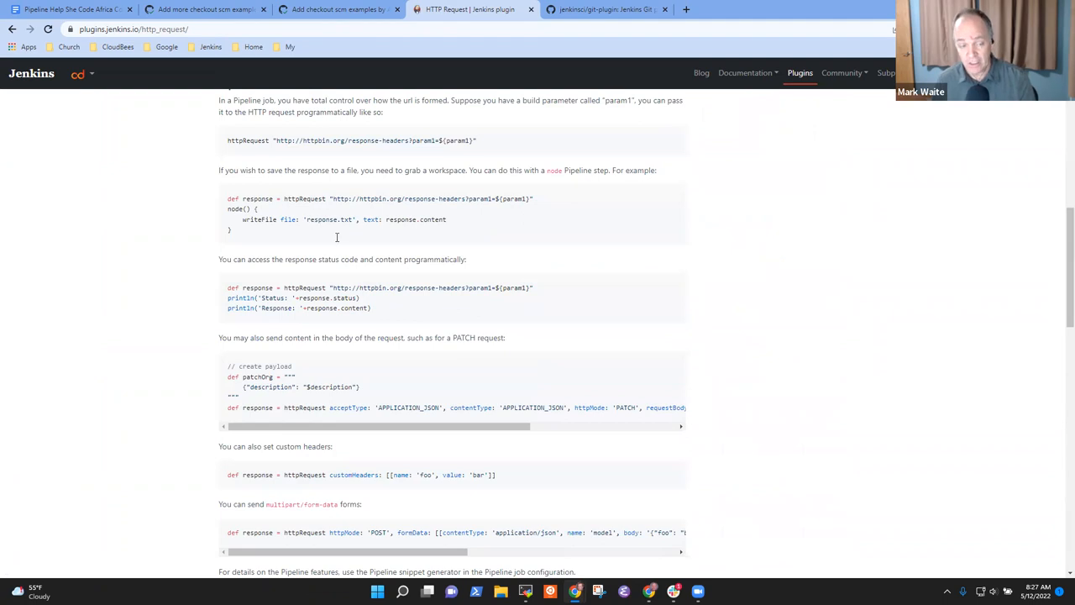
scroll(336, 235, "down", 4)
scroll(353, 235, "down", 2)
scroll(381, 237, "up", 2)
scroll(381, 238, "down", 2)
scroll(399, 235, "up", 3)
scroll(402, 235, "up", 1)
scroll(375, 266, "up", 1)
mouse_move(375, 260)
left_mouse_down()
mouse_move(505, 273)
mouse_move(240, 266)
left_mouse_up()
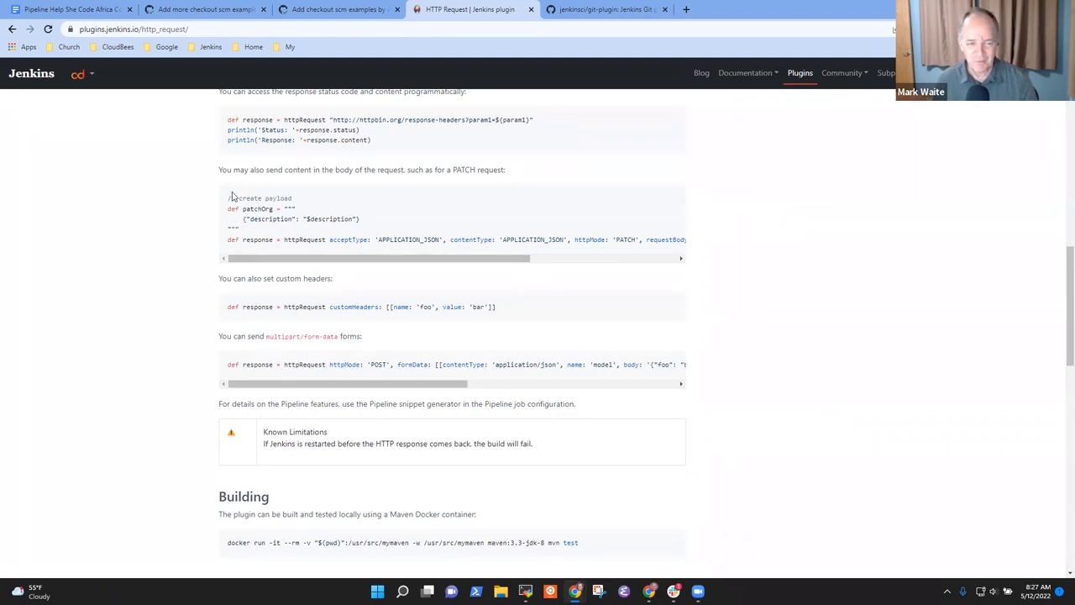
mouse_move(378, 258)
left_mouse_down()
mouse_move(515, 258)
mouse_move(297, 256)
left_mouse_up()
scroll(286, 296, "down", 5)
scroll(353, 311, "down", 5)
scroll(386, 319, "down", 5)
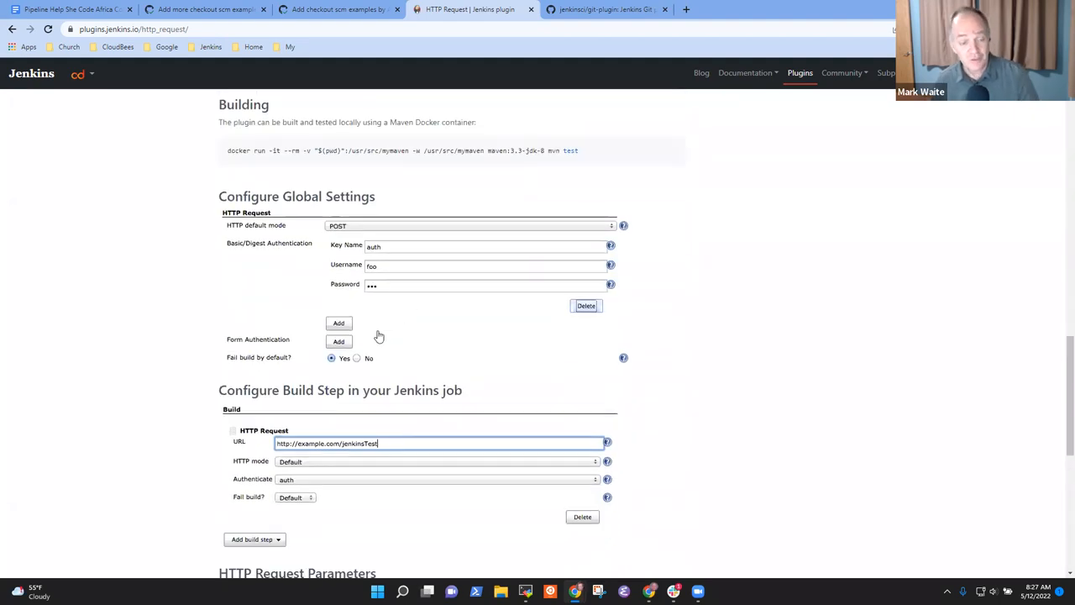
scroll(411, 325, "down", 5)
scroll(412, 325, "down", 2)
scroll(423, 331, "down", 5)
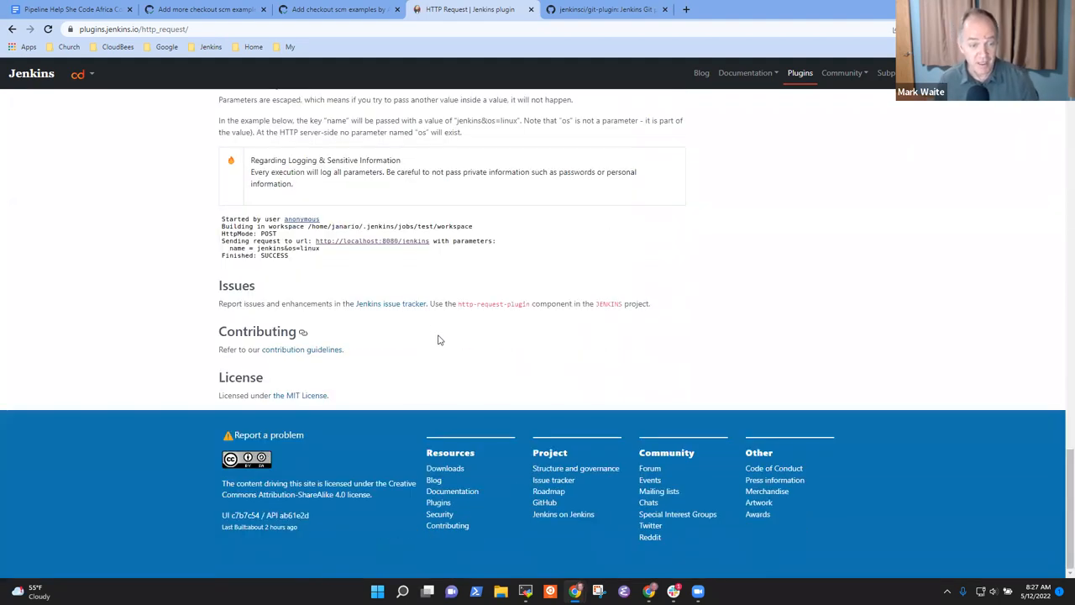
scroll(434, 321, "up", 2)
scroll(420, 311, "up", 5)
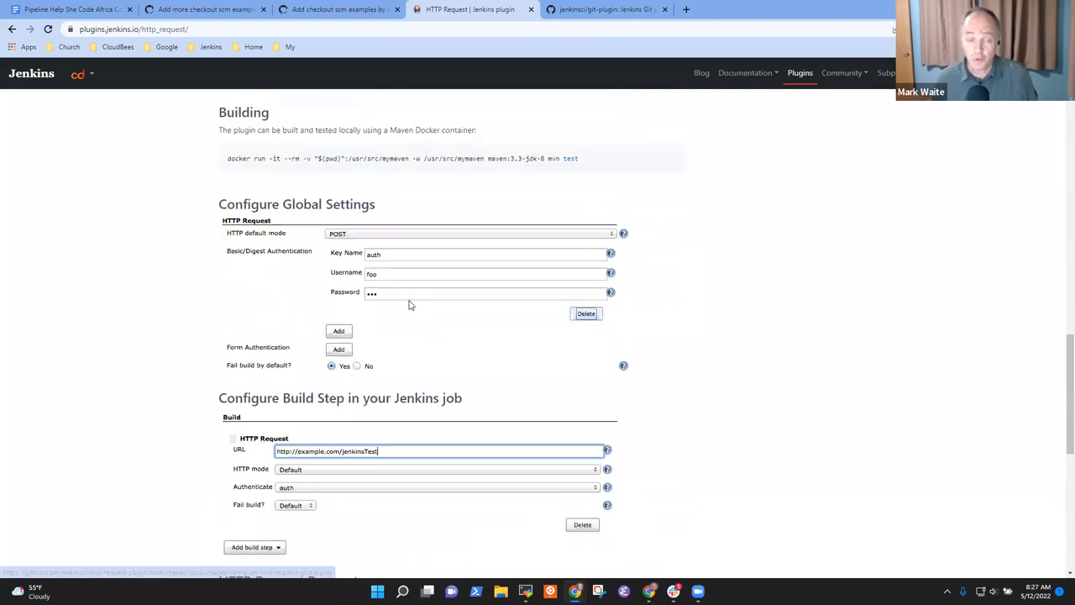
scroll(483, 320, "up", 5)
scroll(482, 320, "up", 5)
scroll(588, 315, "up", 4)
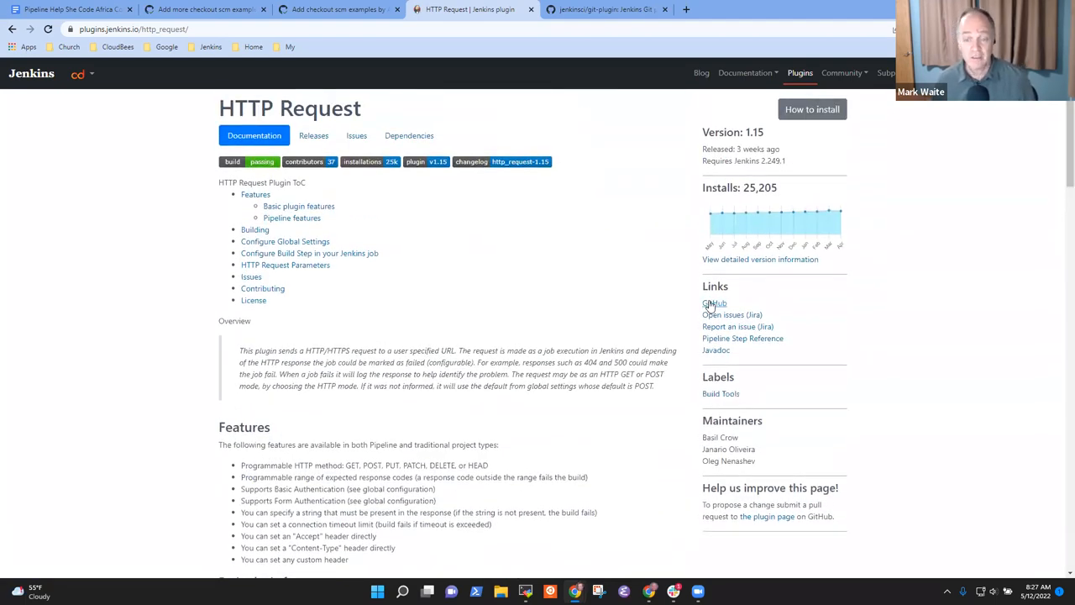
Open the plugin's GitHub source repository link in a new tab and switch to it
right_click(711, 303)
left_click(422, 290)
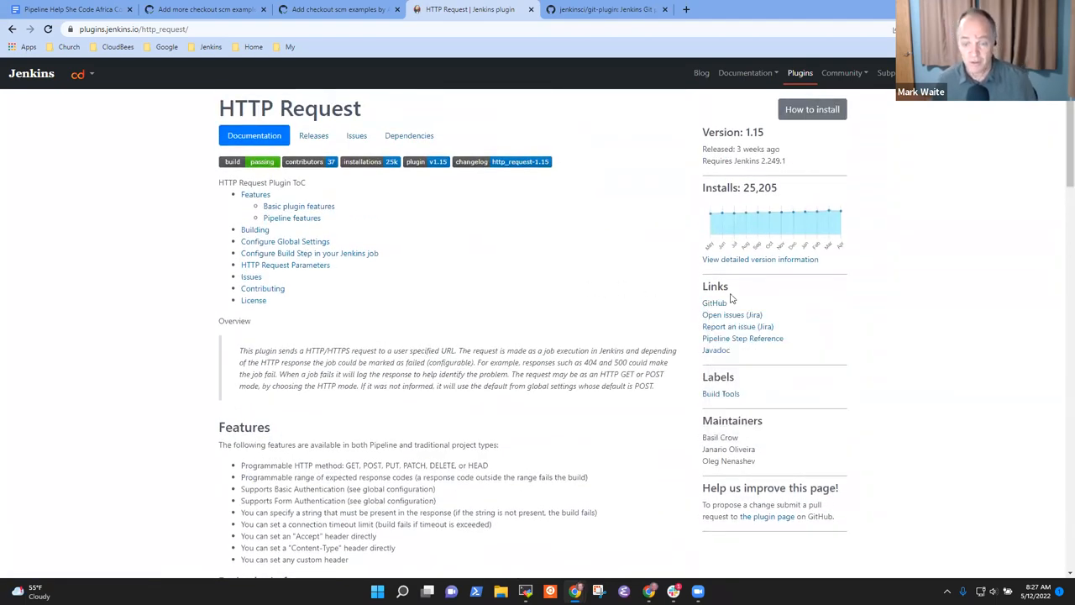
right_click(716, 304)
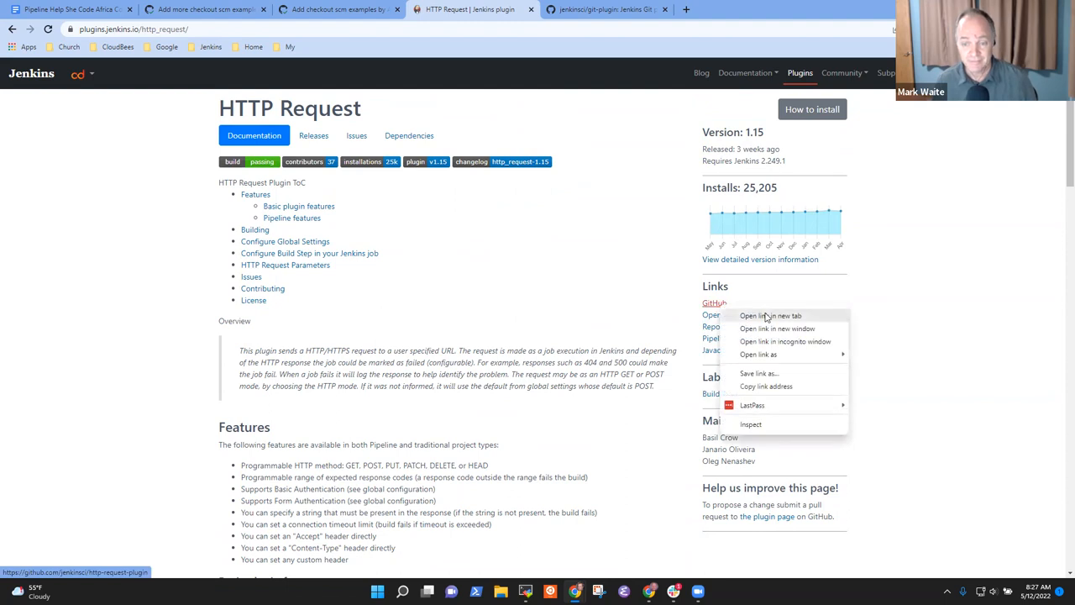
left_click(766, 316)
left_click(731, 9)
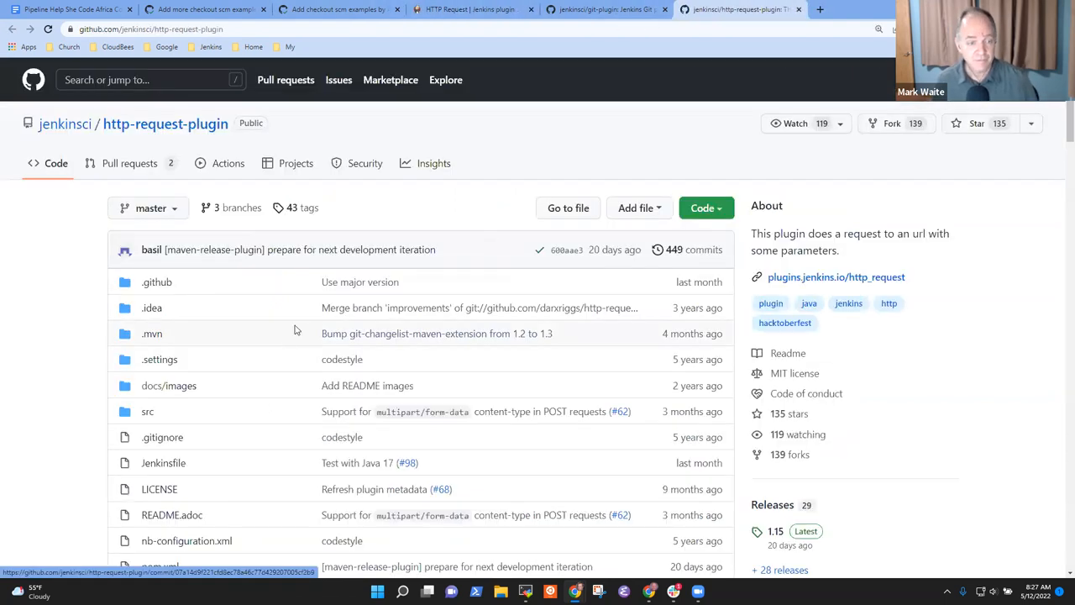
scroll(307, 312, "down", 4)
scroll(252, 312, "down", 4)
scroll(215, 361, "down", 5)
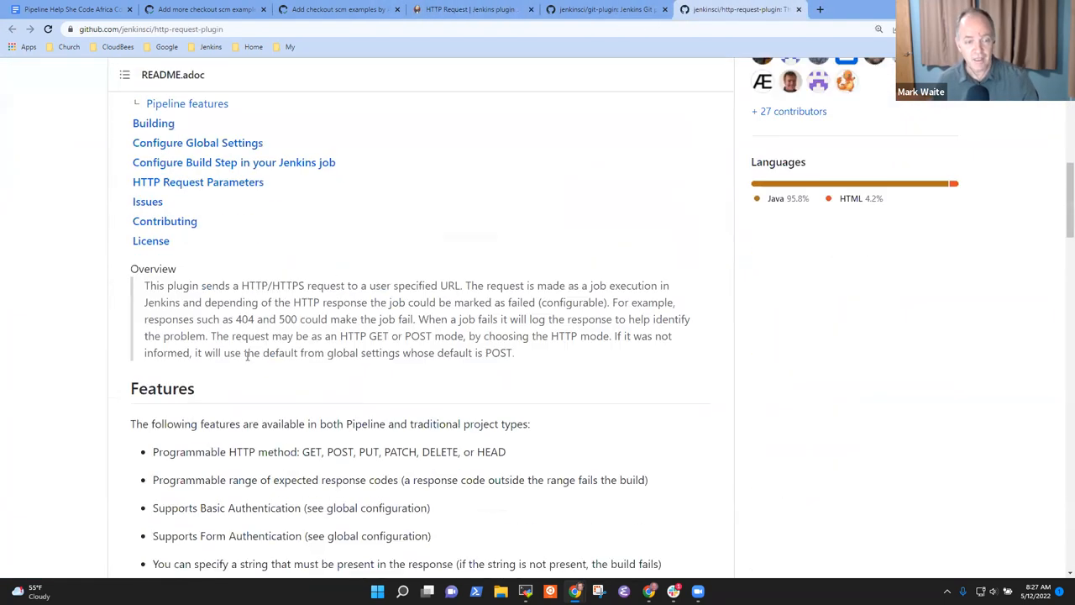
scroll(252, 361, "down", 4)
scroll(261, 365, "down", 4)
scroll(272, 367, "down", 4)
scroll(272, 367, "down", 5)
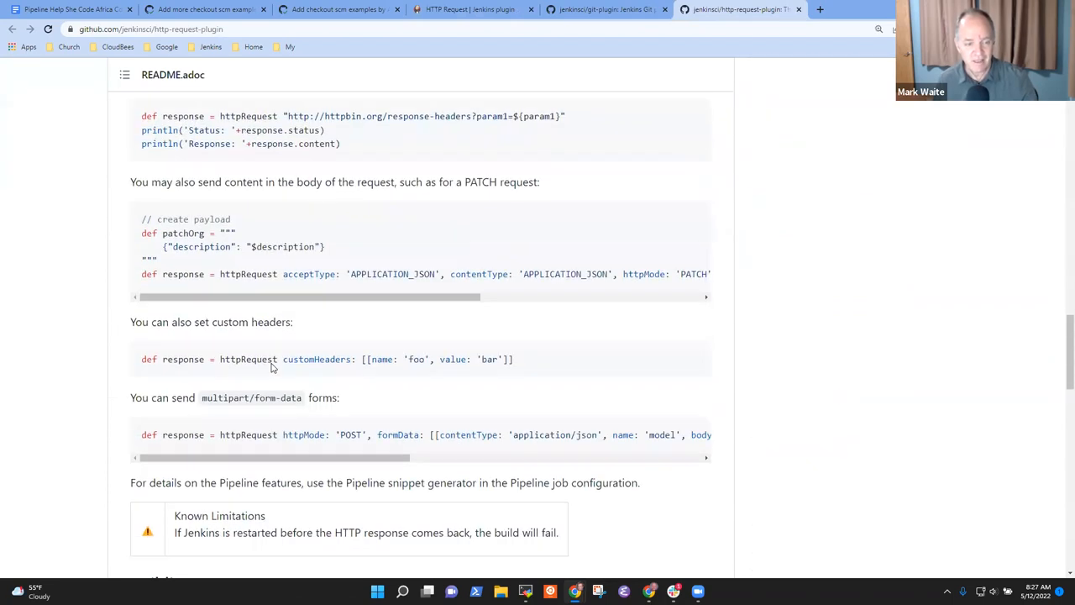
scroll(278, 367, "down", 5)
scroll(286, 367, "down", 4)
scroll(299, 369, "down", 3)
scroll(298, 369, "down", 5)
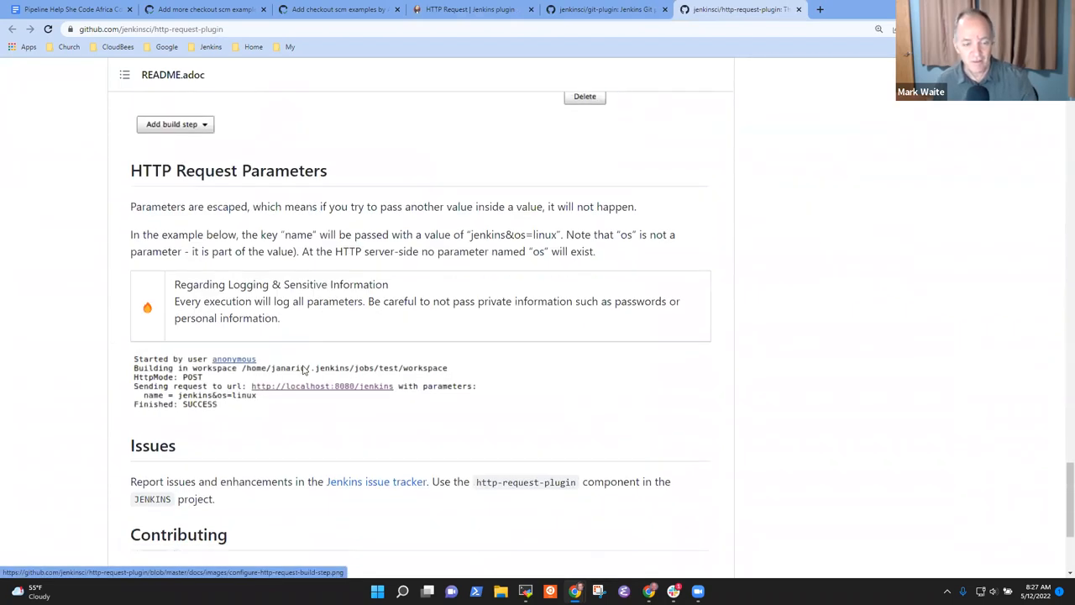
scroll(302, 370, "down", 4)
scroll(307, 371, "up", 3)
scroll(317, 375, "up", 10)
scroll(317, 375, "up", 6)
scroll(323, 370, "up", 5)
scroll(336, 368, "up", 5)
scroll(349, 362, "up", 4)
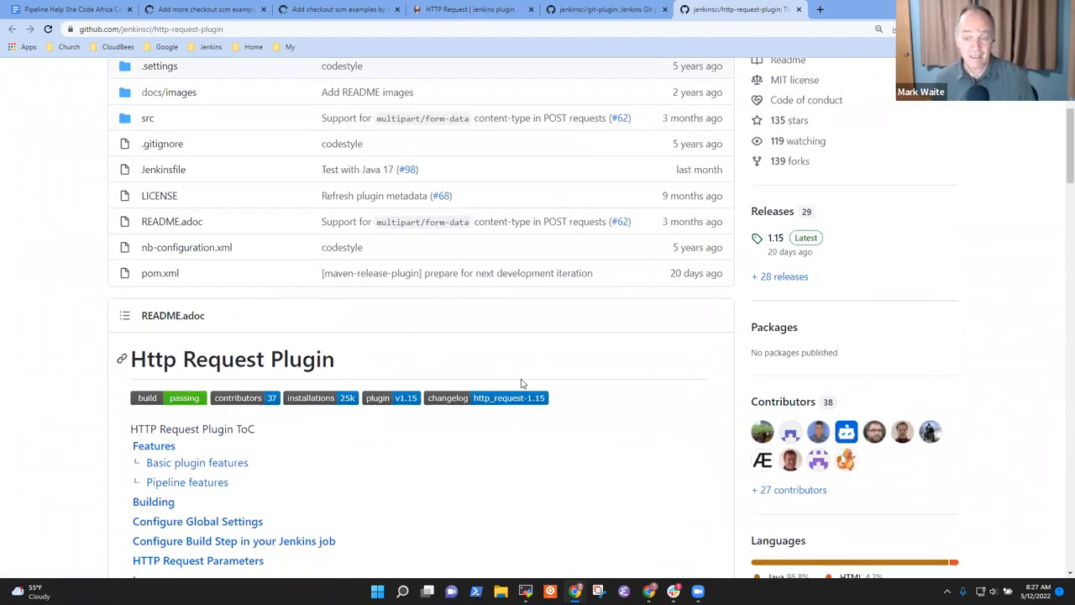
scroll(349, 362, "up", 3)
scroll(412, 378, "up", 2)
scroll(441, 394, "up", 2)
scroll(441, 394, "up", 3)
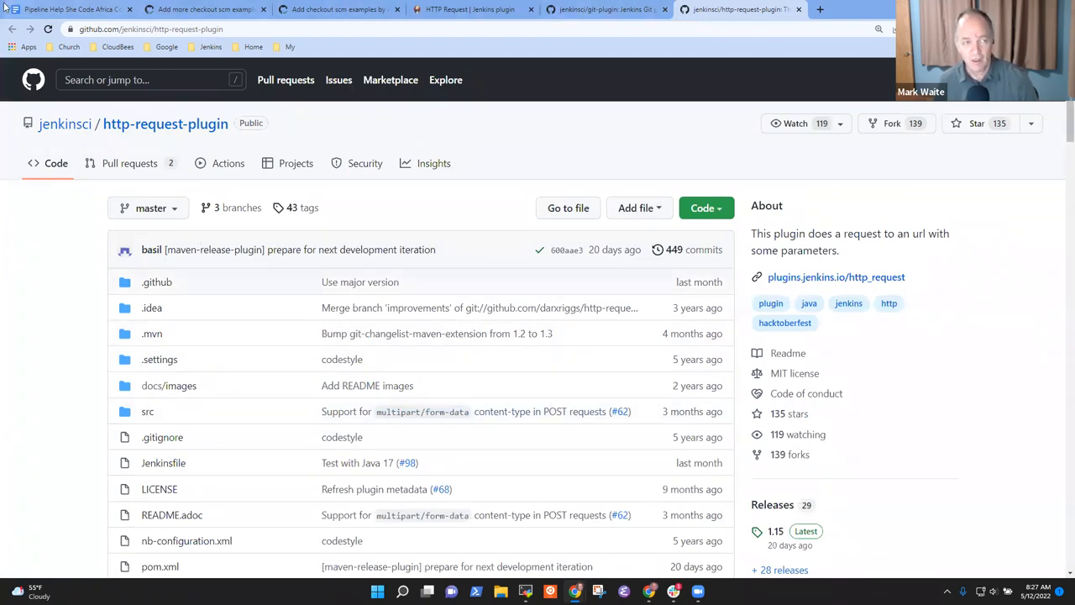
Return to the contributor notes document and start a new bullet below the git plugin item
left_click(34, 9)
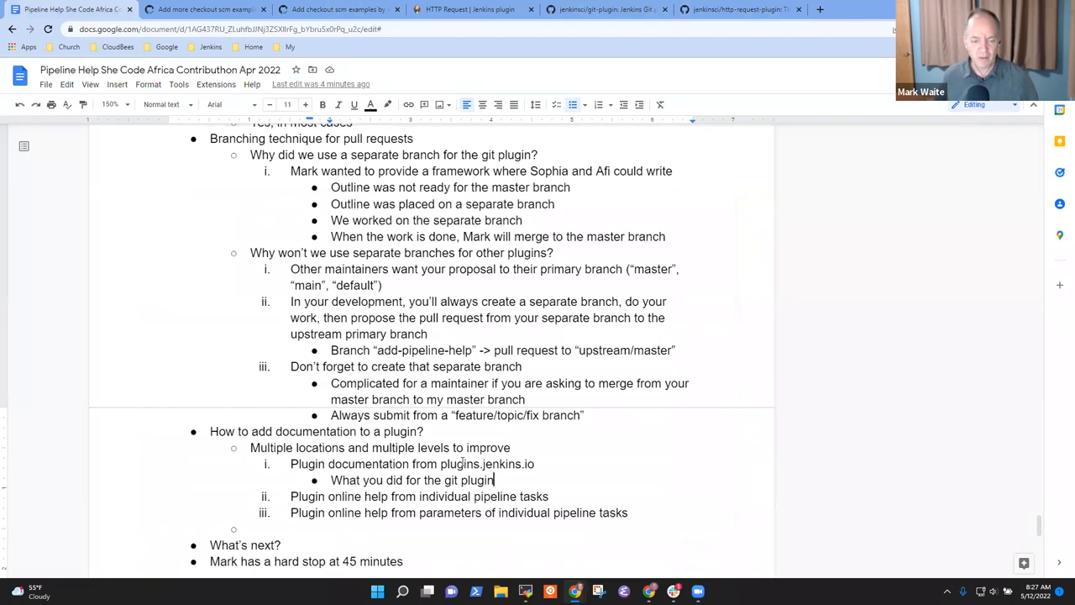
key("Return")
type("Submit a pul")
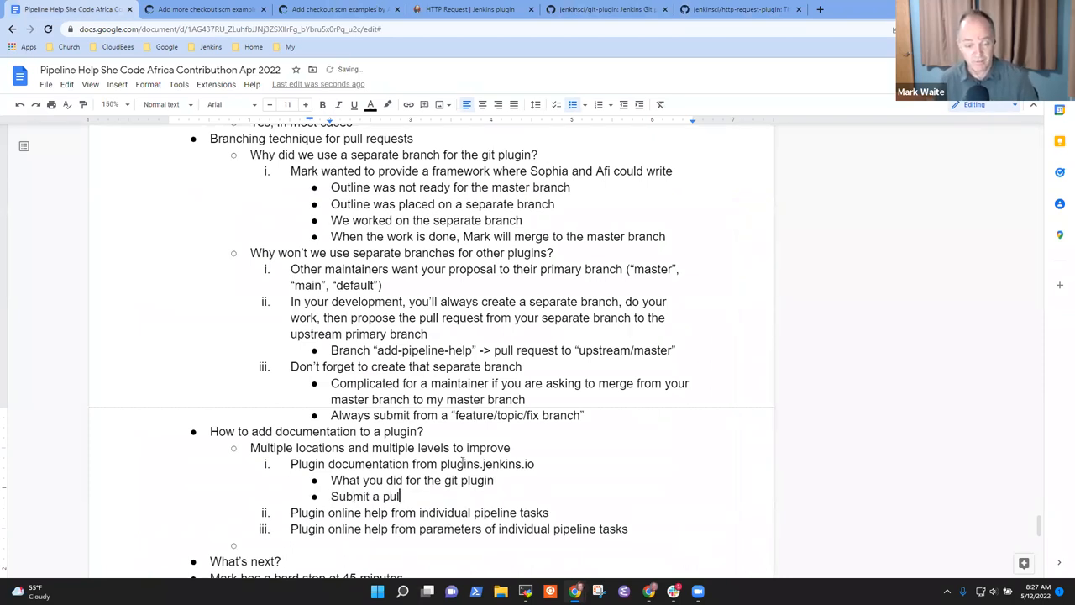
type("l request to the to")
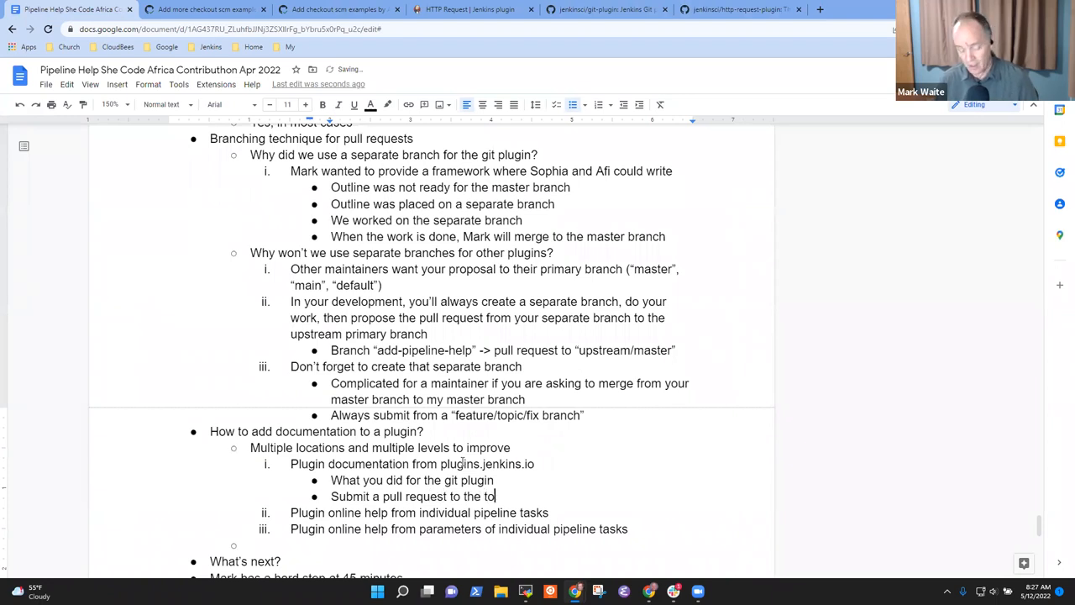
type("pevel ")
type("README ")
type("the")
type("more examples")
type(" and more tex")
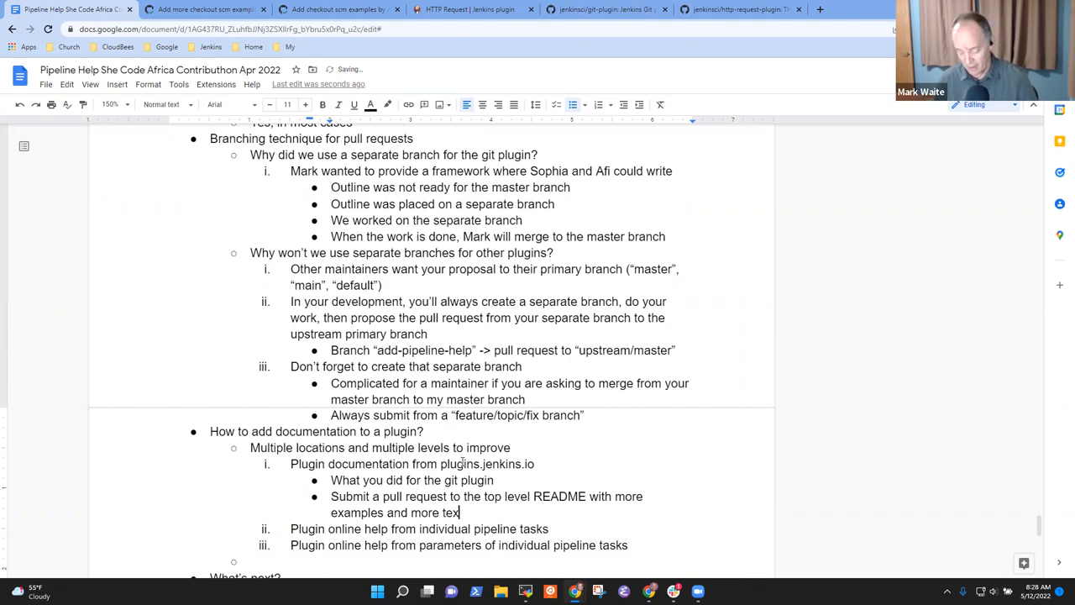
type("t describing the examples")
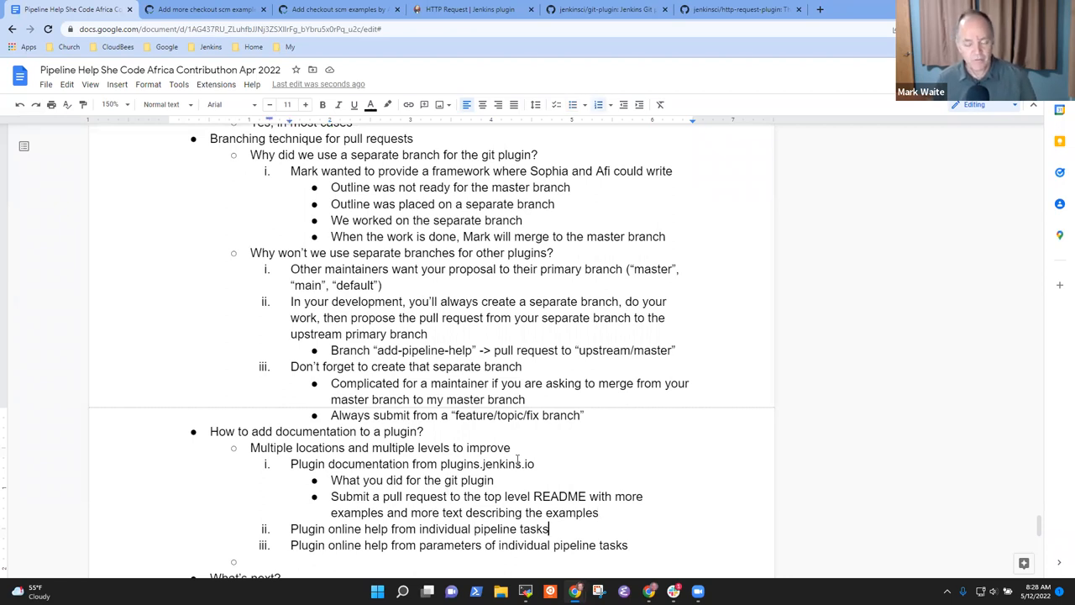
Add a nested bullet under the pipeline tasks item about incomplete task docs, fixing the typo
key("Return")
key("Tab")
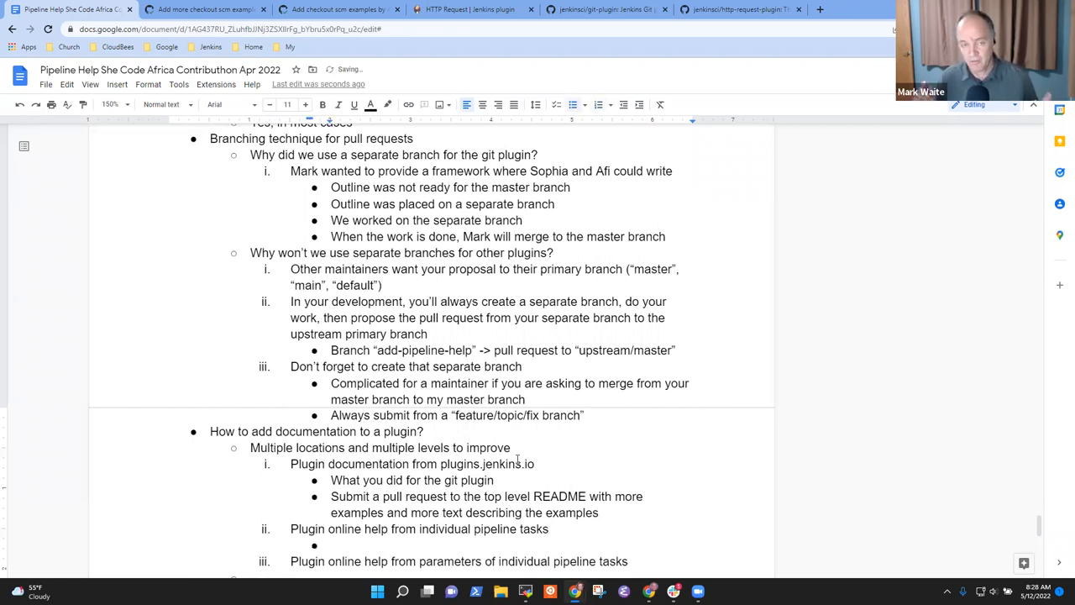
type("Man")
type("users comp")
type("the individual")
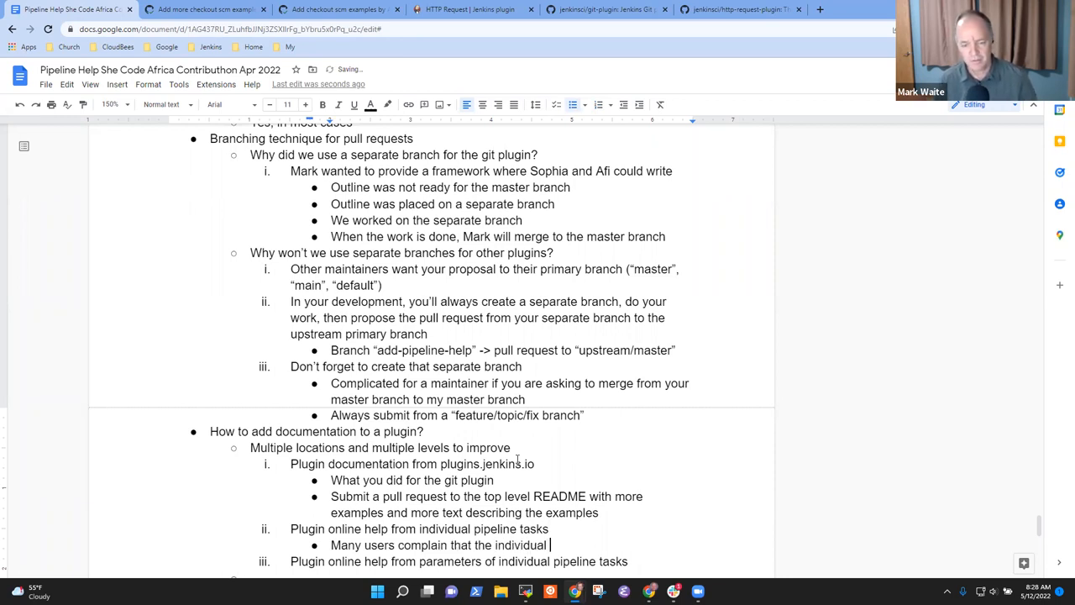
type("aip")
type("iope")
type("line task ")
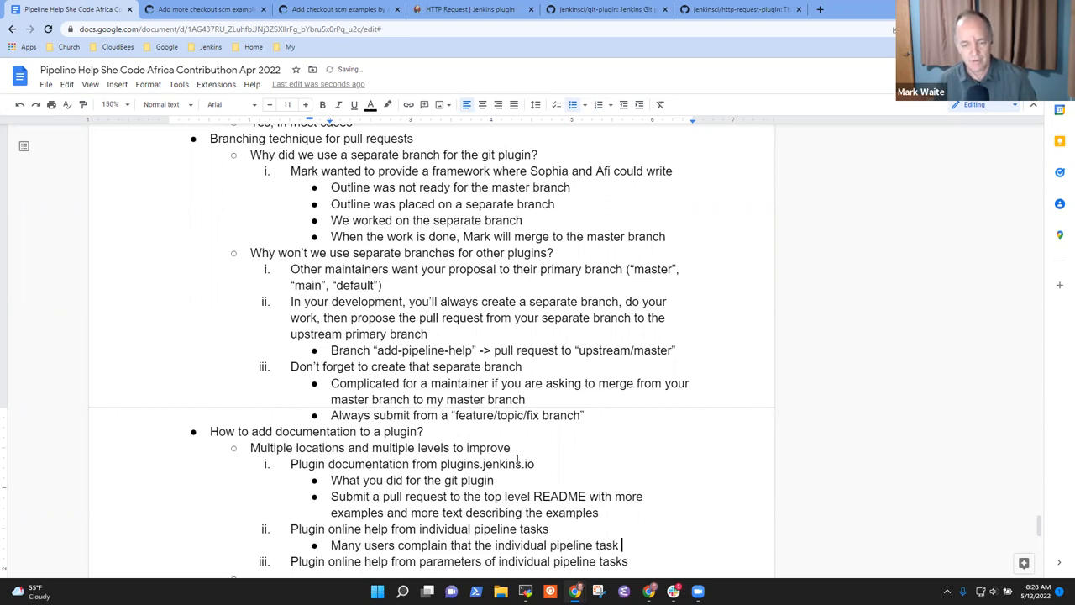
type("ocs are inado")
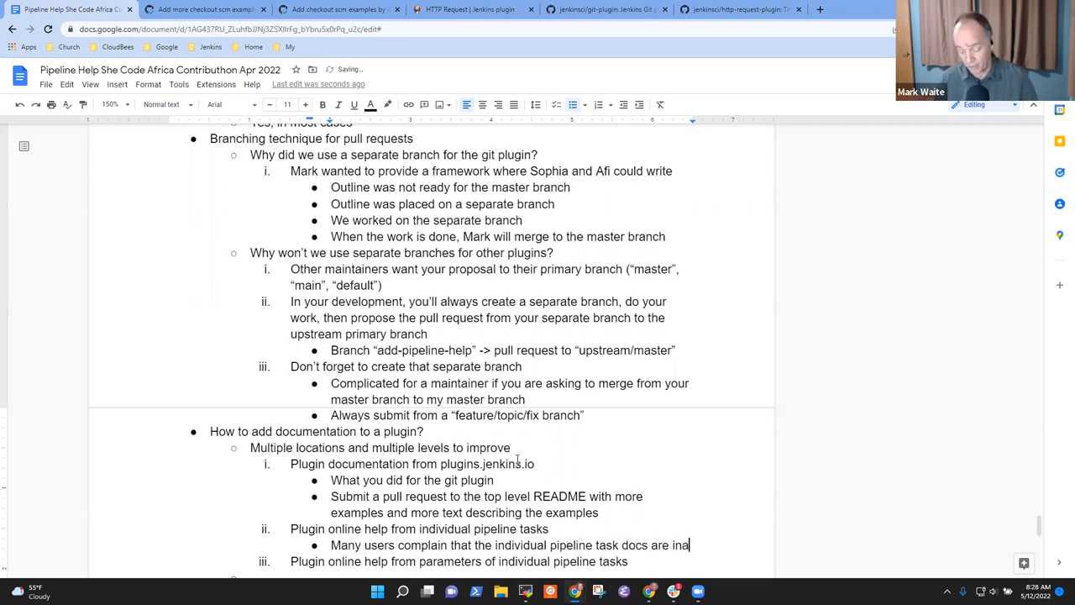
key("BackSpace")
key("BackSpace")
key("BackSpace")
type("ocs are in")
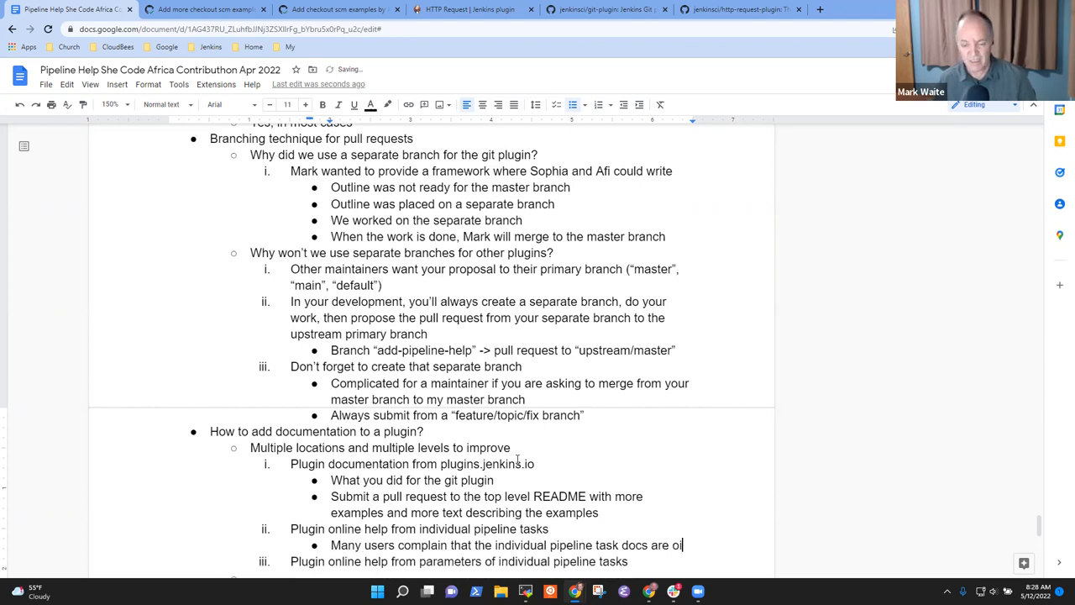
type("comp")
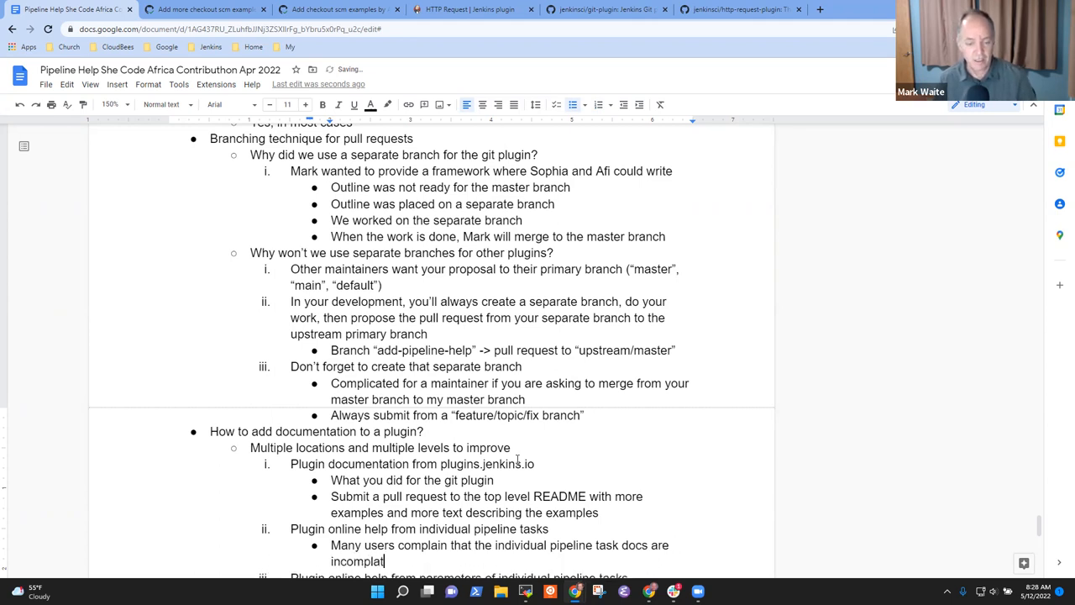
type("lete")
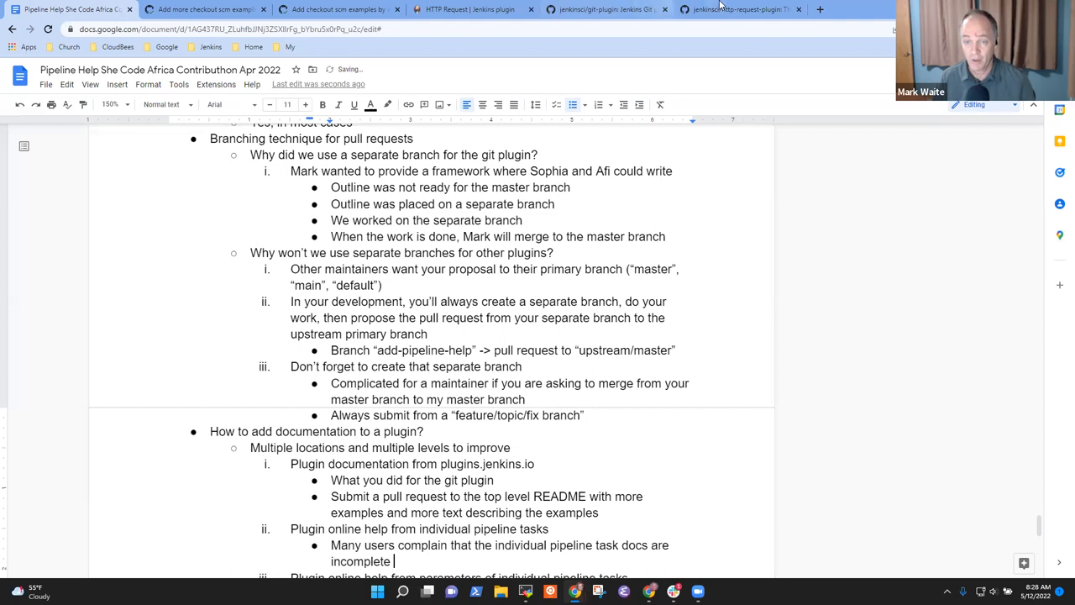
Switch through the repository tabs to the HTTP Request plugin page and select its heading
left_click(720, 9)
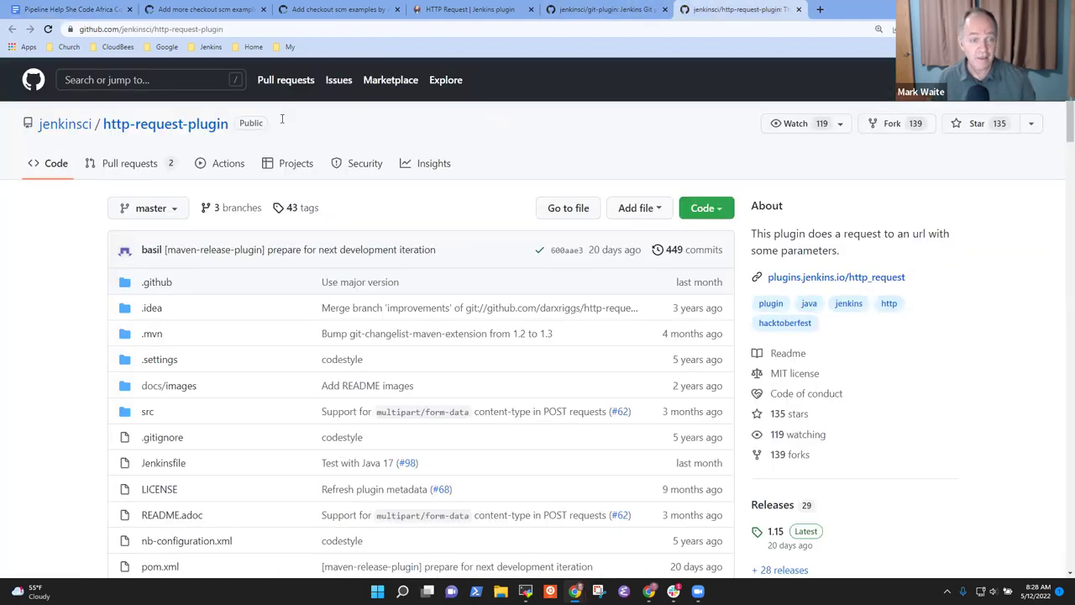
left_click(605, 9)
left_click(481, 10)
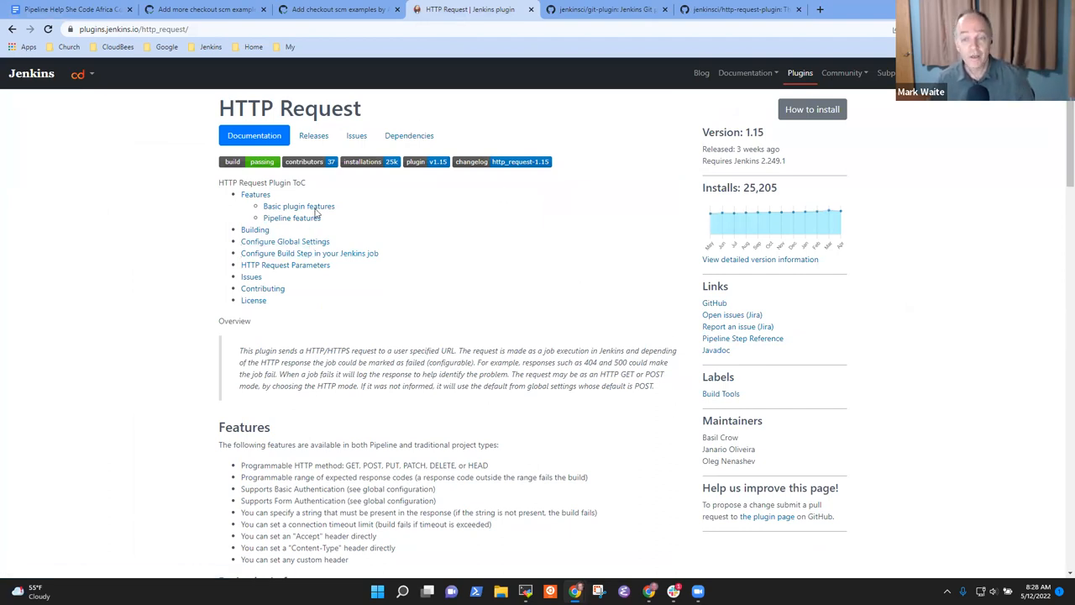
triple_click(254, 106)
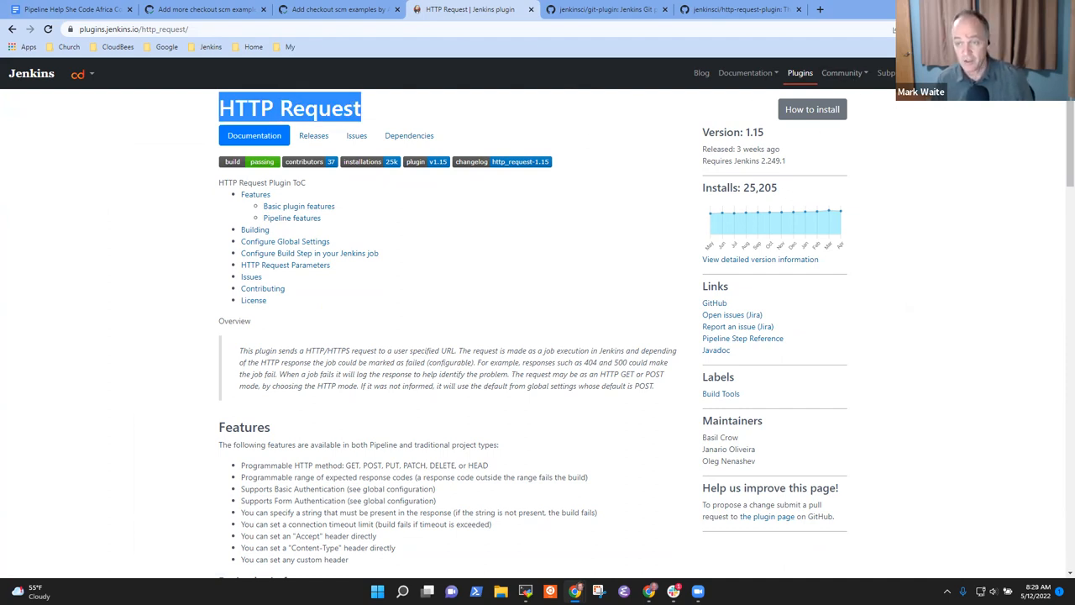
Try the Documentation and Community nav items, then go to the main jenkins.io site
left_click(747, 73)
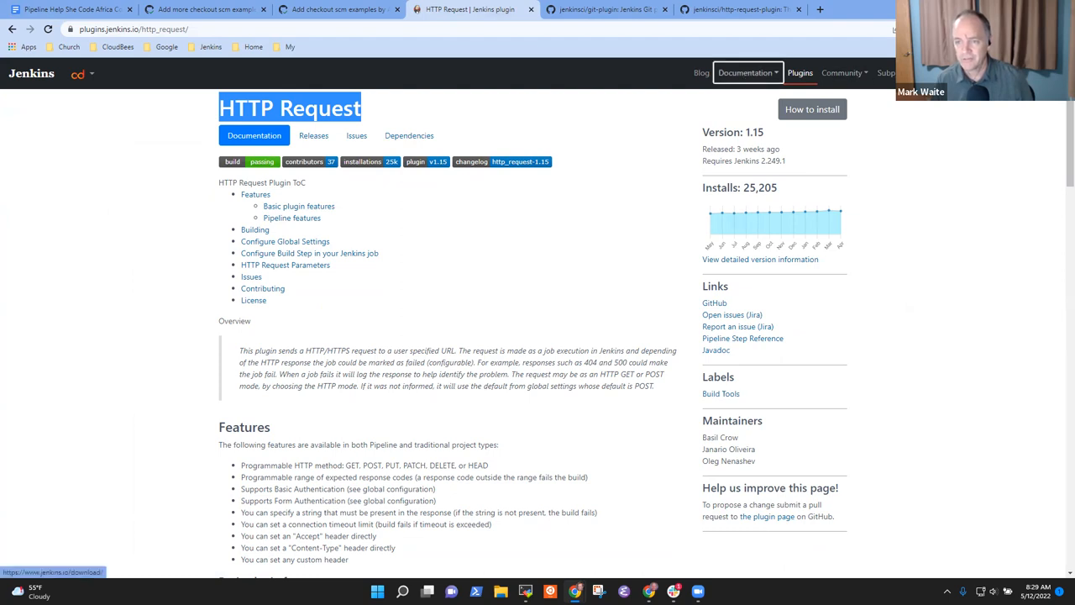
left_click(843, 74)
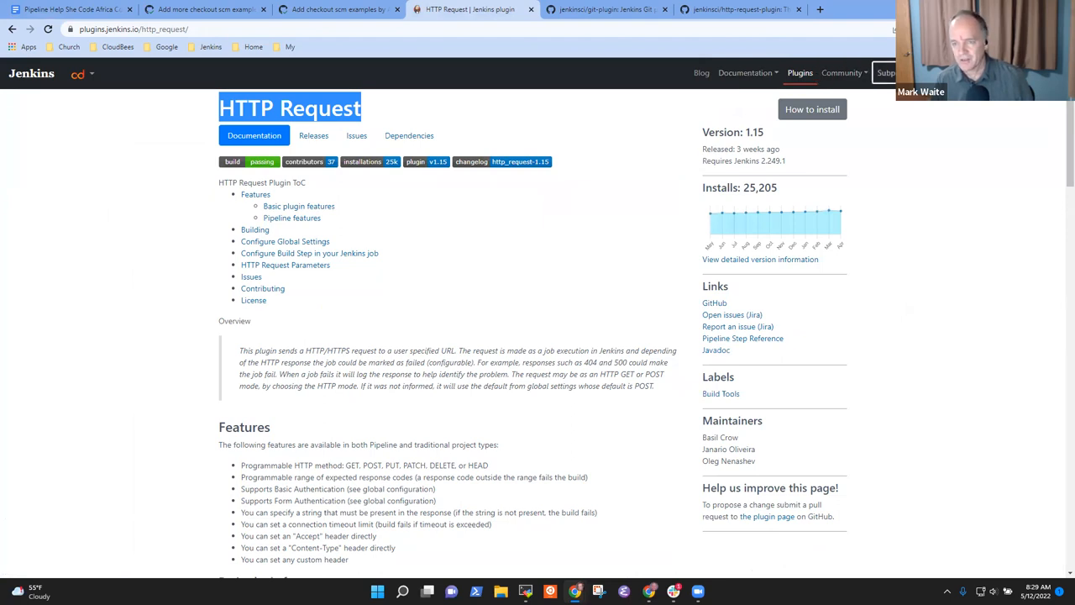
left_click(886, 73)
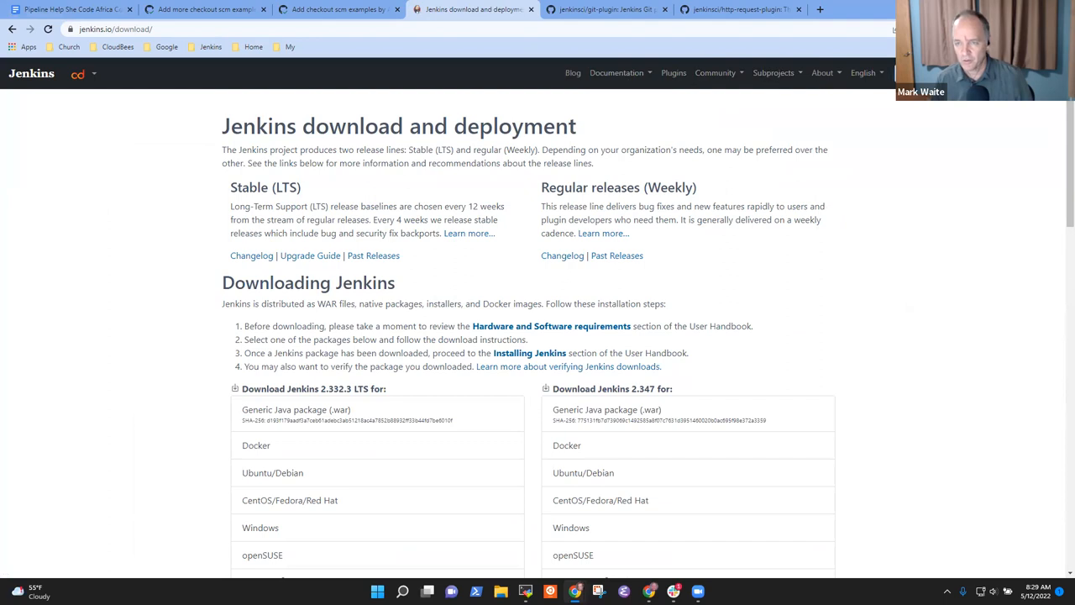
Search the Jenkins docs for HTTP Request and view the httpRequest step reference page
left_click(898, 73)
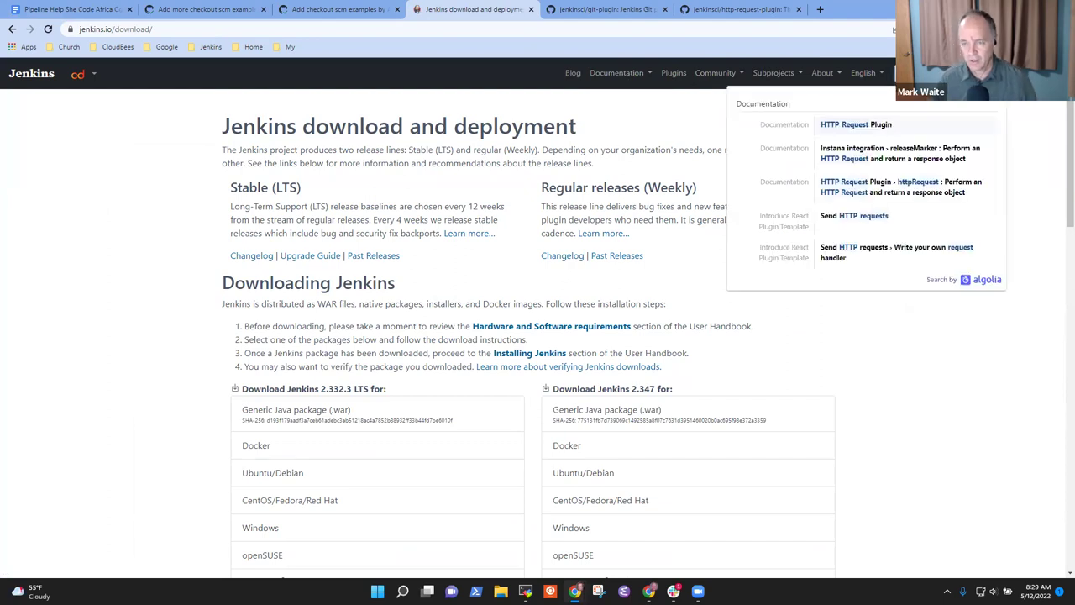
left_click(843, 124)
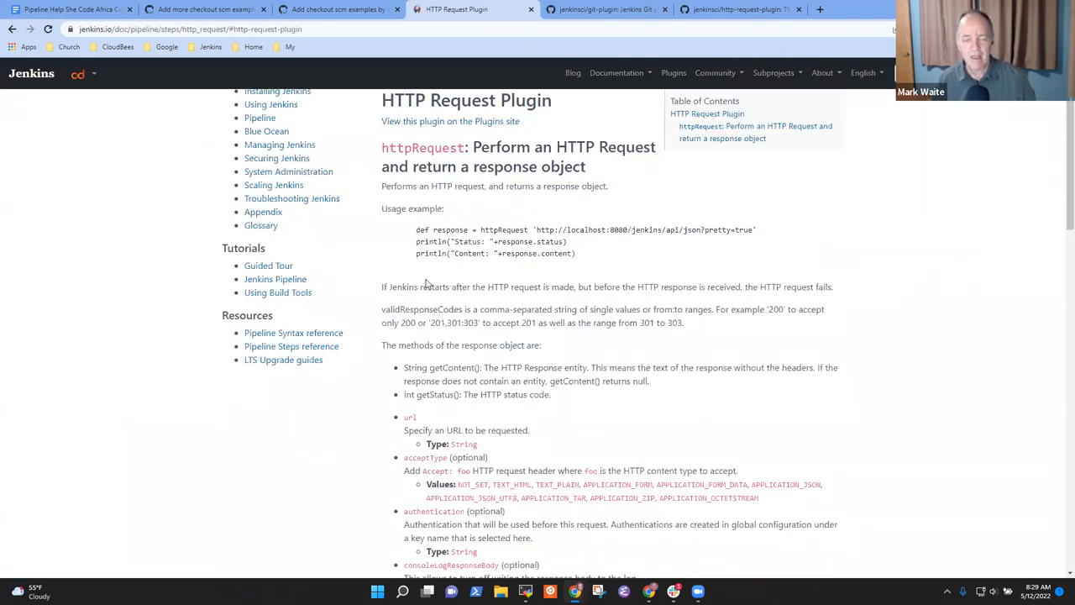
scroll(428, 281, "up", 2)
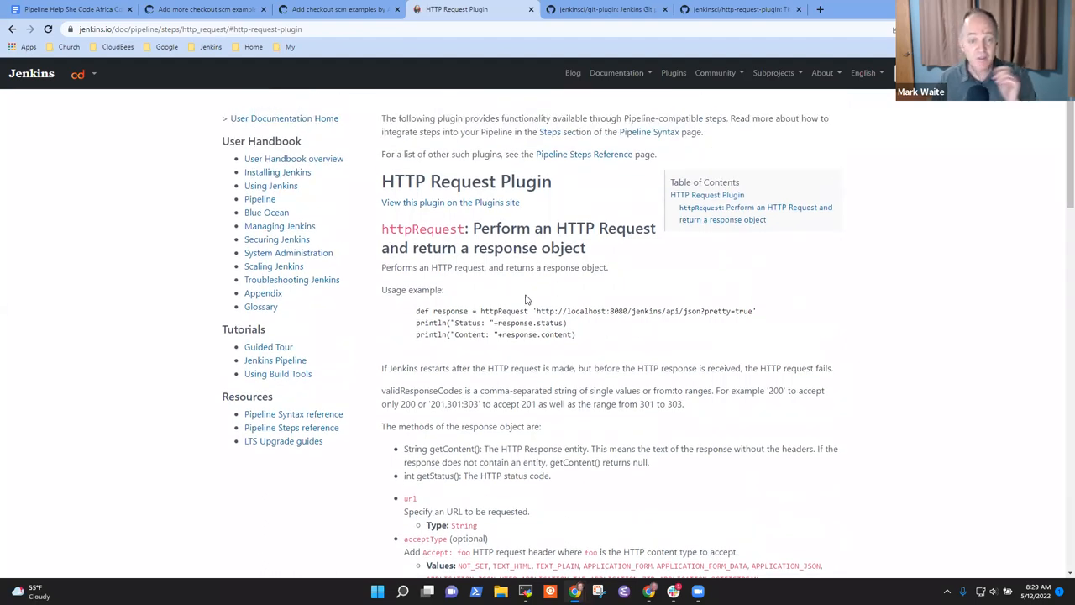
scroll(529, 298, "down", 2)
scroll(541, 302, "down", 2)
scroll(554, 307, "down", 2)
scroll(555, 307, "up", 2)
scroll(588, 313, "up", 1)
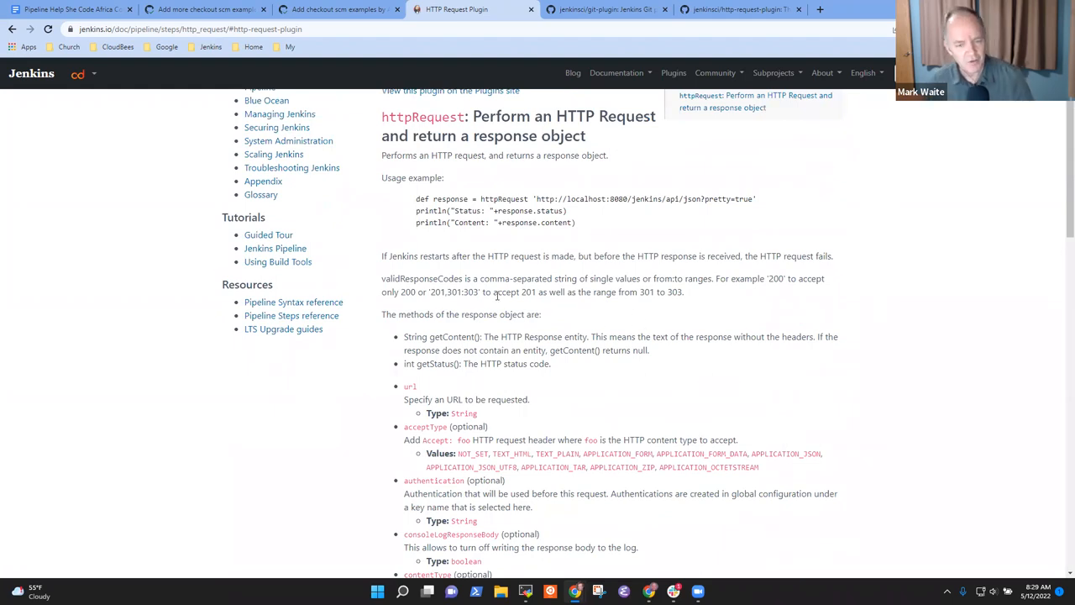
scroll(599, 350, "up", 2)
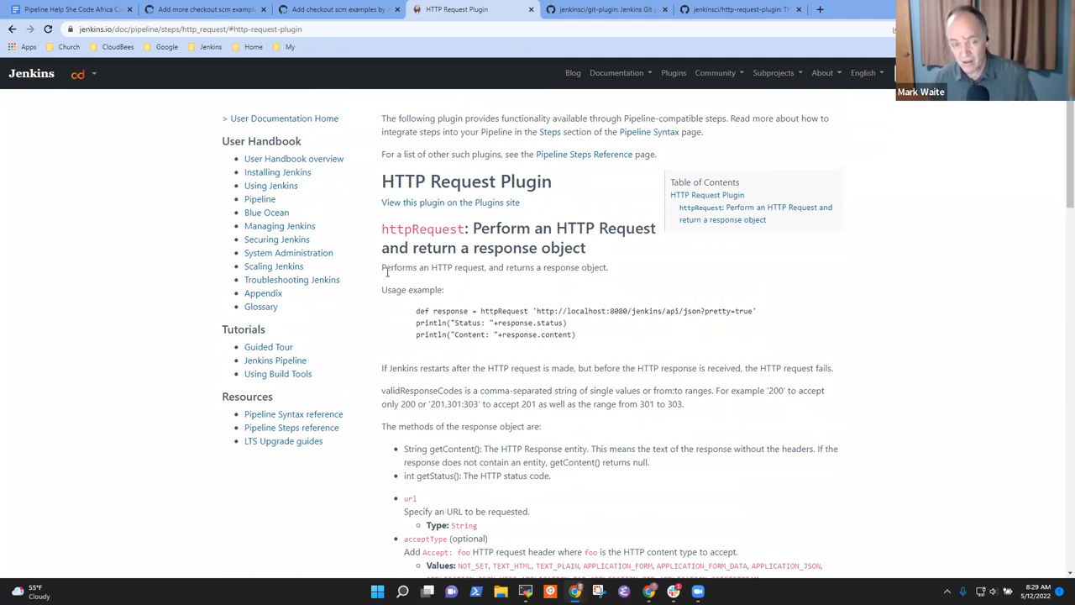
left_click_drag(374, 267, 580, 269)
left_click(588, 271)
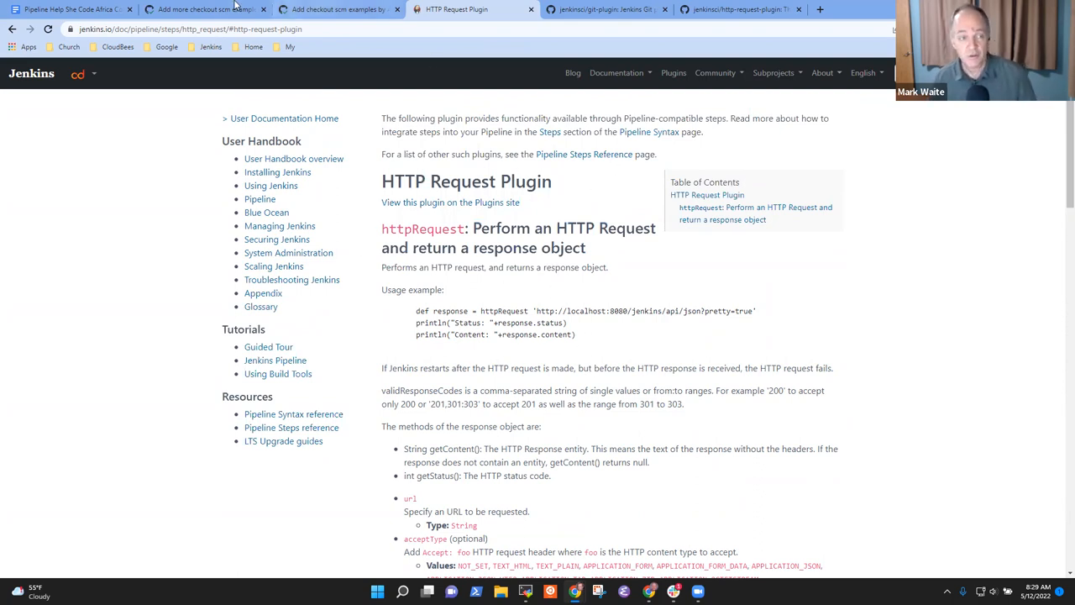
Add a bullet saying task docs live in plugin source and are automatically extracted to the online docs page
left_click(76, 9)
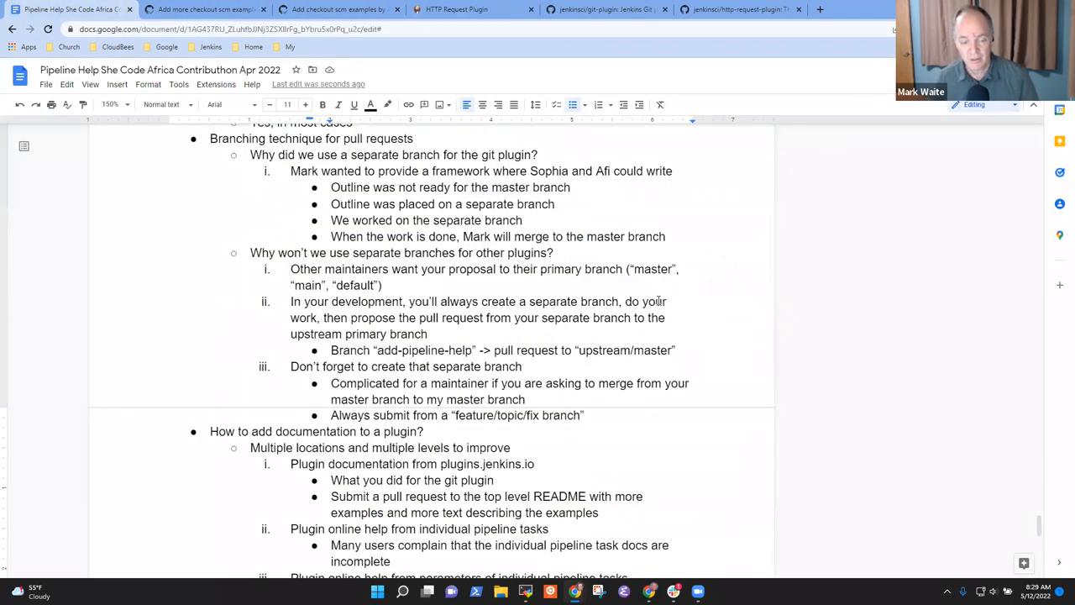
key("Return")
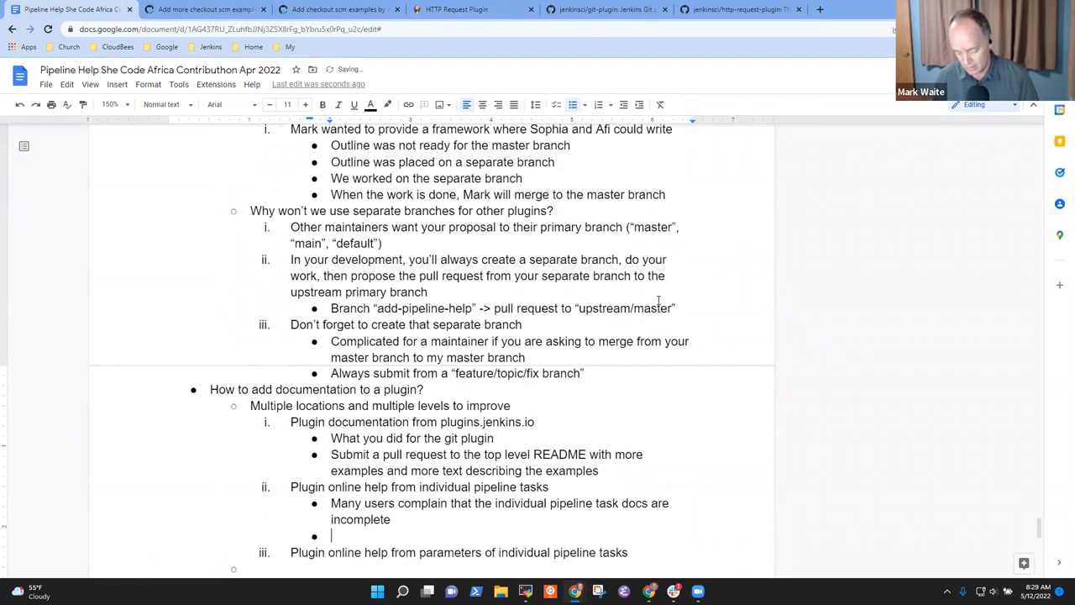
type("Pipeline")
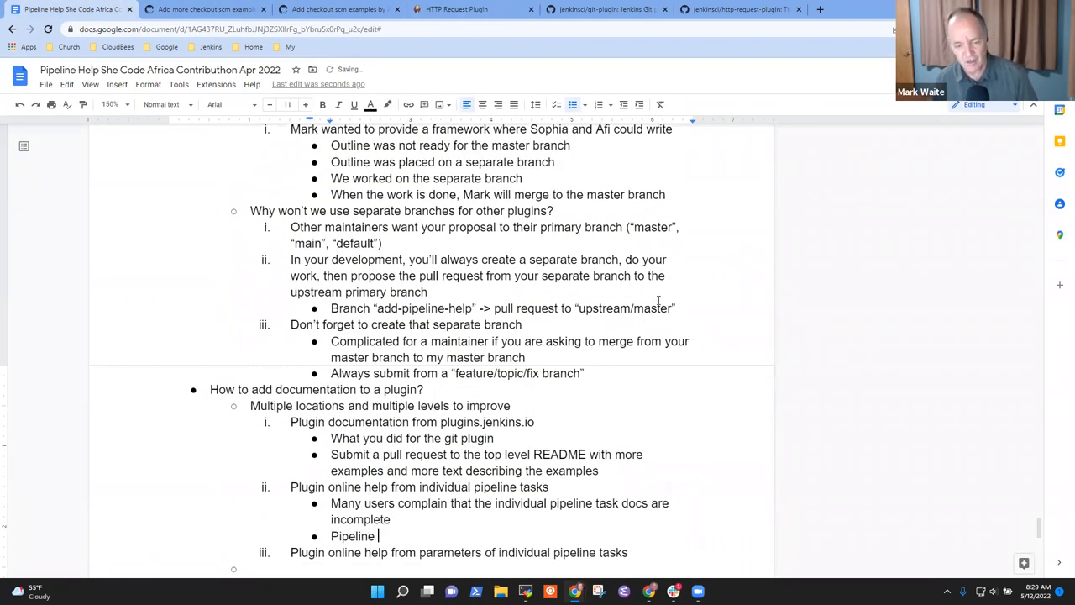
type("tasks document ")
type("tion ")
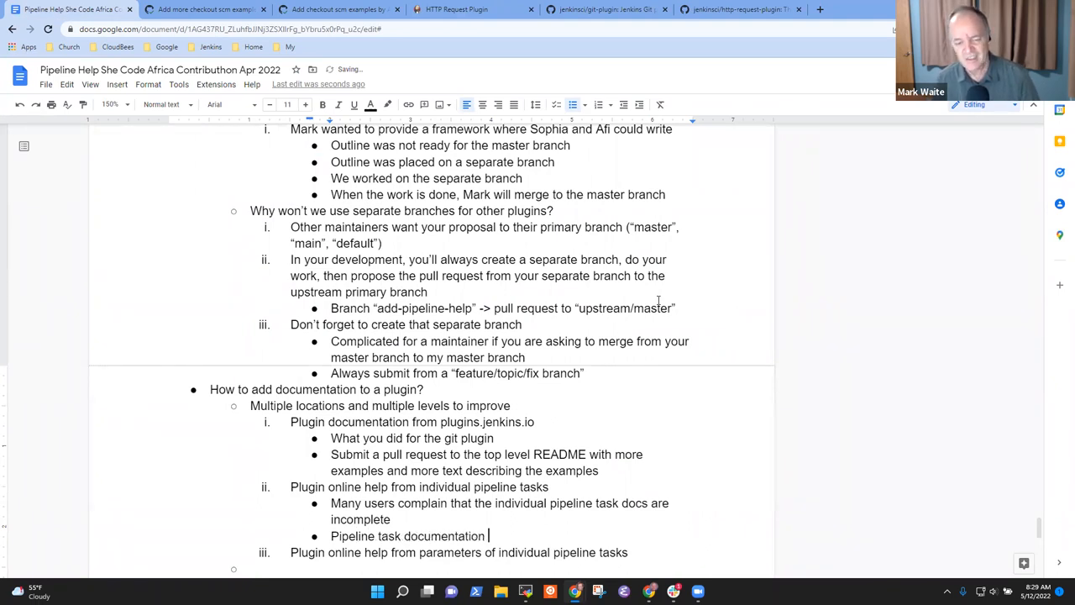
type("is ins")
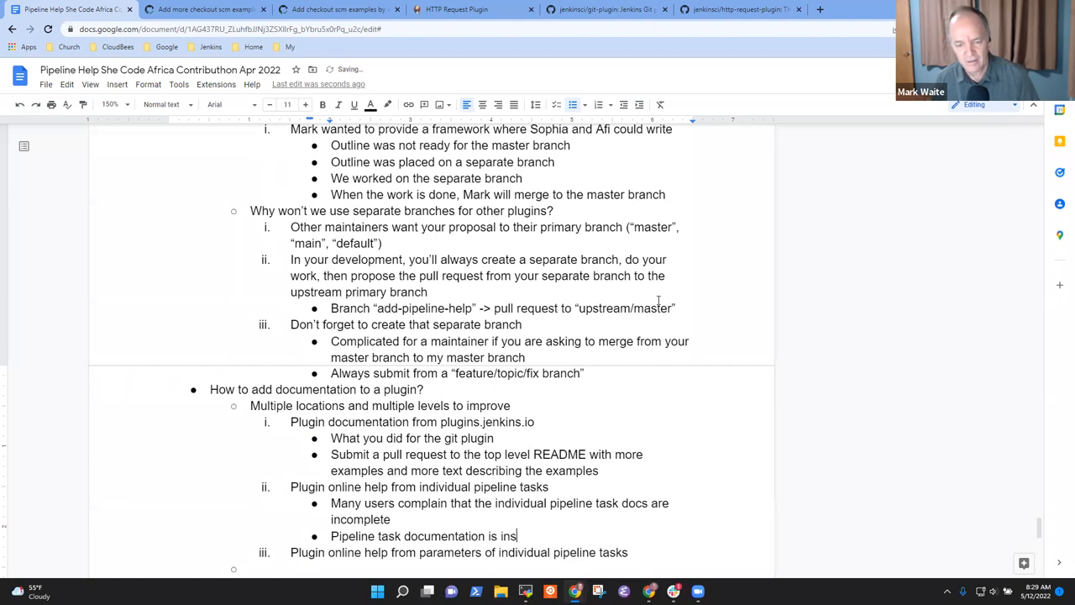
type("ide the plug")
type("in source code")
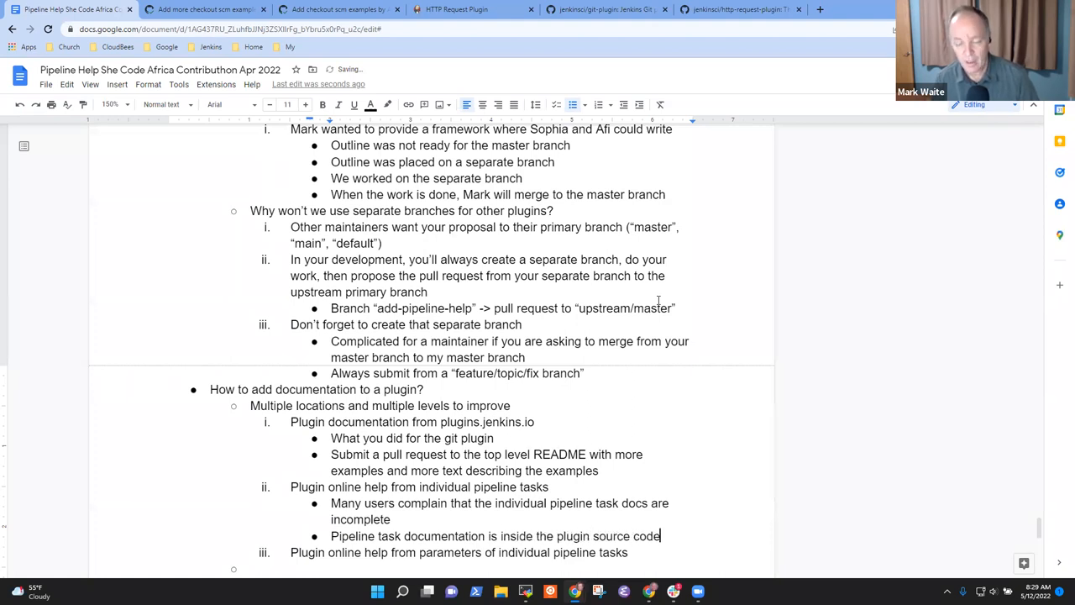
type("because it is ")
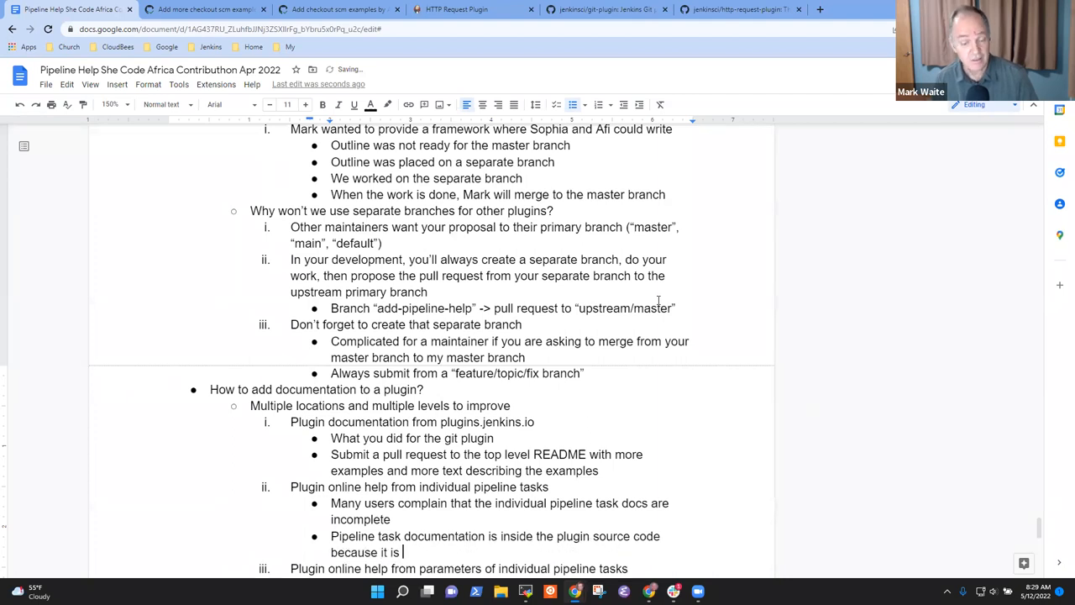
type("displayed t")
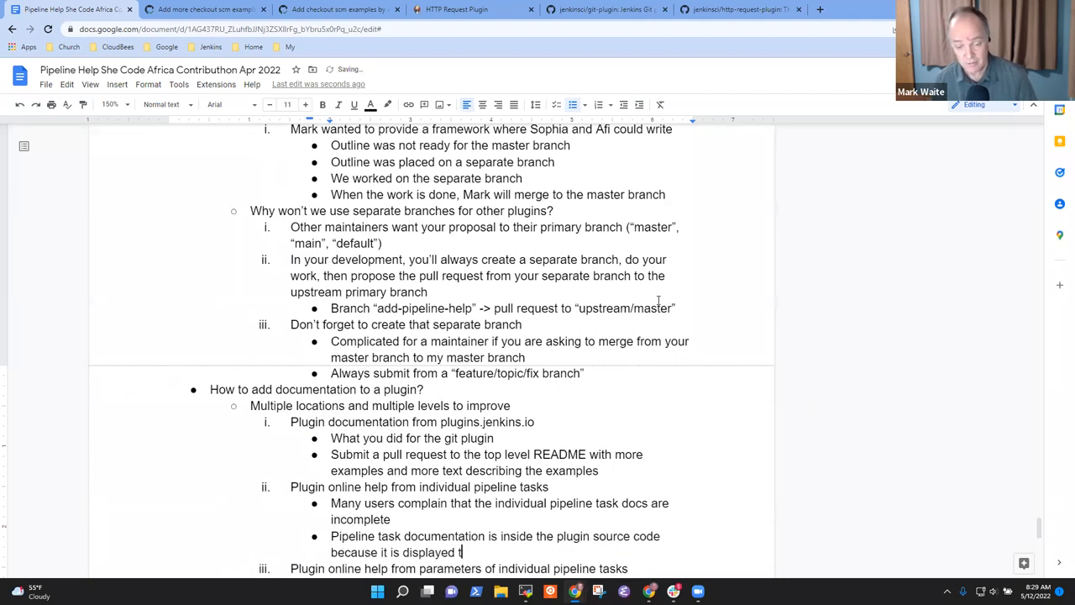
type("o the user as")
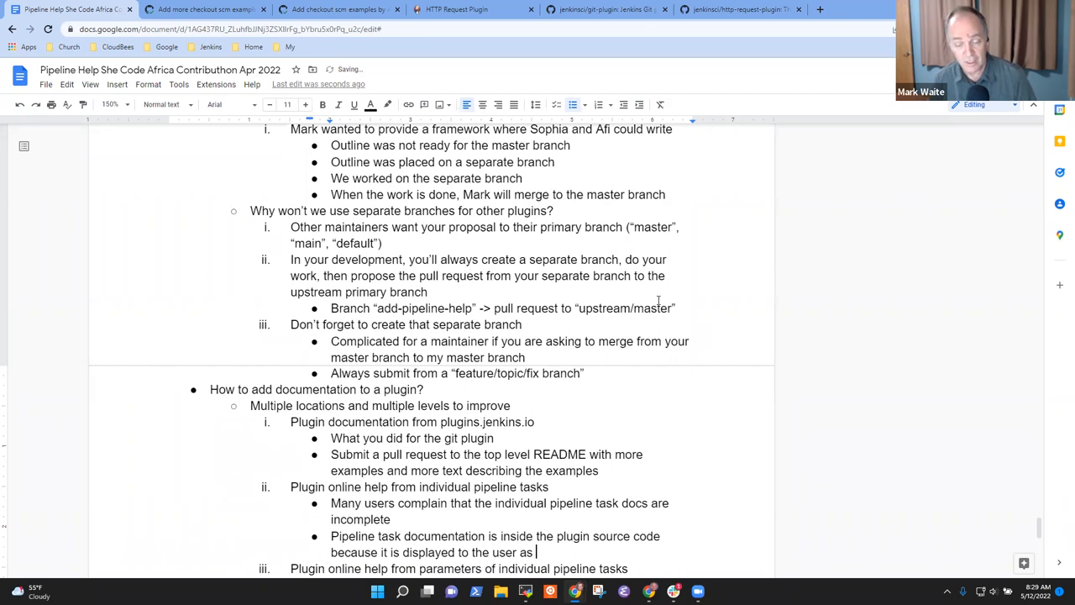
type("e and is alr")
type("o ")
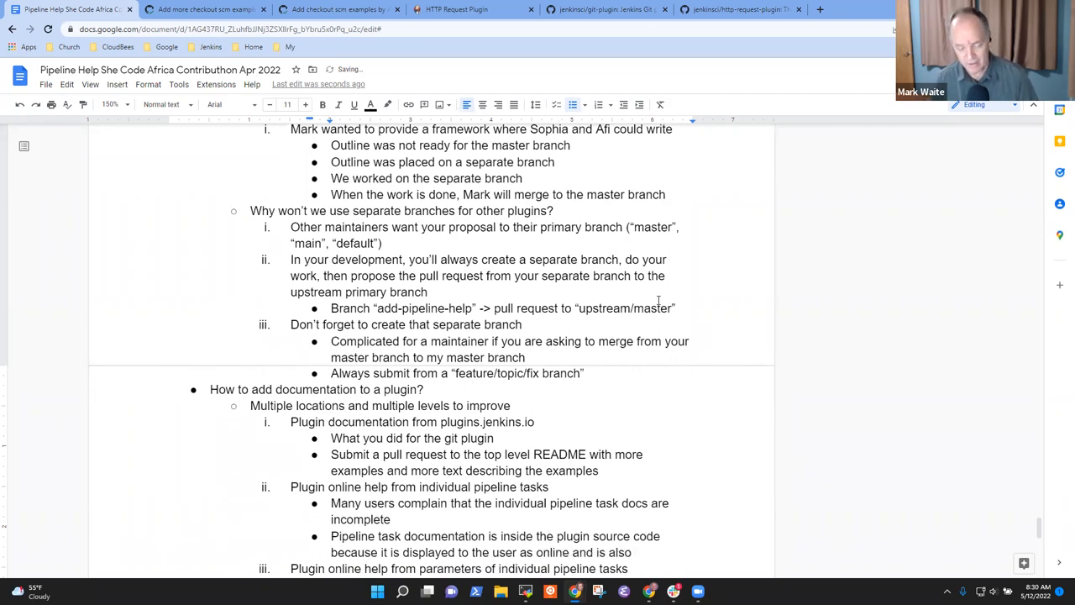
type("aut")
type("mativallty")
key("BackSpace")
key("BackSpace")
type("c")
key("BackSpace")
key("BackSpace")
key("BackSpace")
type("cally e")
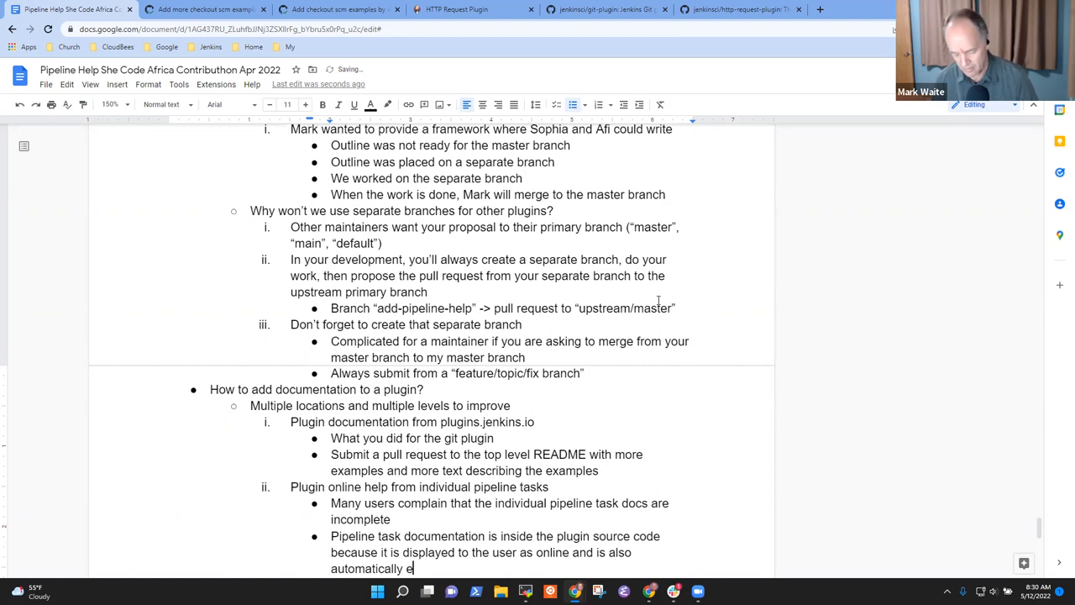
type("xtracted to the")
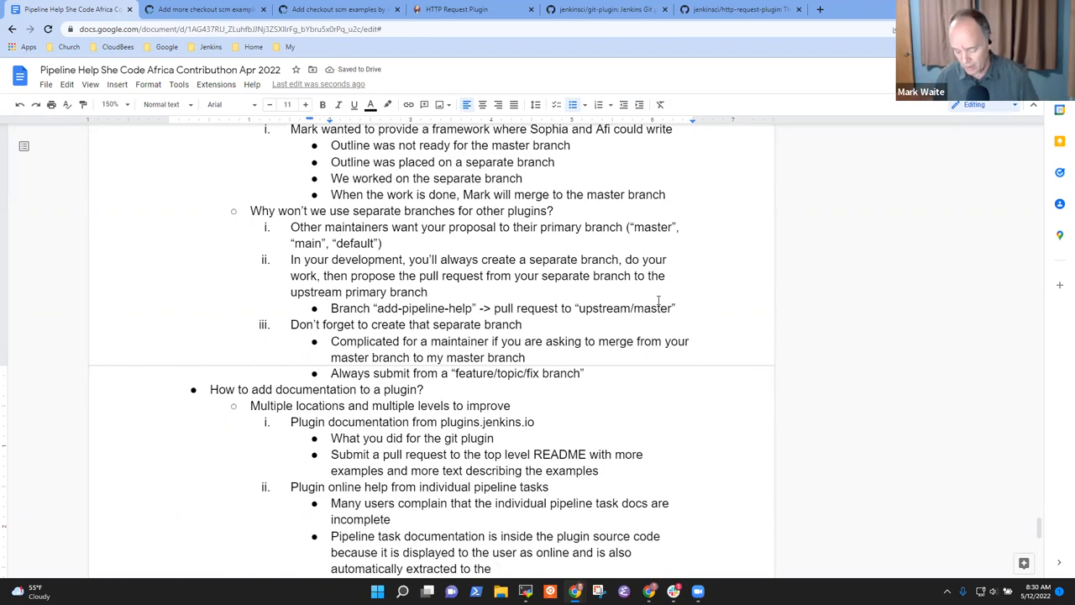
type(" onlk e")
key("BackSpace")
key("BackSpace")
type("ine docs page")
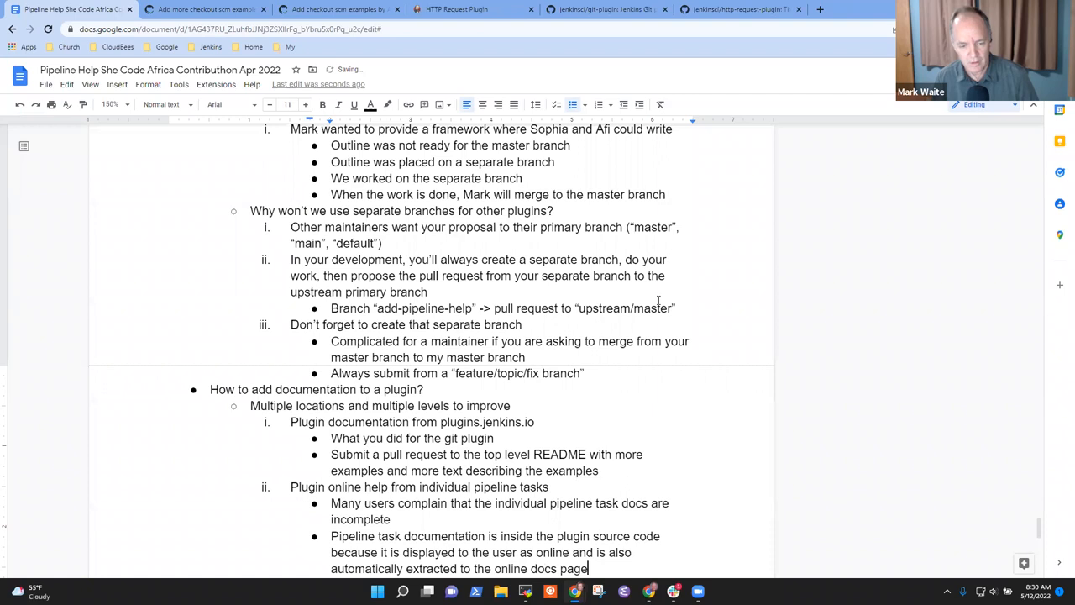
key("Return")
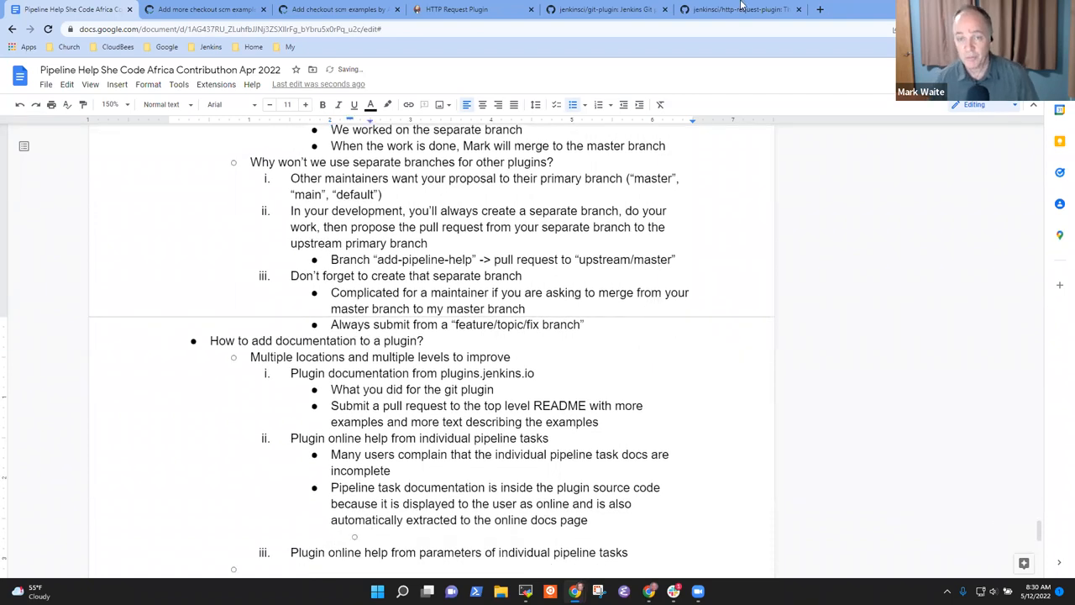
Revisit the git-plugin, pull request and http-request-plugin tabs, landing on the HTTP Request Plugin docs page
left_click(605, 10)
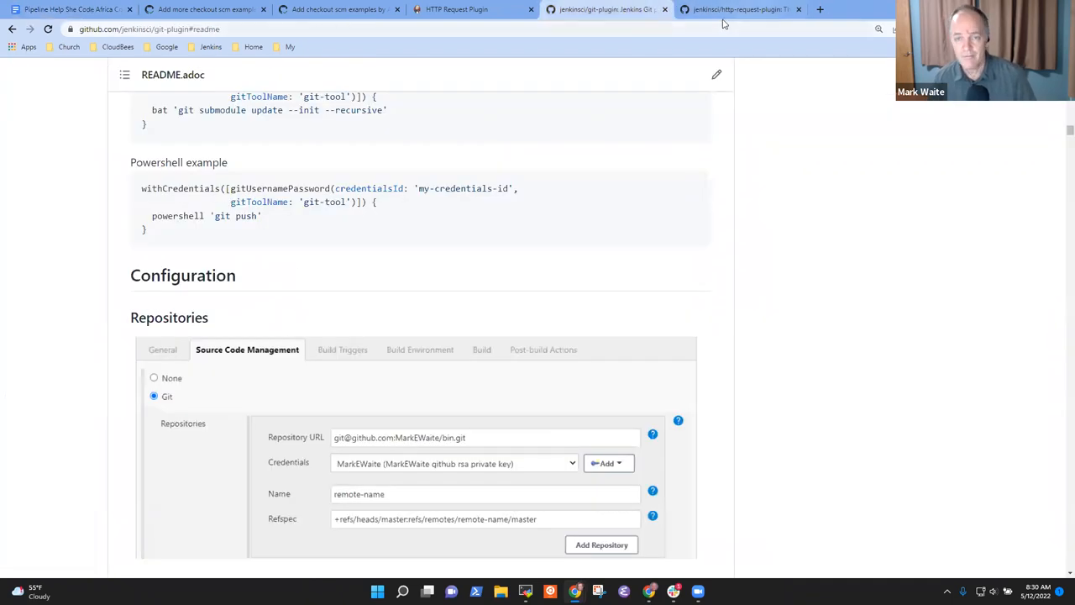
left_click(336, 9)
left_click(739, 9)
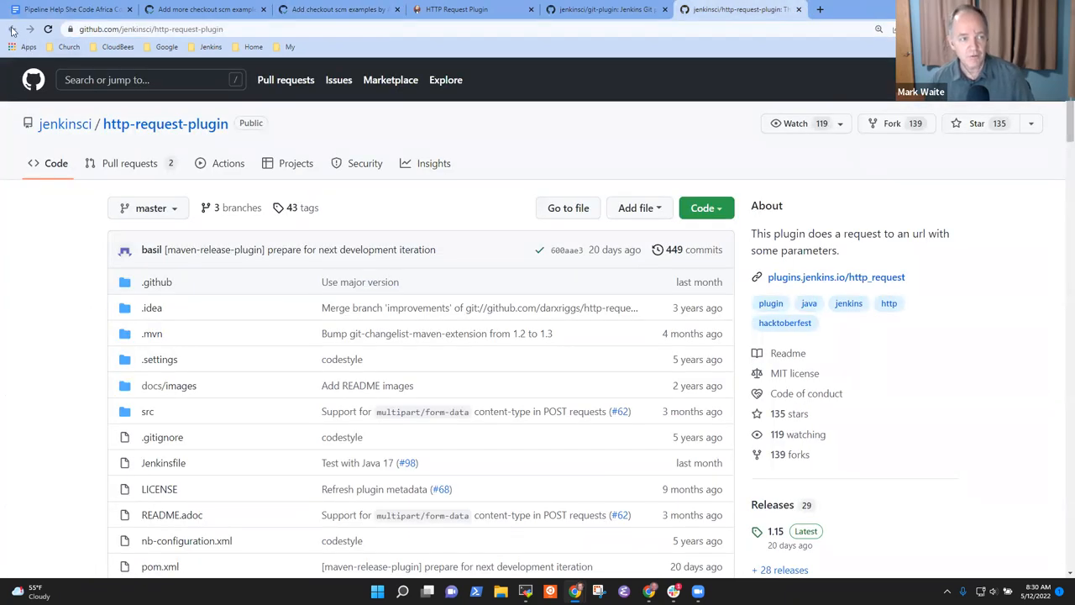
left_click(618, 9)
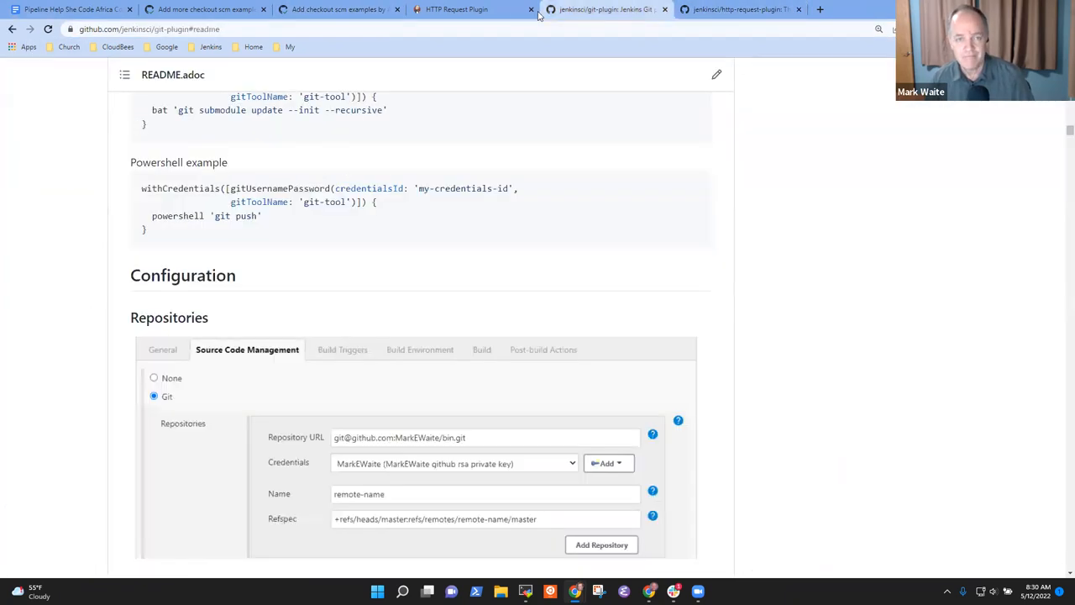
left_click(454, 10)
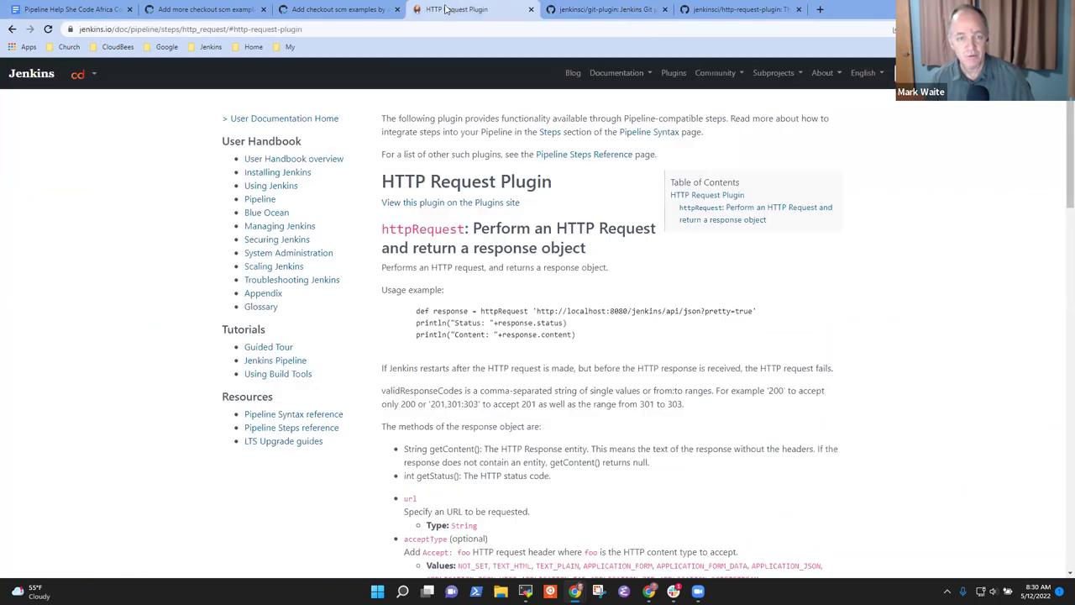
Select the step documentation page address and return to the contribution notes document
left_click(329, 29)
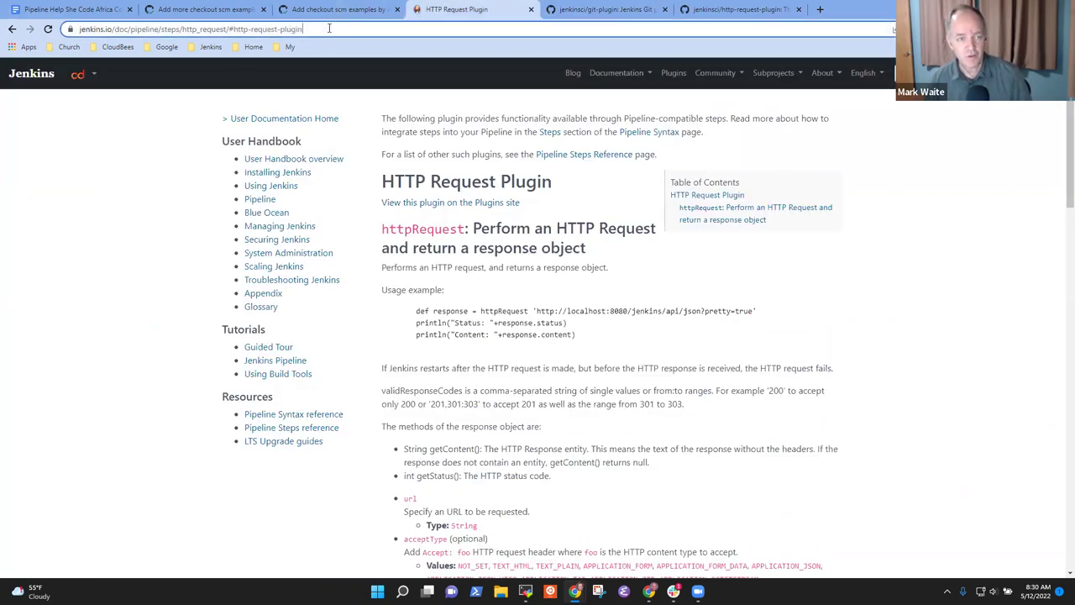
left_click(71, 9)
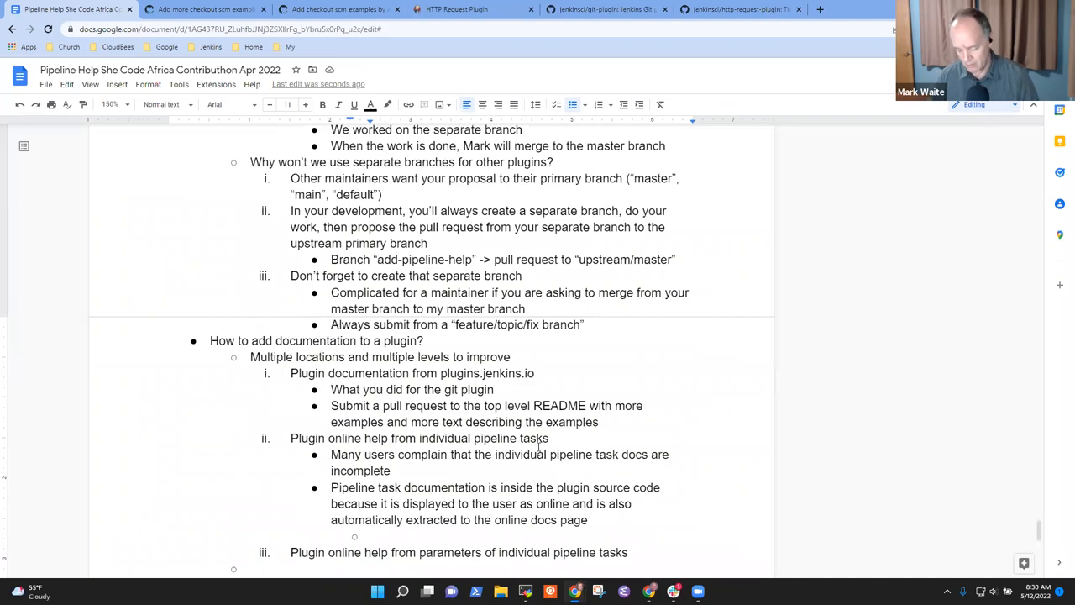
type("Pipeline ")
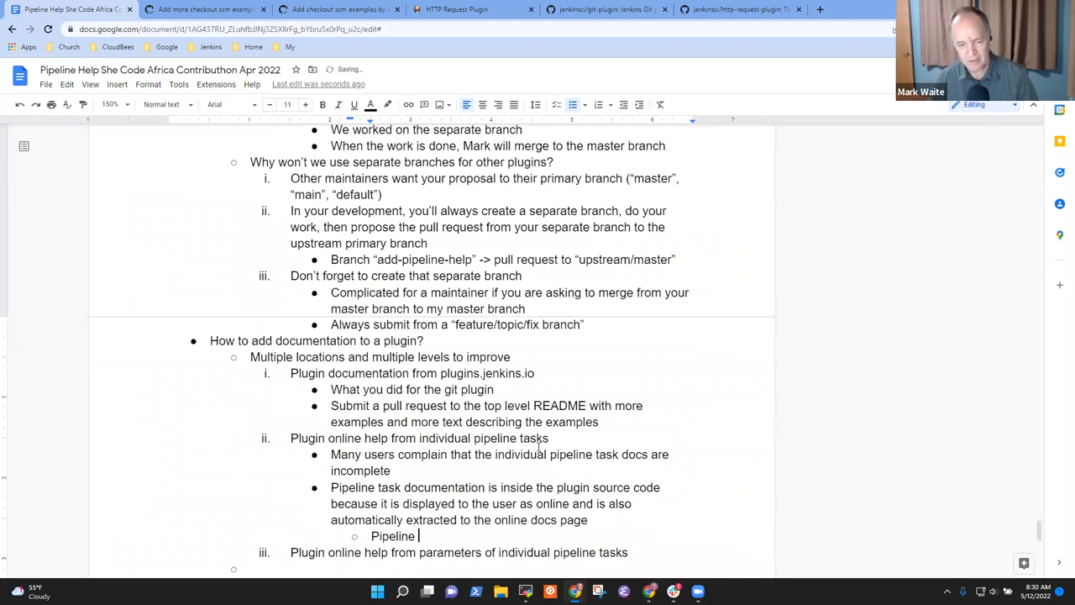
type("step p")
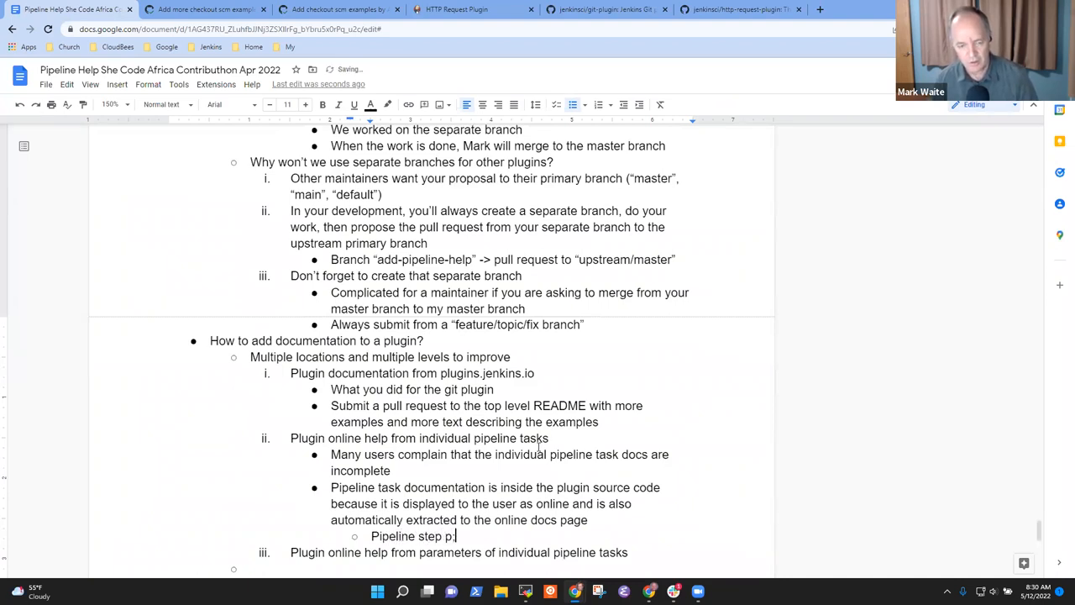
type("age")
Link the phrase 'Pipeline step page' to the pasted HTTP Request step docs URL
key("ctrl+shift+Left")
key("ctrl+shift+Left")
key("ctrl+shift+Left")
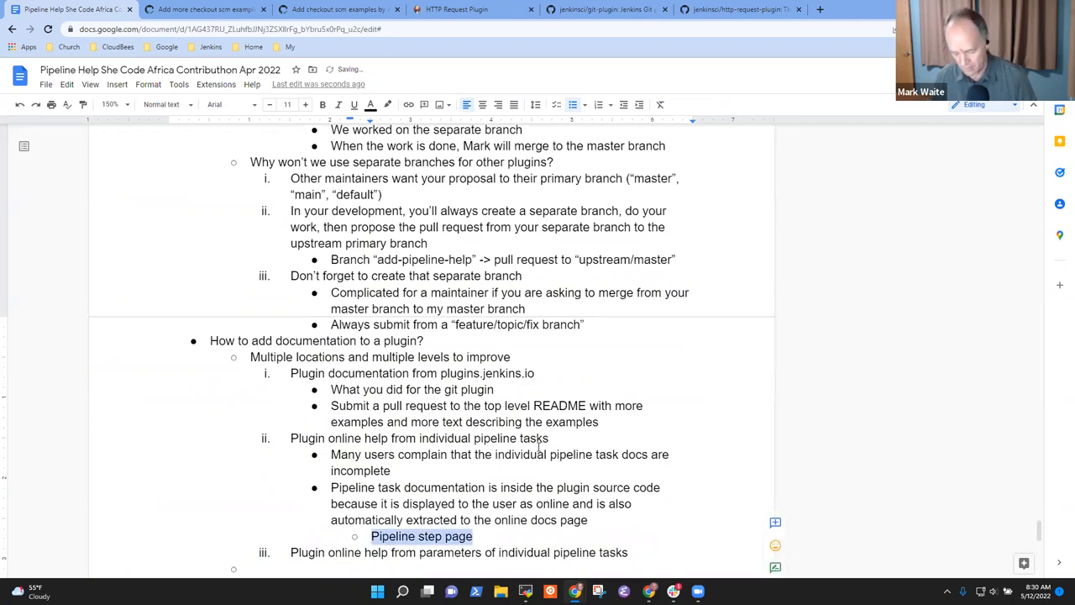
key("ctrl+k")
type("https://www.jenkins.io/doc/pipeline/steps/http_request/#http-request-plugin")
key("Return")
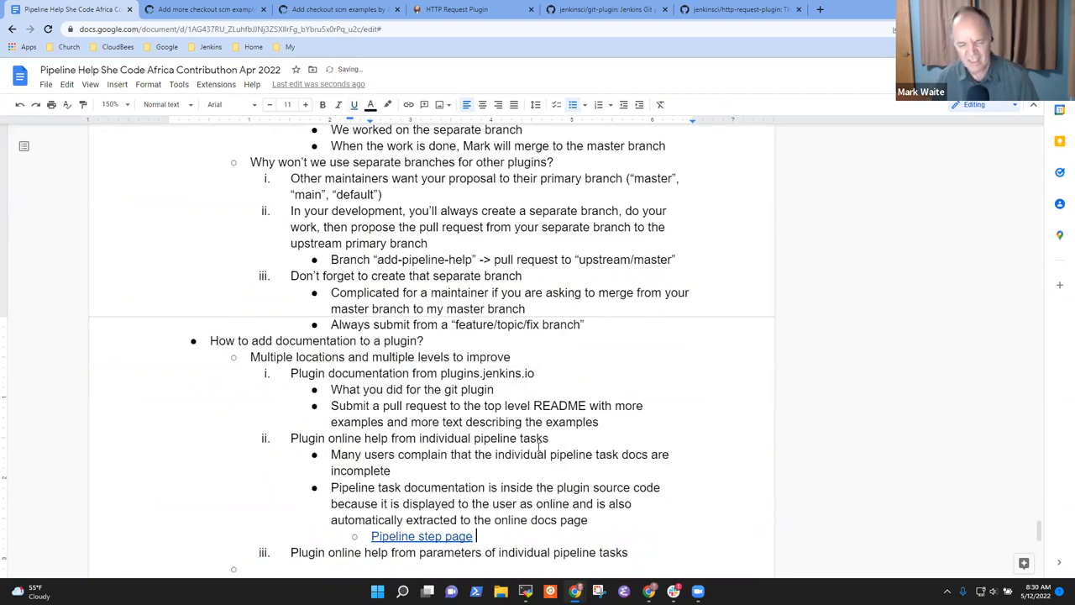
type("isextracted from")
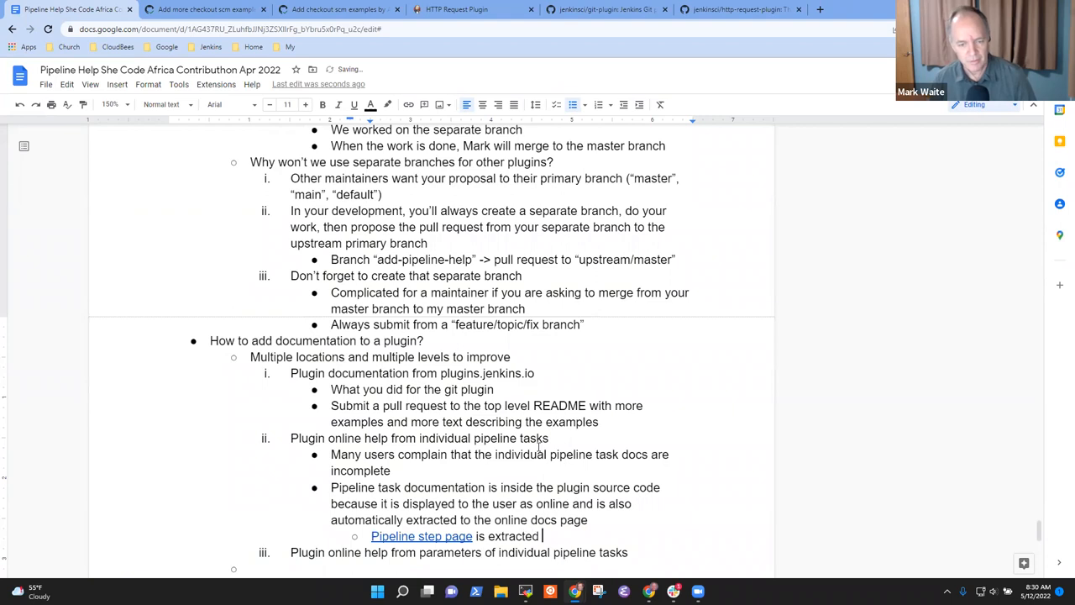
Copy the step description from the jenkins.io docs and search the http-request-plugin repository for it
left_click(732, 9)
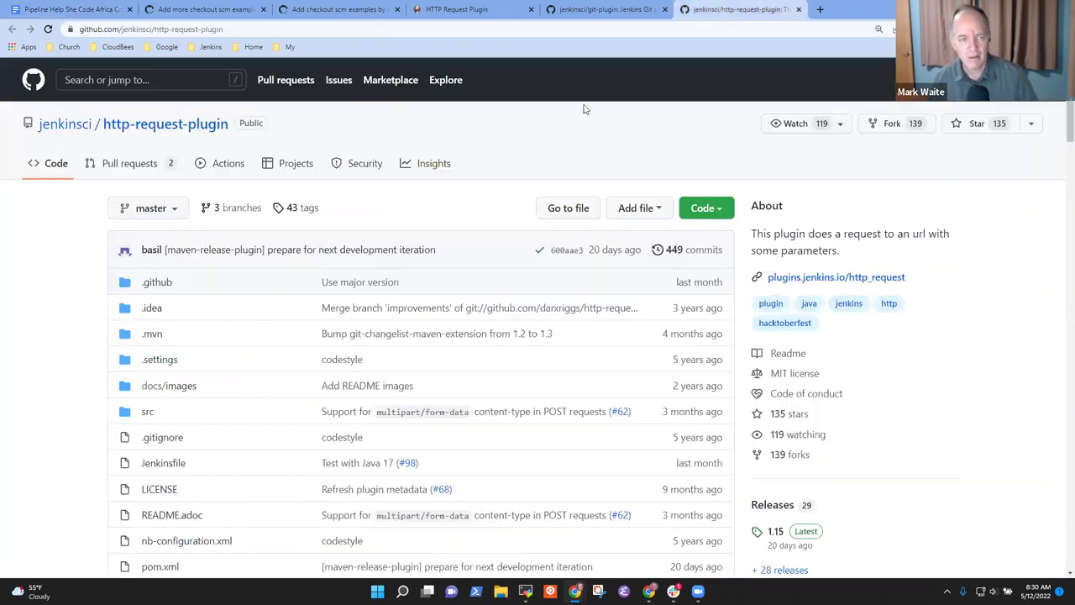
left_click(456, 10)
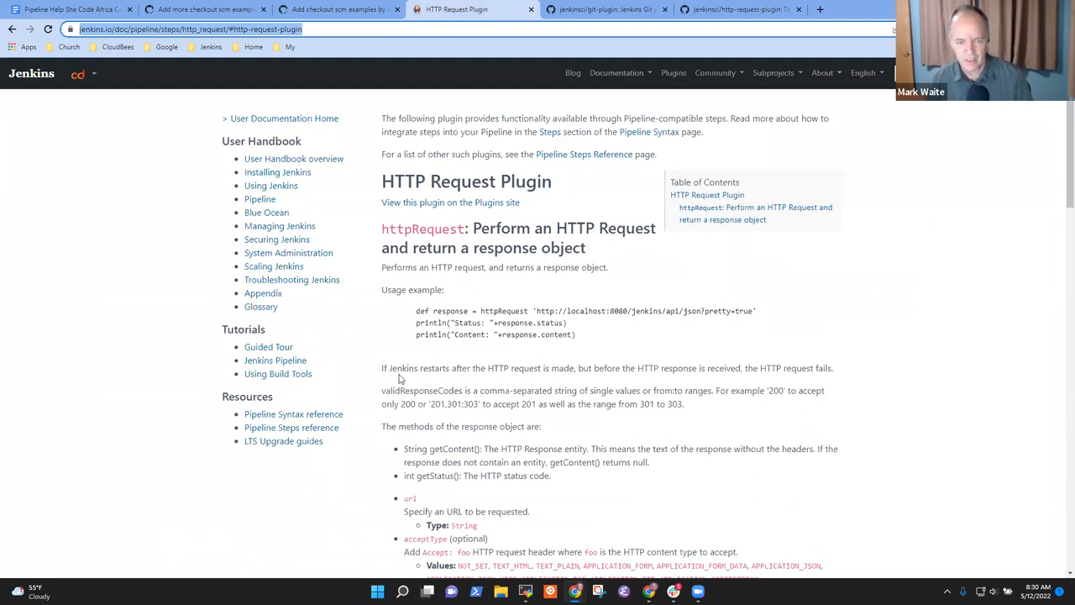
left_click_drag(381, 267, 592, 271)
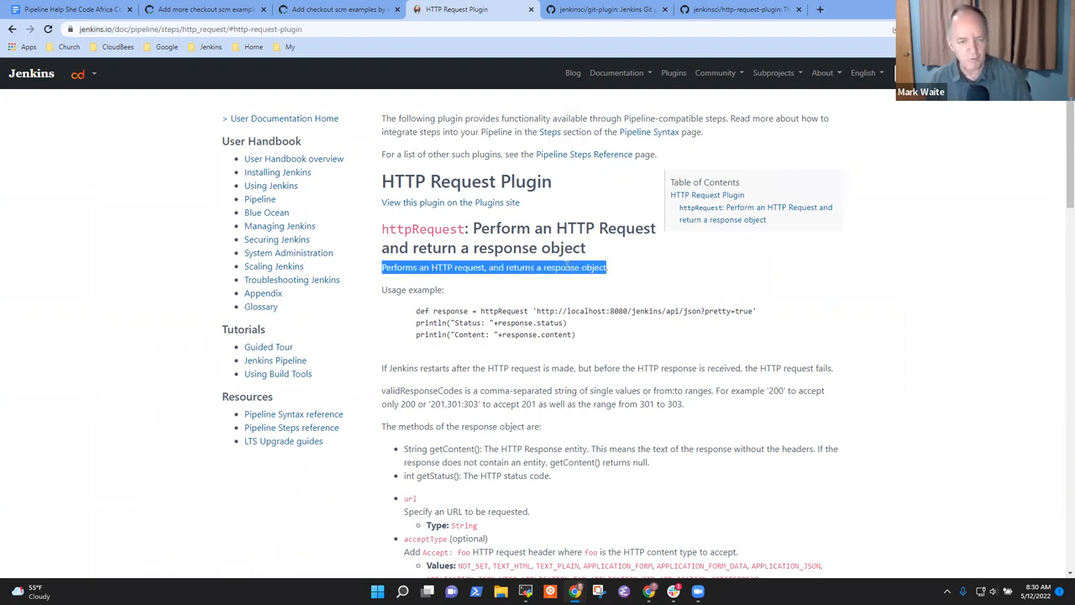
left_click(735, 10)
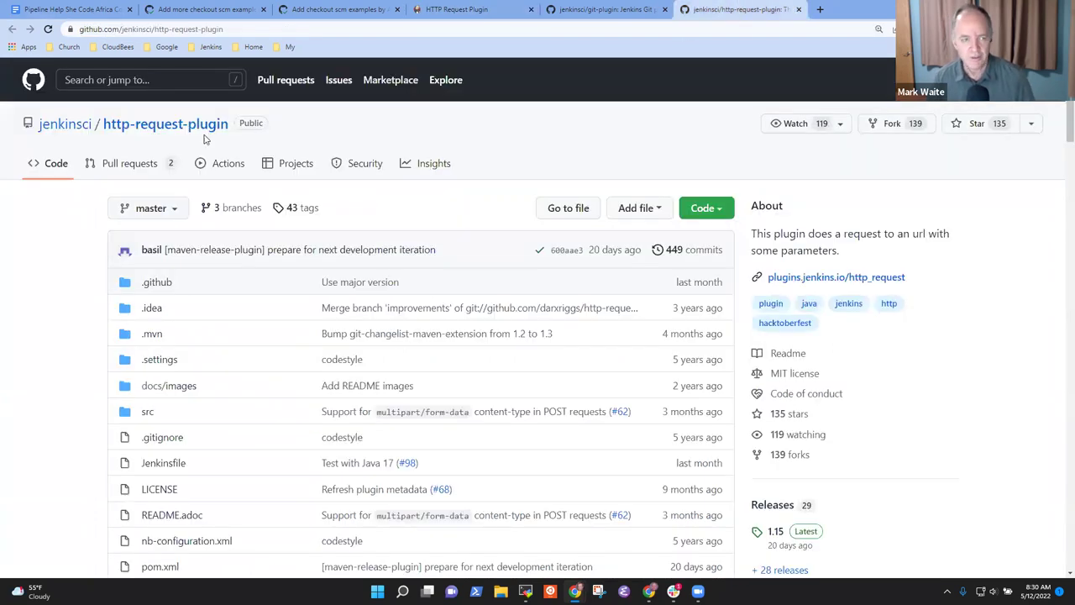
left_click(125, 78)
type("/")
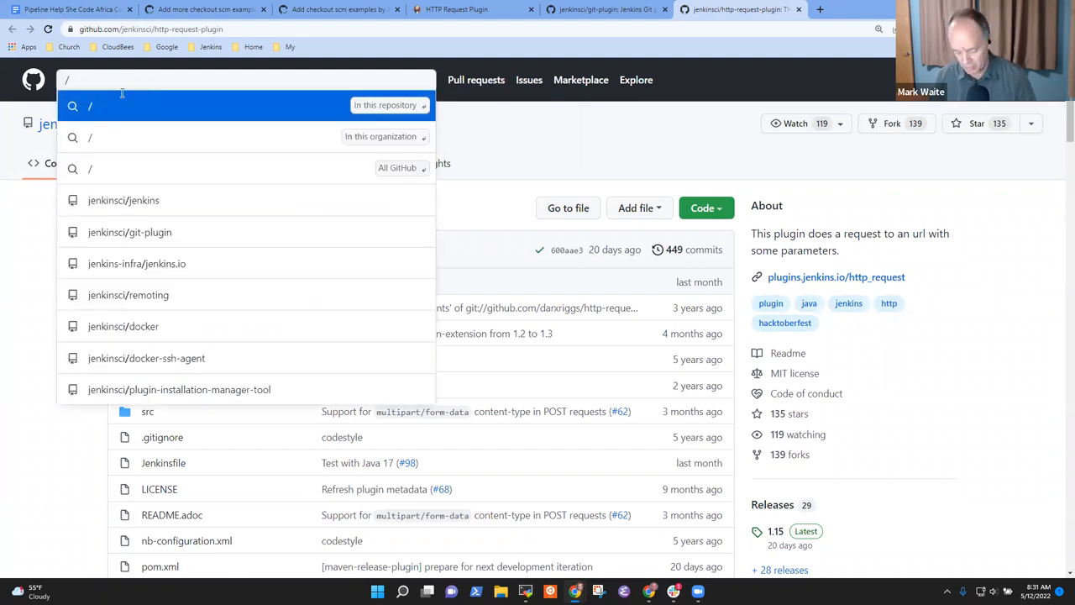
key("BackSpace")
type("Performs an HTTP request, and returns a response object")
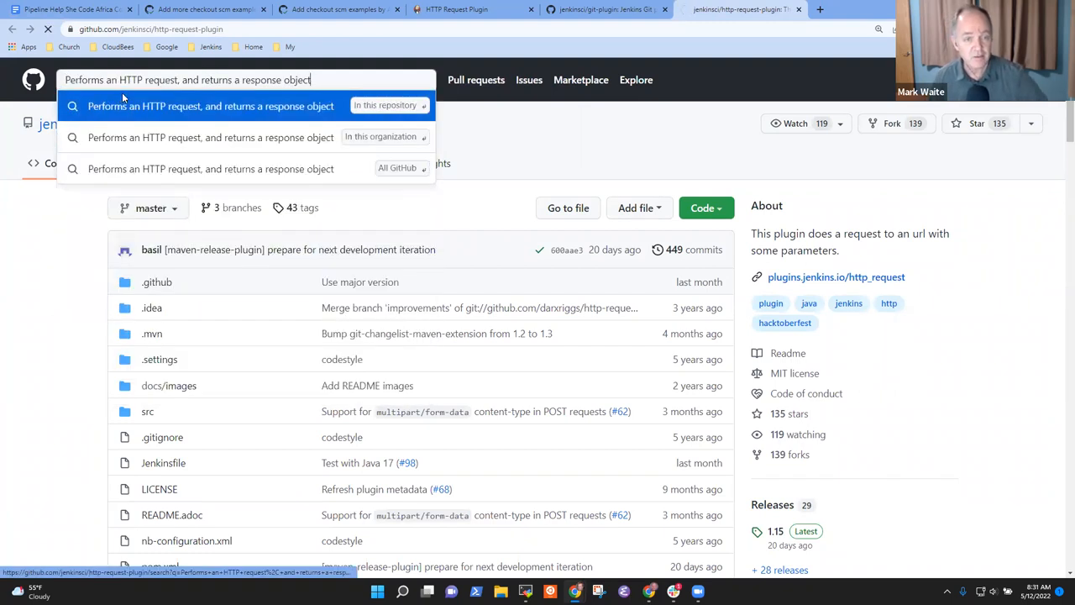
key("Return")
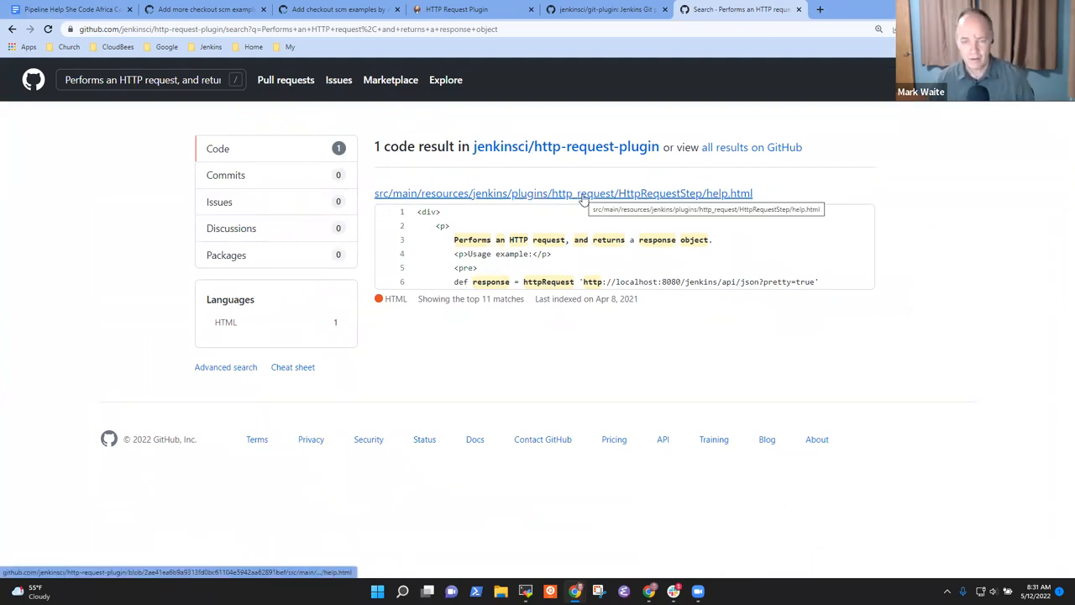
View the matching help.html on the master branch, copy its address and return to the notes
left_click(647, 194)
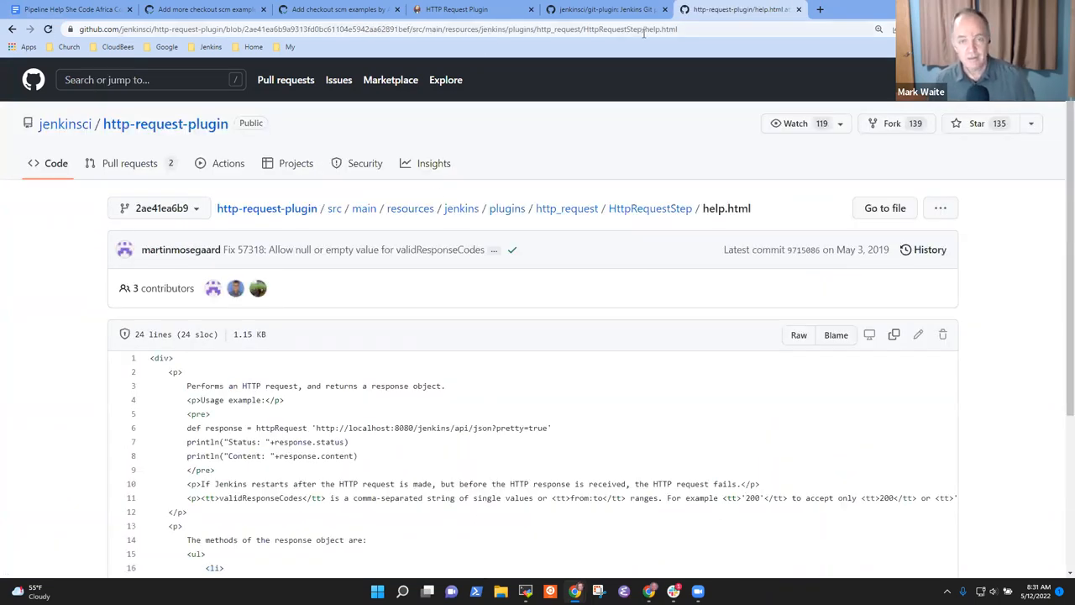
left_click(181, 211)
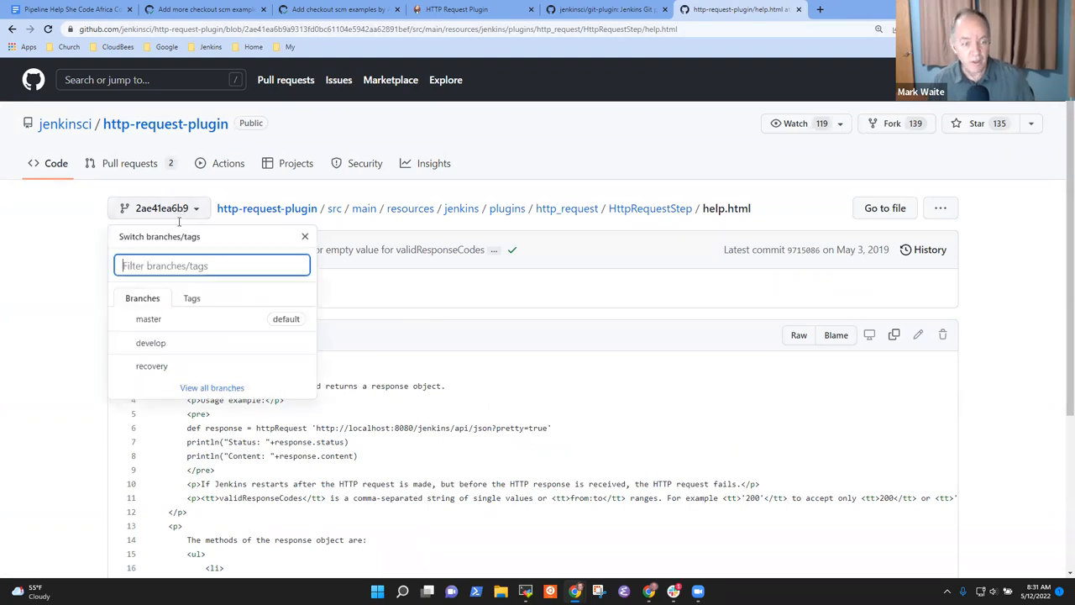
left_click(148, 319)
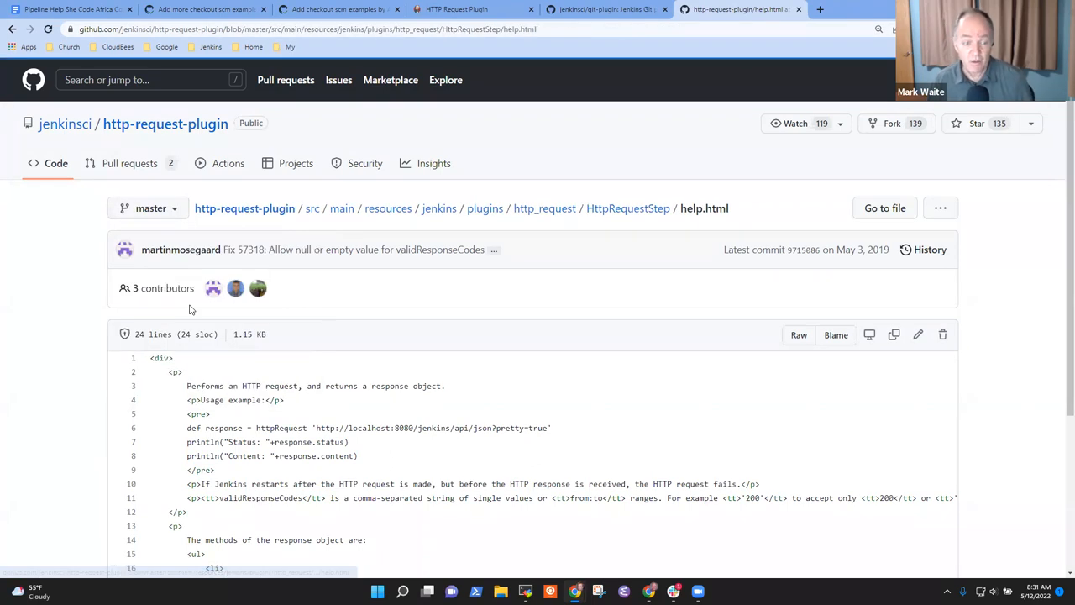
left_click(542, 30)
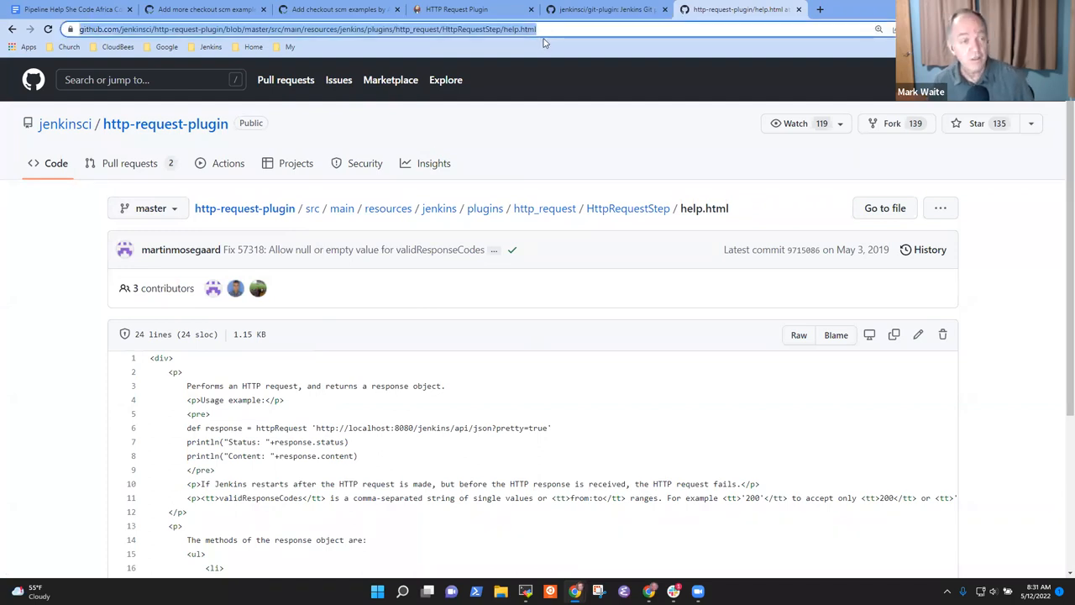
left_click(84, 9)
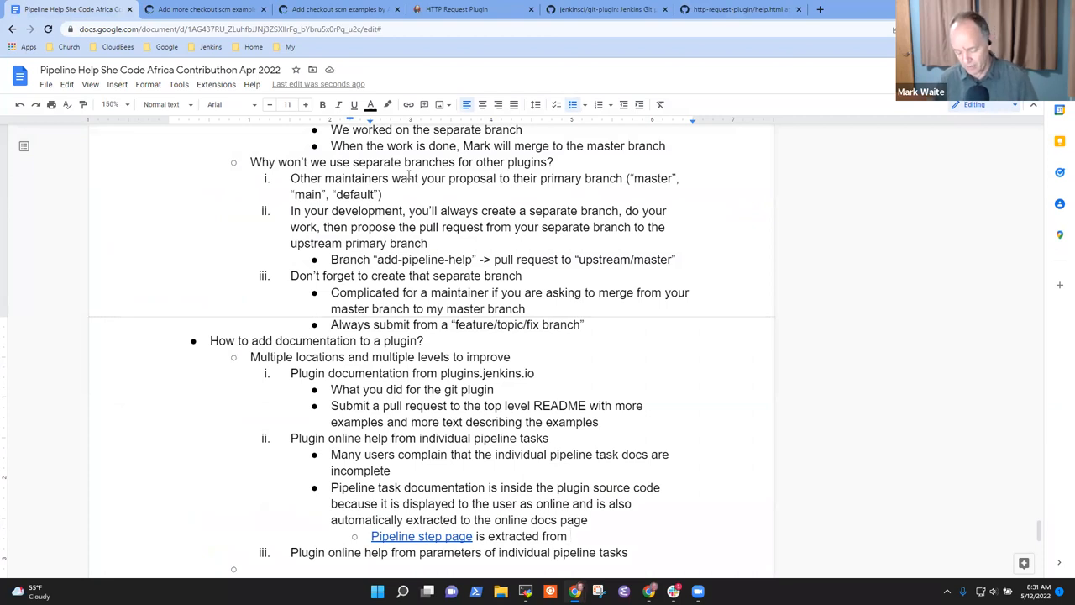
type("HTML help page")
Link 'HTML help page' to the help.html address and start a sub-bullet below it
key("ctrl+shift+Left")
key("ctrl+shift+Left")
key("ctrl+shift+Left")
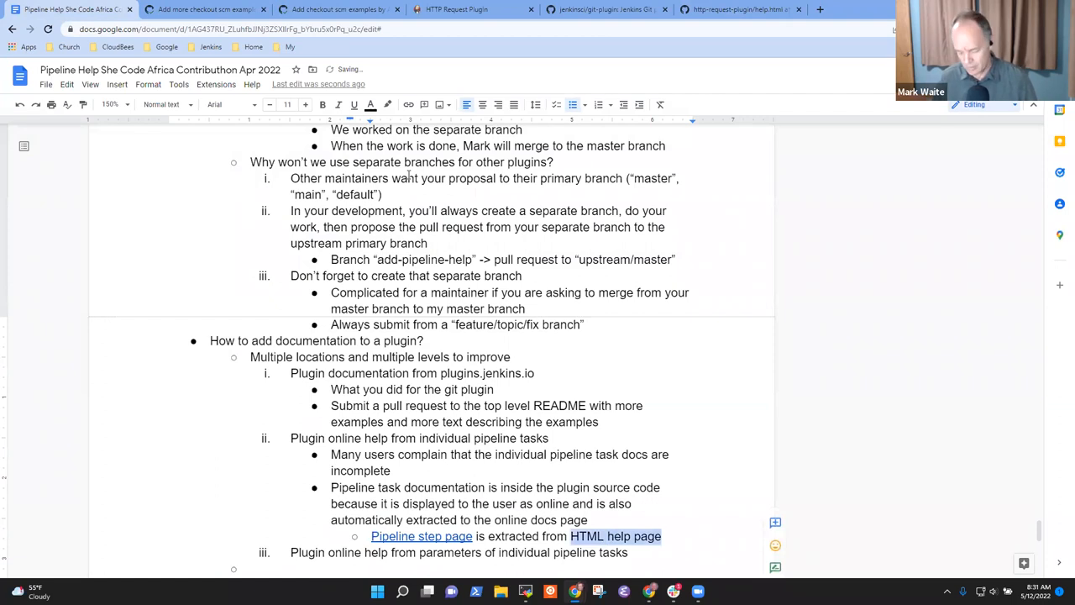
key("ctrl+k")
key("ctrl+v")
key("Return")
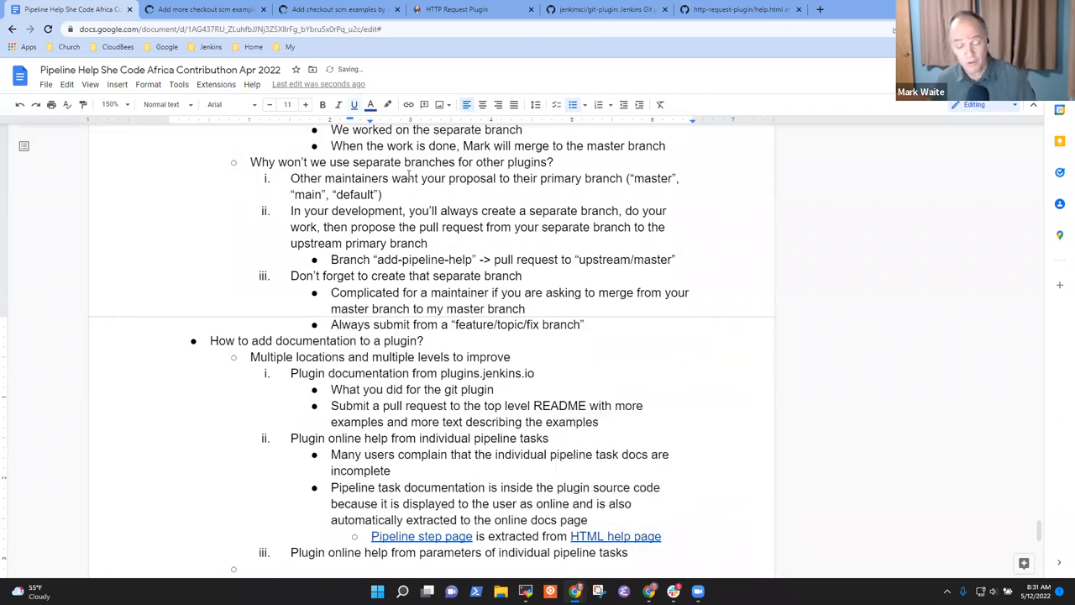
key("Return")
type("To imrpove")
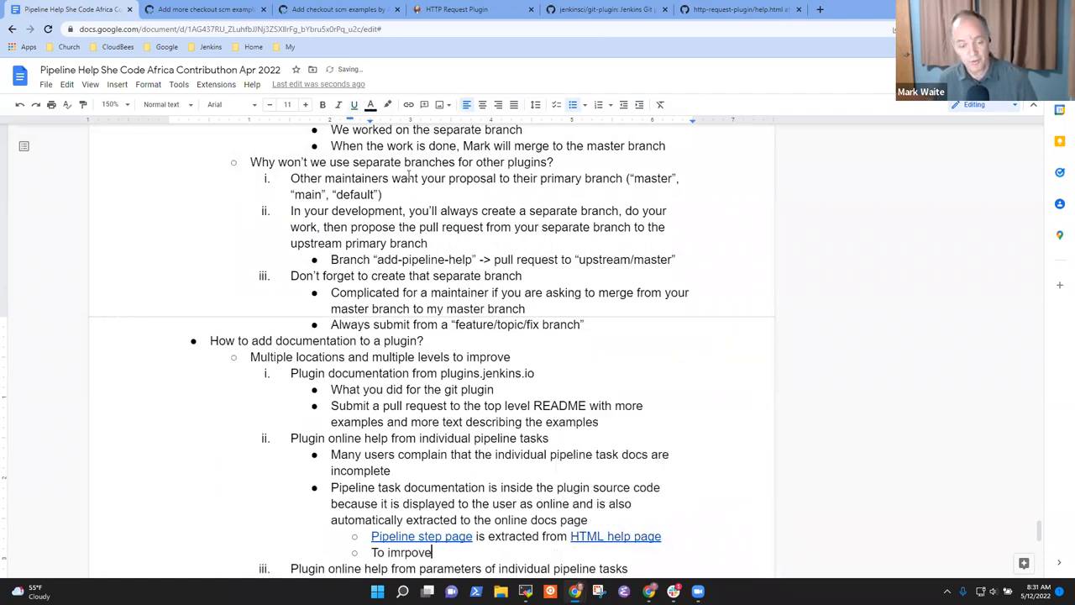
Write the pull-request tip about improving the HTML help page, correcting typos
key("BackSpace")
key("BackSpace")
key("BackSpace")
type("prove that help ")
type("ge, submit a pull")
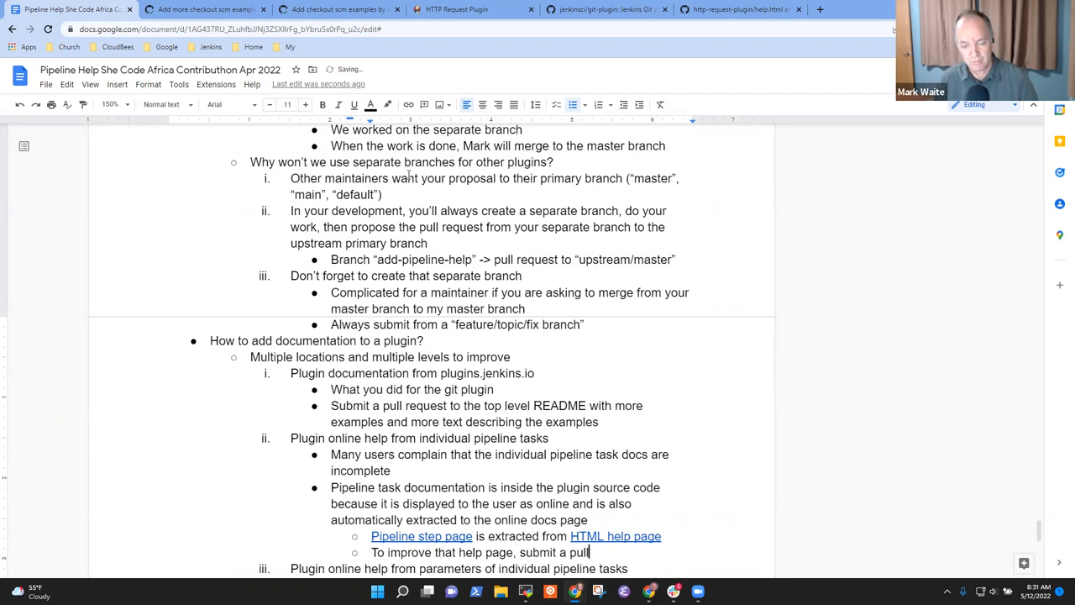
type(" requestfor hte")
key("BackSpace")
key("BackSpace")
key("BackSpace")
type("the HTML help")
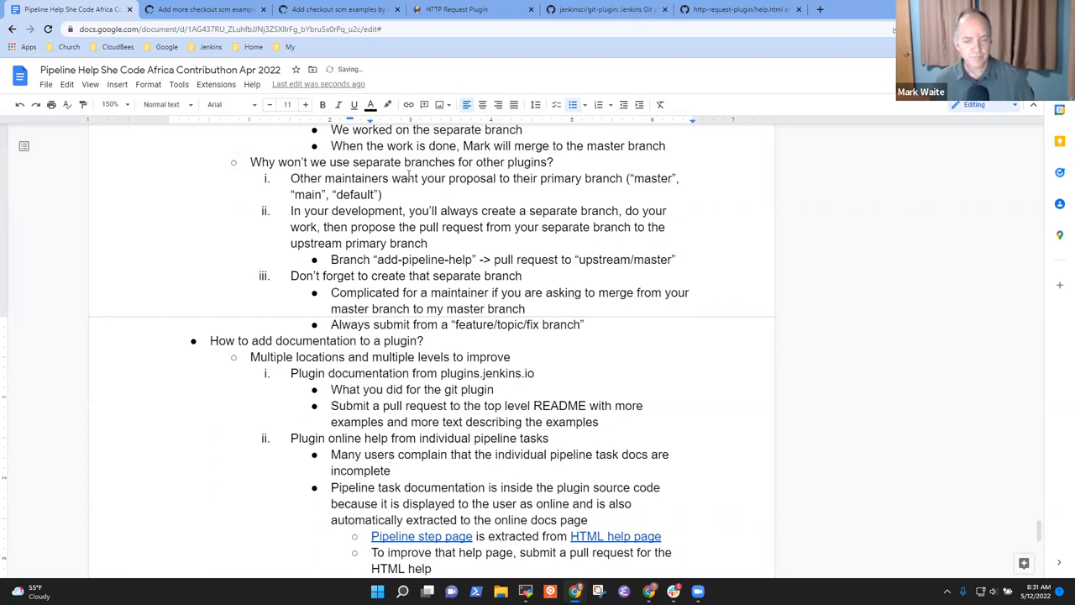
scroll(409, 177, "down", 5)
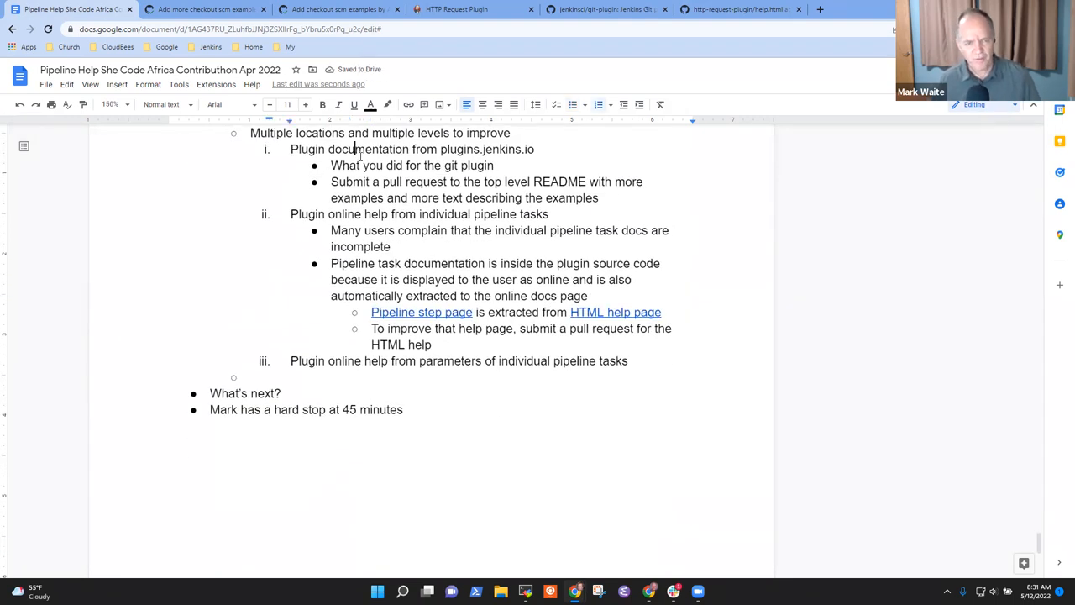
triple_click(359, 152)
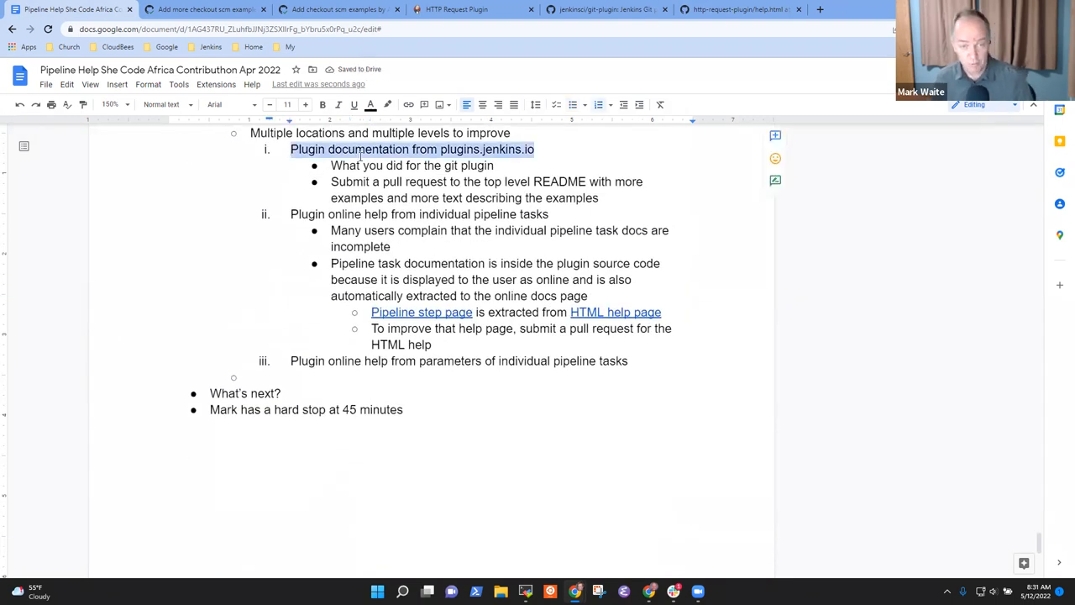
key("Down")
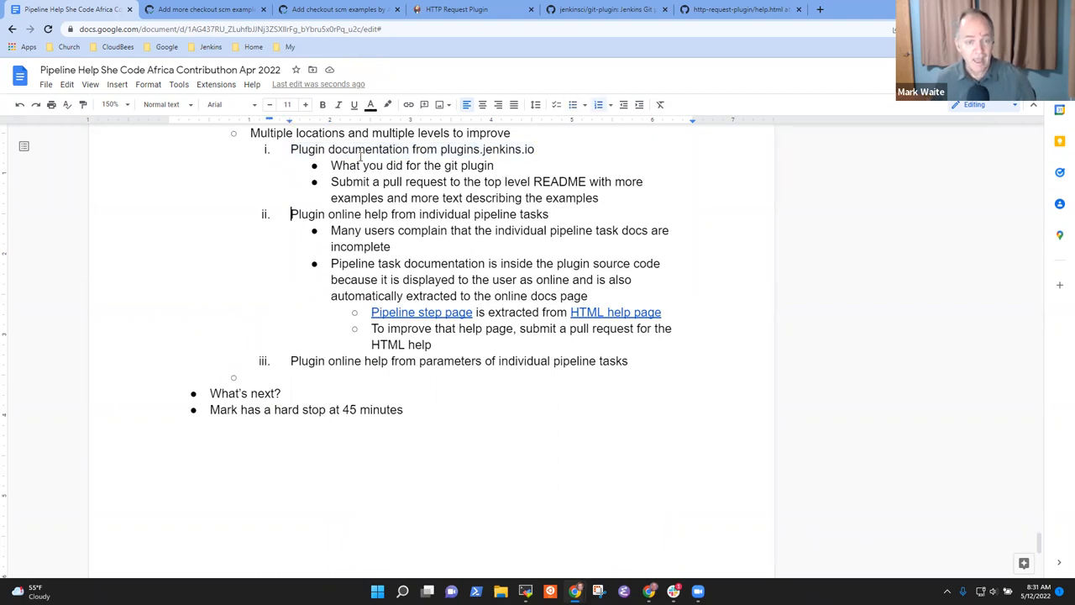
scroll(359, 160, "down", 5)
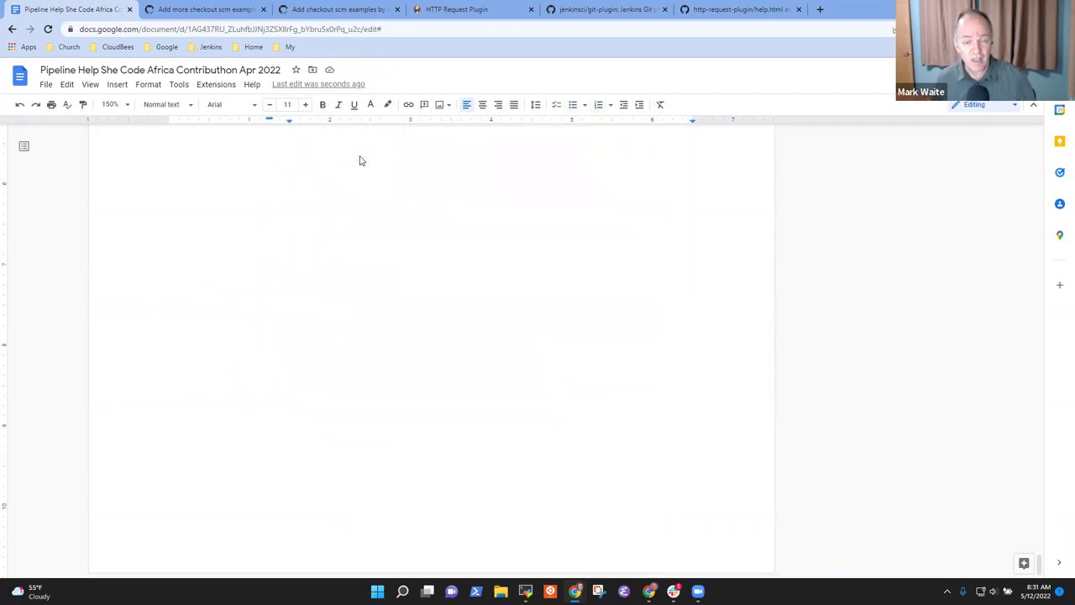
Label item ii as 'Existing', fixing the stray x in Exxisting
left_click(501, 277, "shift")
scroll(502, 277, "up", 5)
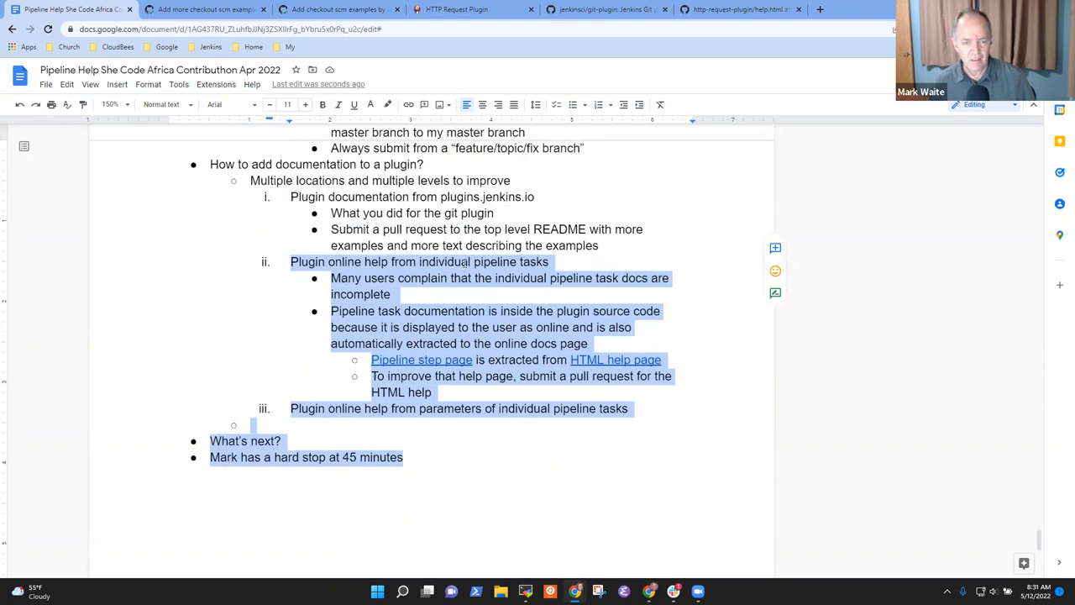
left_click(466, 262)
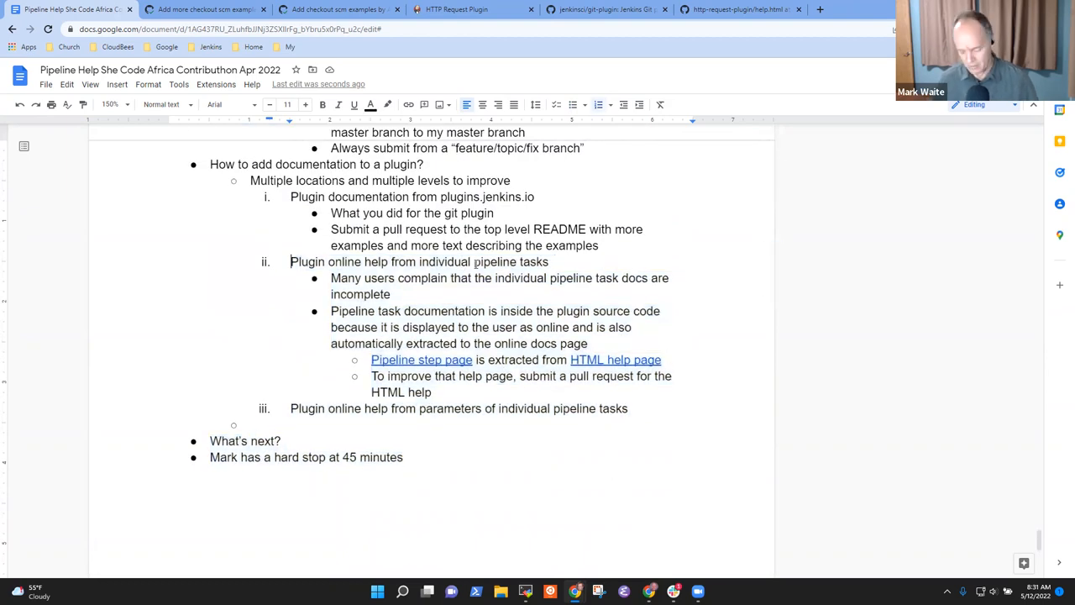
type("Exxisting ")
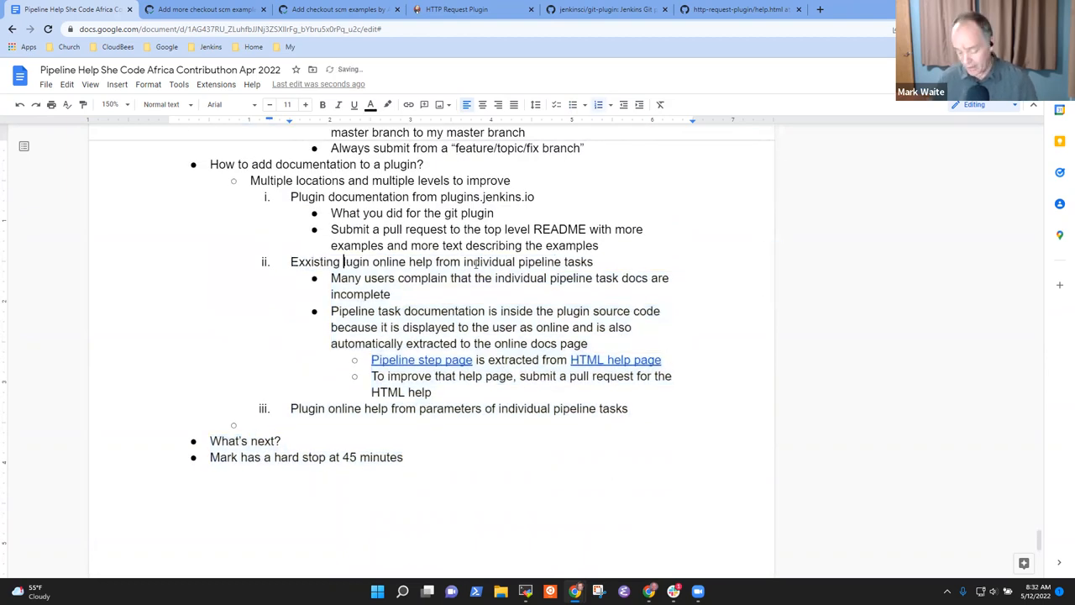
type("p")
key("Left")
key("Left")
key("Left")
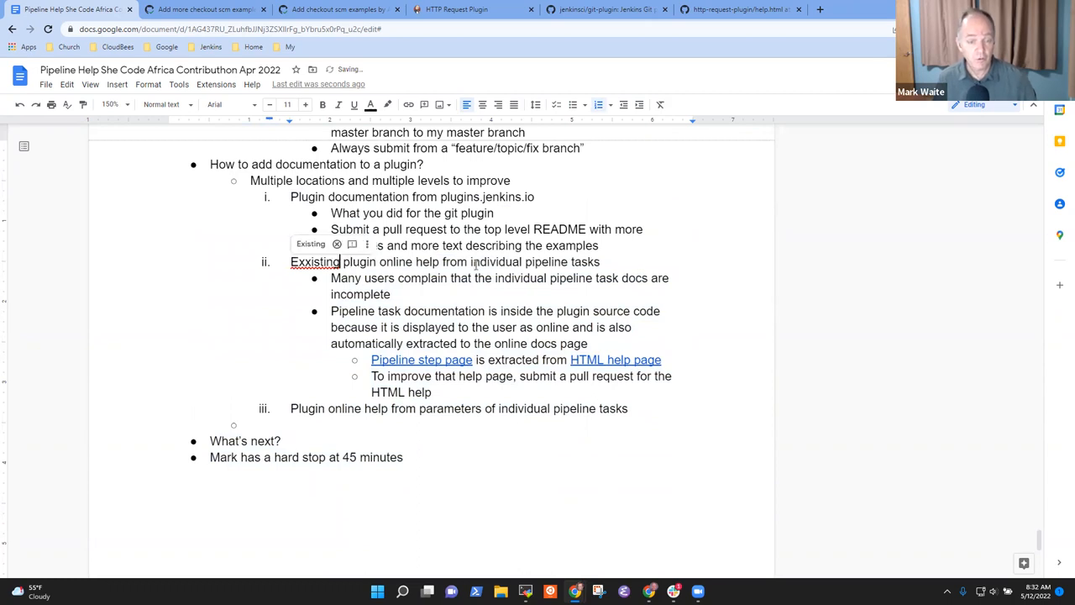
key("BackSpace")
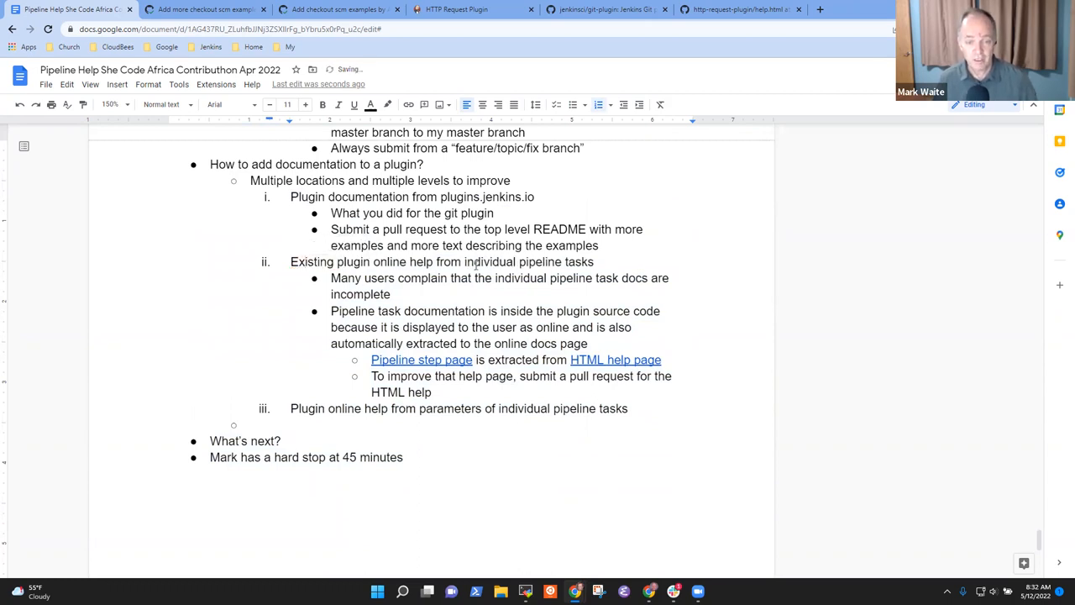
key("shift+End")
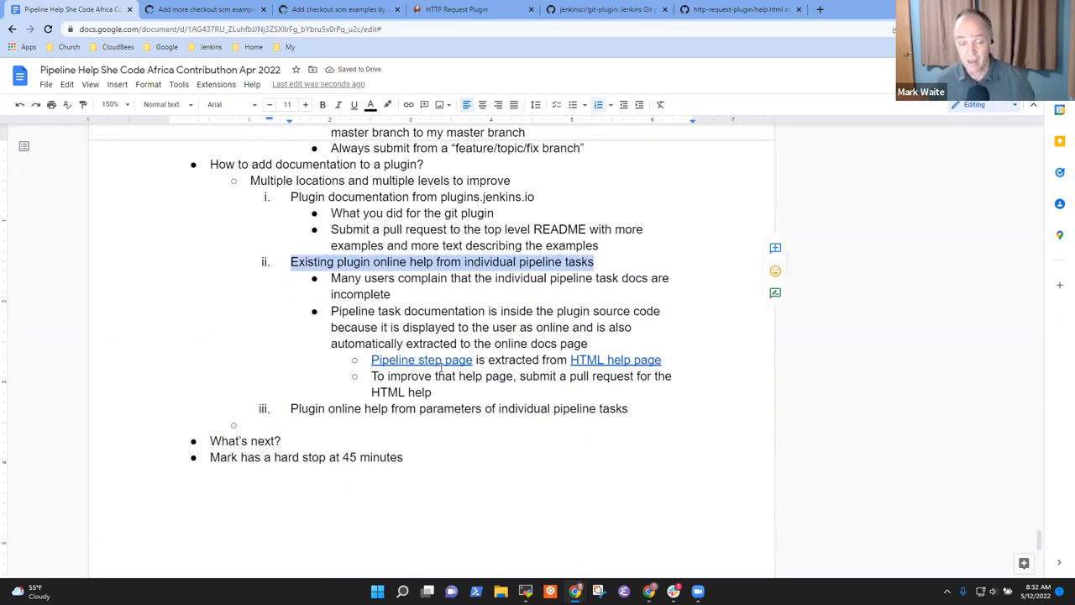
After checking the help.html source, label item iii as 'Missing' and start a sub-bullet under it
left_click(752, 9)
scroll(367, 454, "down", 3)
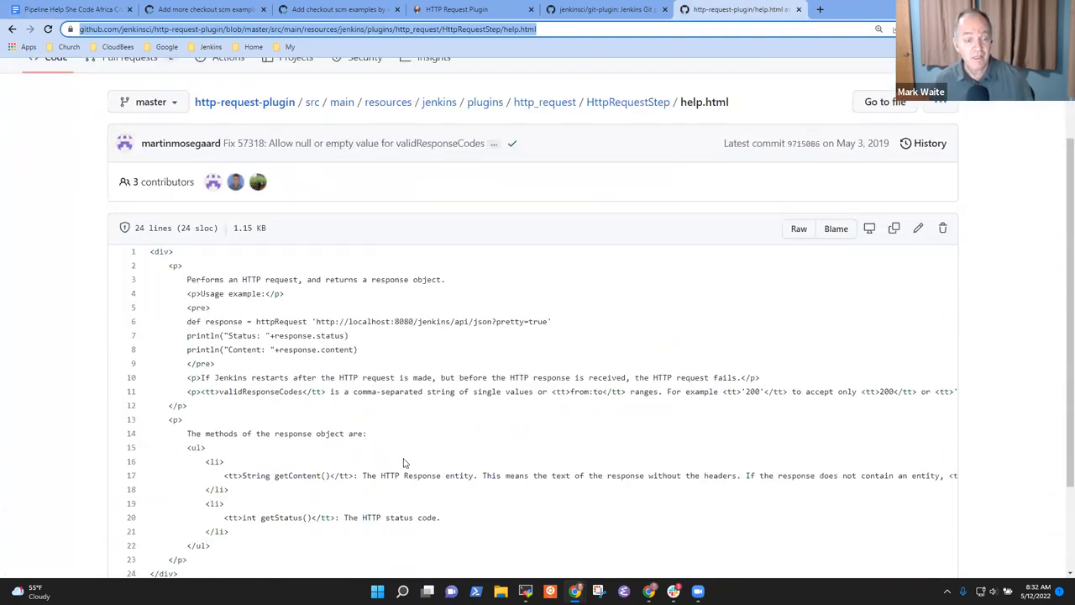
scroll(412, 433, "down", 3)
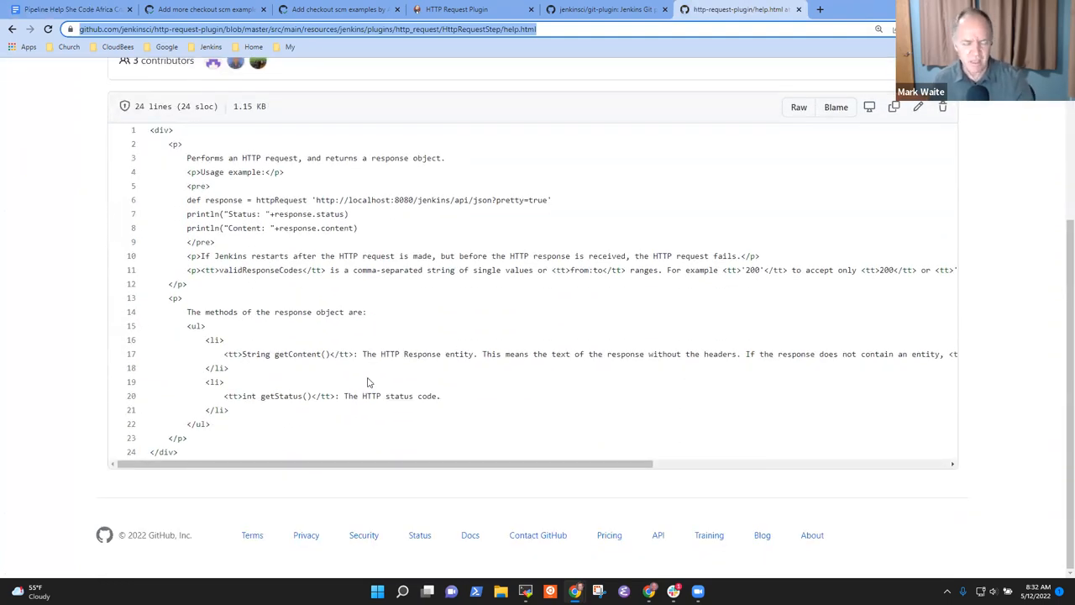
scroll(380, 358, "up", 3)
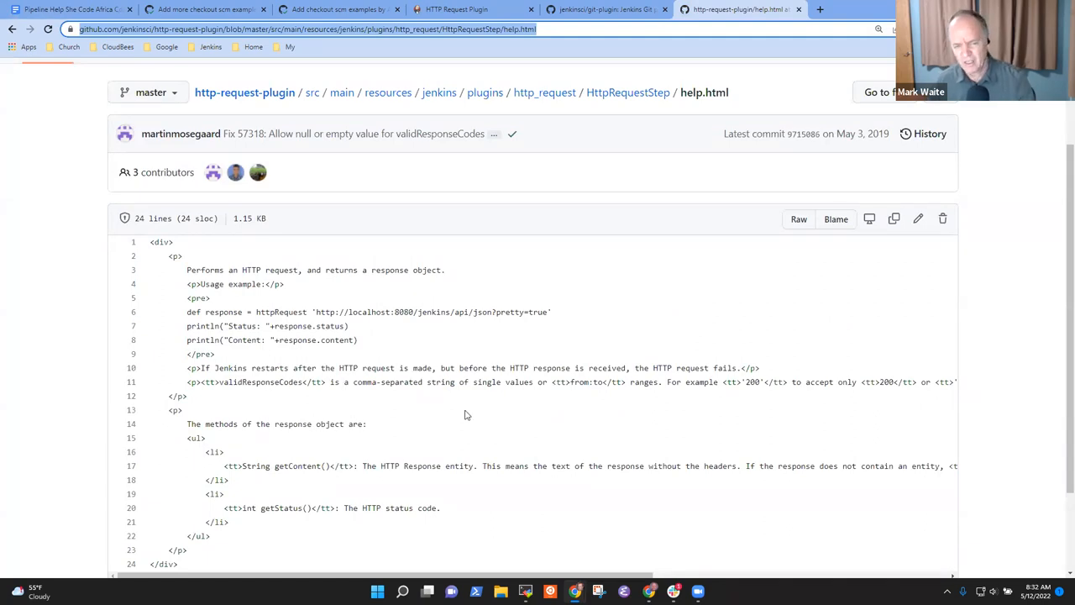
left_click(103, 12)
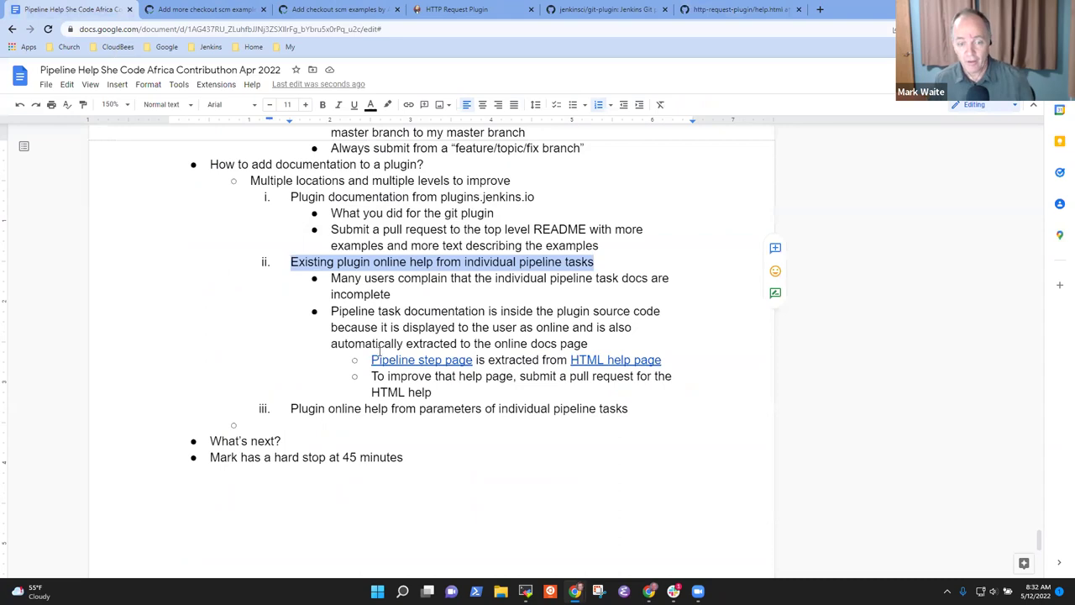
left_click(411, 414)
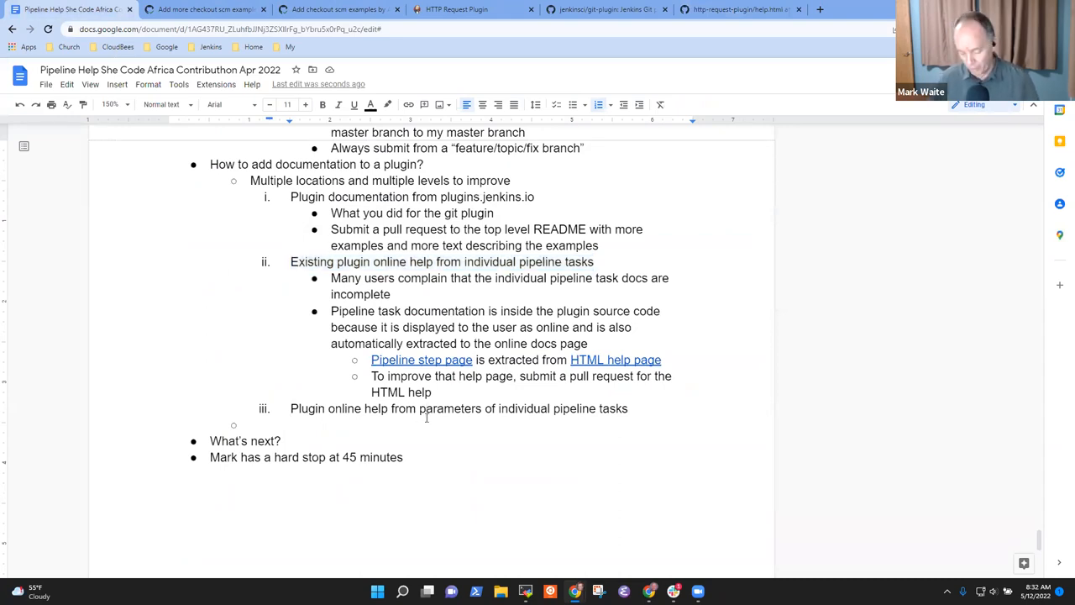
type("Missing ")
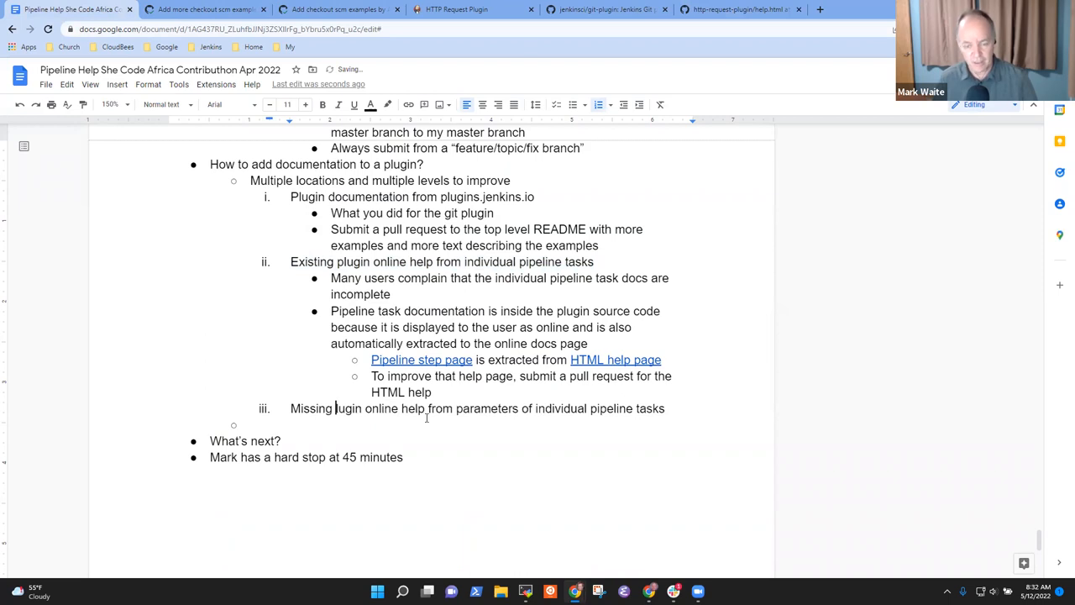
type("p")
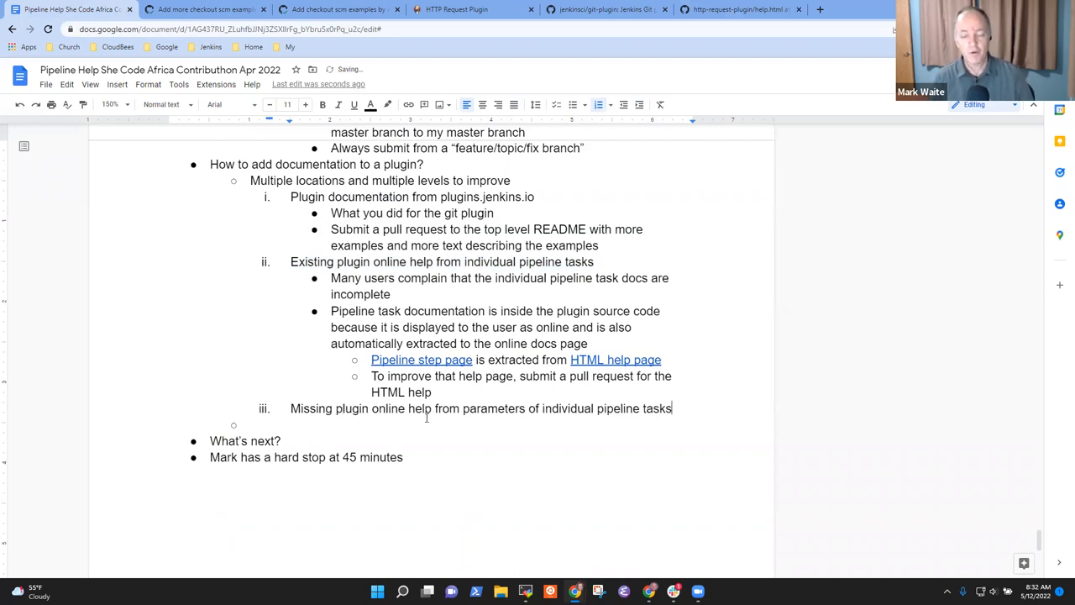
key("Return")
key("Tab")
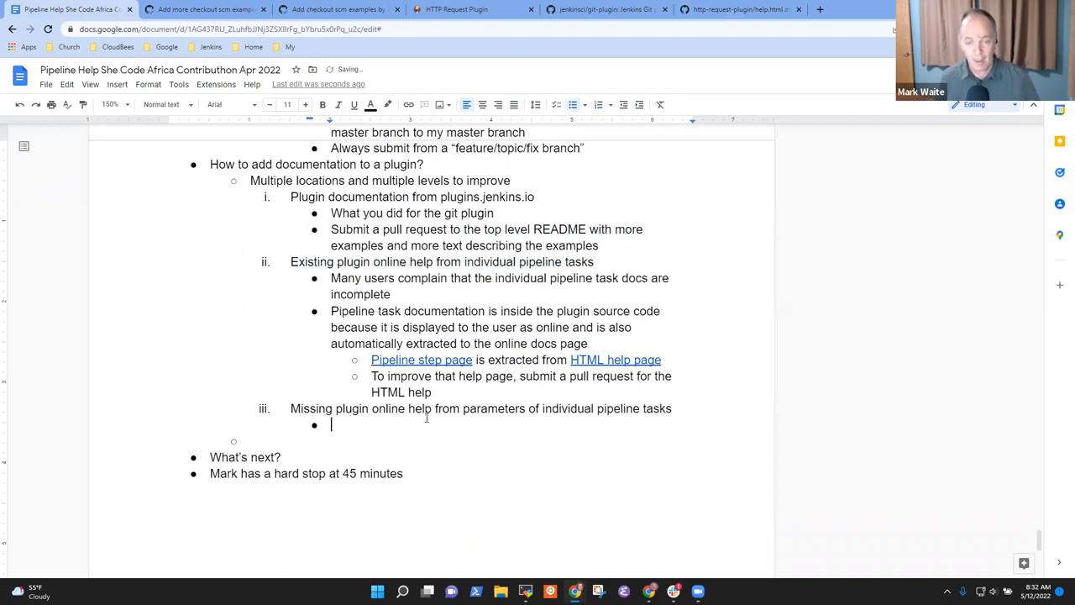
Copy the 'Many users complain' sentence into the new bullet under the Missing item
key("Up")
key("Up")
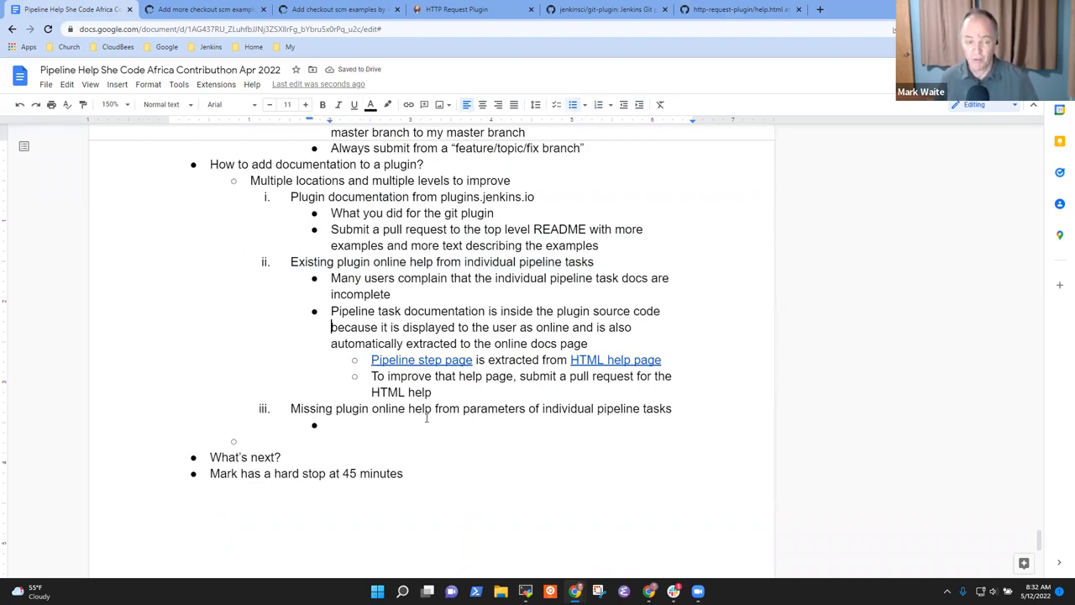
key("shift+Down")
key("shift+Down")
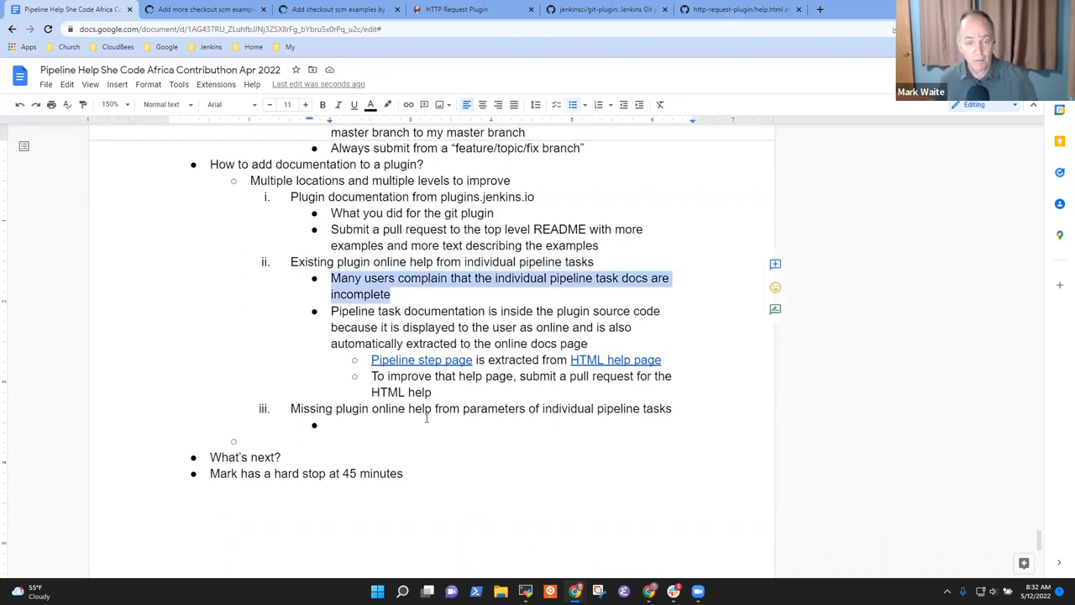
key("ctrl+c")
key("Down")
key("Down")
key("Down")
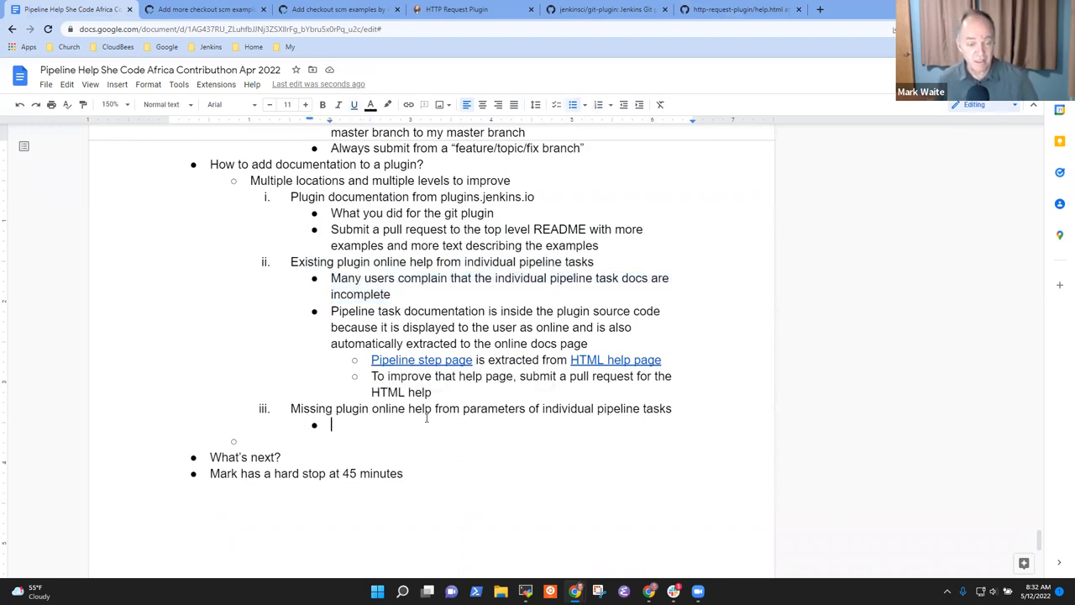
key("ctrl+v")
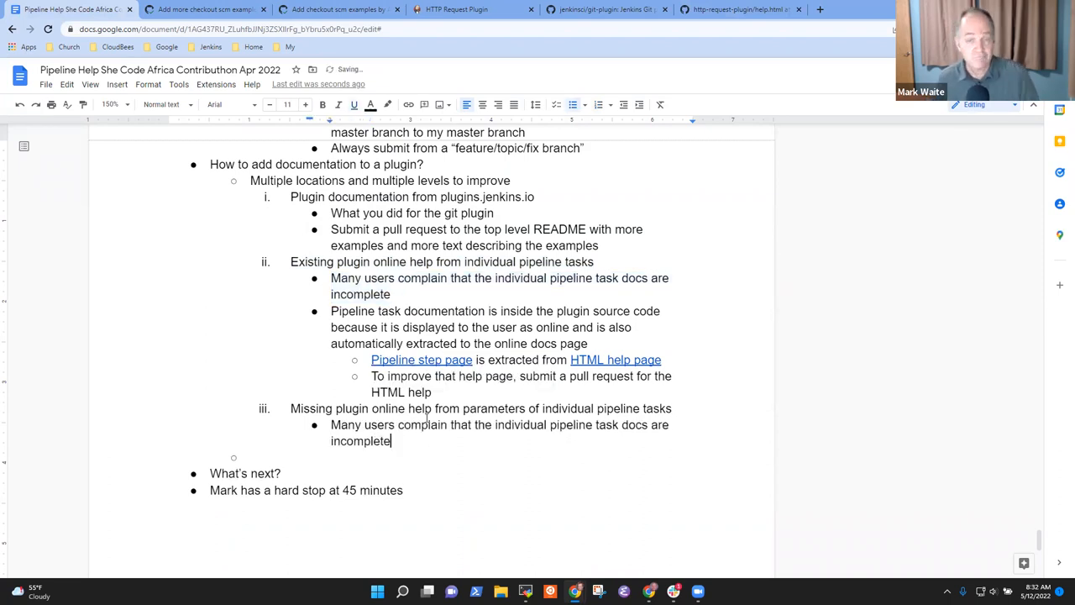
left_click(605, 9)
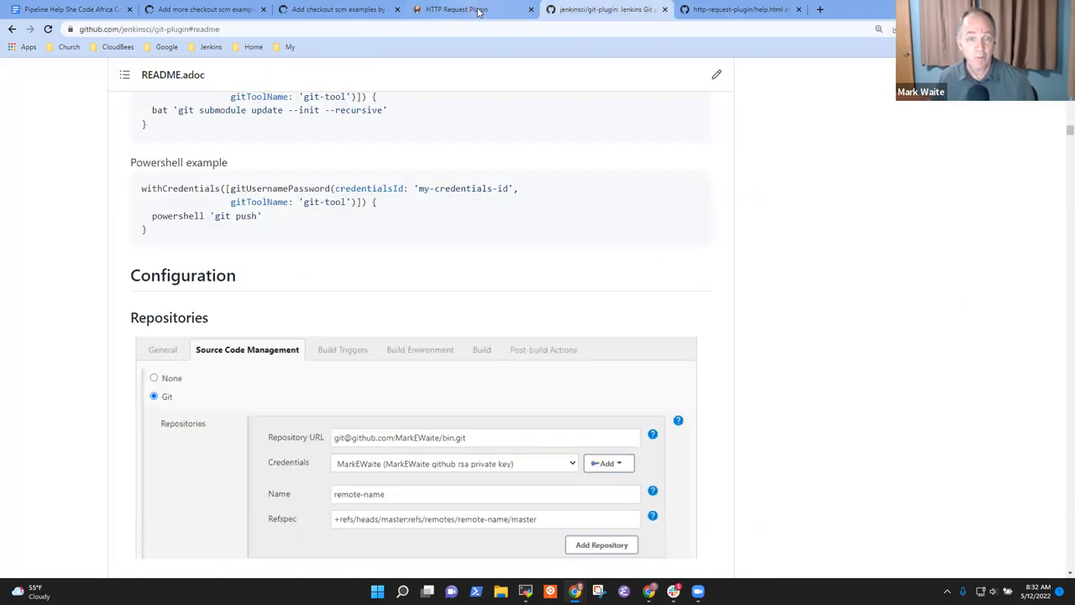
left_click(470, 9)
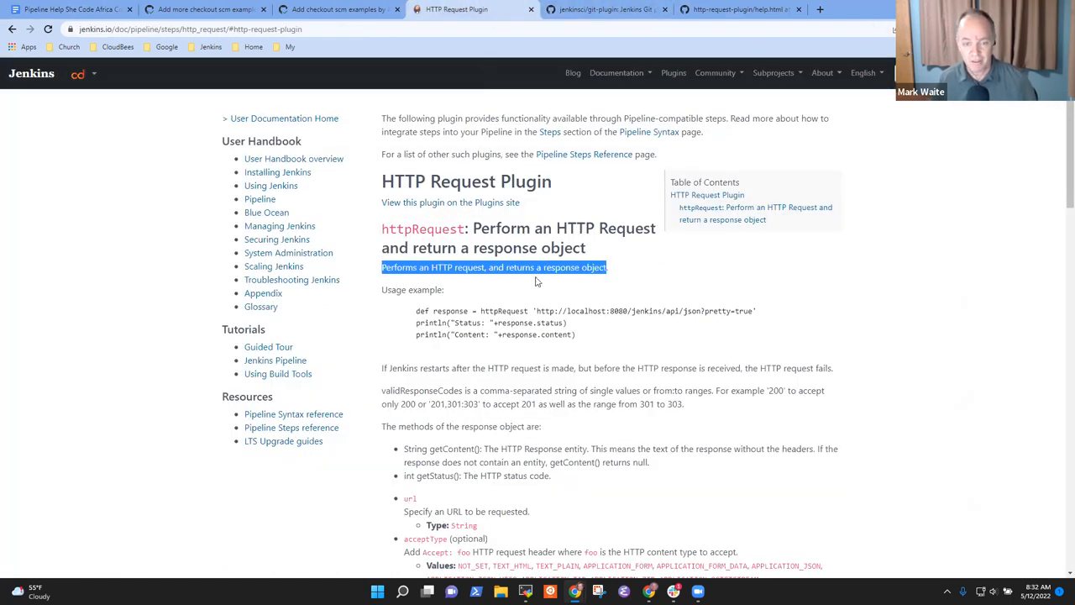
scroll(537, 299, "down", 1)
scroll(548, 294, "down", 4)
scroll(538, 353, "down", 2)
scroll(538, 353, "down", 2)
scroll(557, 357, "down", 2)
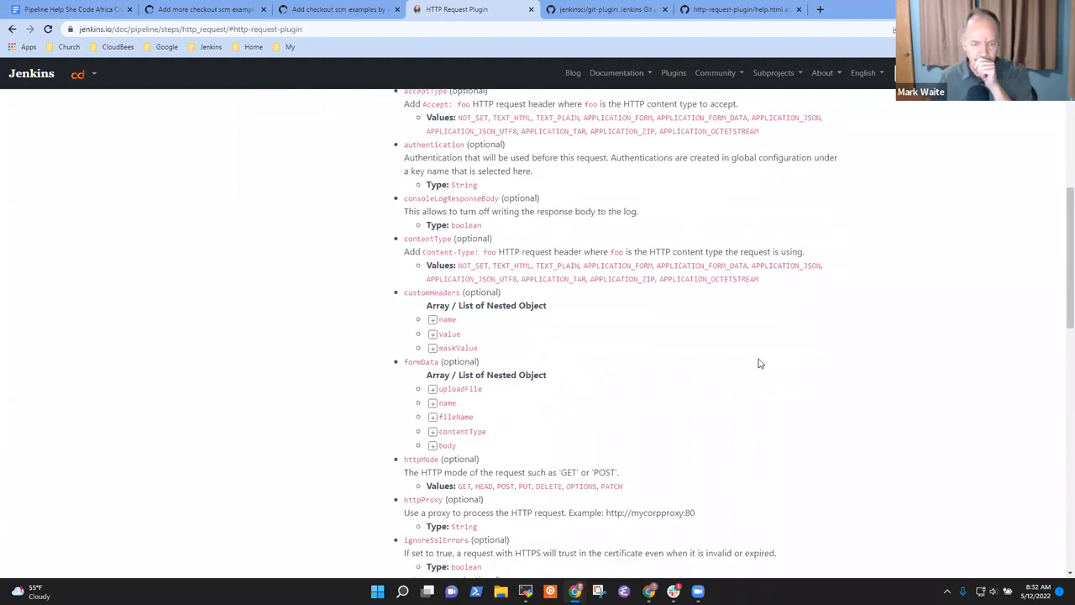
left_click(433, 320)
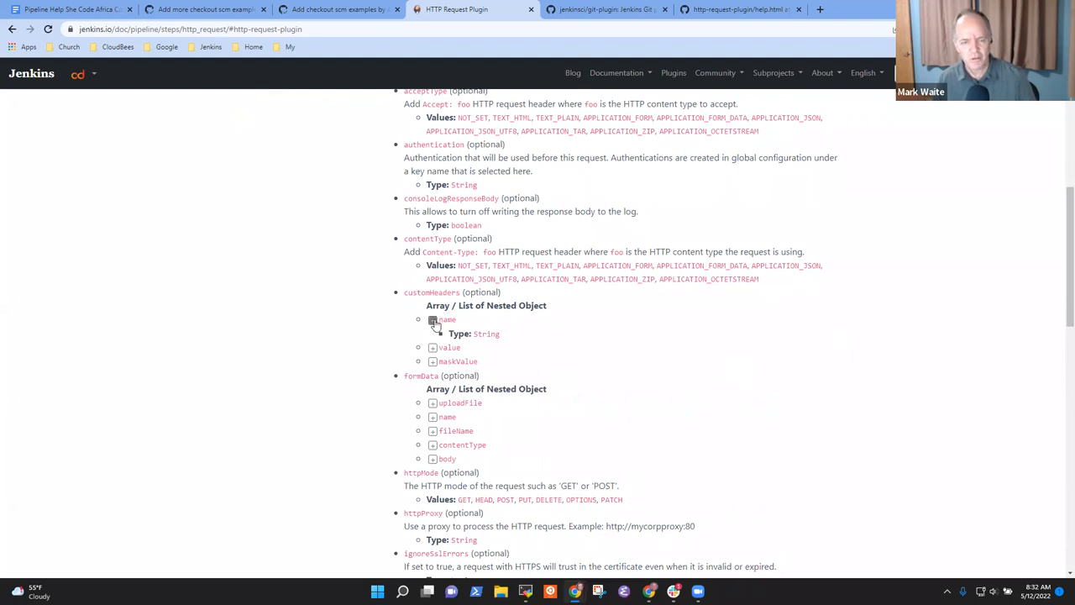
left_click(432, 320)
double_click(430, 292)
left_click(516, 298)
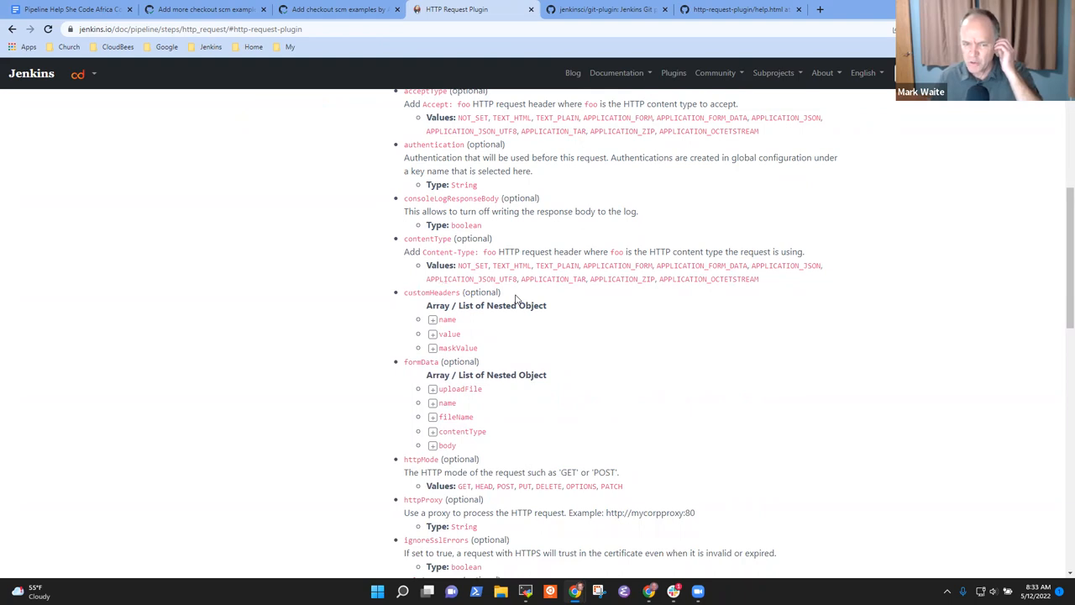
left_click_drag(404, 361, 495, 370)
left_click(494, 368)
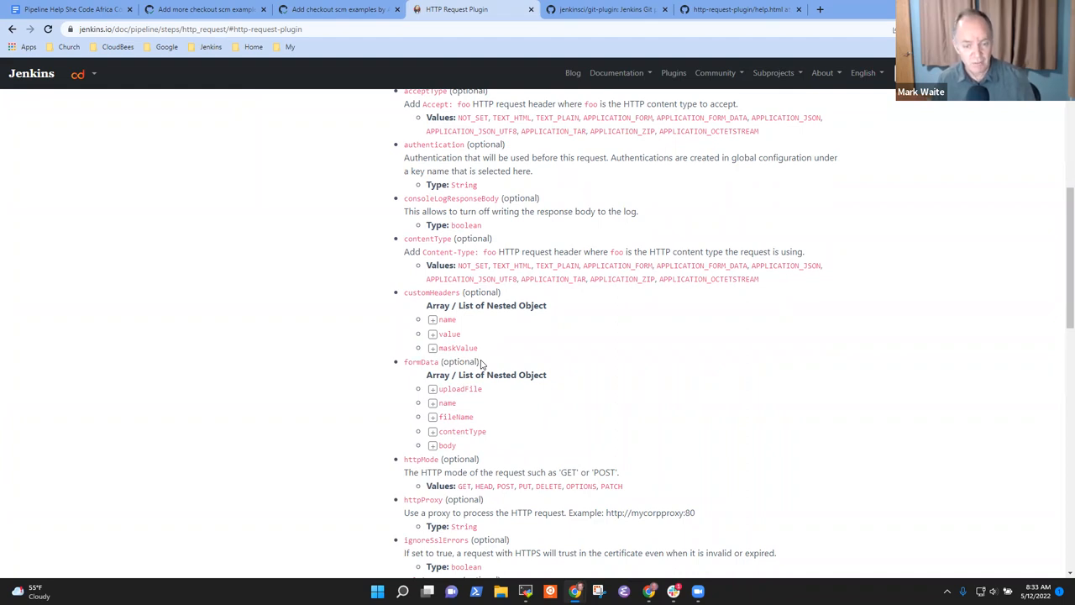
scroll(521, 479, "down", 1)
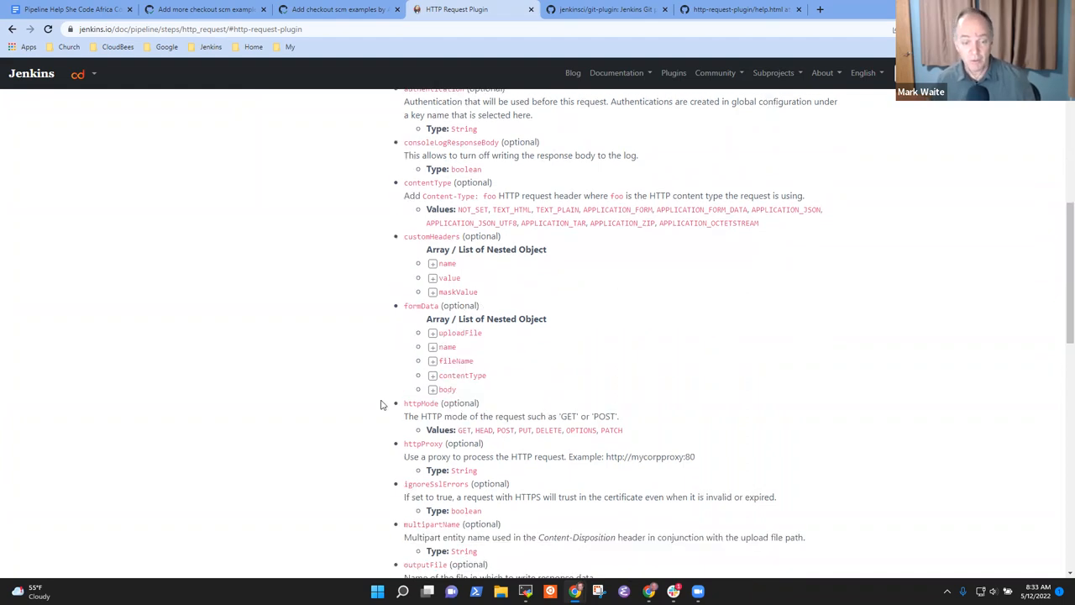
left_click_drag(405, 416, 618, 415)
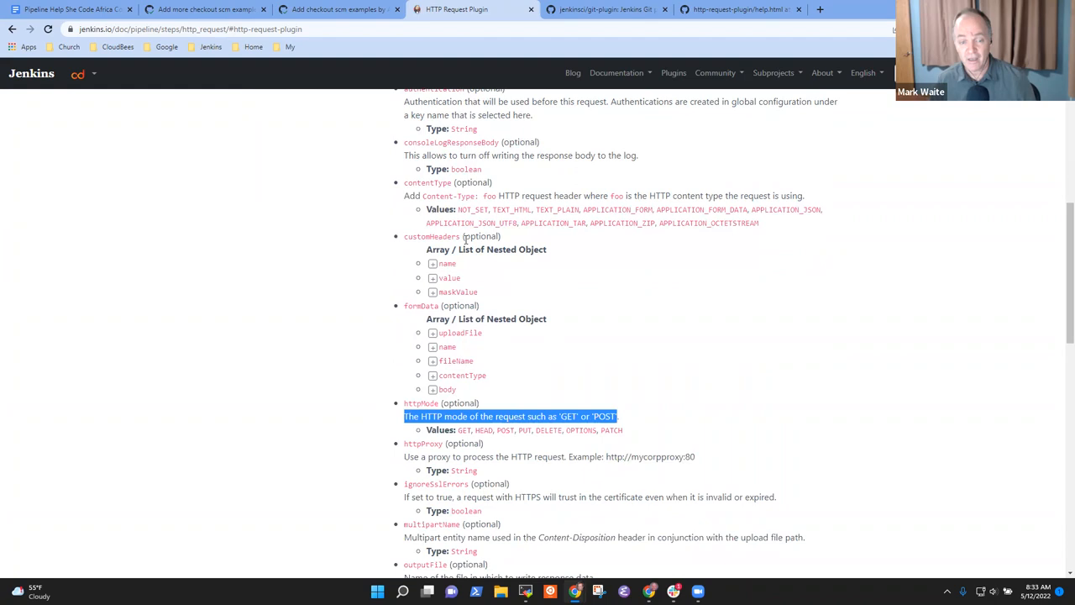
left_click(430, 241)
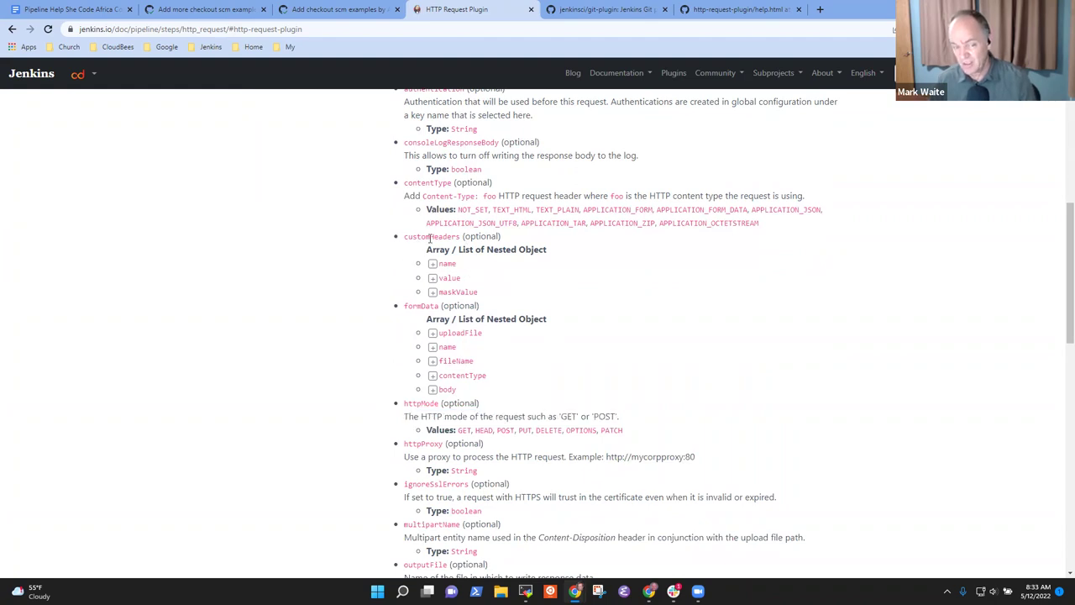
double_click(422, 307)
left_click(470, 309)
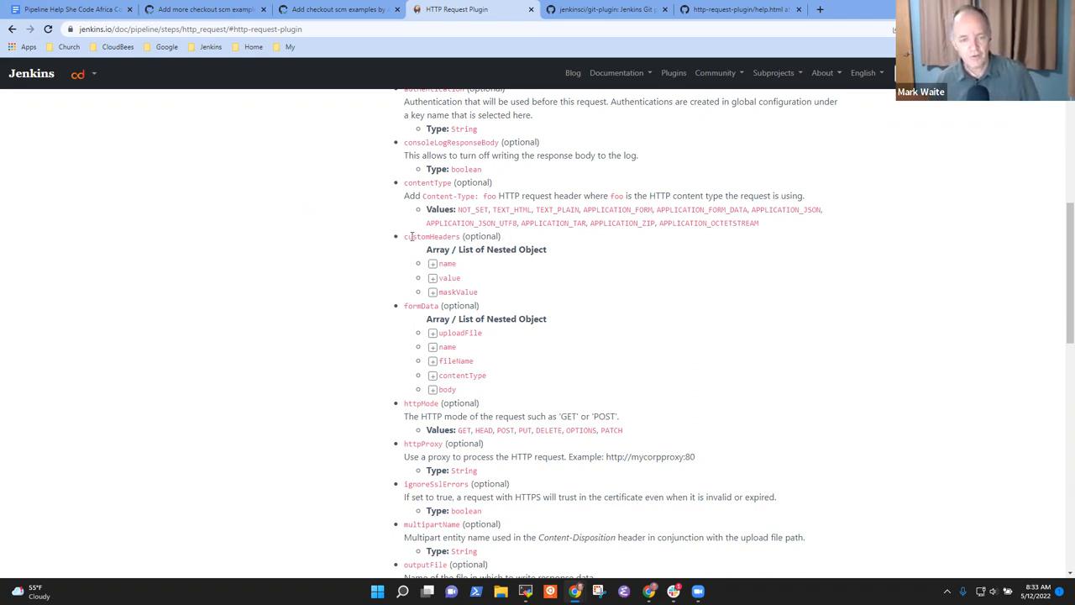
double_click(411, 238)
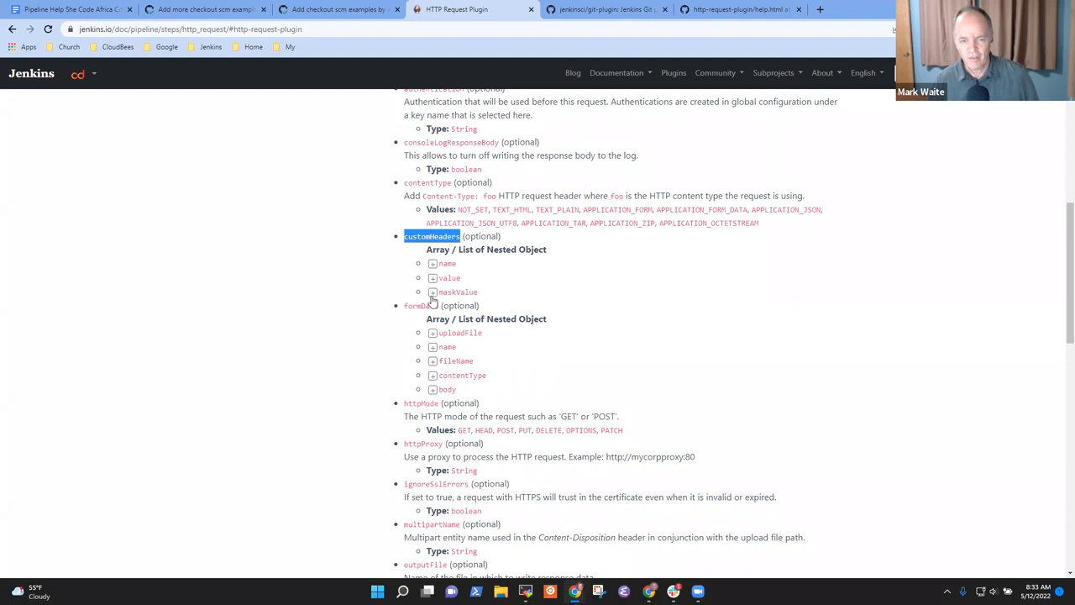
double_click(422, 404)
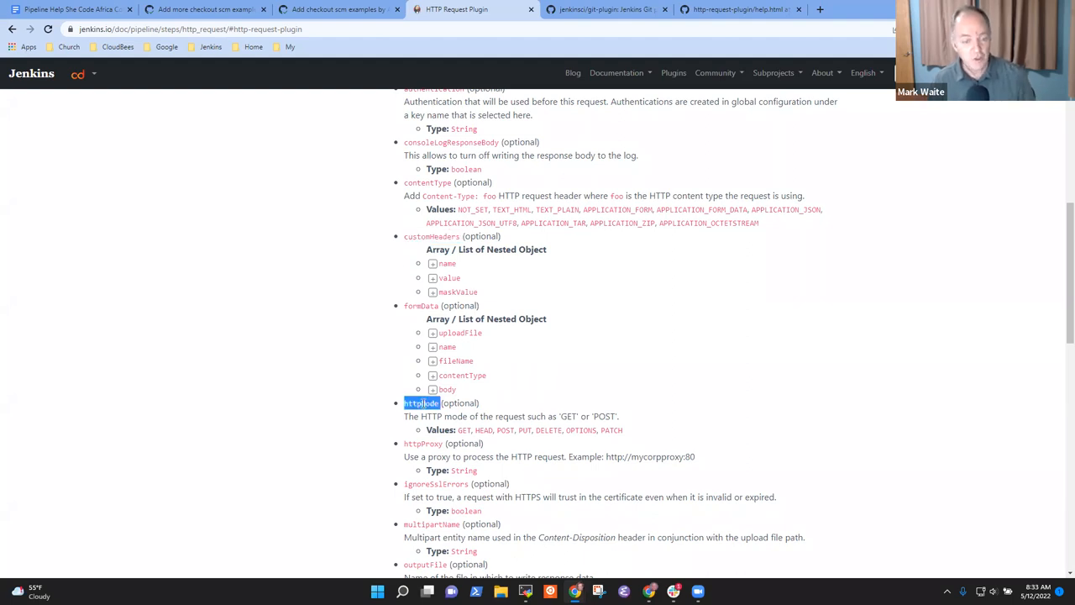
left_click_drag(405, 417, 596, 419)
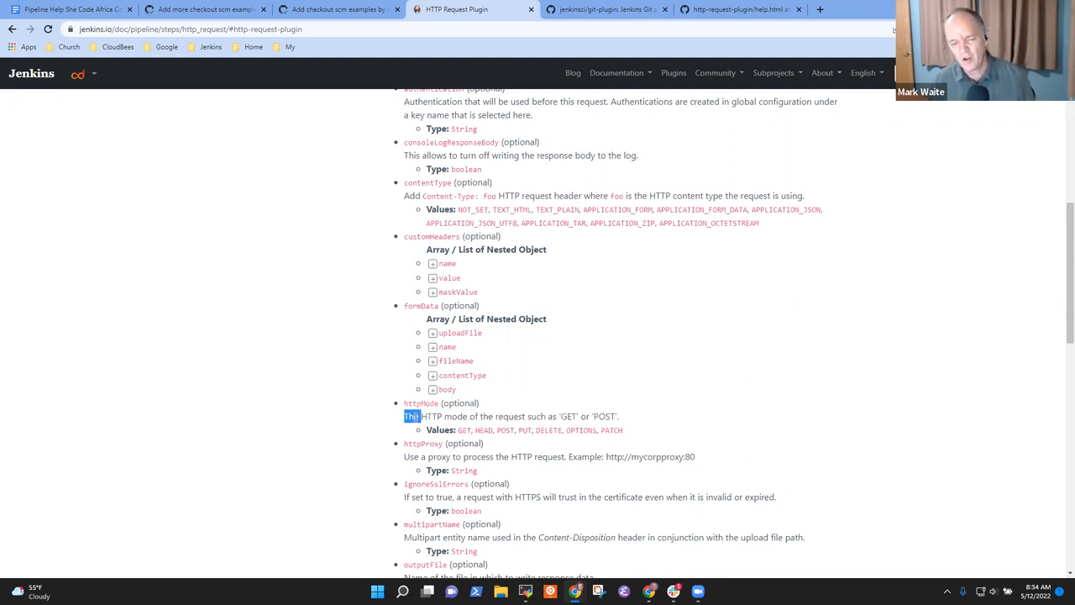
left_click_drag(404, 403, 608, 413)
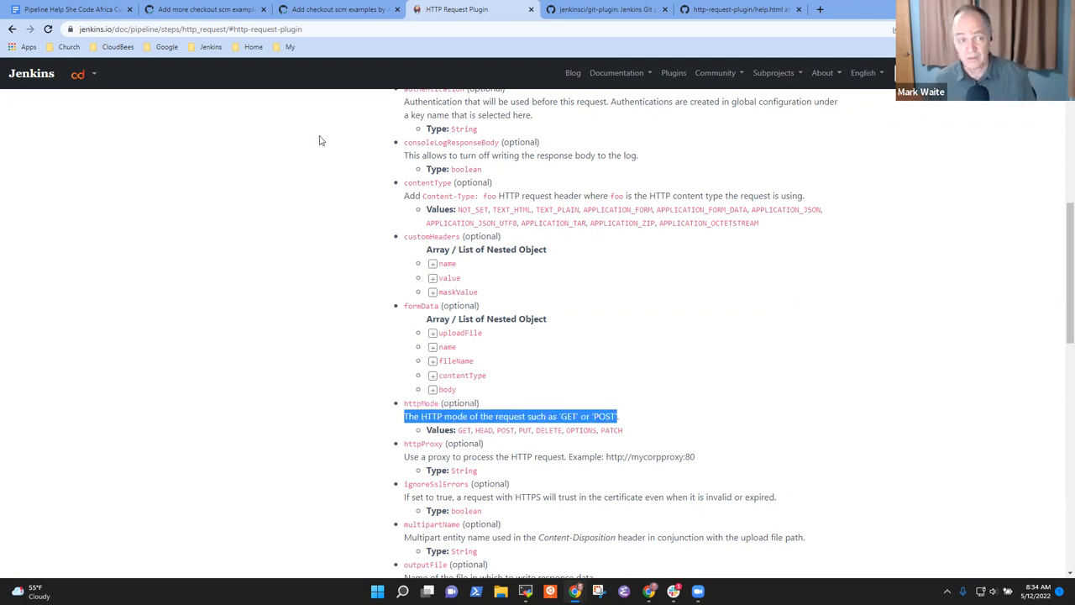
Add a bullet to find where the missing help should be inserted in the source
left_click(58, 9)
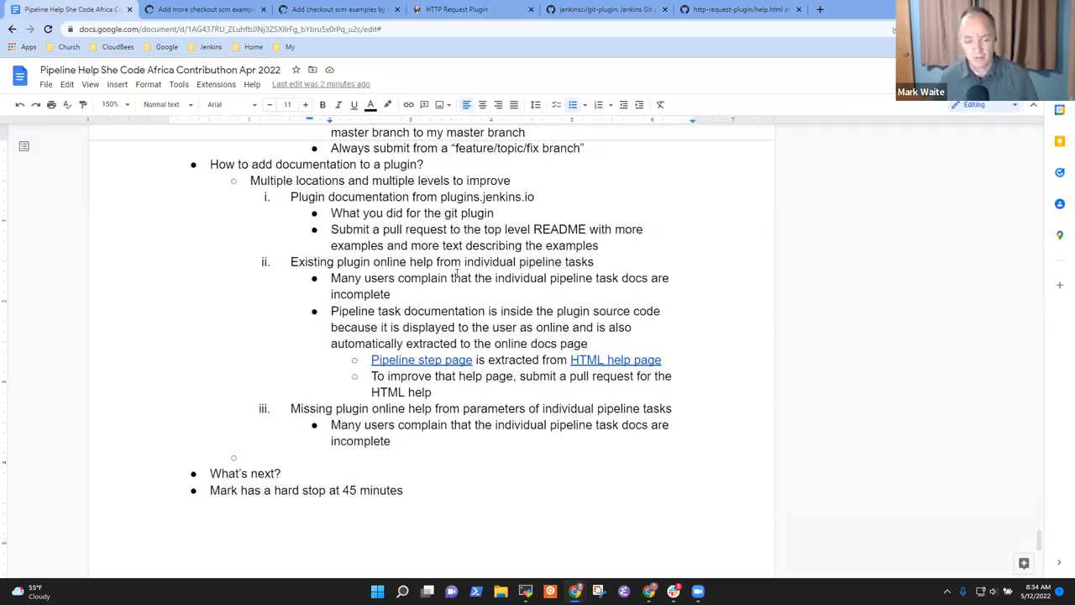
key("Return")
type("Find the location ")
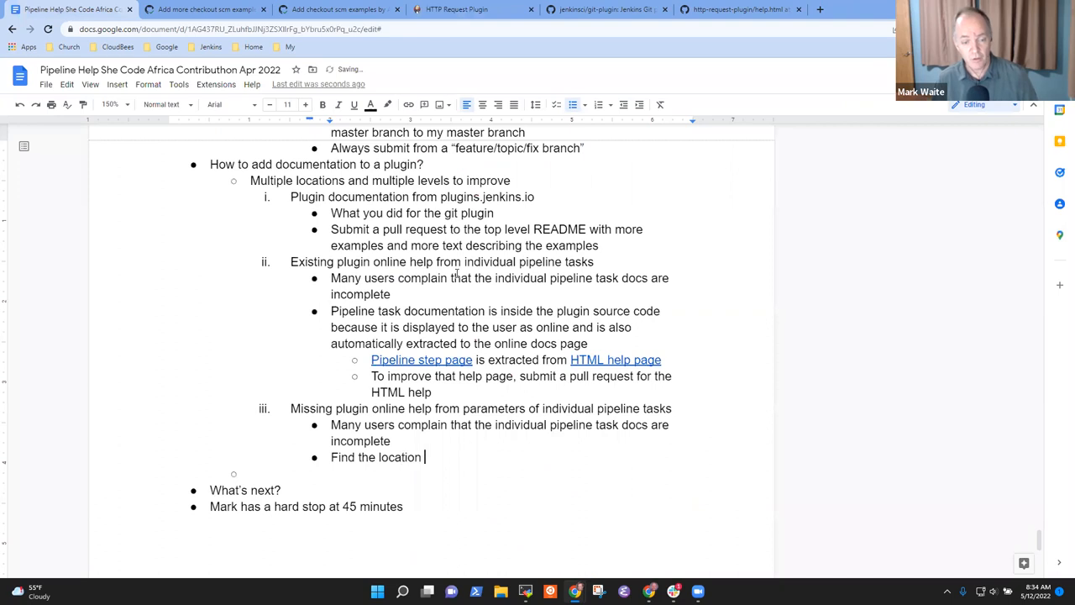
type("where that help ")
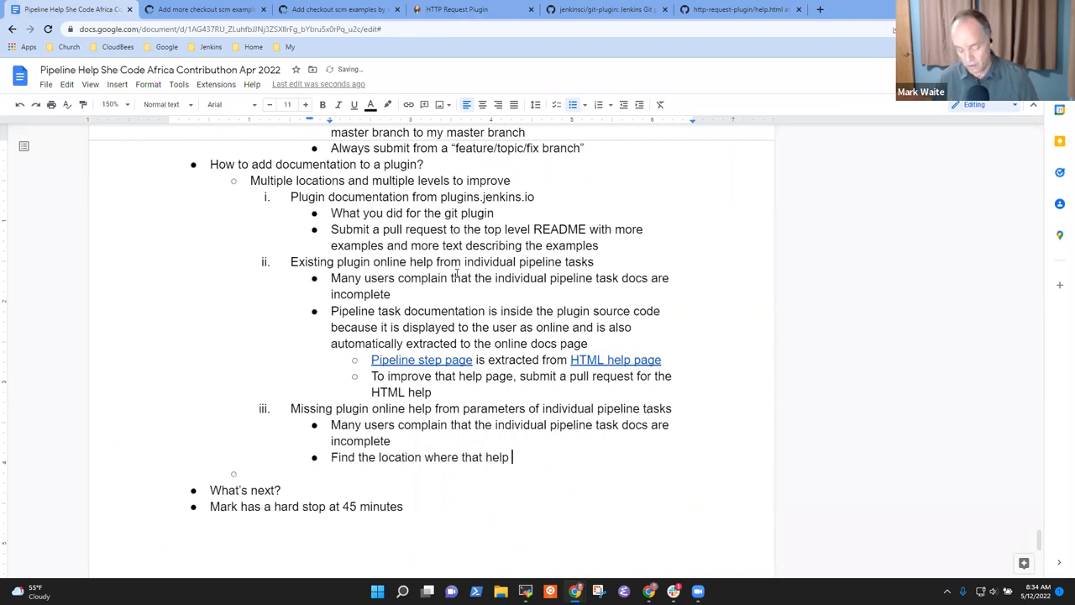
type("should be iser")
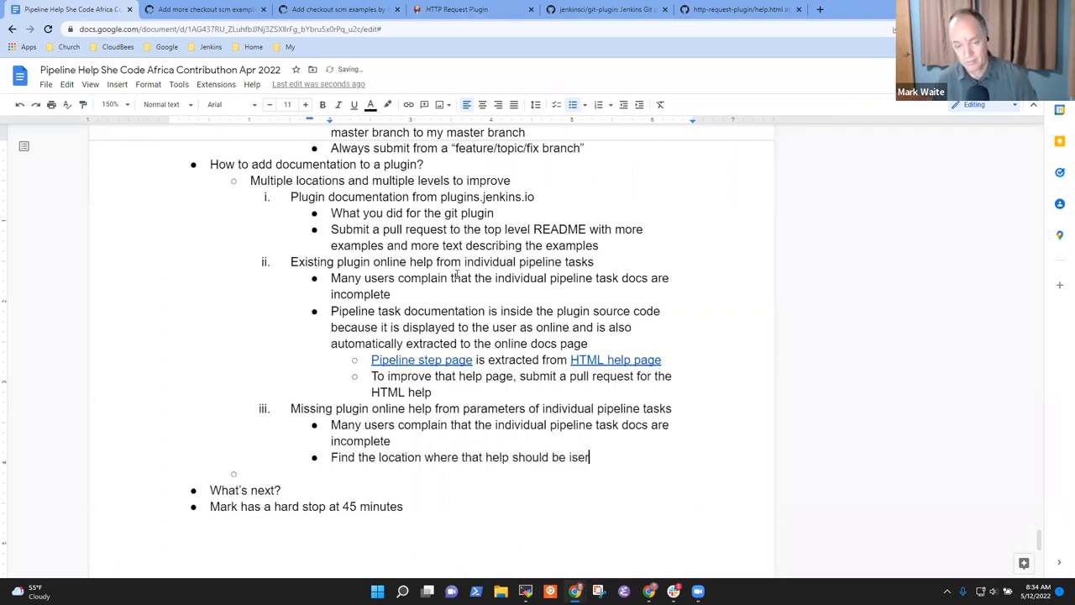
key("BackSpace")
key("BackSpace")
key("BackSpace")
type("nsere")
key("BackSpace")
type("ted in the source co")
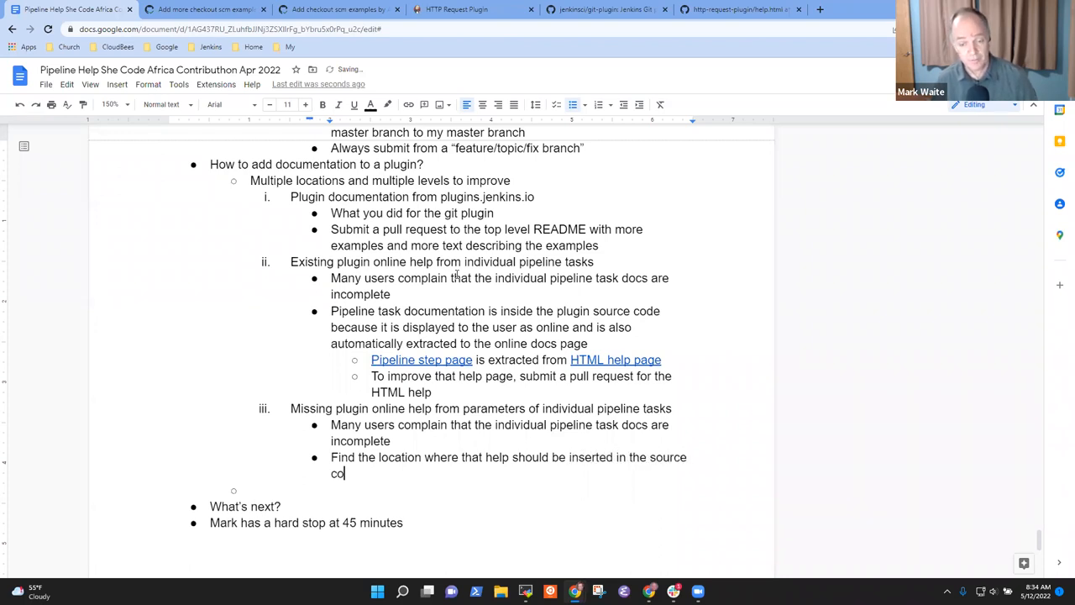
type("de")
Add bullets to insert the help, compile the plugin, run it in Jenkins and confirm it is visible
key("Return")
type("Insert some help")
key("Return")
type("Compile the plugin")
key("Return")
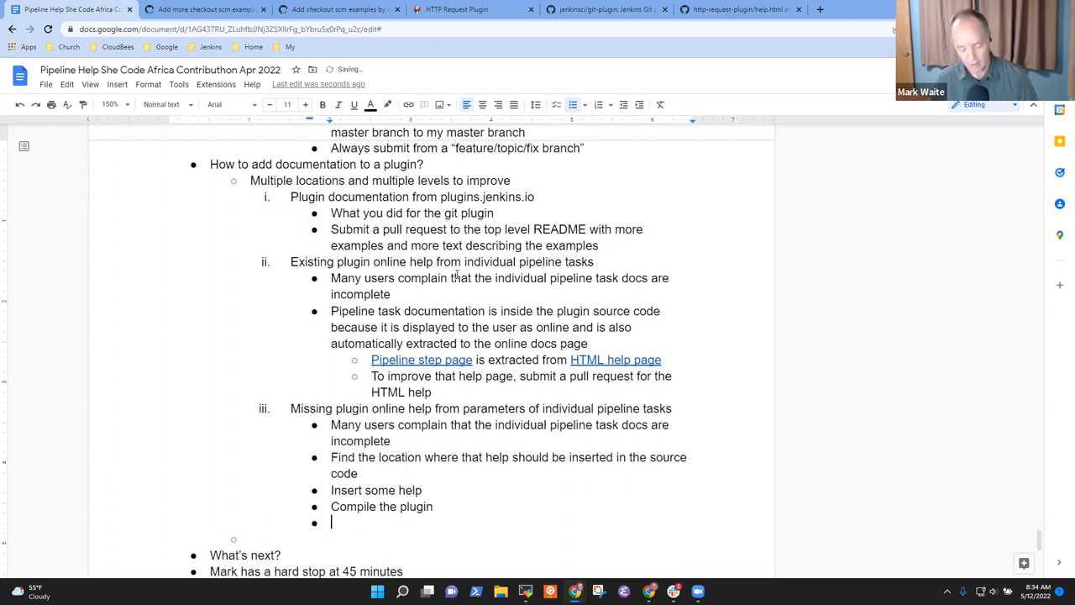
type("Run it")
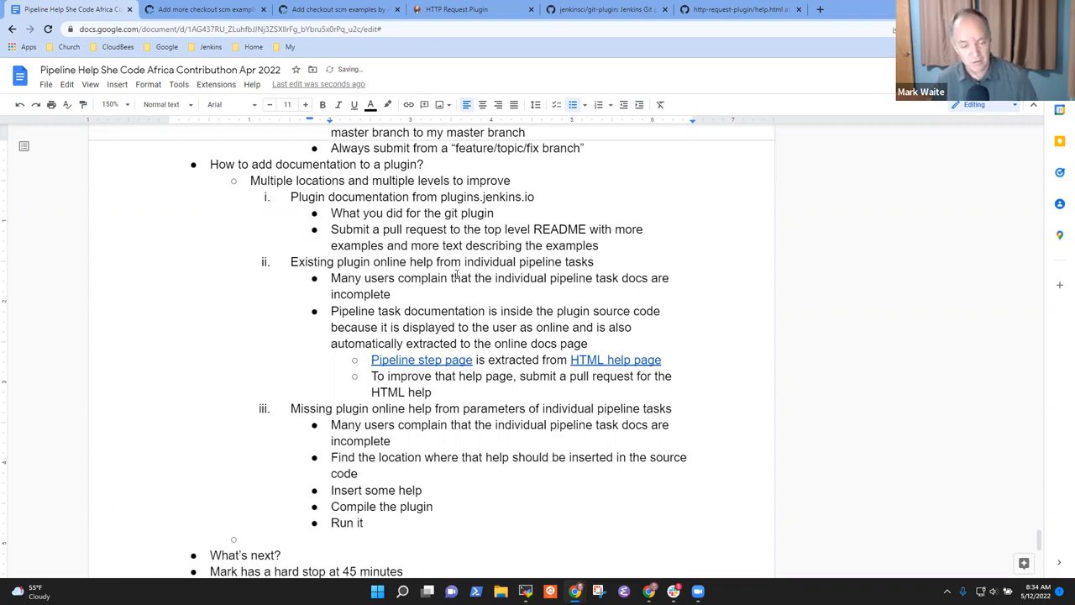
type(" in Jenkins")
key("Return")
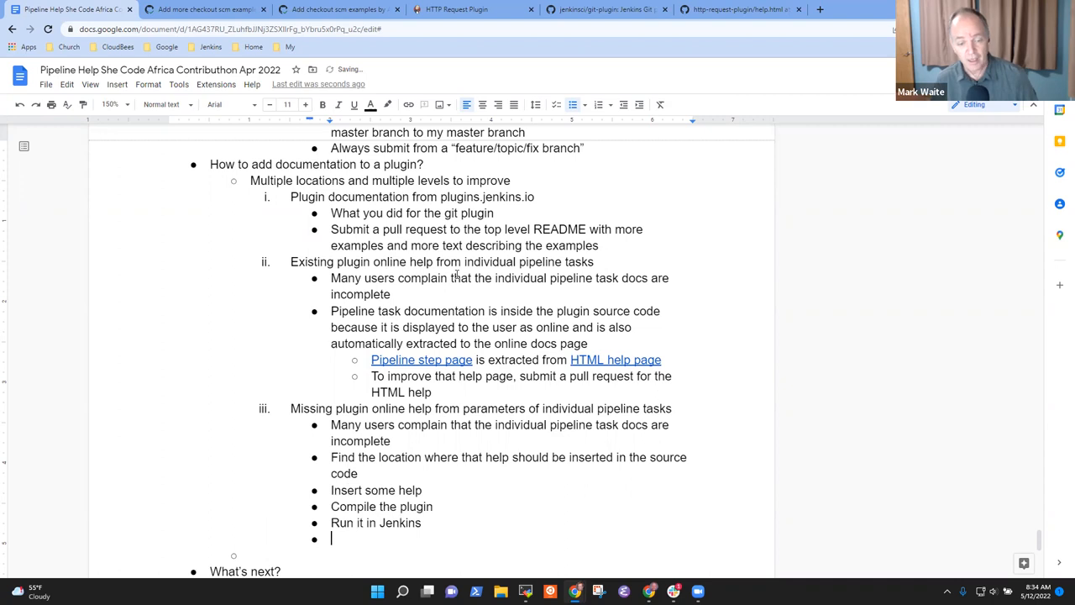
type("Confirm that the help we added")
type("visisble")
key("BackSpace")
key("BackSpace")
key("BackSpace")
type("ble")
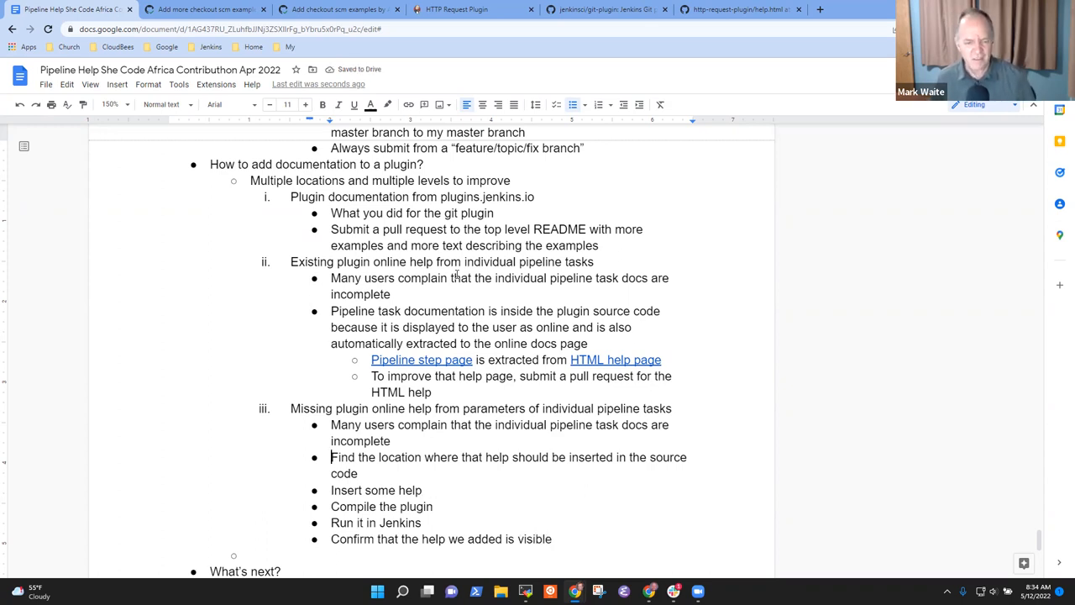
key("shift+Down")
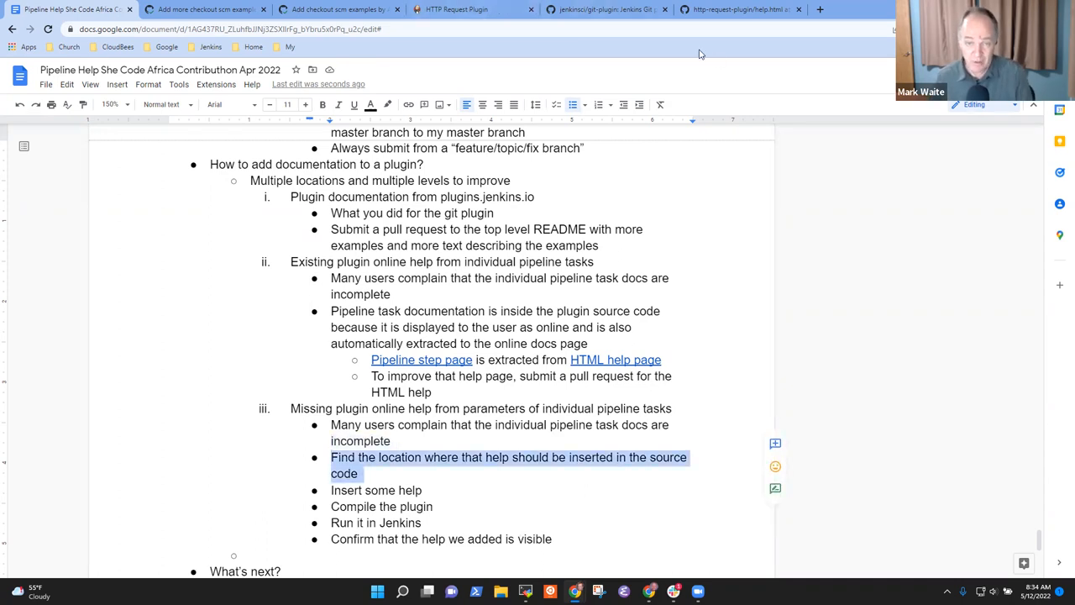
left_click(480, 14)
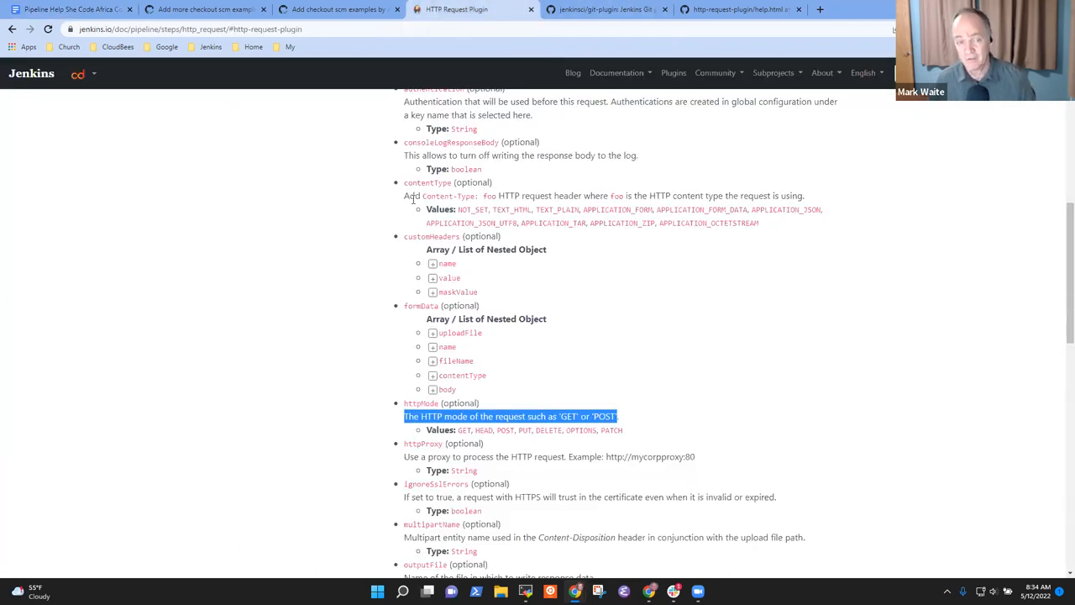
Select the customHeaders parameter name in the step reference and bring up a cleared terminal
mouse_move(404, 196)
left_mouse_down()
mouse_move(509, 208)
mouse_move(804, 199)
left_mouse_up()
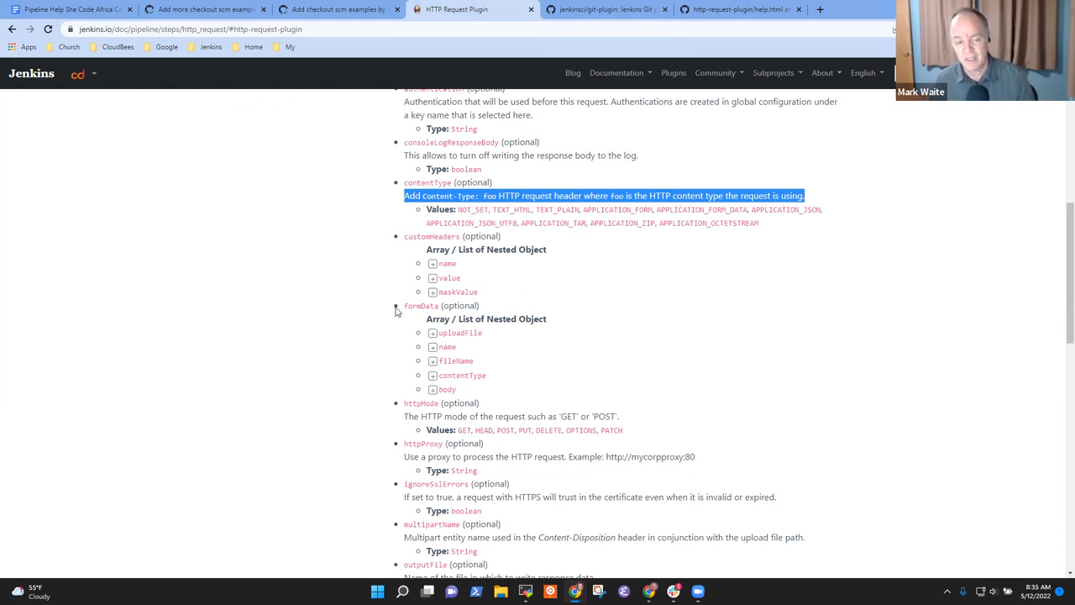
double_click(419, 237)
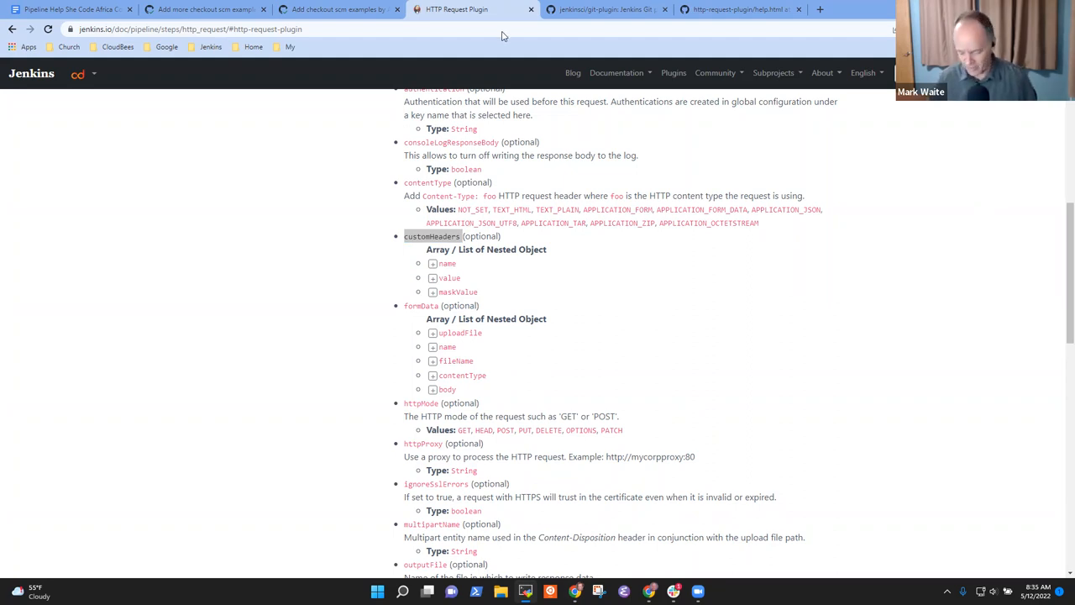
key("alt+Tab")
key("ctrl+plus")
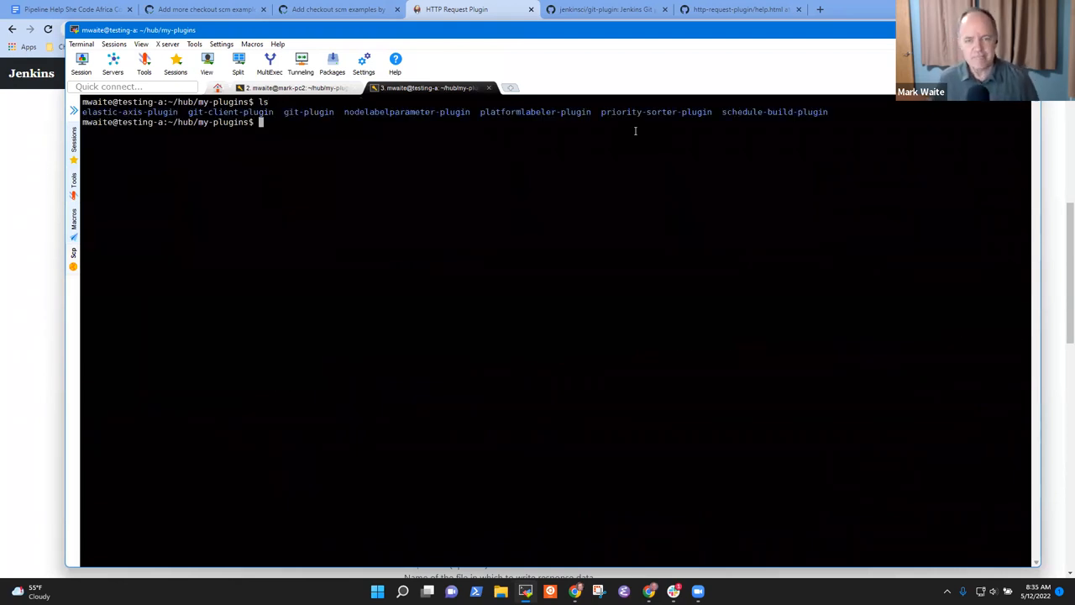
type("c")
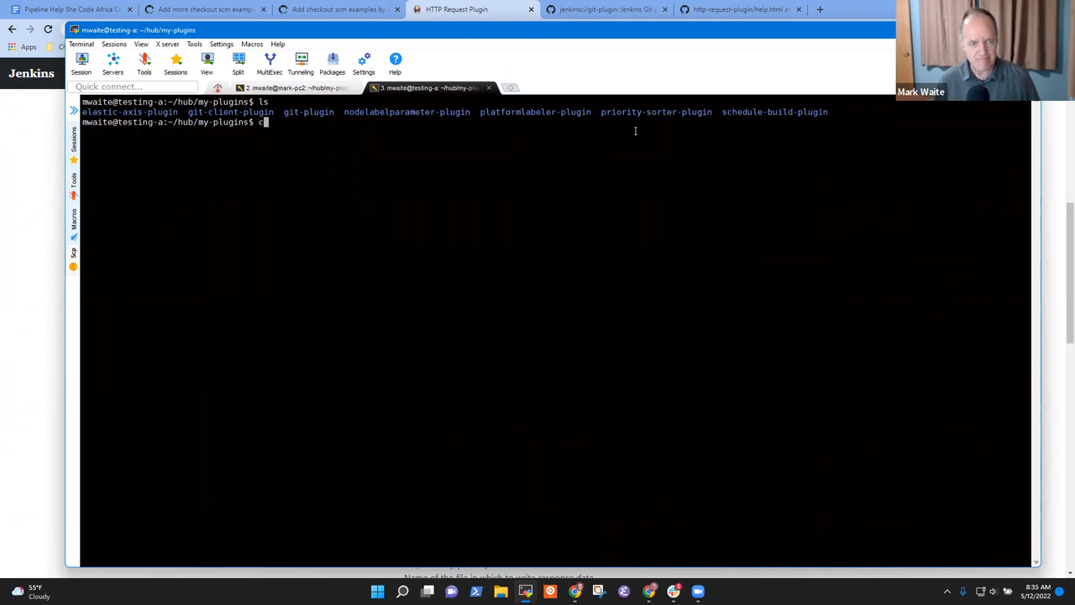
type("d ../pl")
Change into ../plugins, list it and enter the http-request-plugin checkout
key("Tab")
key("Return")
type("ls")
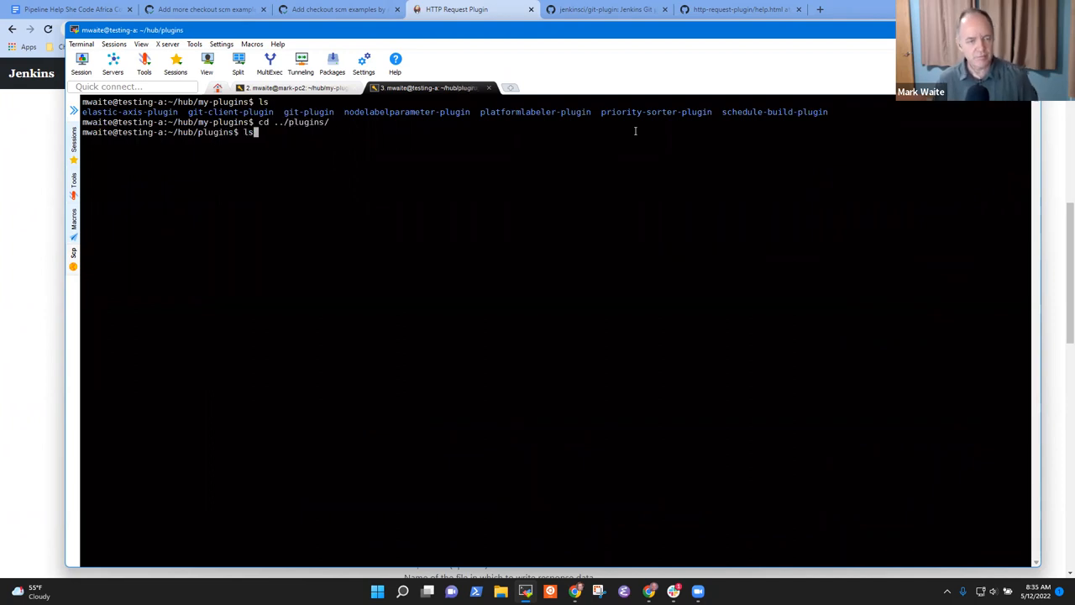
key("Return")
type("csd")
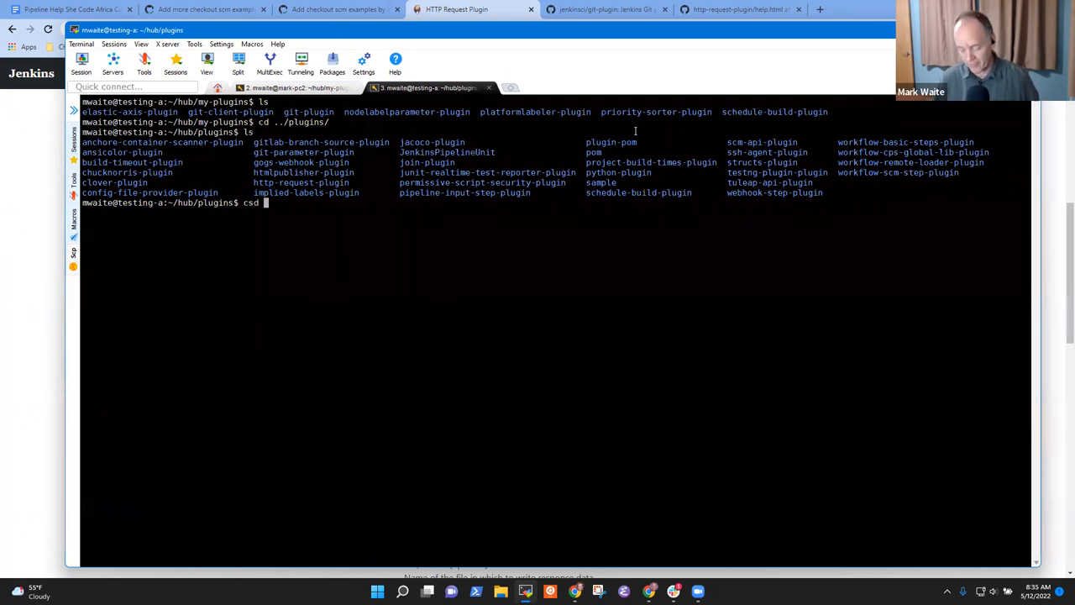
type("cd hht")
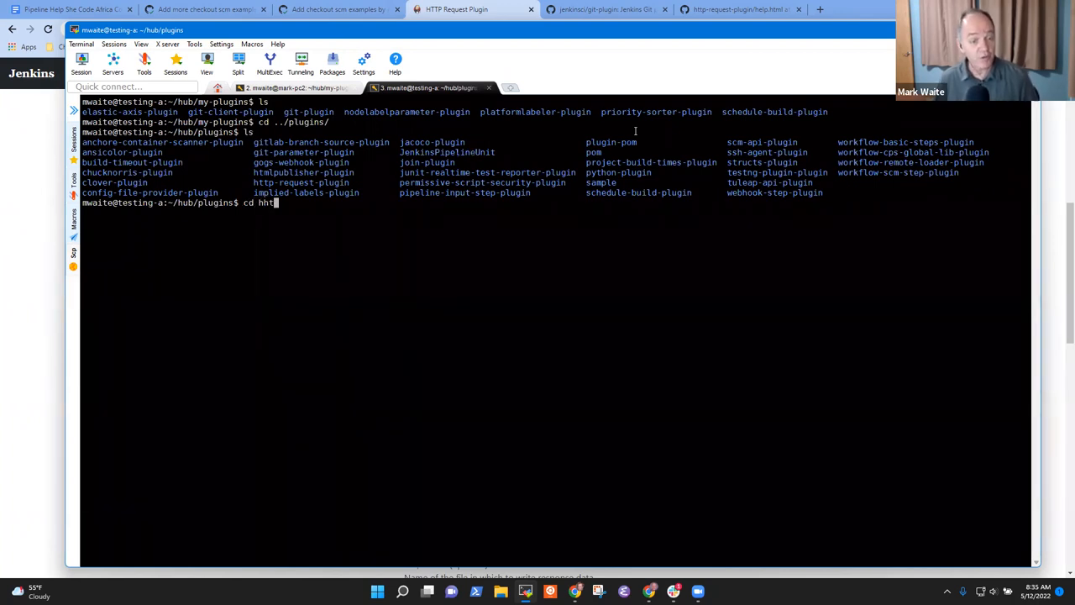
key("Return")
type("cd ht")
key("Tab")
key("Return")
type("gh repo sync")
Sync the repository with gh repo sync, review git log and the remote URLs
key("Return")
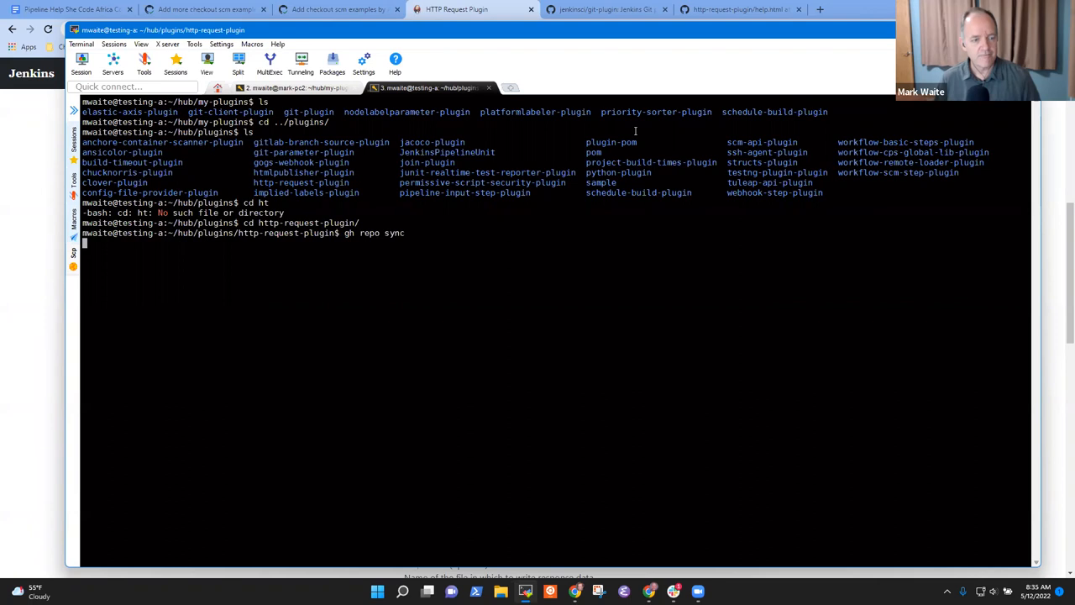
type("git log")
key("Return")
key("q")
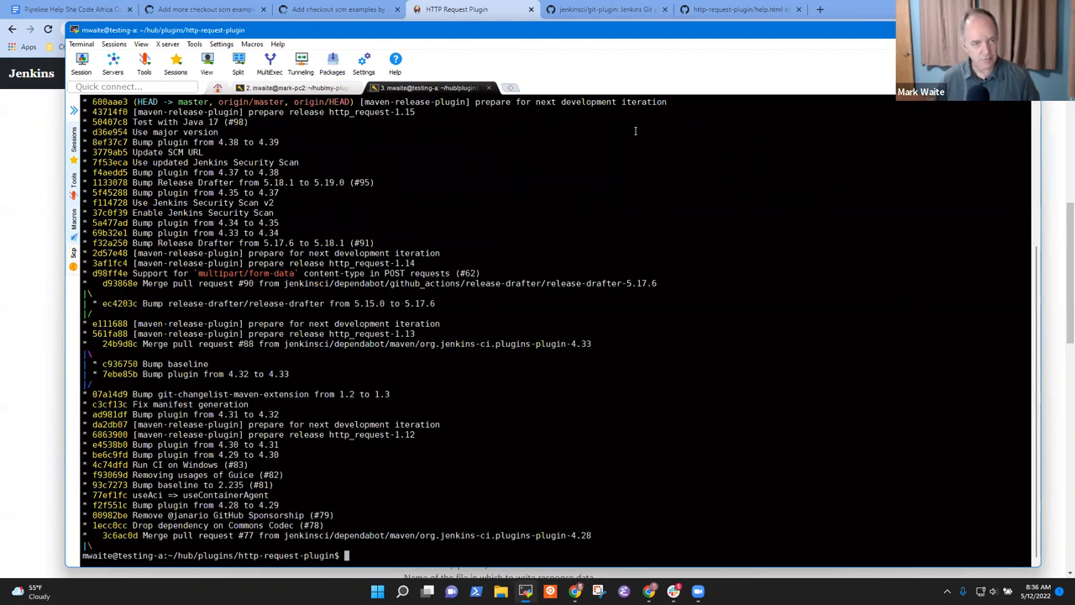
type("git remote")
key("Return")
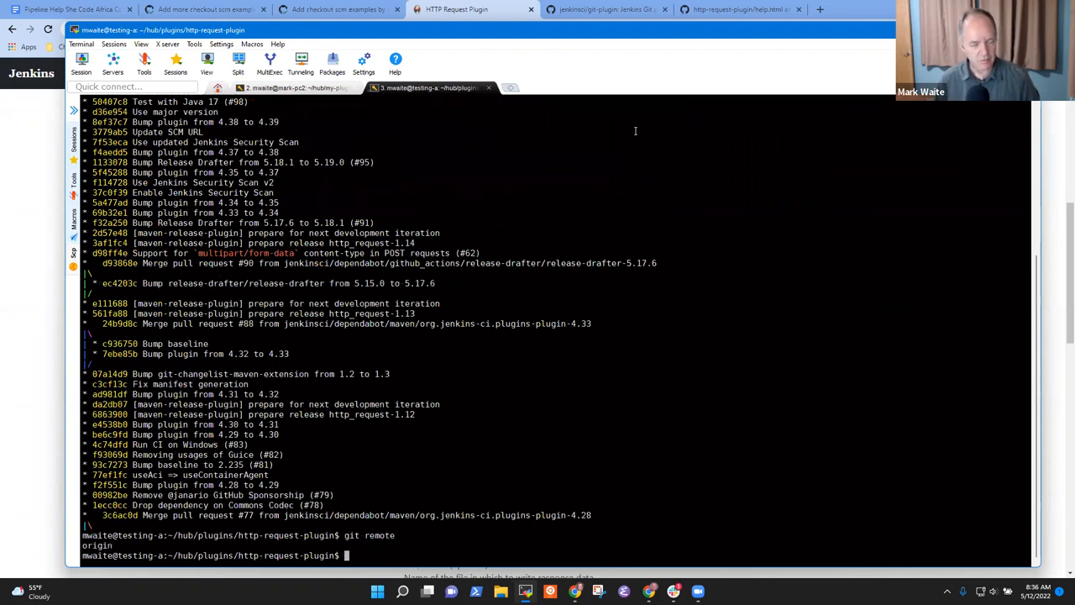
type("git remote -v")
key("Return")
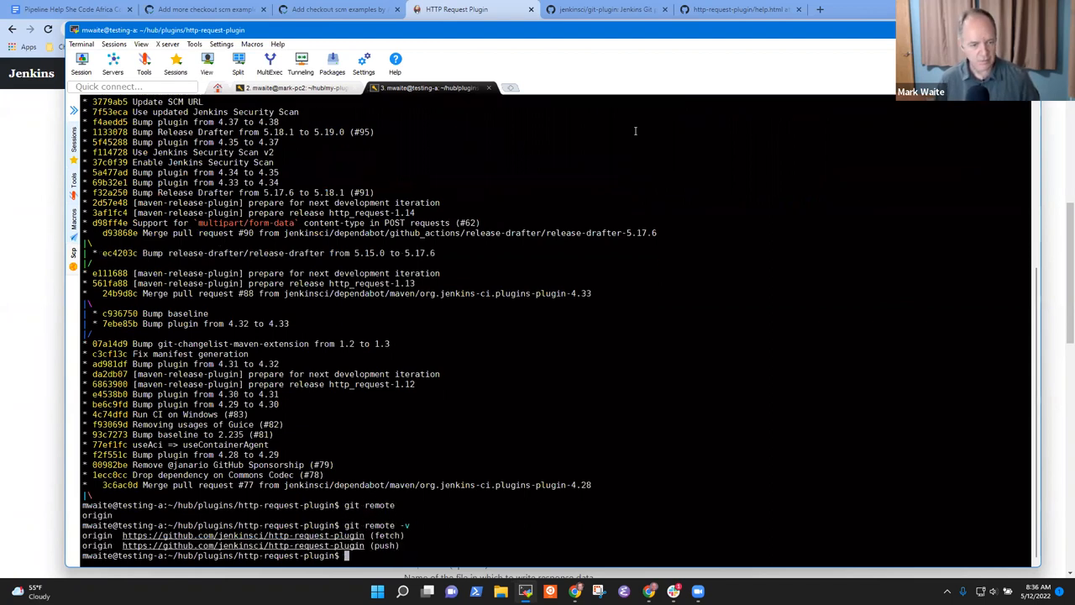
type("gh repo fork")
Fork the repository as MarkEWaite/http-request-plugin, add it as a remote and push all branches
key("Return")
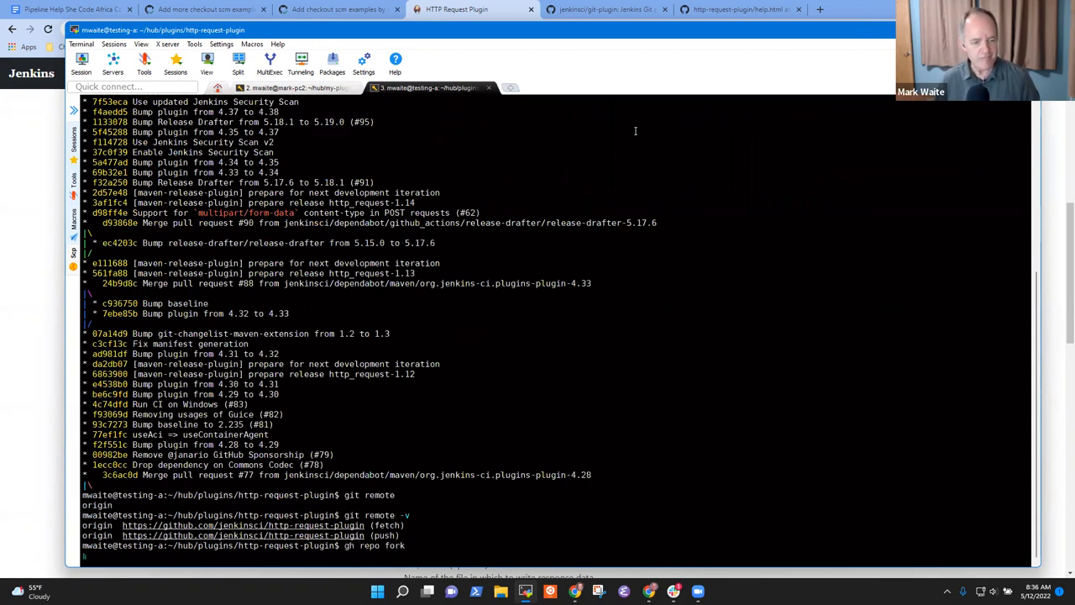
key("Return")
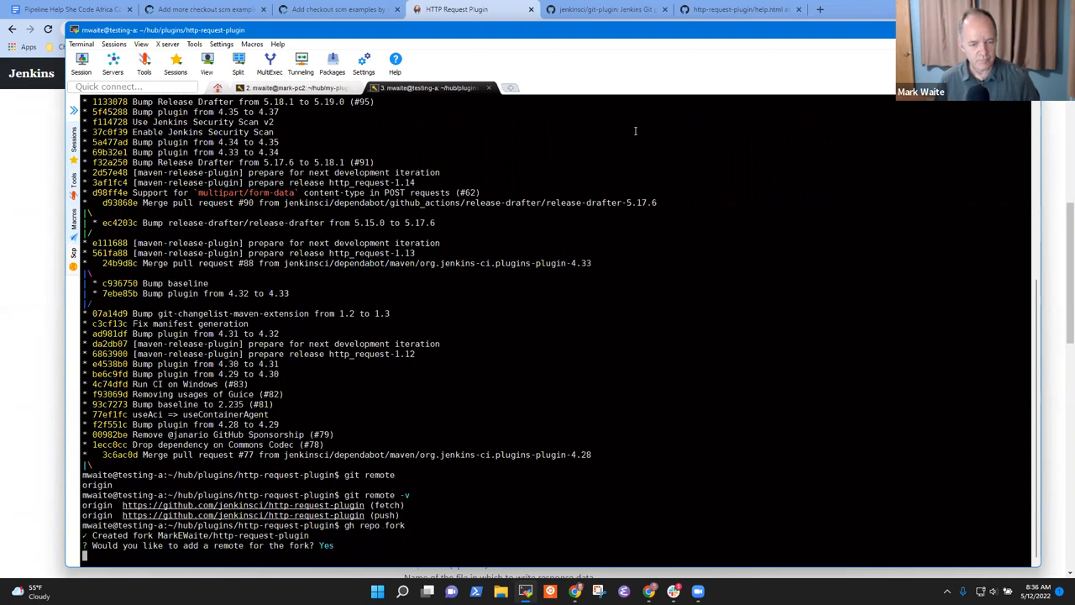
type("git push-a")
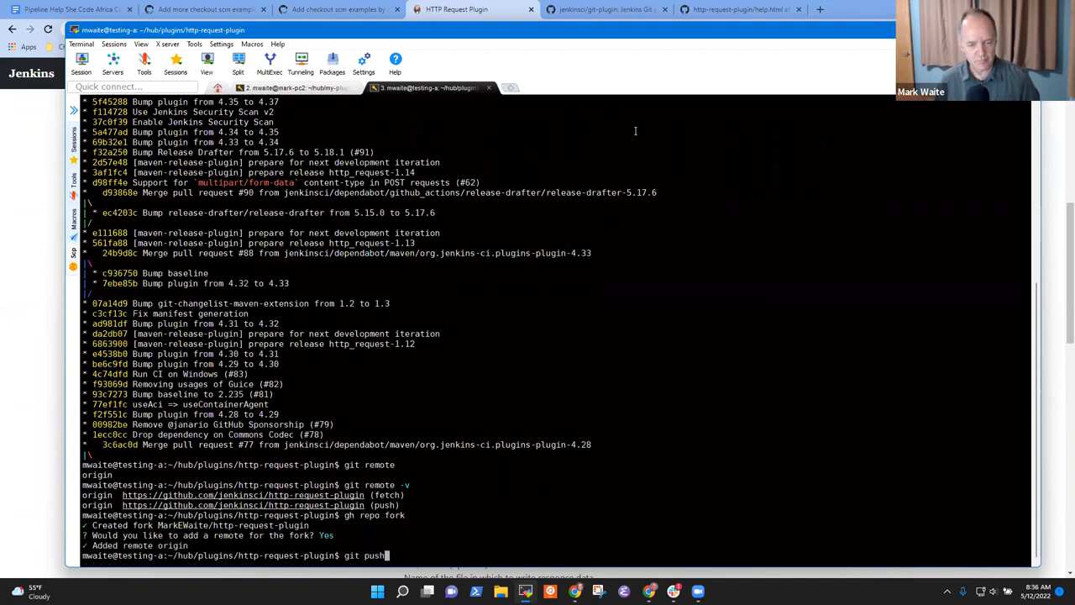
key("Return")
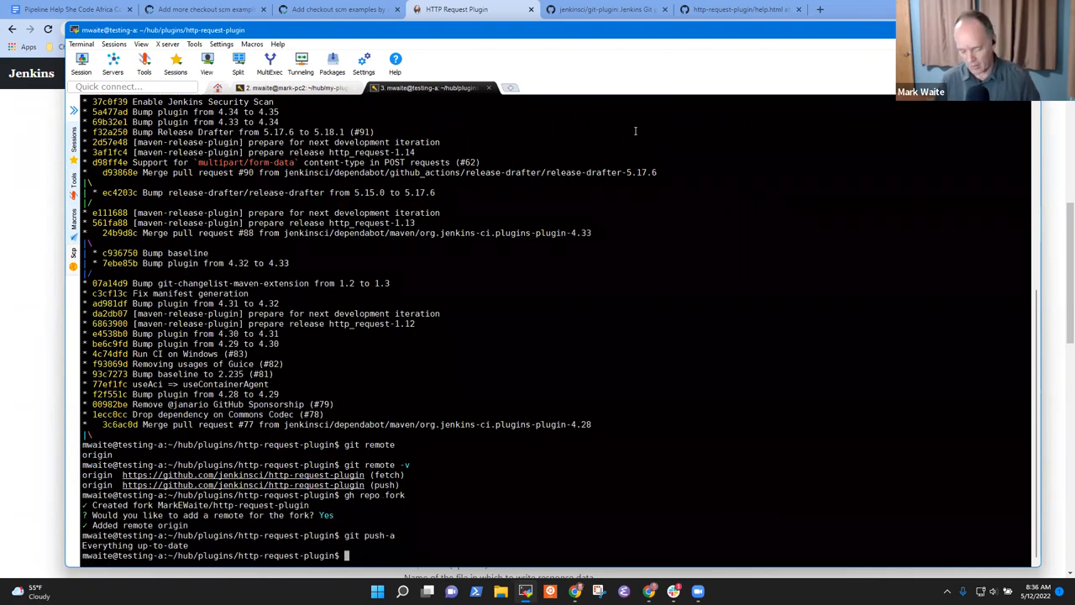
Run git grep customHeaders across the plugin source
left_click(467, 8)
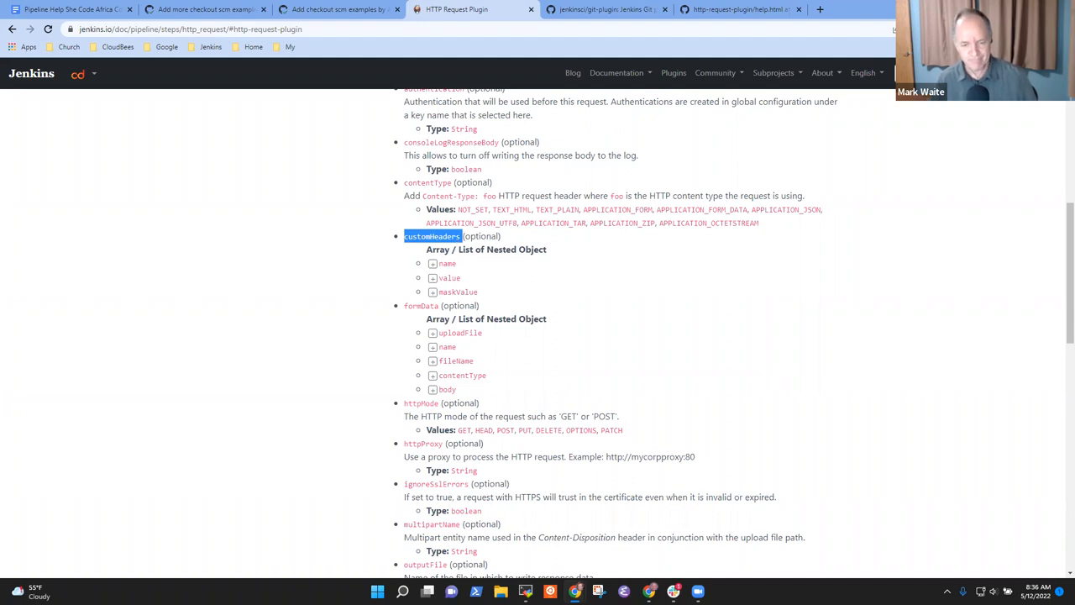
left_click(526, 590)
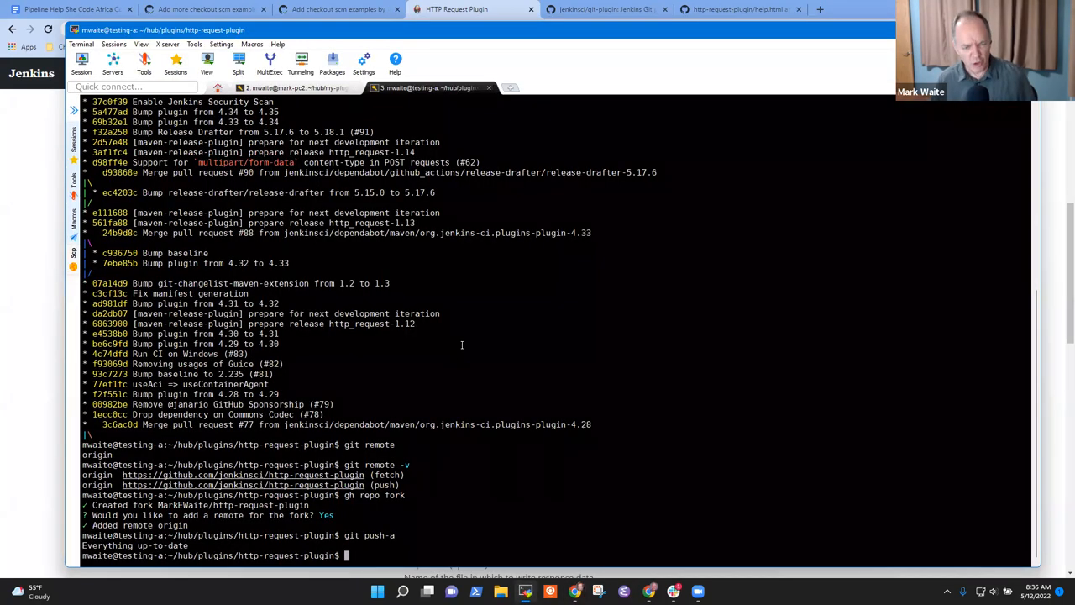
type("git grep")
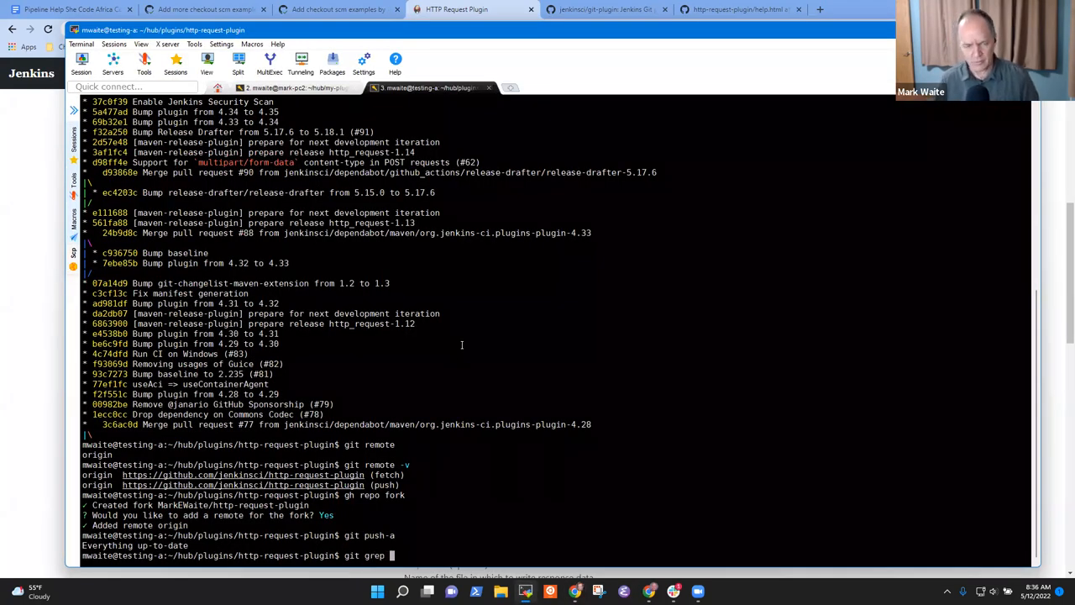
right_click(463, 349)
key("Return")
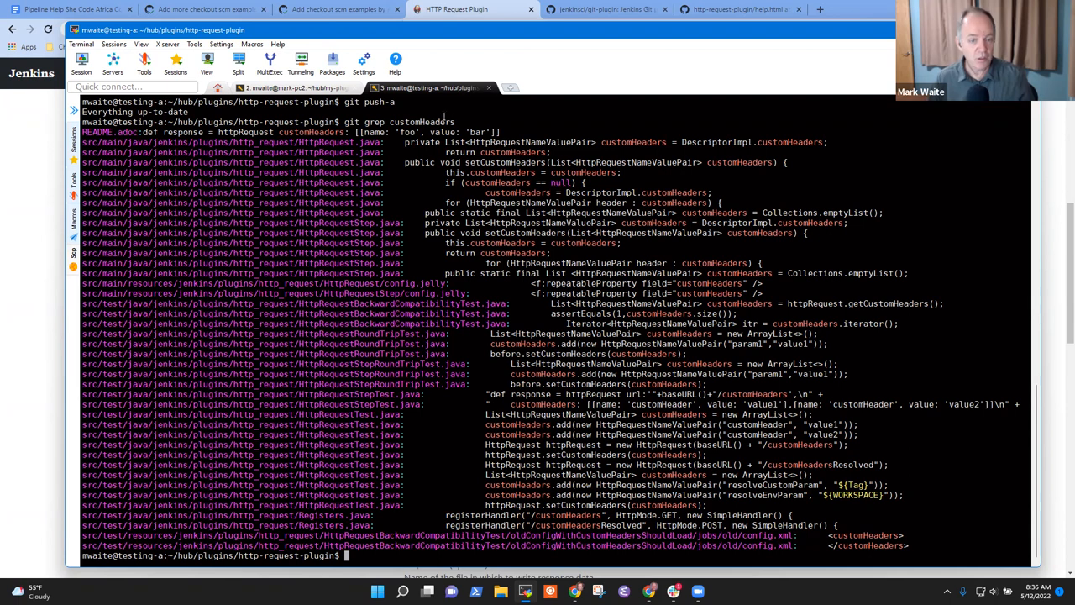
Copy httpMode from the docs page and run git grep httpMode
left_click(434, 11)
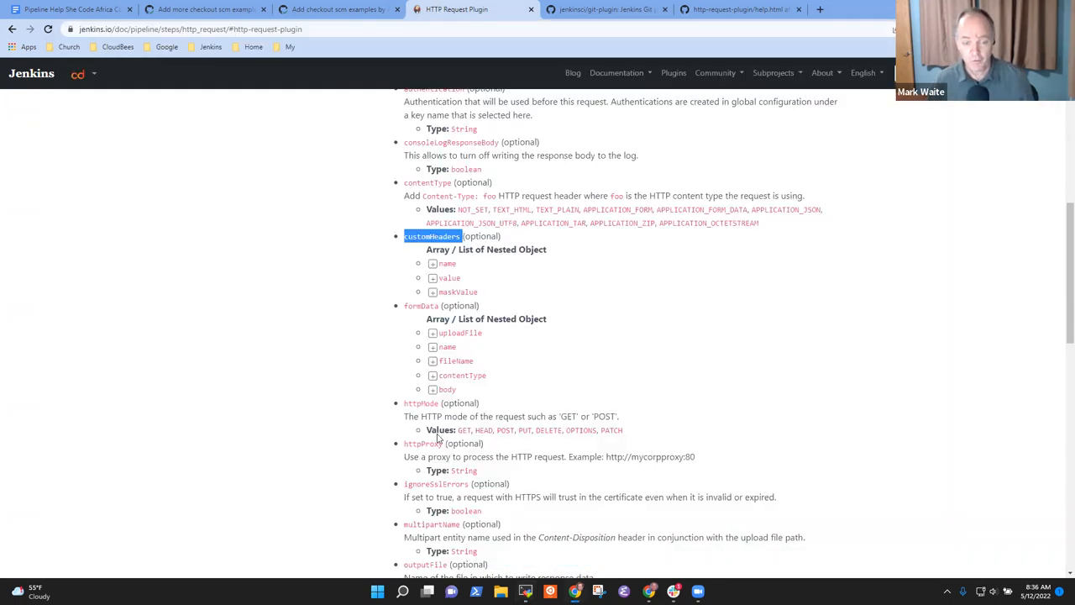
left_click(433, 401)
double_click(431, 404)
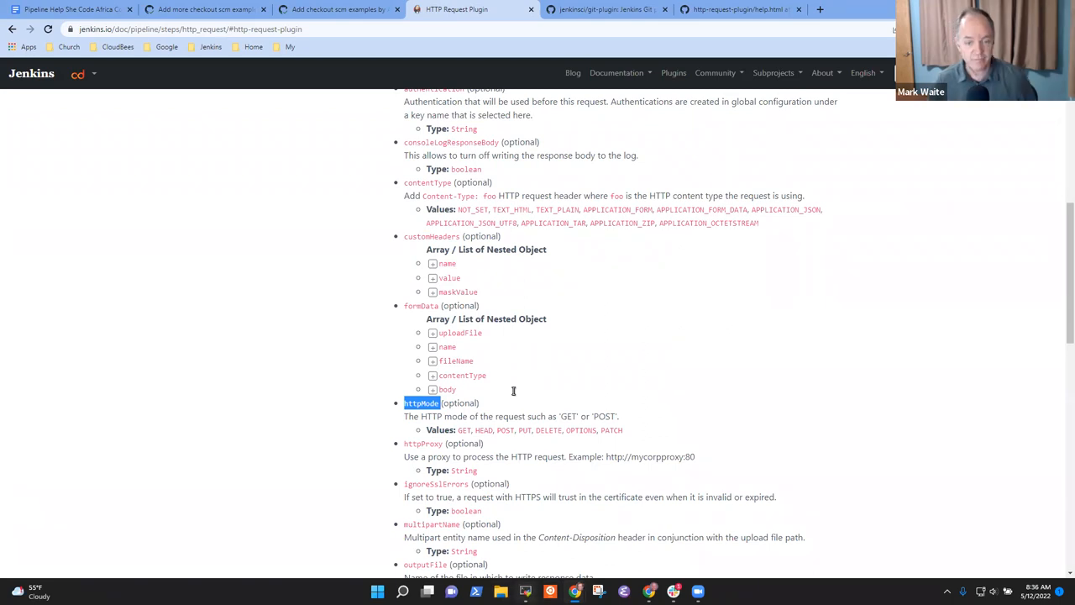
key("alt+Tab")
type("git grep")
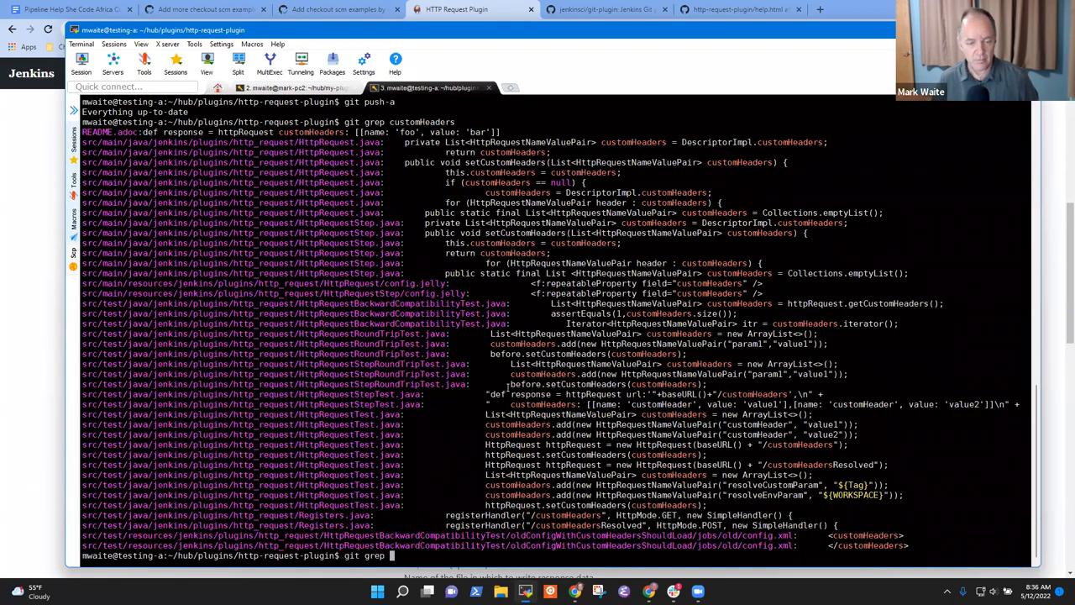
type(" httpMode")
key("Return")
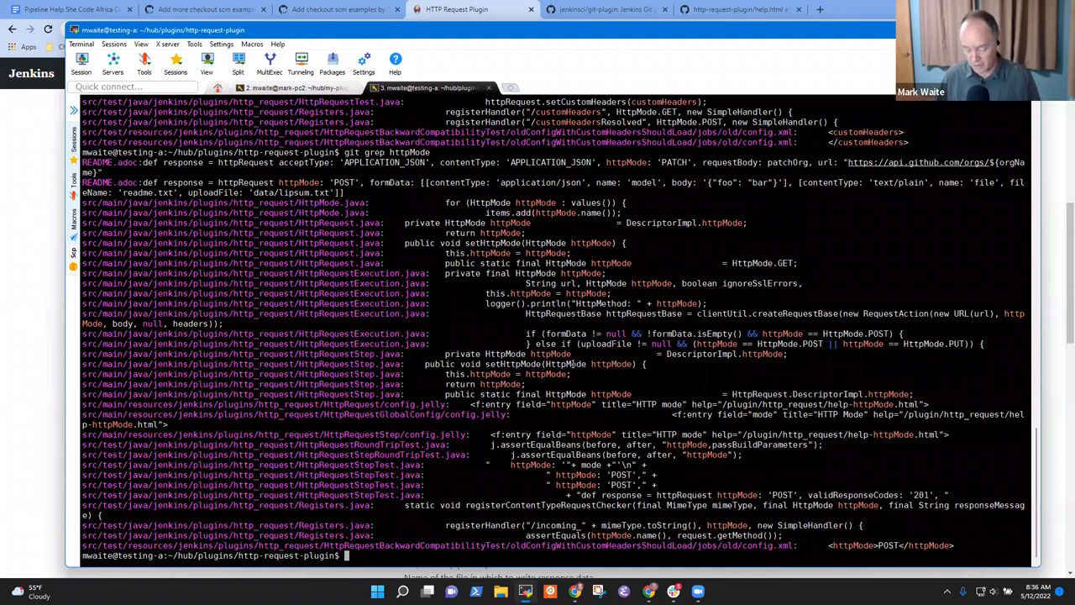
type("git")
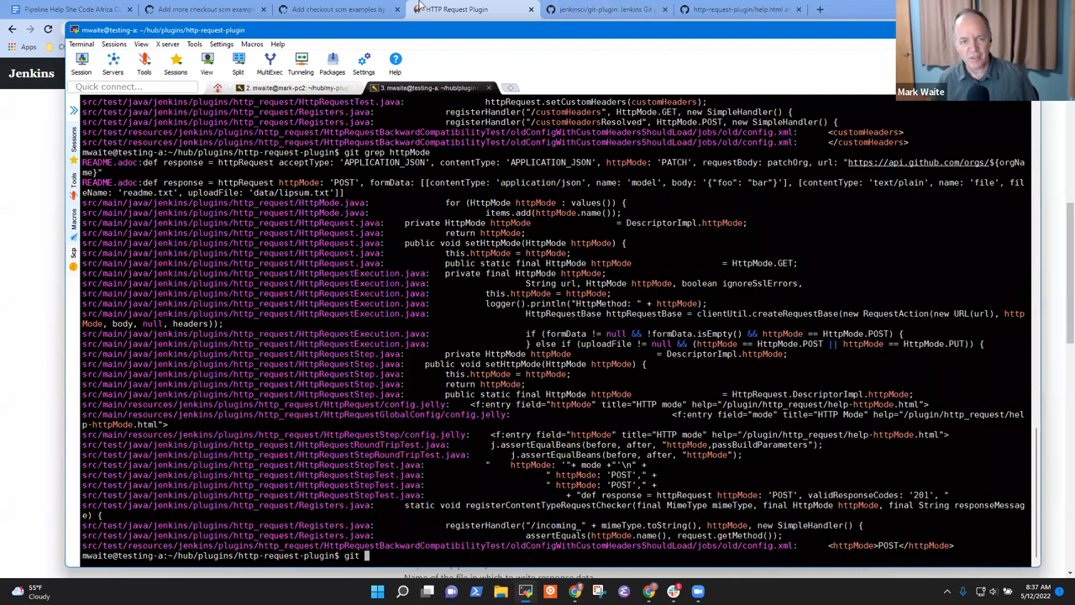
Git grep for the copied sentence 'The HTTP mode of the request such as'
left_click(457, 9)
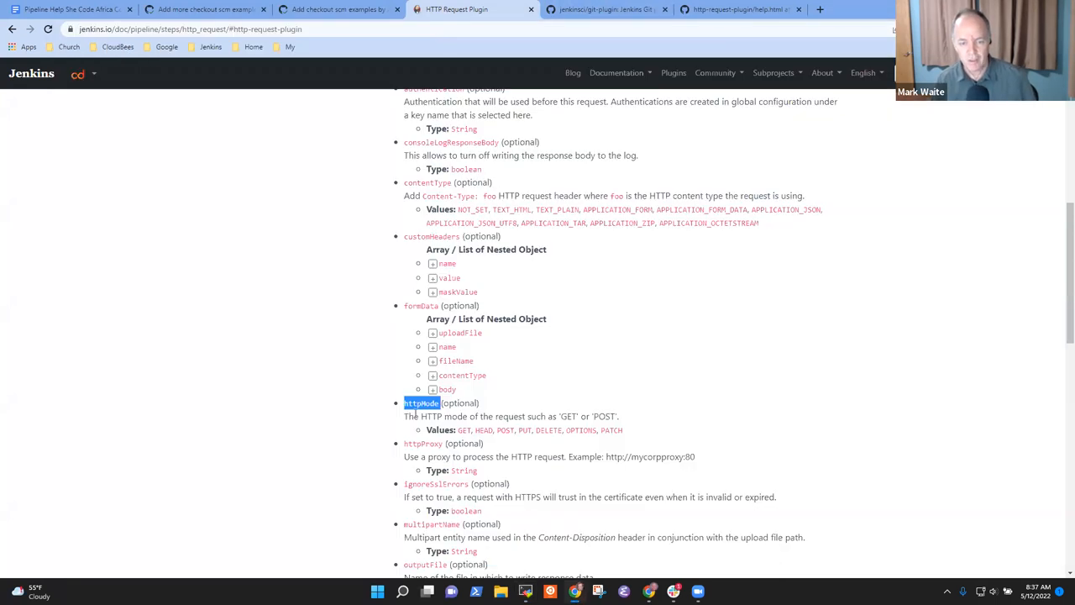
left_click_drag(404, 416, 551, 415)
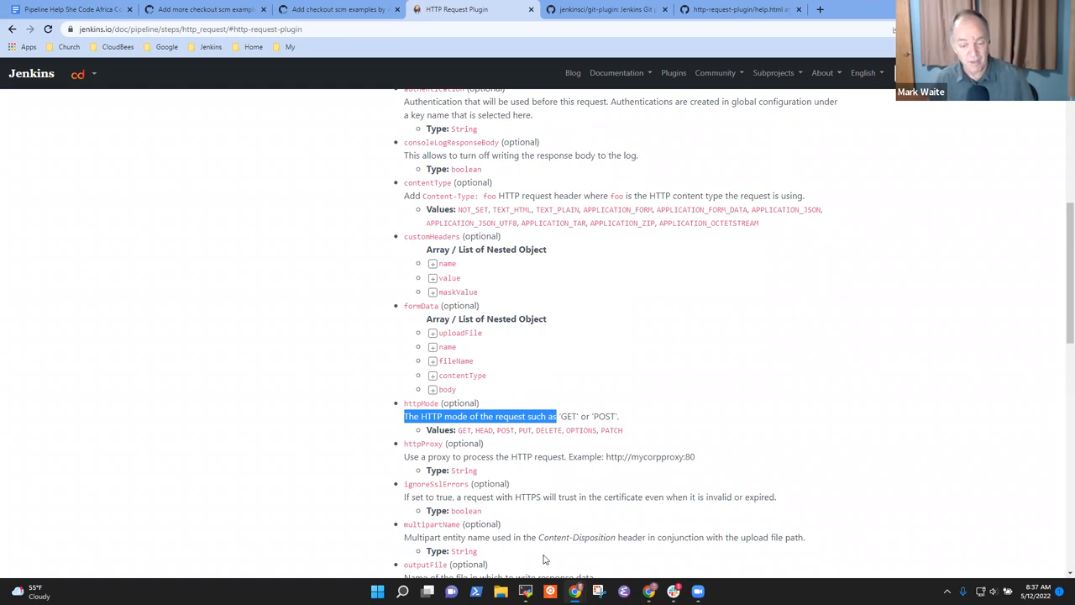
key("alt+Tab")
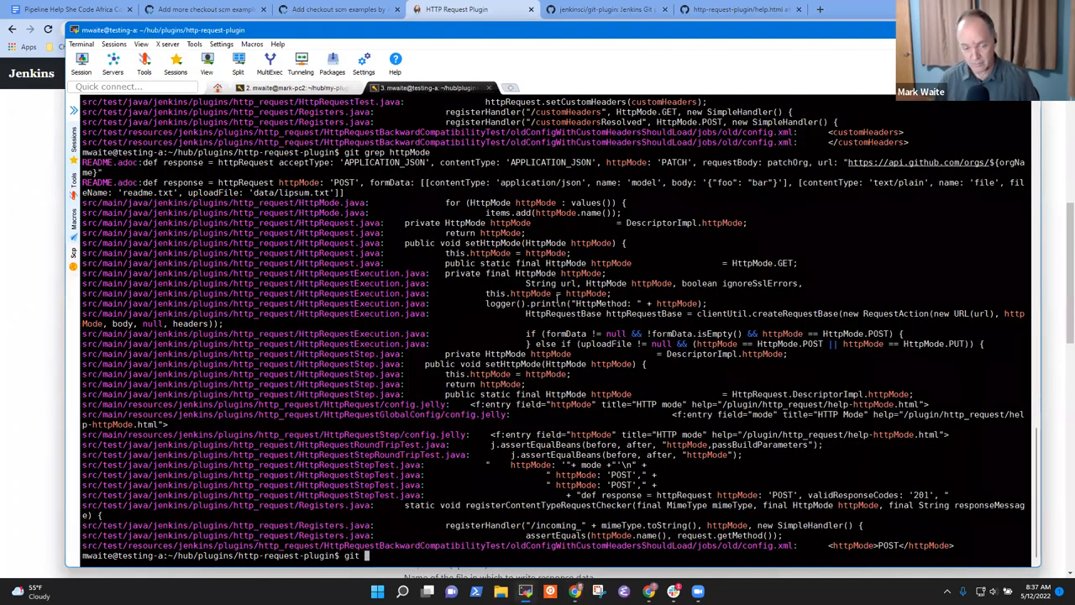
type("grep ';")
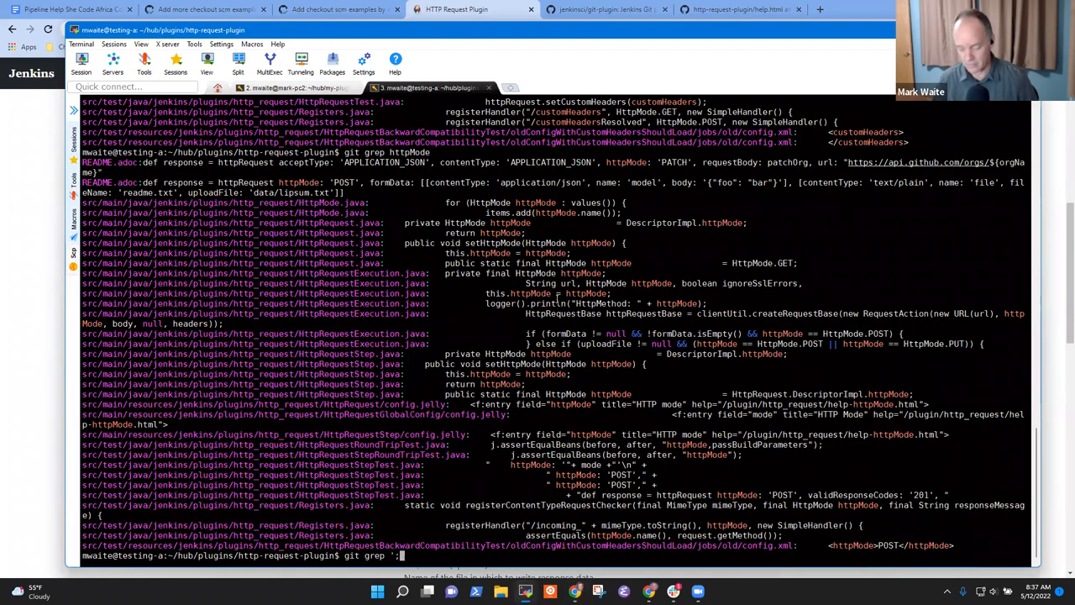
type("The HTTP mode of the request such as")
type("'")
key("Return")
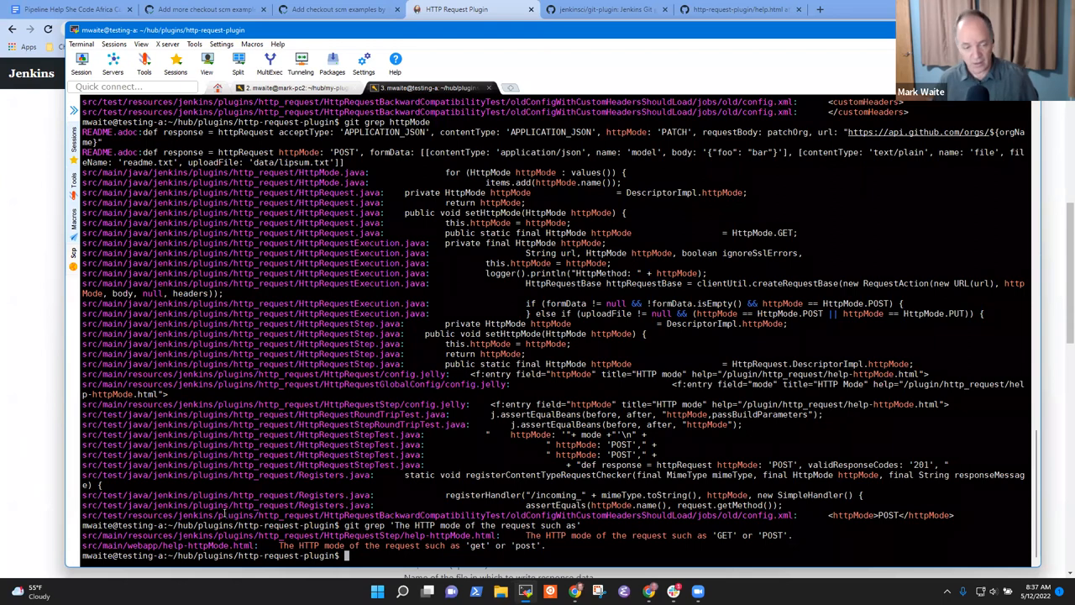
scroll(224, 510, "up", 1)
scroll(87, 535, "up", 1)
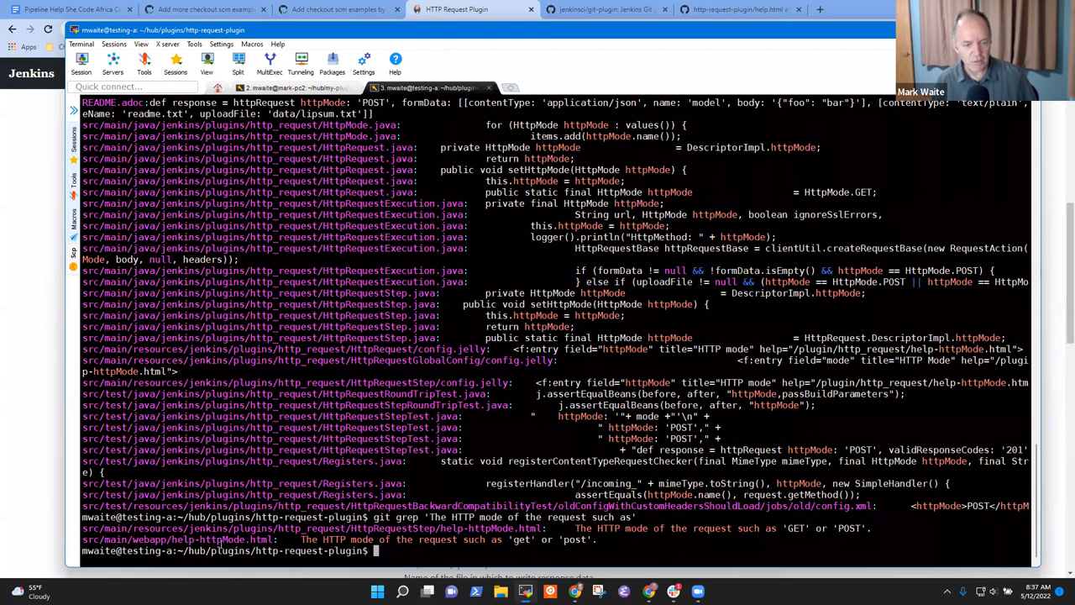
Pick out the two help-httpMode.html paths and paste the HttpRequestStep one into a vi command
double_click(220, 540)
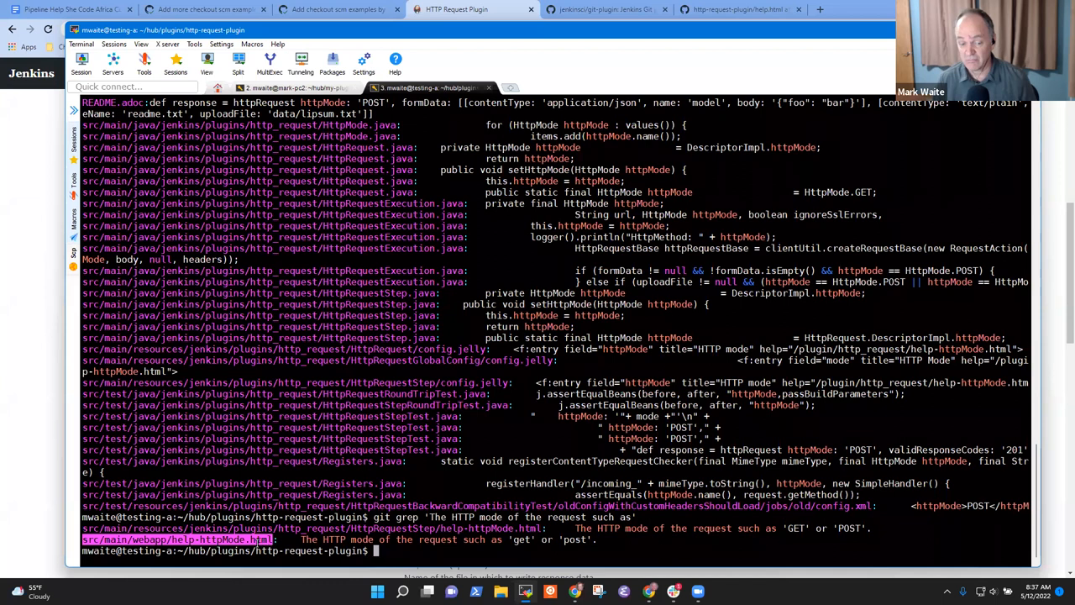
left_click_drag(321, 539, 487, 540)
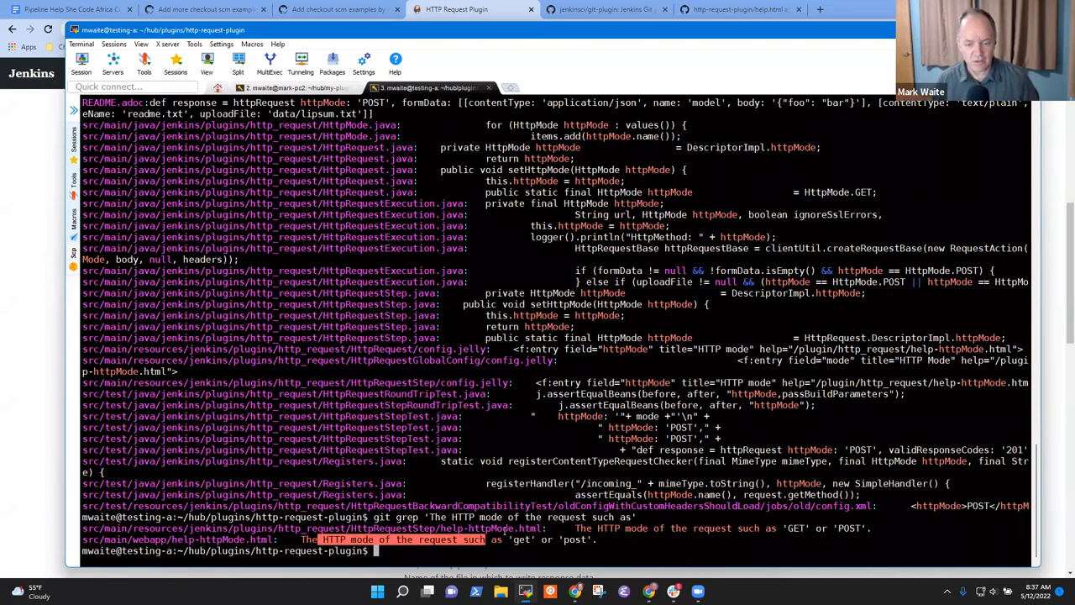
double_click(270, 528)
key("ctrl+c")
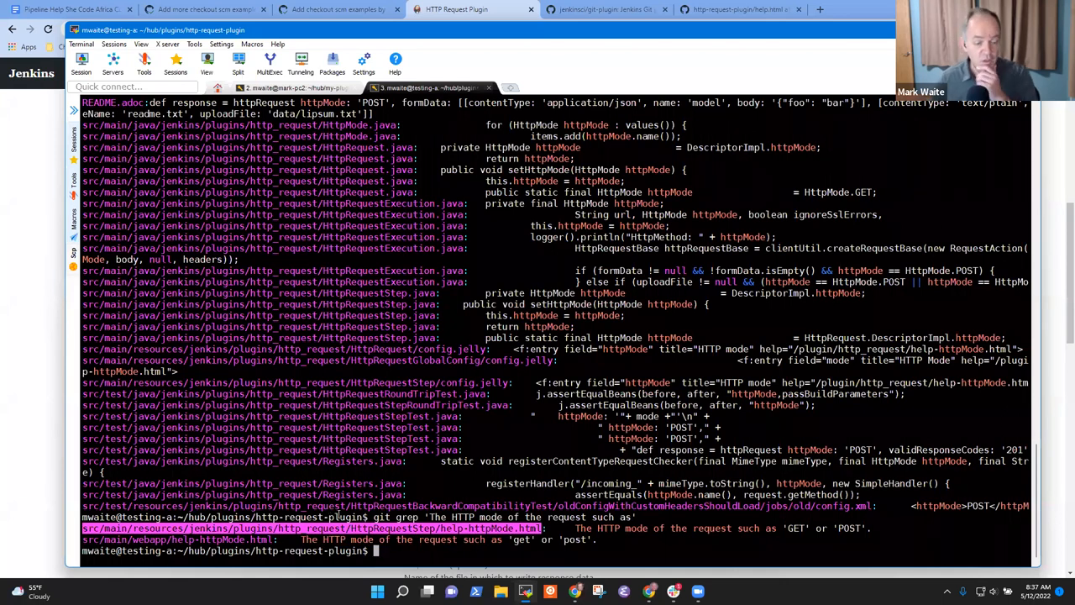
type("vi")
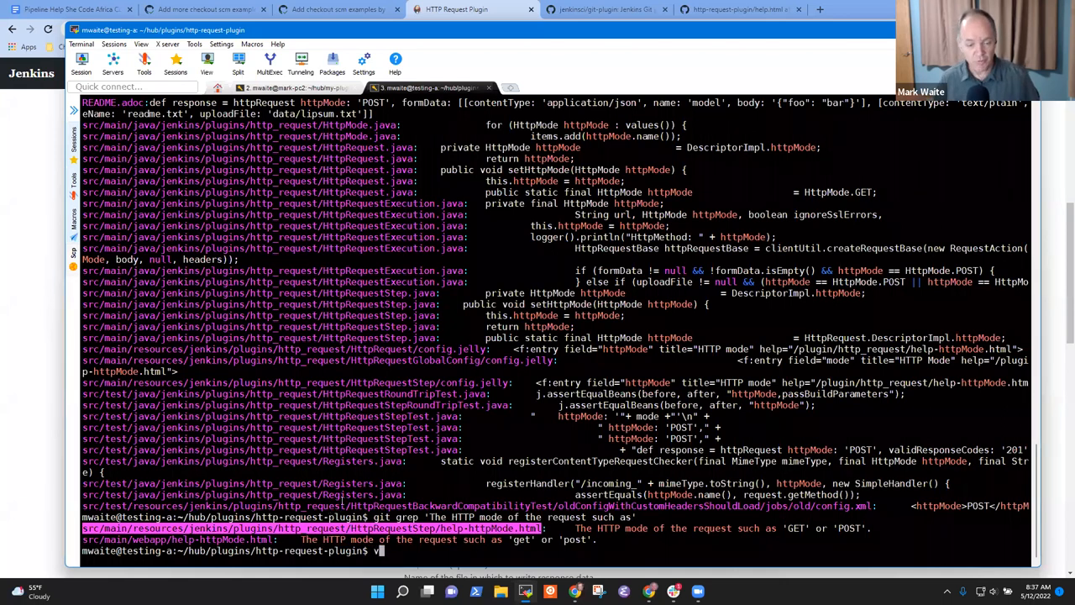
key("shift+Insert")
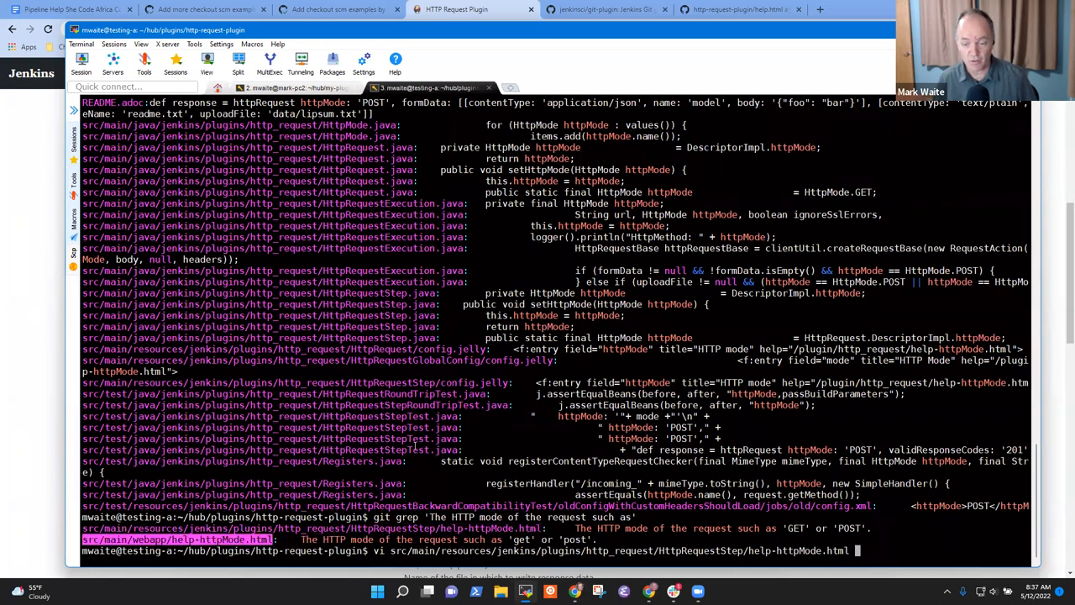
Edit both help-httpMode.html files in vi, flipping between them with :n
key("Return")
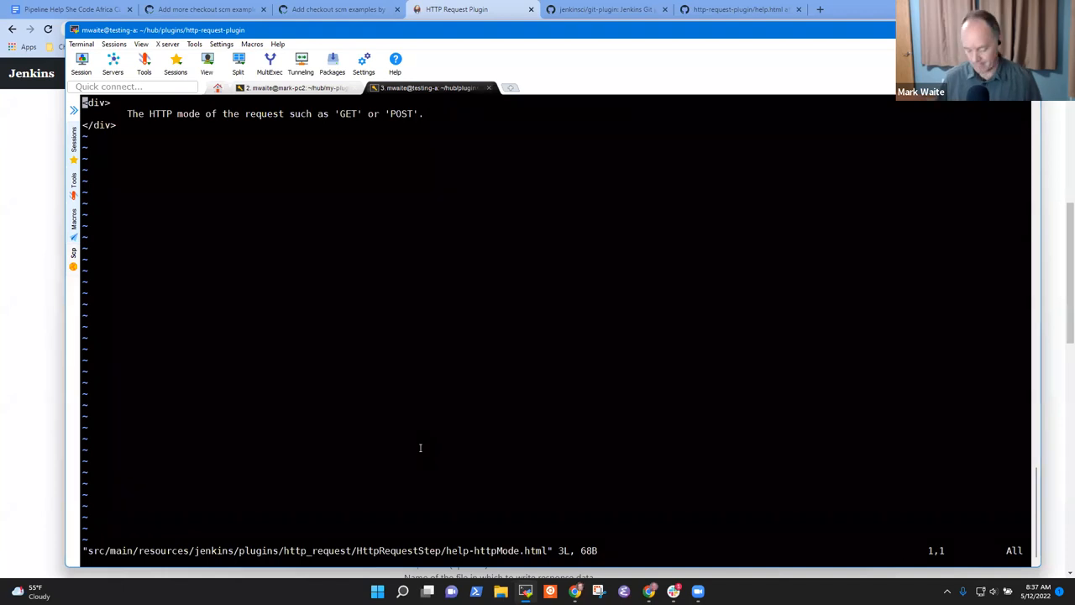
type(":n")
key("Return")
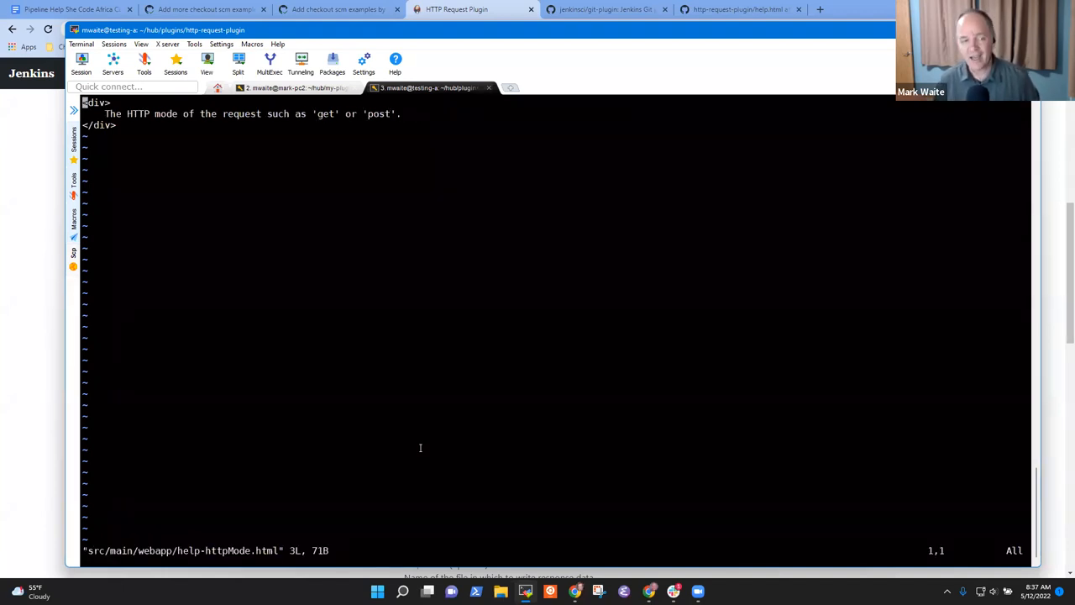
left_click(464, 9)
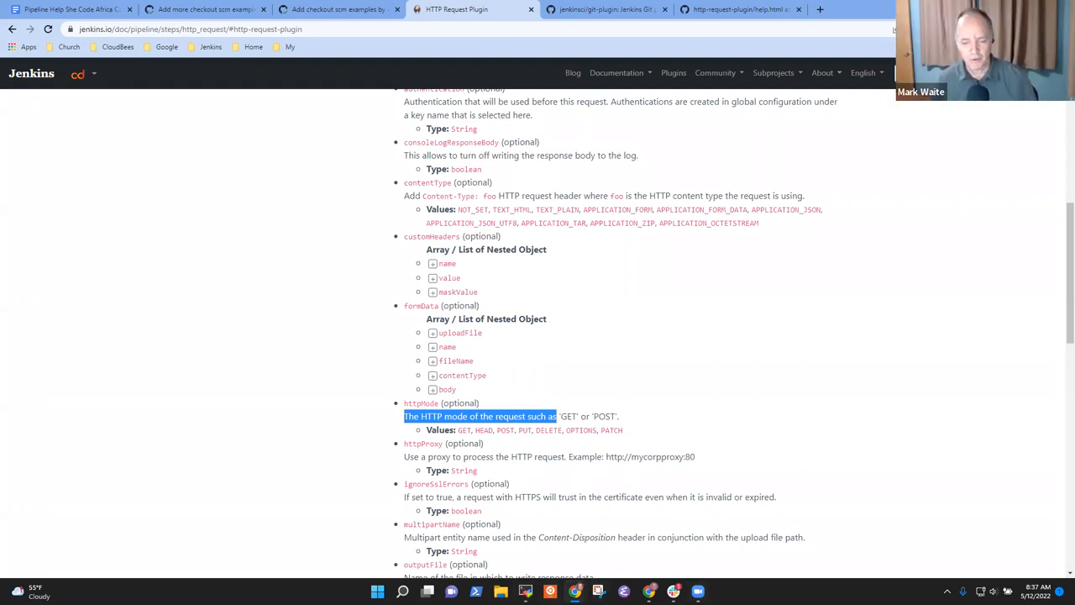
key("alt+Tab")
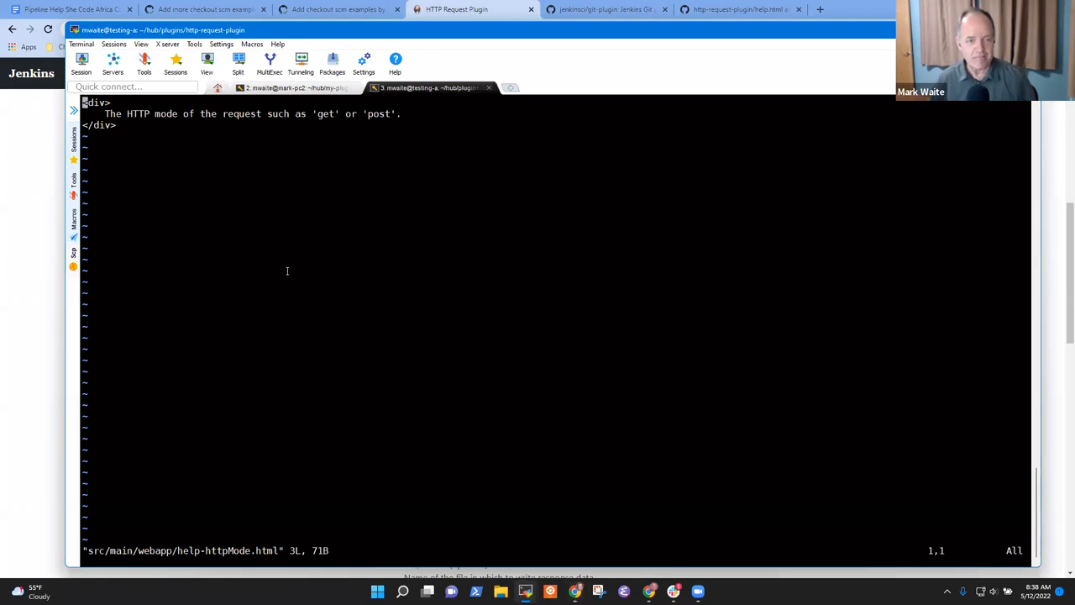
type(":n")
key("Return")
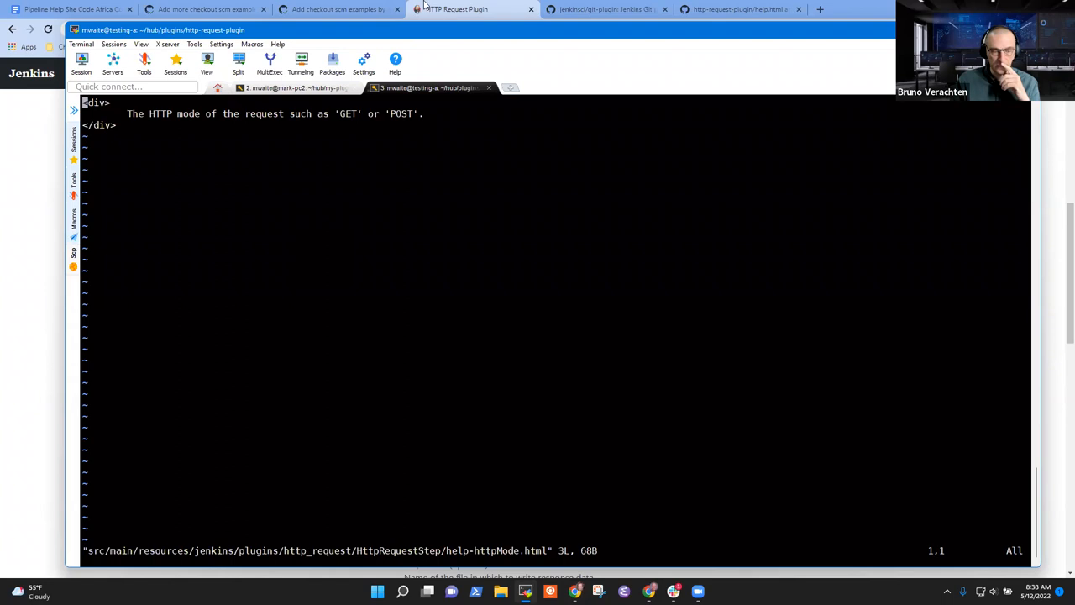
Compare the published httpMode sentence with the HttpRequestStep help file wording
left_click(469, 10)
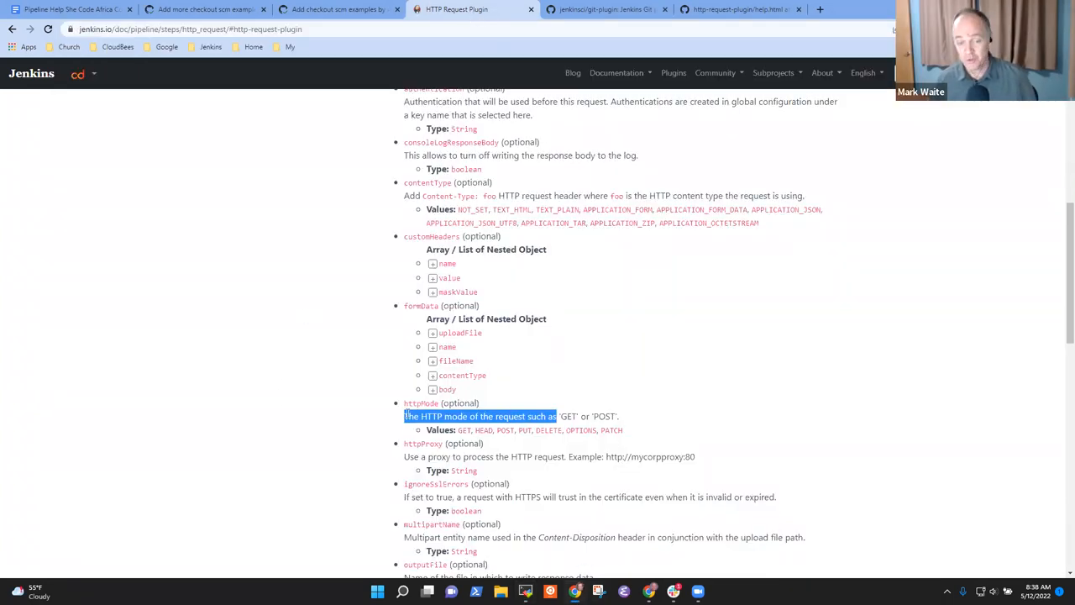
left_click_drag(405, 418, 619, 415)
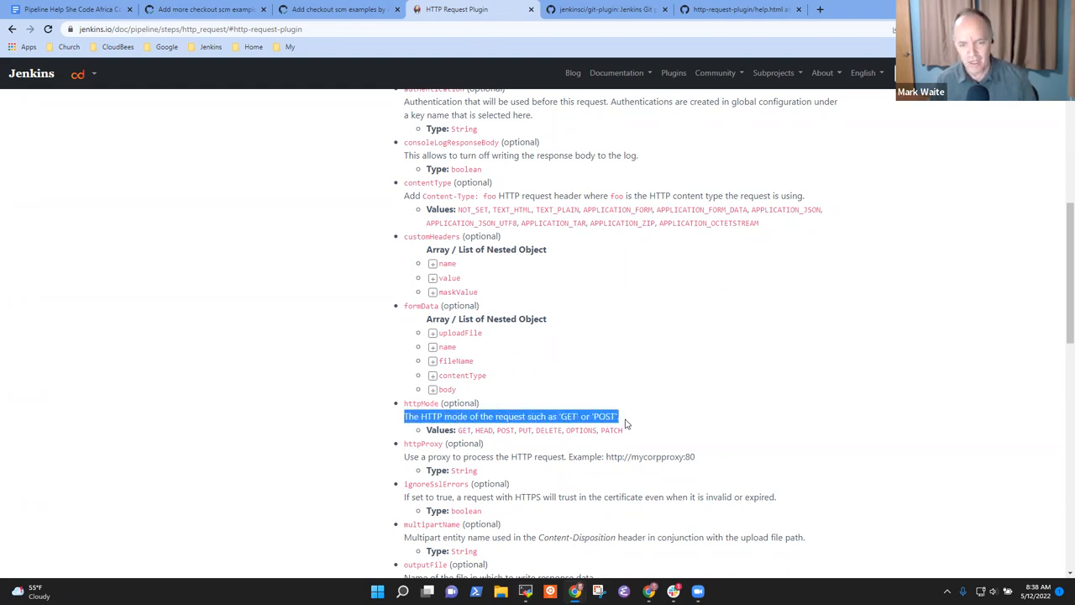
left_click(526, 592)
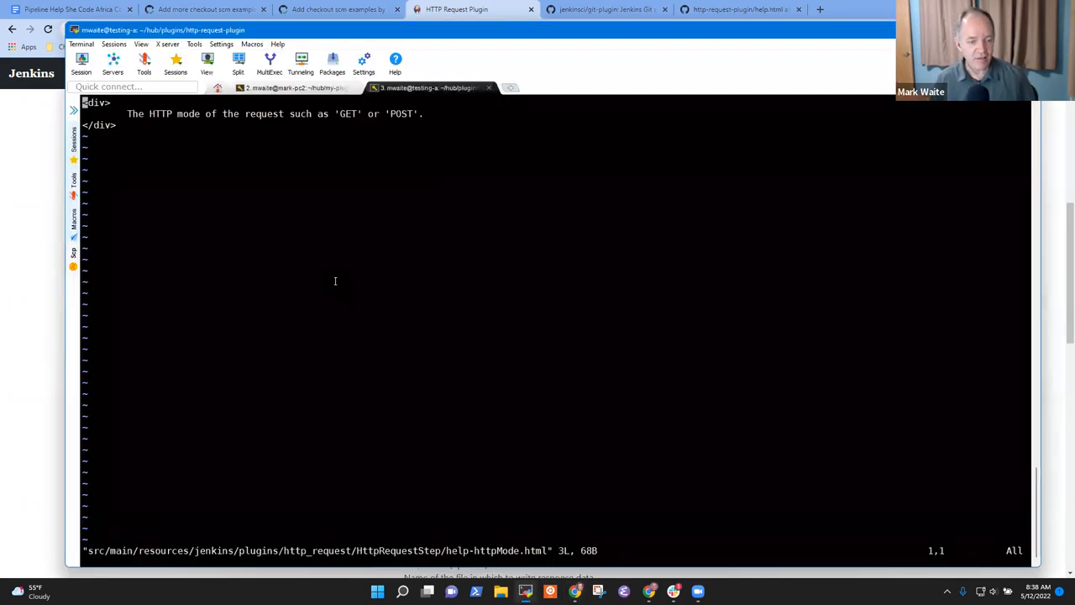
mouse_move(139, 543)
left_mouse_down()
mouse_move(233, 561)
mouse_move(255, 550)
left_mouse_up()
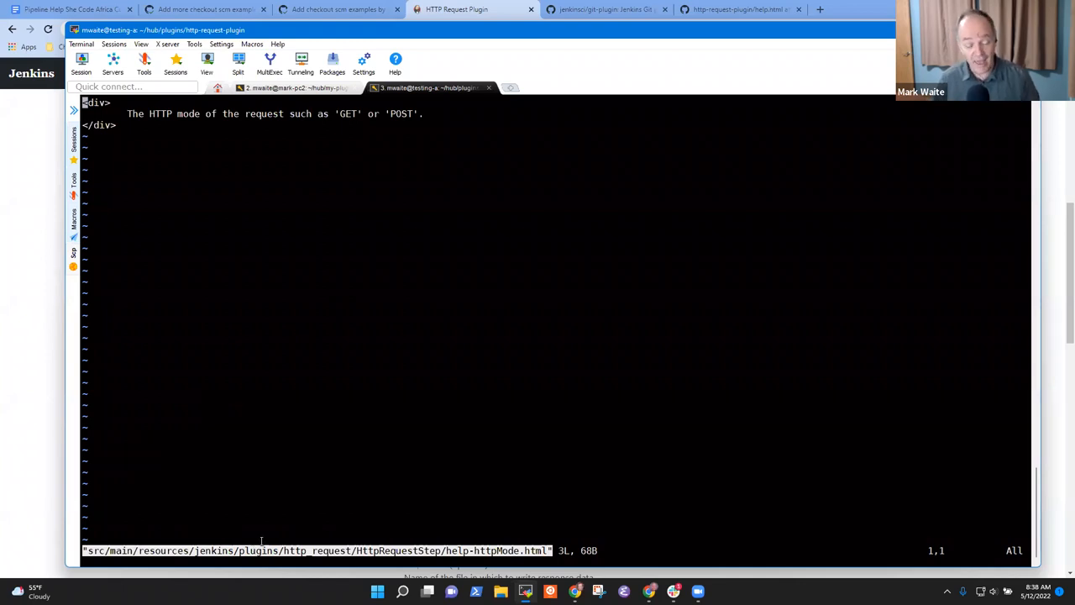
type(":q")
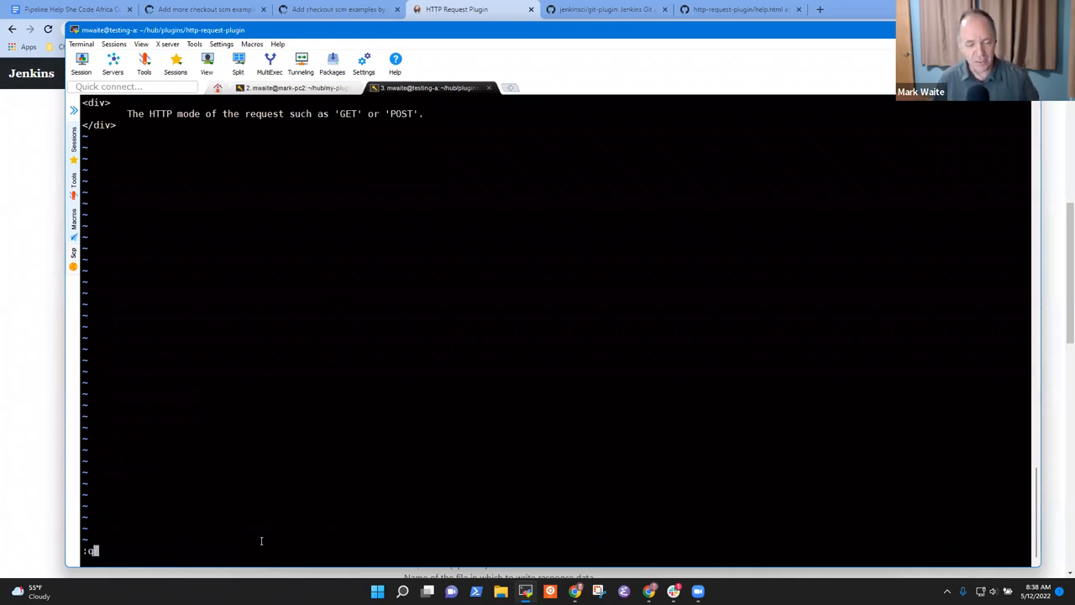
Quit vi and examine the src/main/resources/jenkins/plugins/http_request path segments
key("Return")
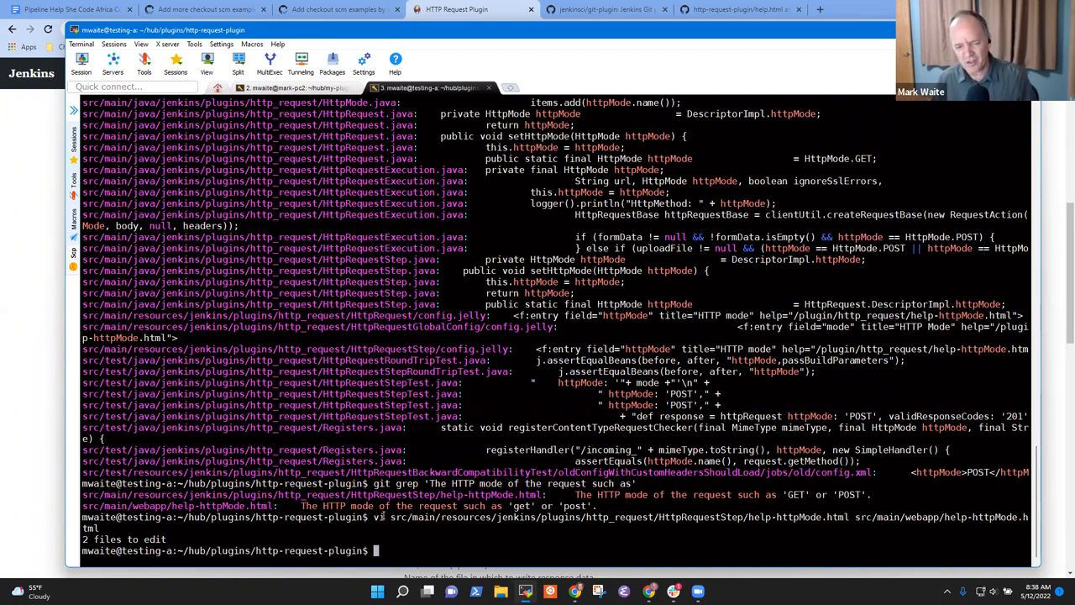
left_click_drag(391, 518, 493, 519)
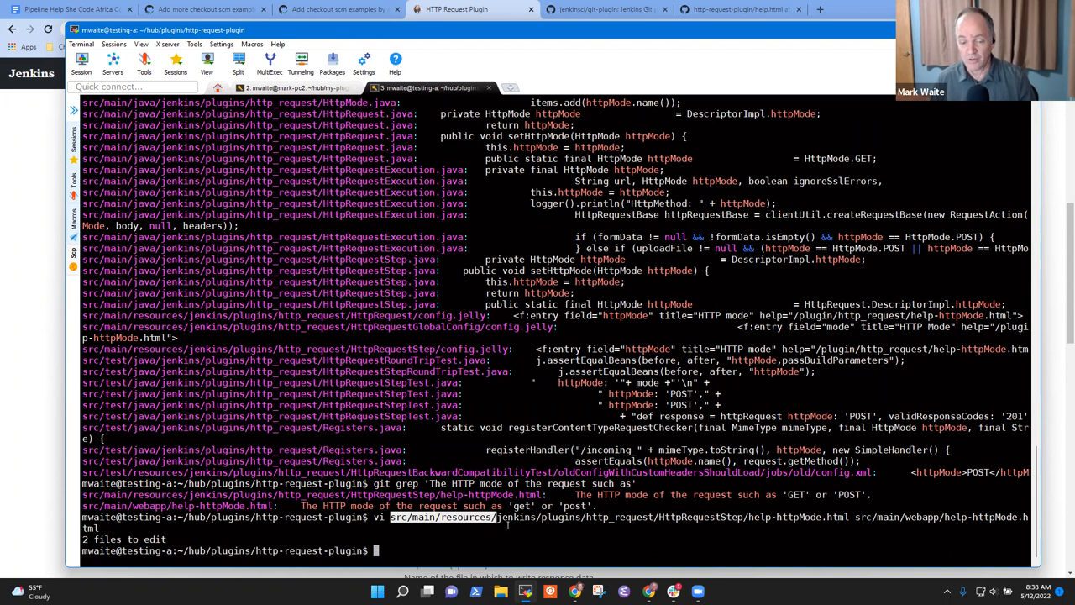
left_click(507, 527)
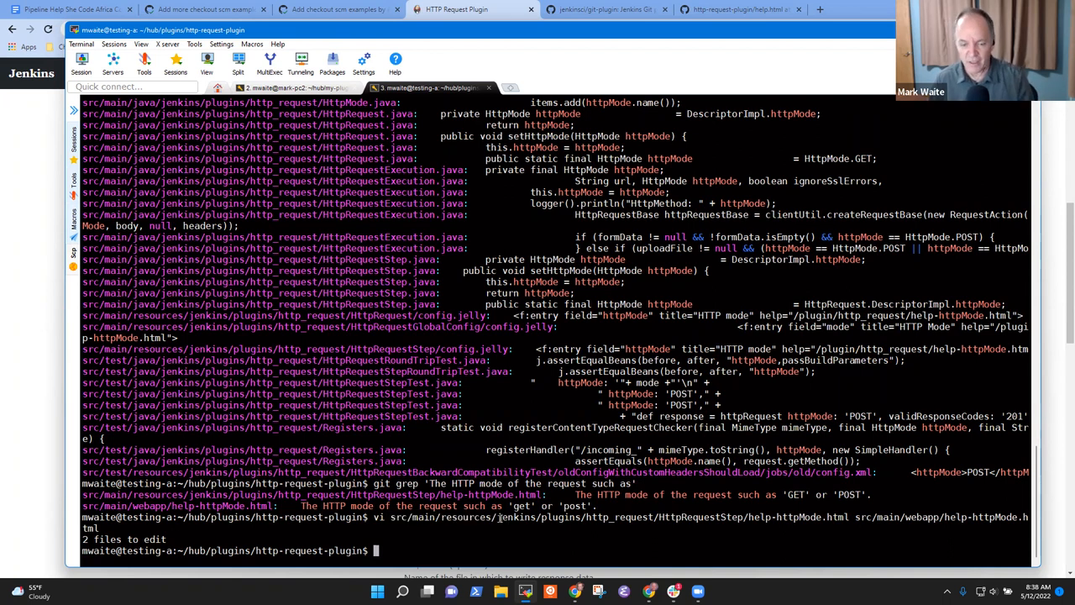
left_click_drag(498, 517, 742, 518)
left_click(657, 519)
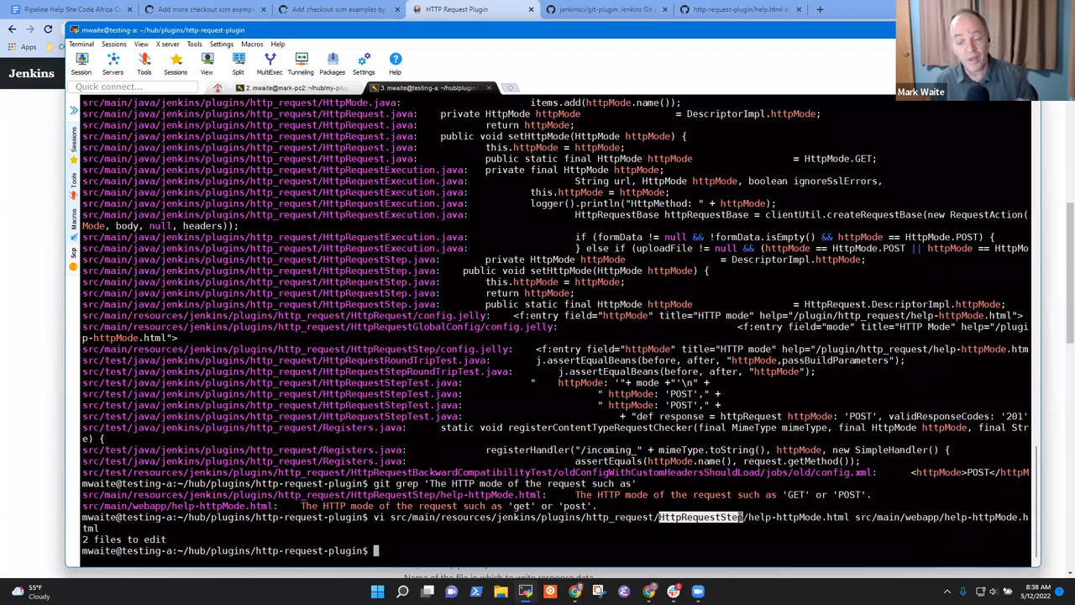
left_click(527, 526)
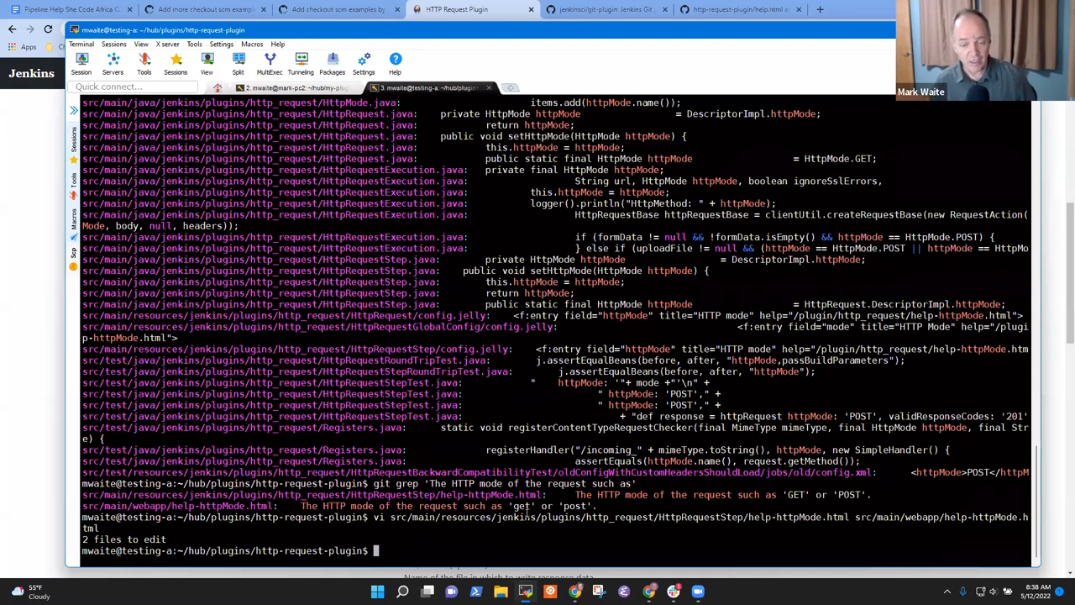
type("git ls-files -- '")
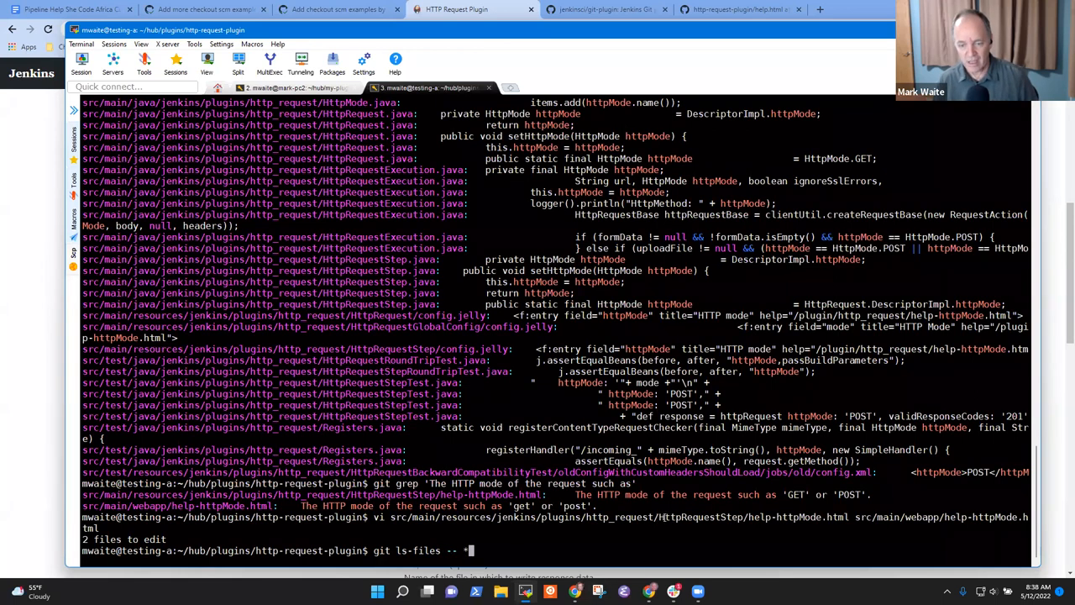
Run git ls-files -- *HttpRequestStep* to list the step's files
left_click_drag(654, 516, 743, 516)
key("ctrl+c")
middle_click(728, 519)
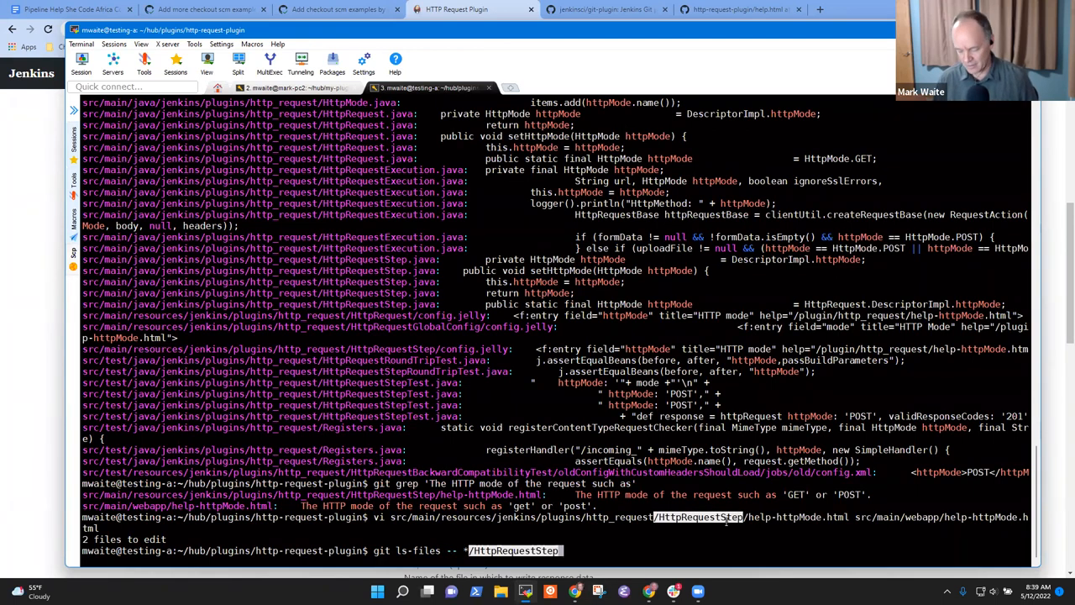
type("*")
key("alt+b")
key("alt+b")
key("alt+b")
key("alt+f")
key("alt+f")
key("alt+b")
key("BackSpace")
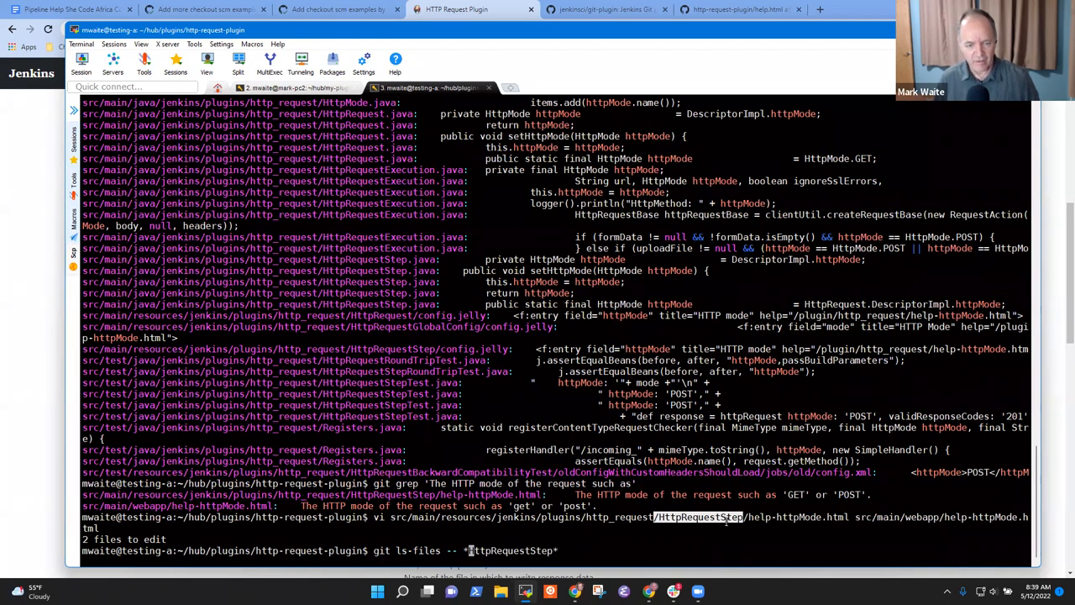
key("Return")
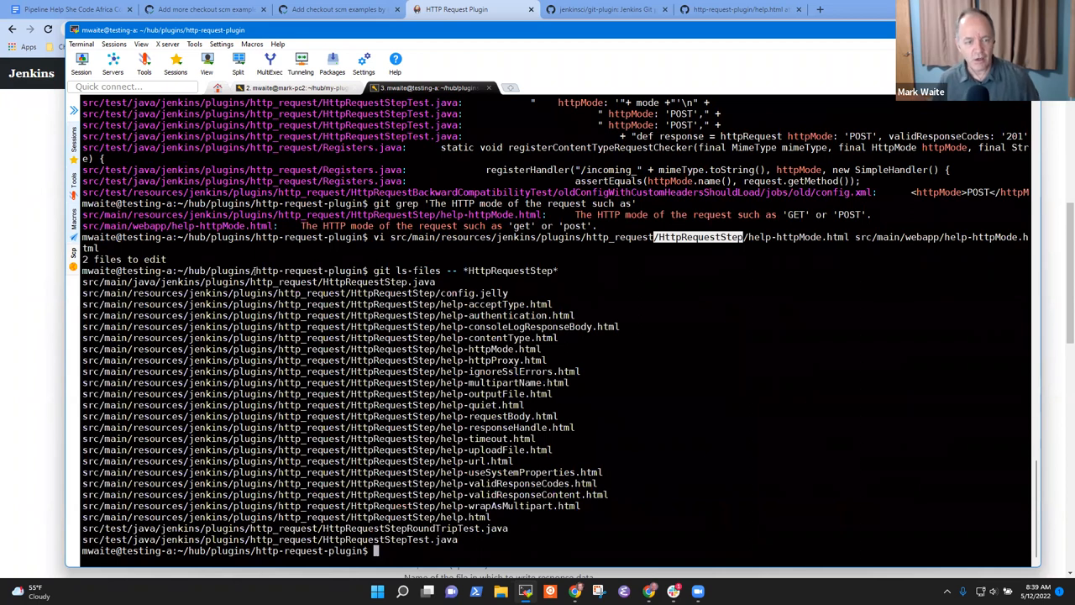
Inspect the listed HttpRequestStep.java, config.jelly and help-*.html lines
triple_click(337, 282)
left_click(337, 281)
triple_click(337, 281)
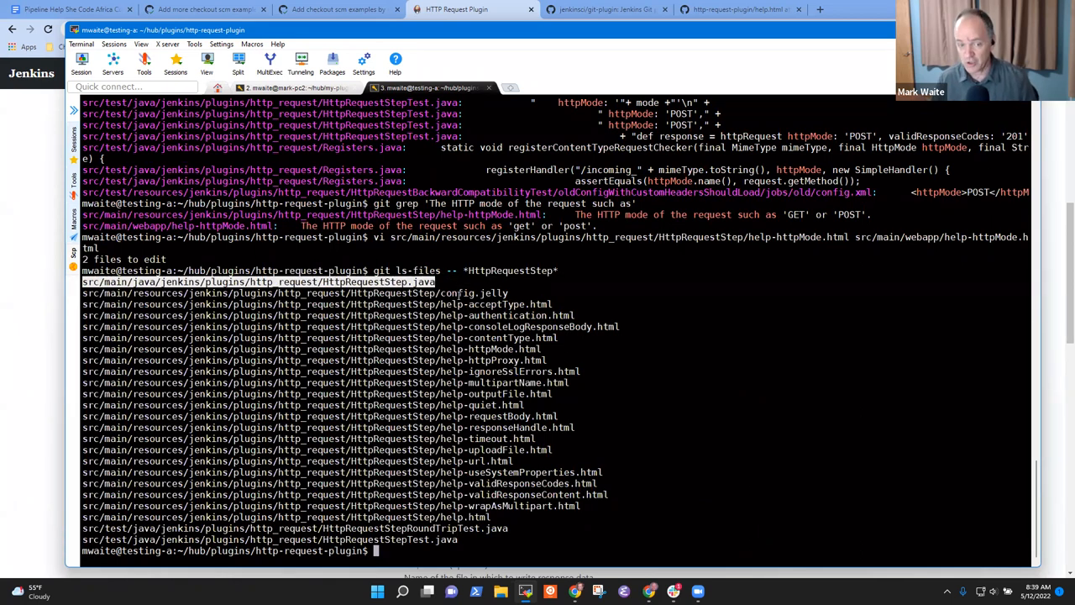
left_click(411, 293)
triple_click(411, 293)
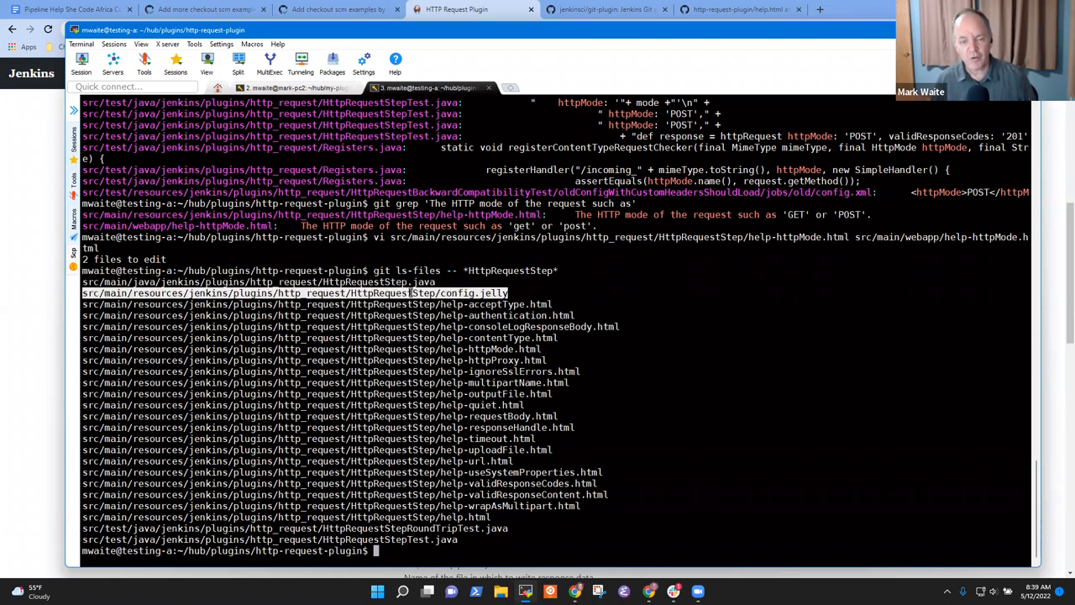
left_click(486, 307)
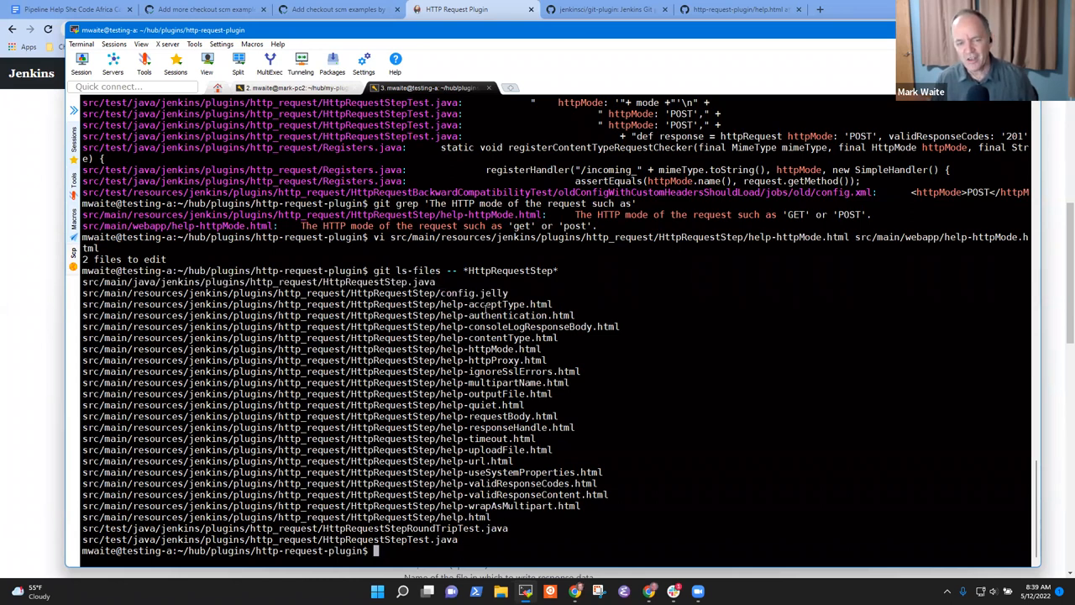
triple_click(472, 304)
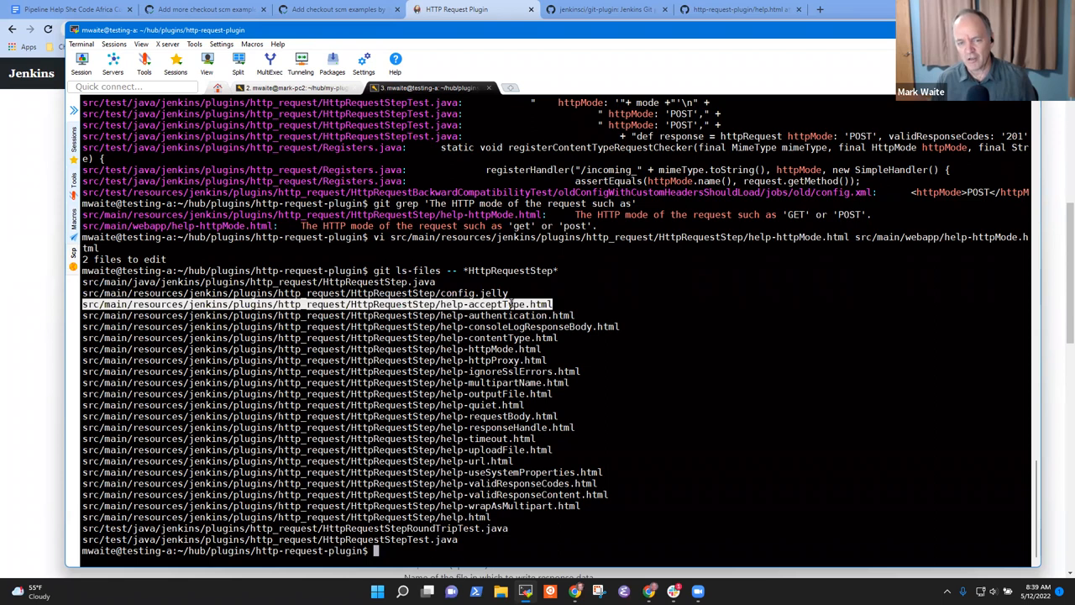
triple_click(492, 316)
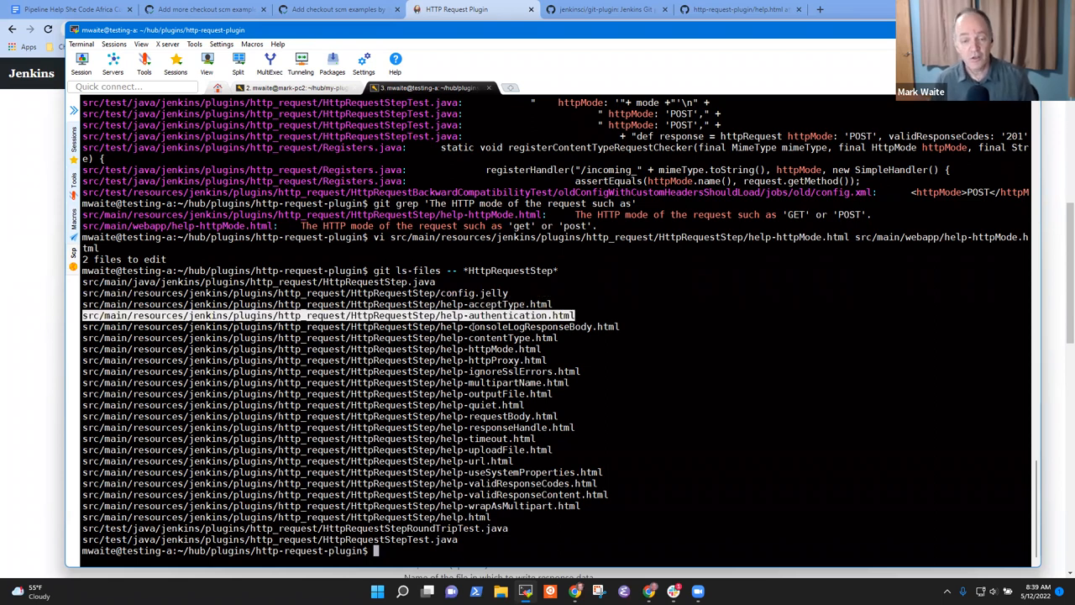
triple_click(472, 327)
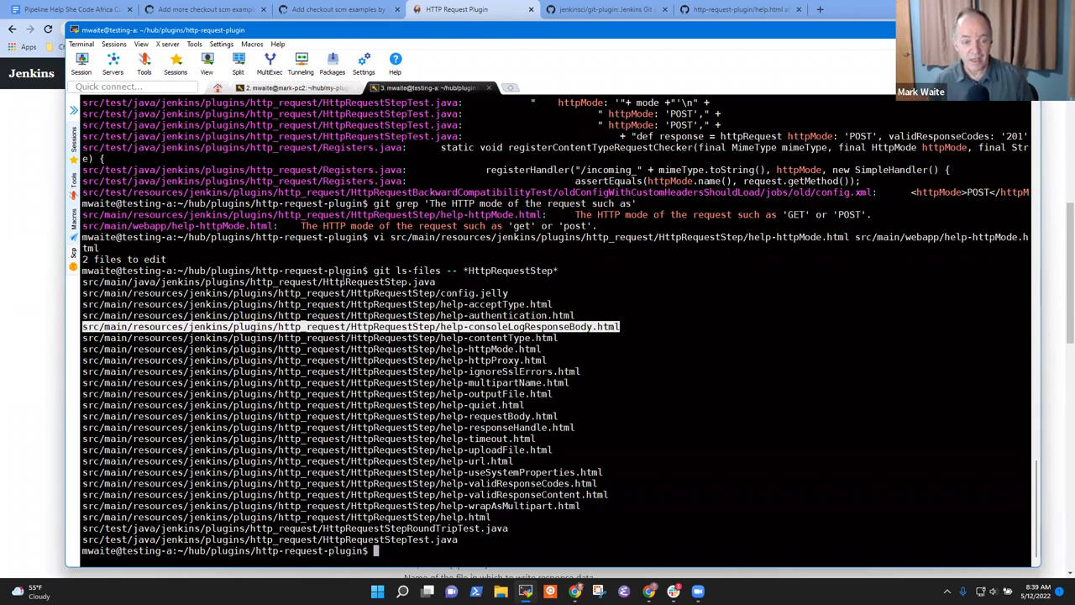
triple_click(344, 282)
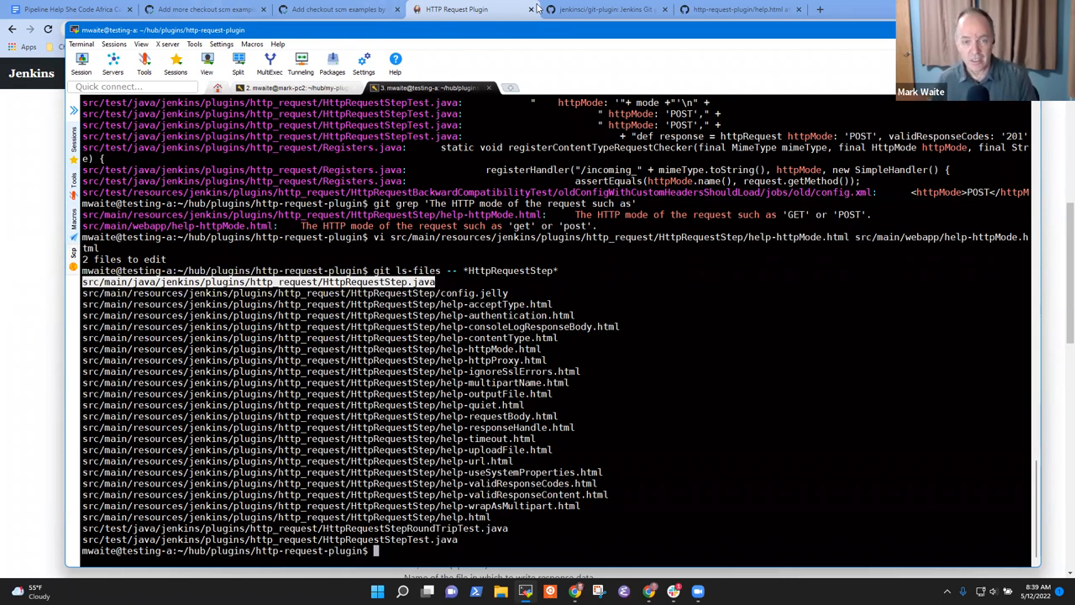
Review the jenkins.io httpRequest docs, then paste the HttpRequestStep.java path after vi to edit it
left_click(492, 8)
scroll(433, 334, "down", 2)
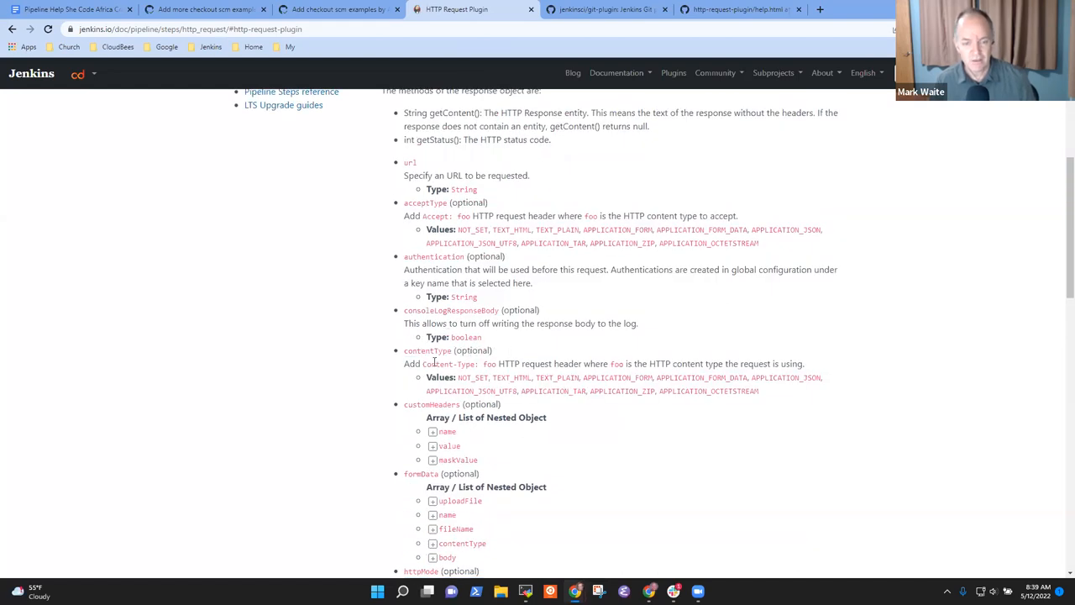
scroll(498, 370, "down", 1)
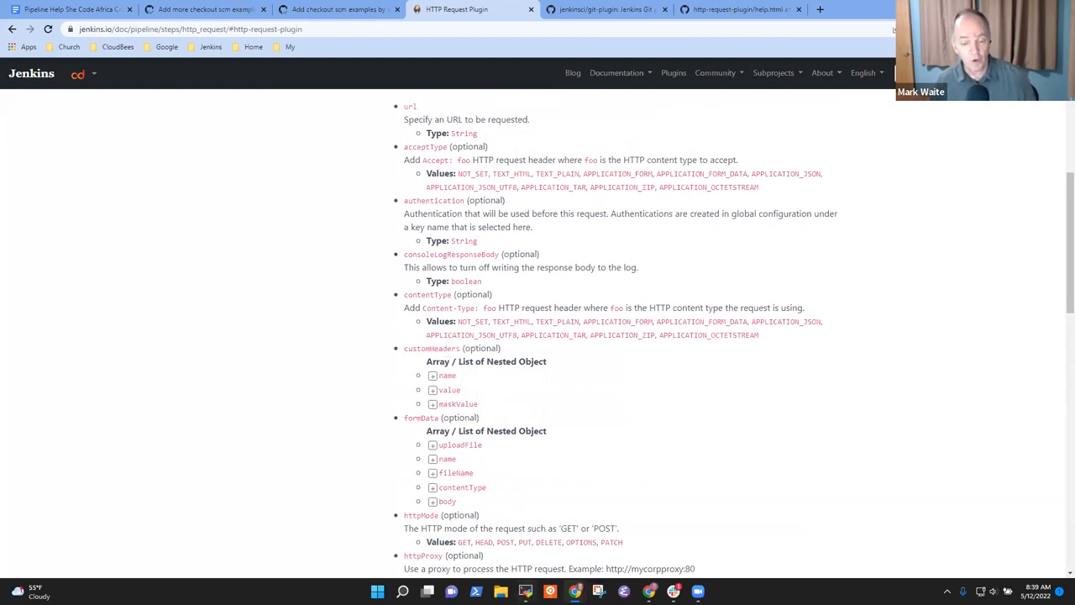
left_click(525, 591)
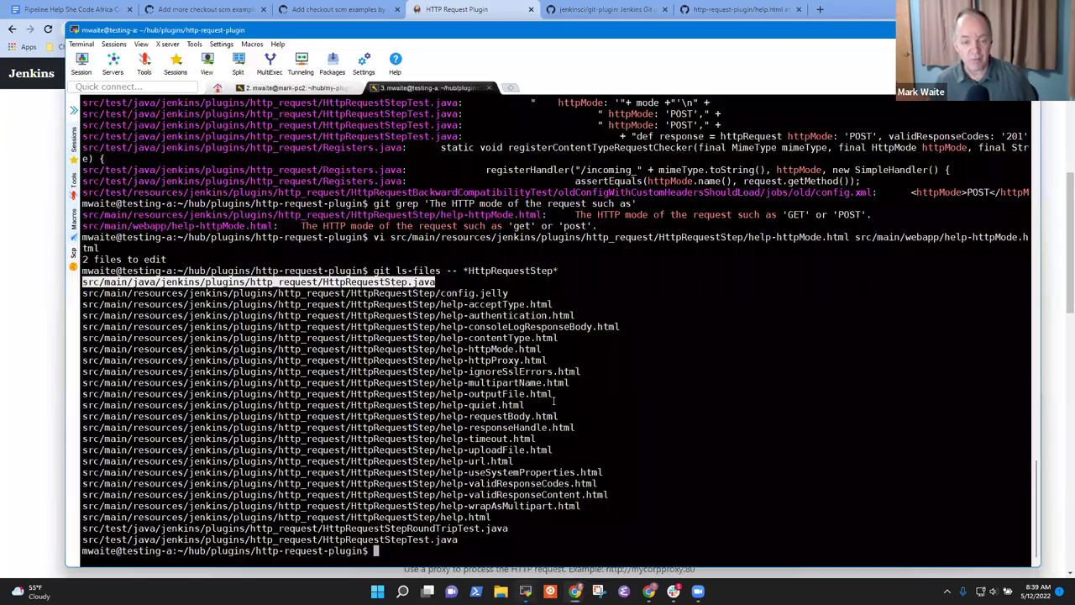
double_click(327, 282)
type("vi")
middle_click(460, 275)
Search /customHeaders in vi, step through its setter and getter matches, and quit with :q
key("Return")
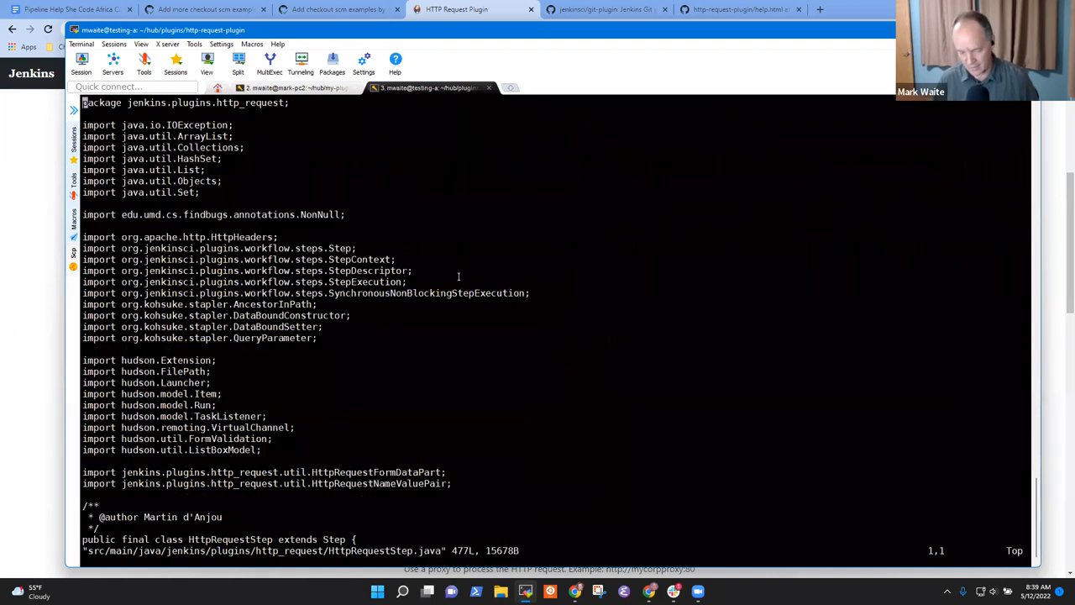
type("/customHeaders")
key("Return")
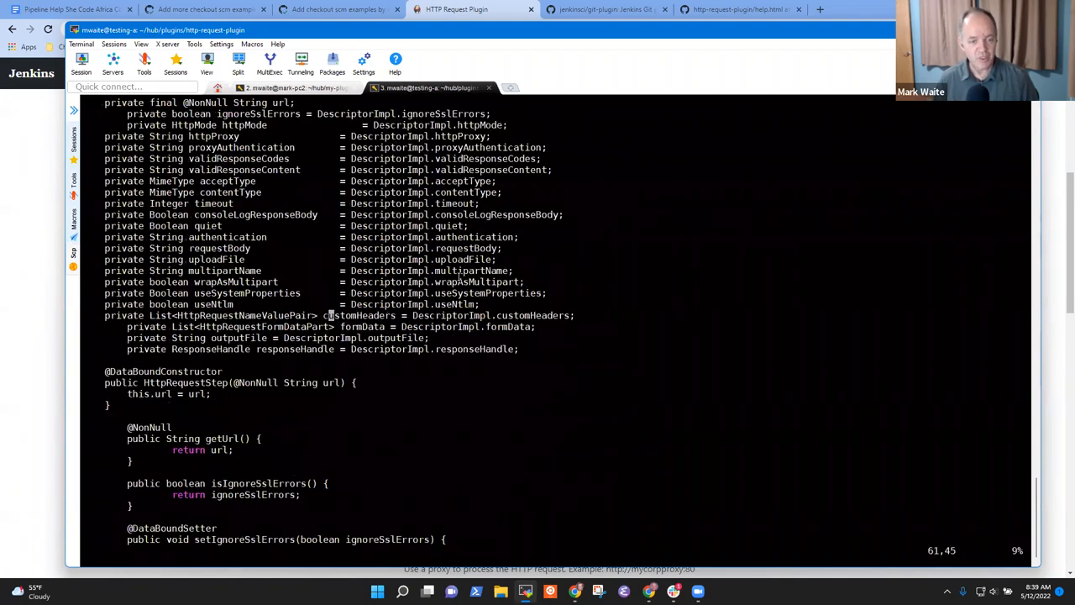
double_click(363, 315)
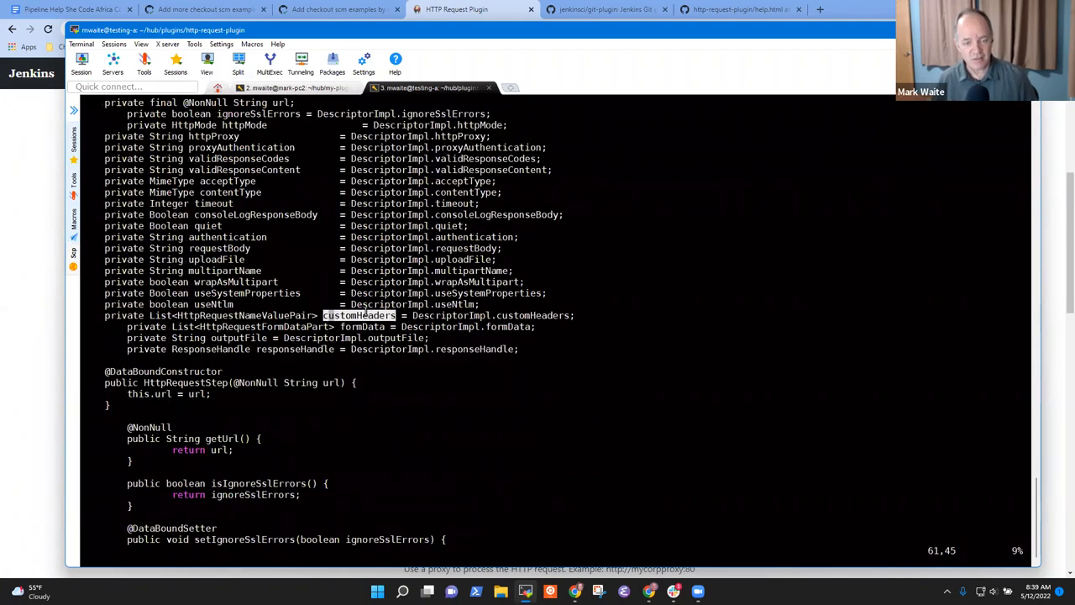
key("n")
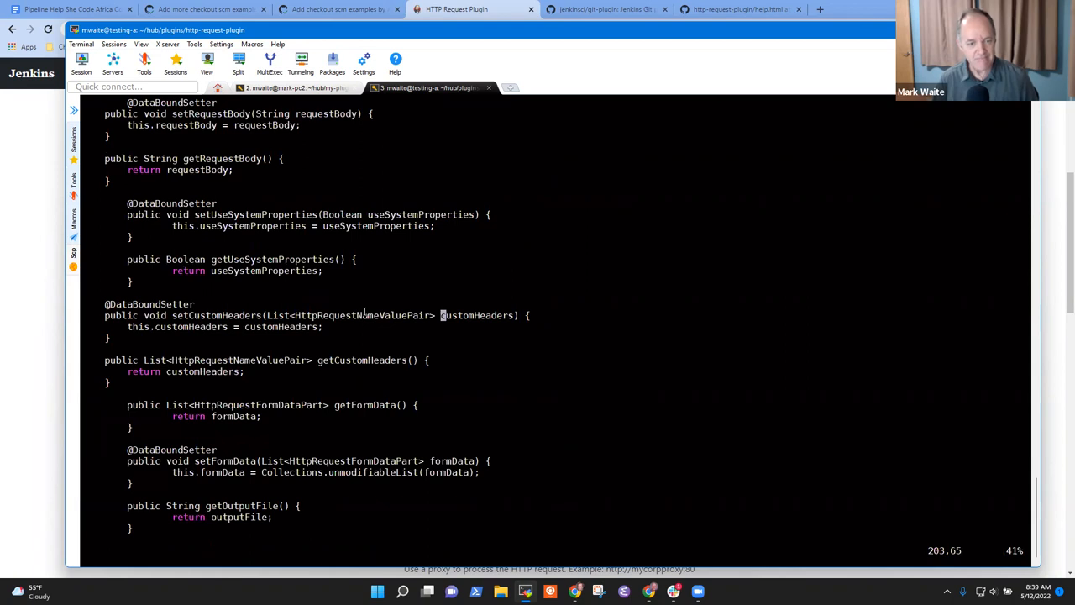
key("n")
key("n")
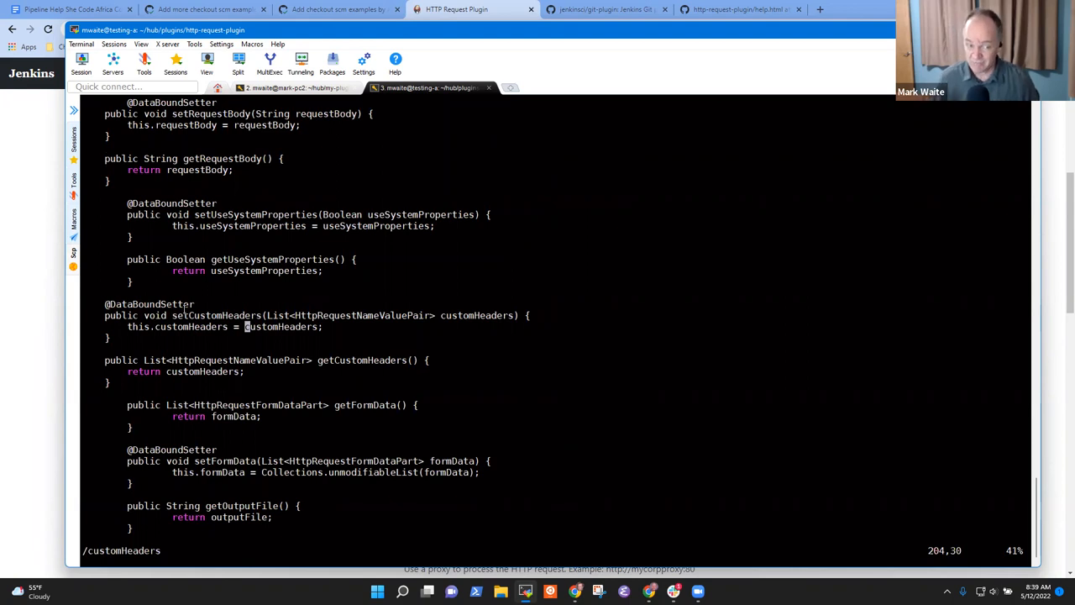
type(":q")
key("Return")
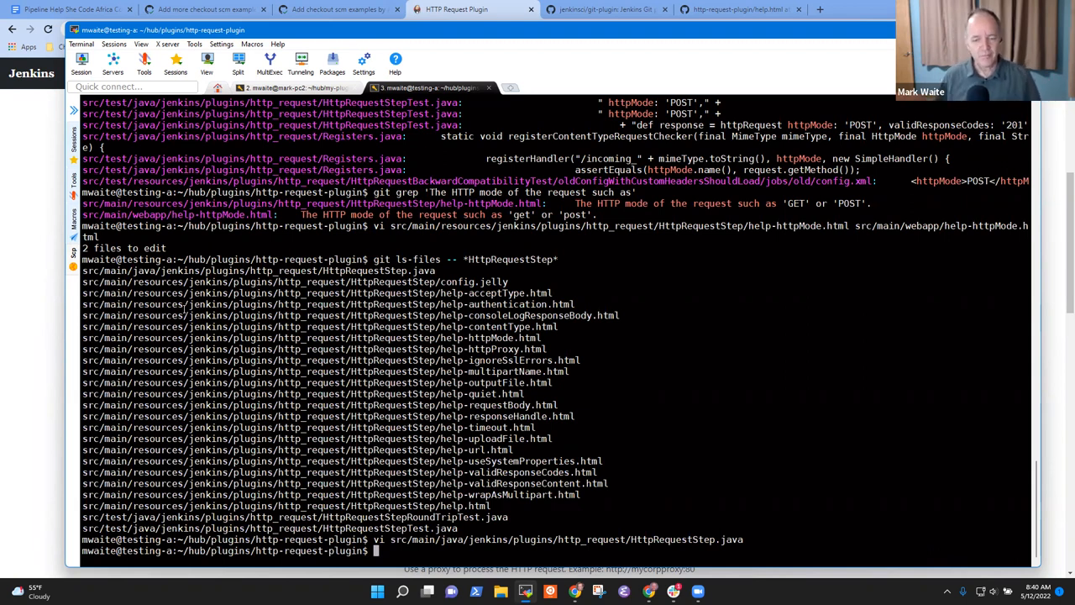
Build a cp -p command with the help-contentType.html path as source and destination, removing contentType from the destination
left_click(458, 9)
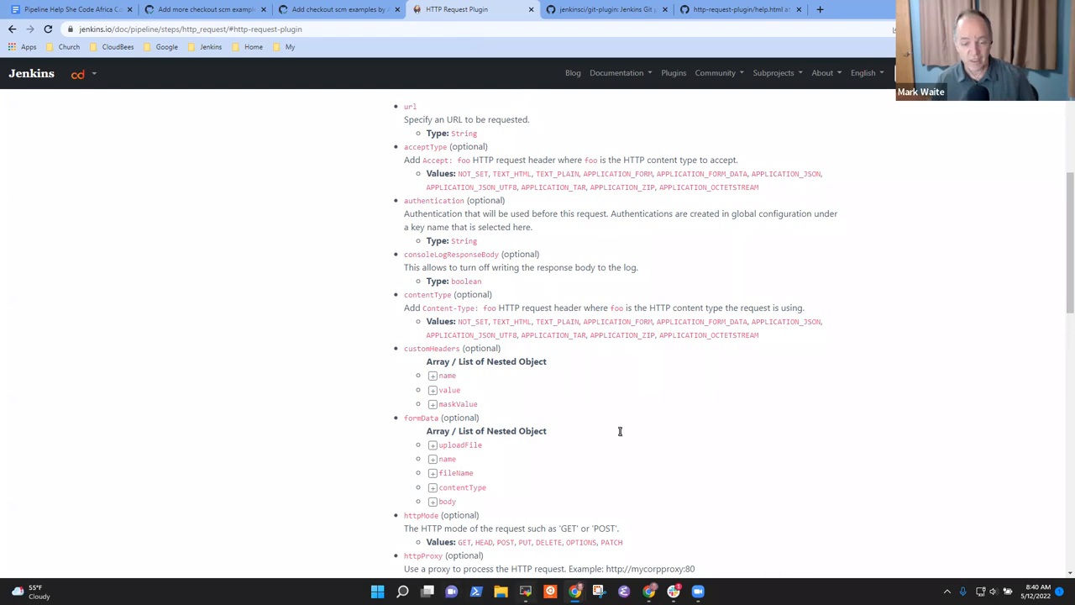
key("alt+Tab")
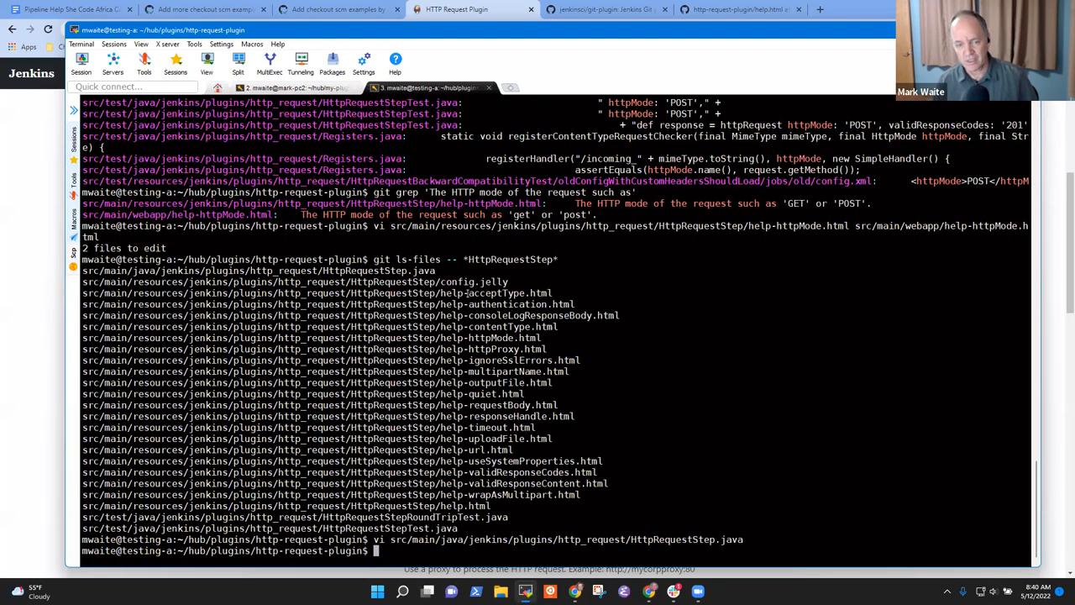
triple_click(483, 337)
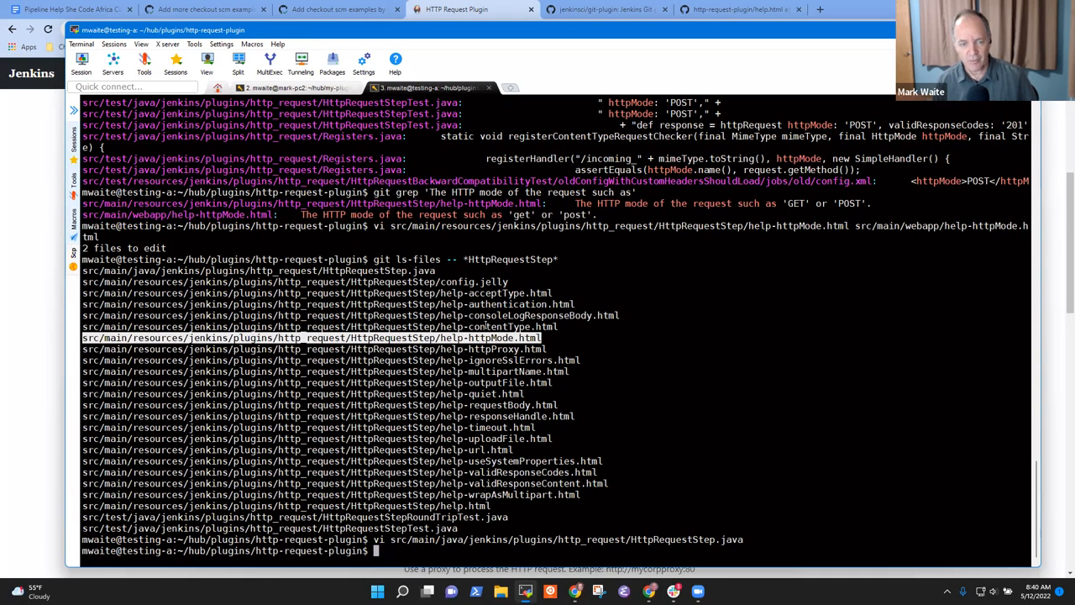
triple_click(483, 326)
key("ctrl+c")
type("cp")
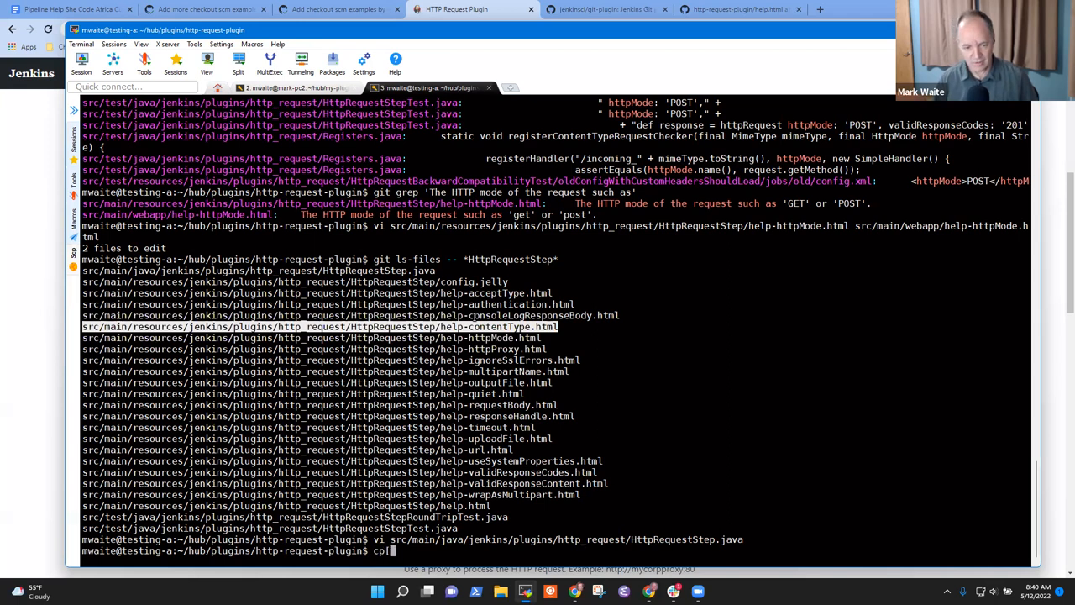
type(" -p")
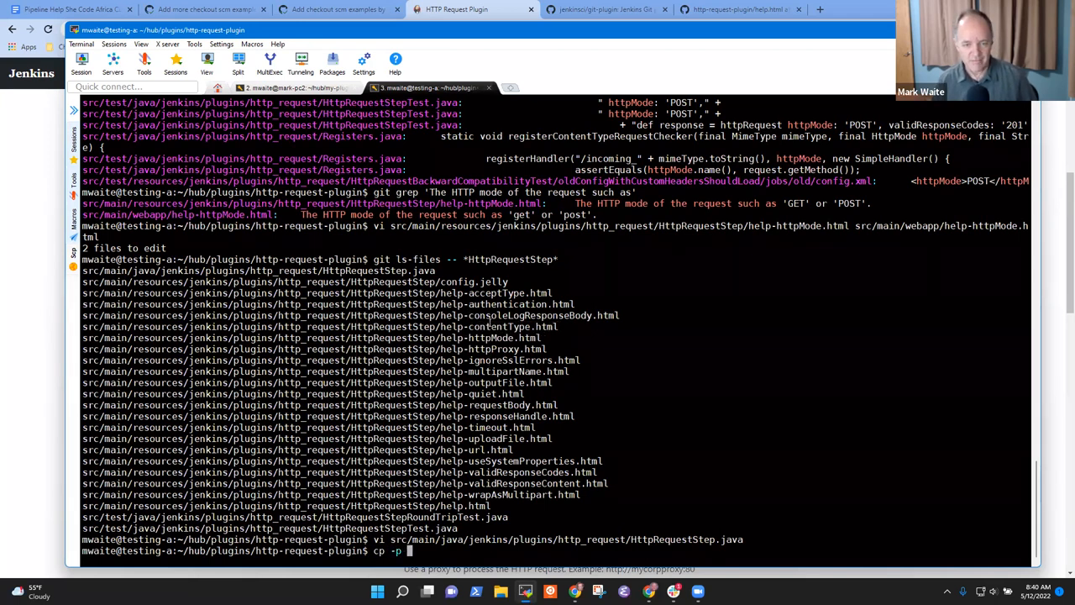
middle_click(490, 326)
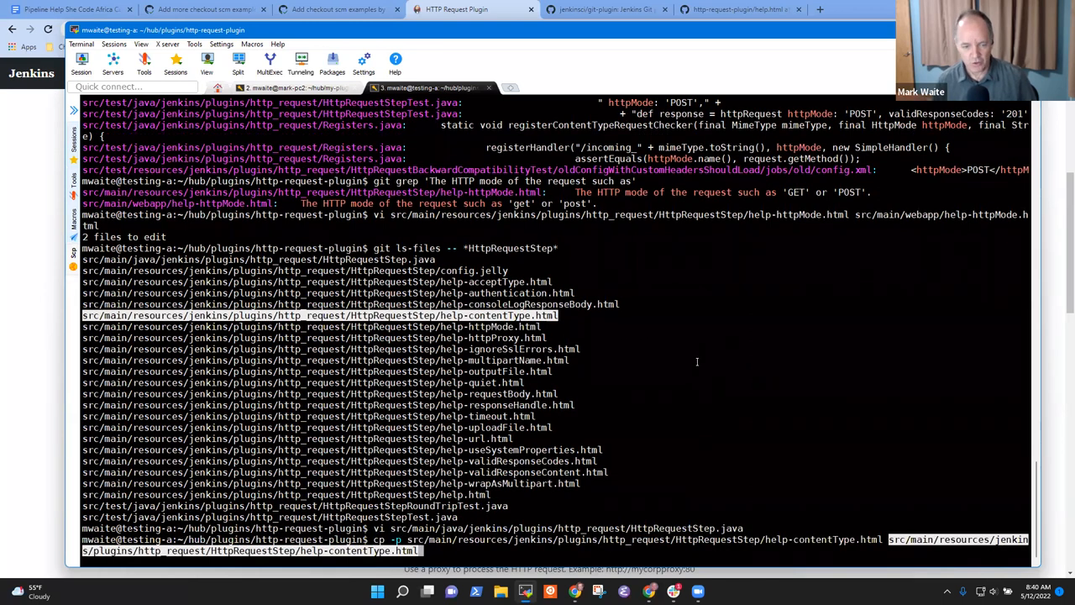
key("alt+b")
key("alt+b")
key("alt+b")
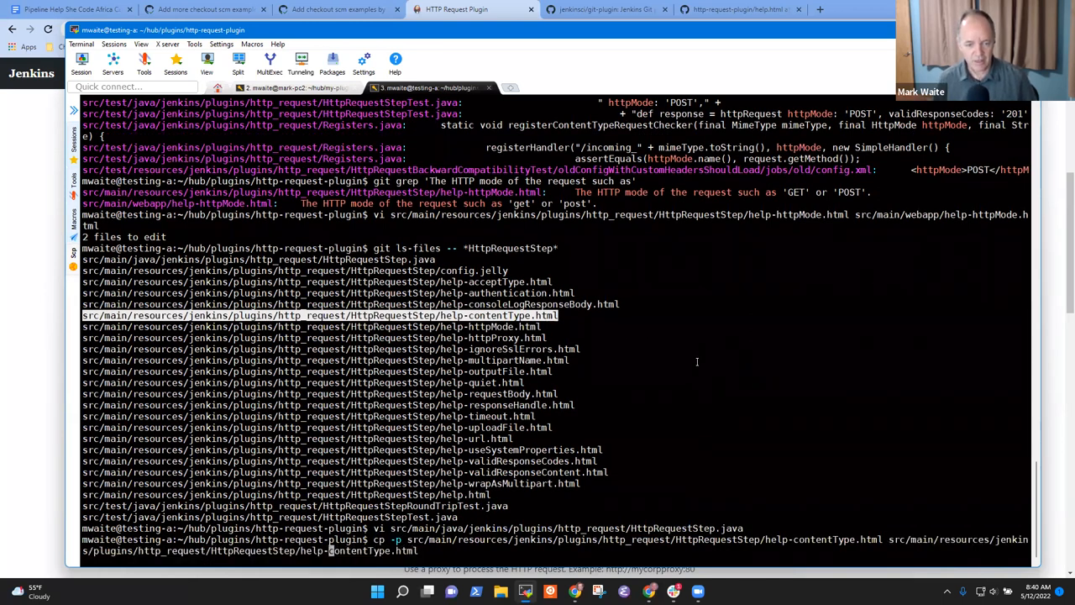
key("alt+d")
Name the destination help-customHeaders.html from the docs, run the copy, and see it untracked in git status
left_click(468, 9)
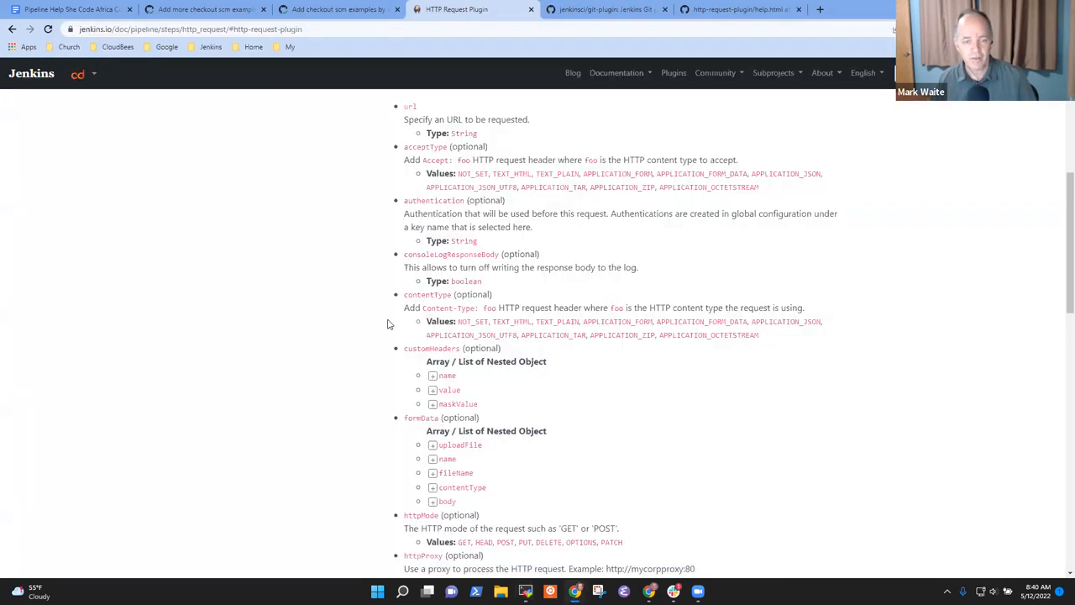
double_click(431, 348)
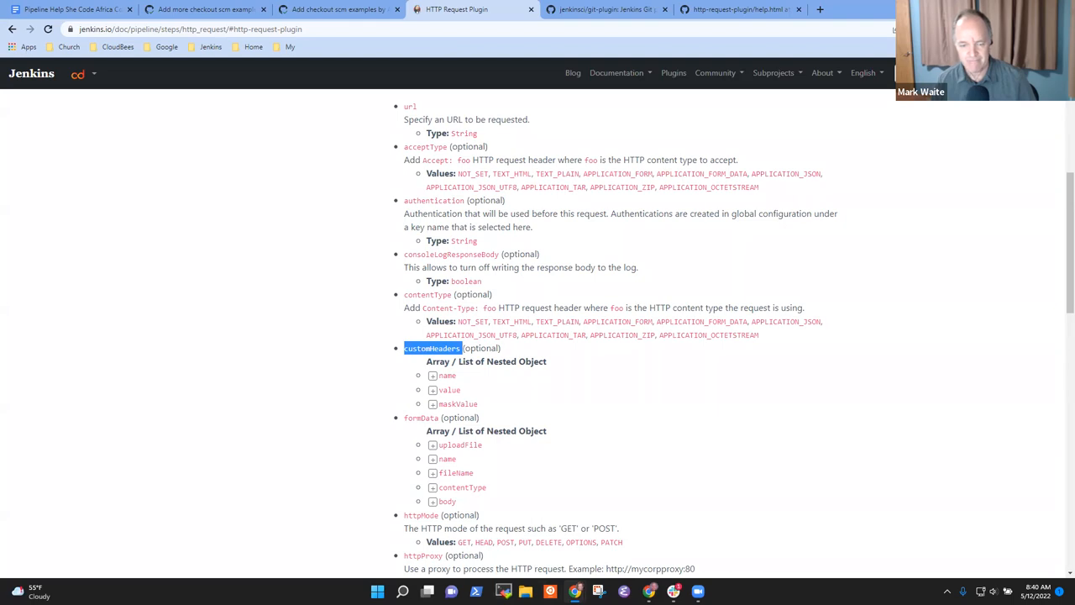
key("alt+Tab")
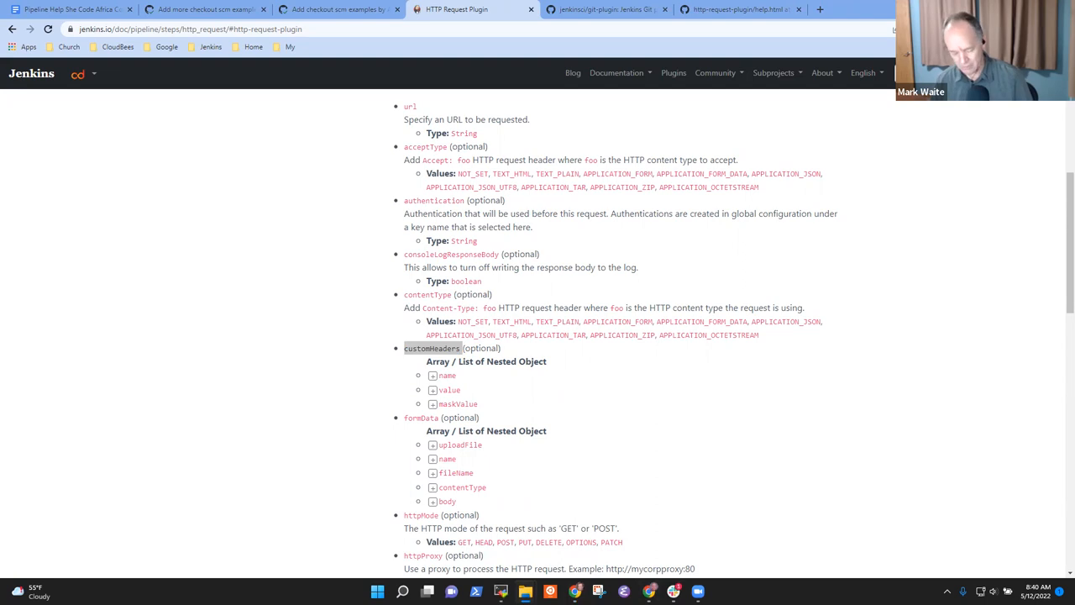
key("alt+Tab")
key("Tab")
key("Tab")
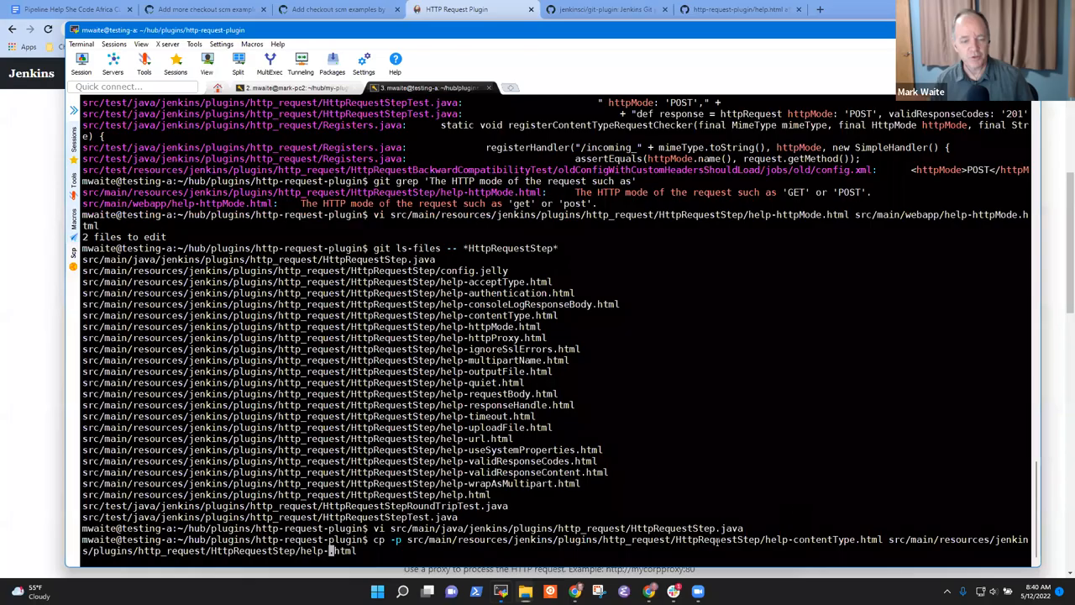
type("customHeaders")
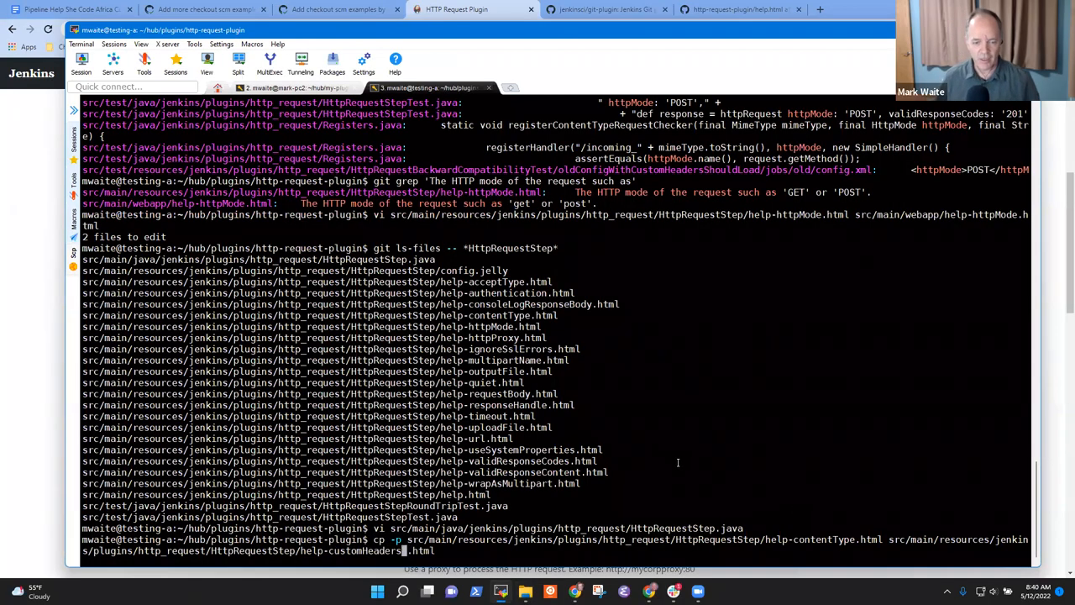
key("Return")
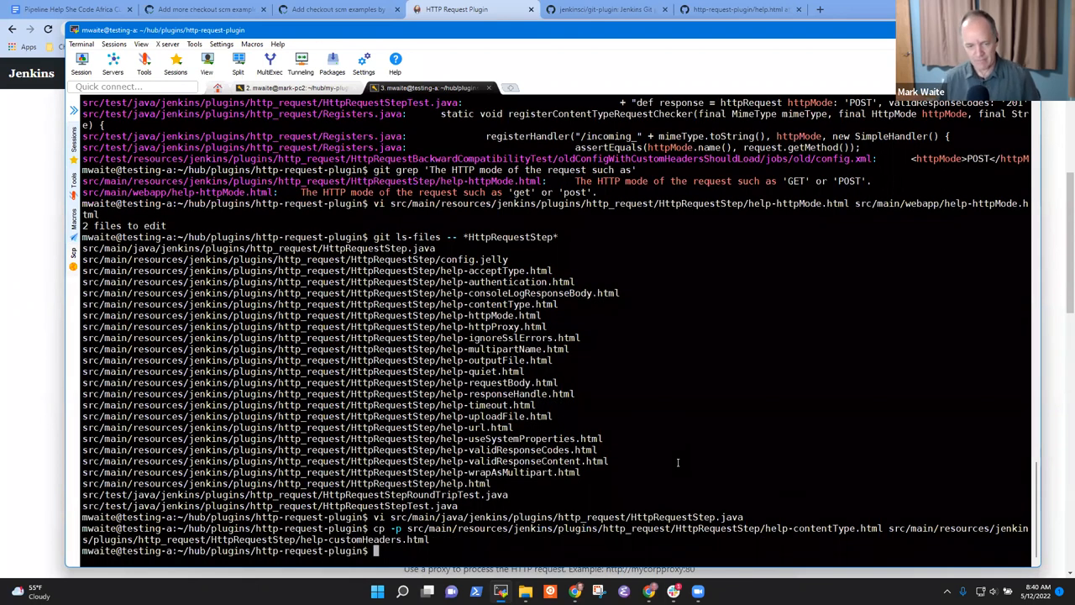
type("git status")
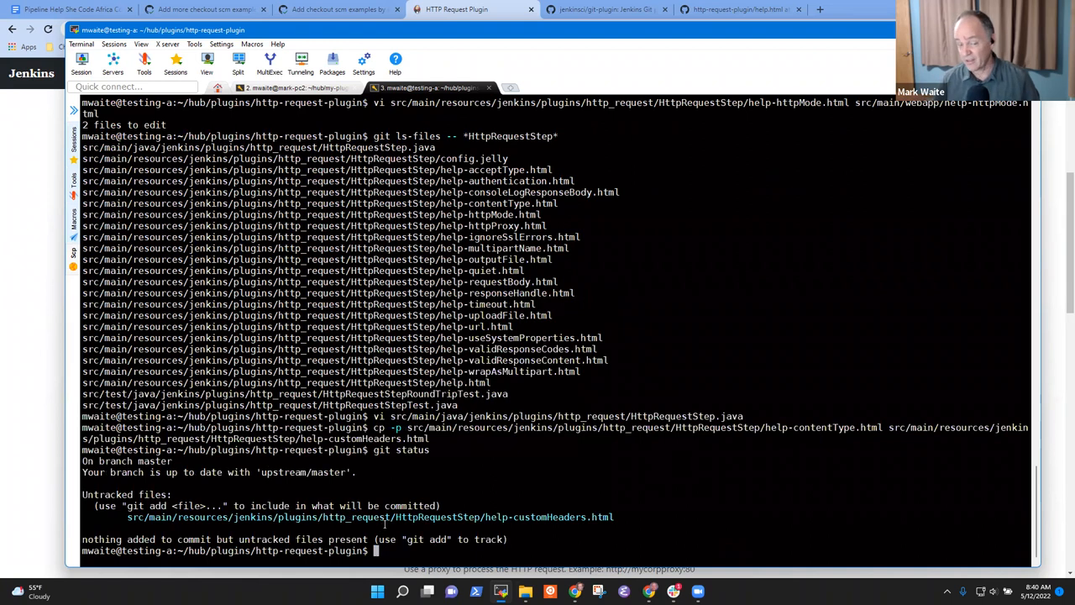
double_click(387, 518)
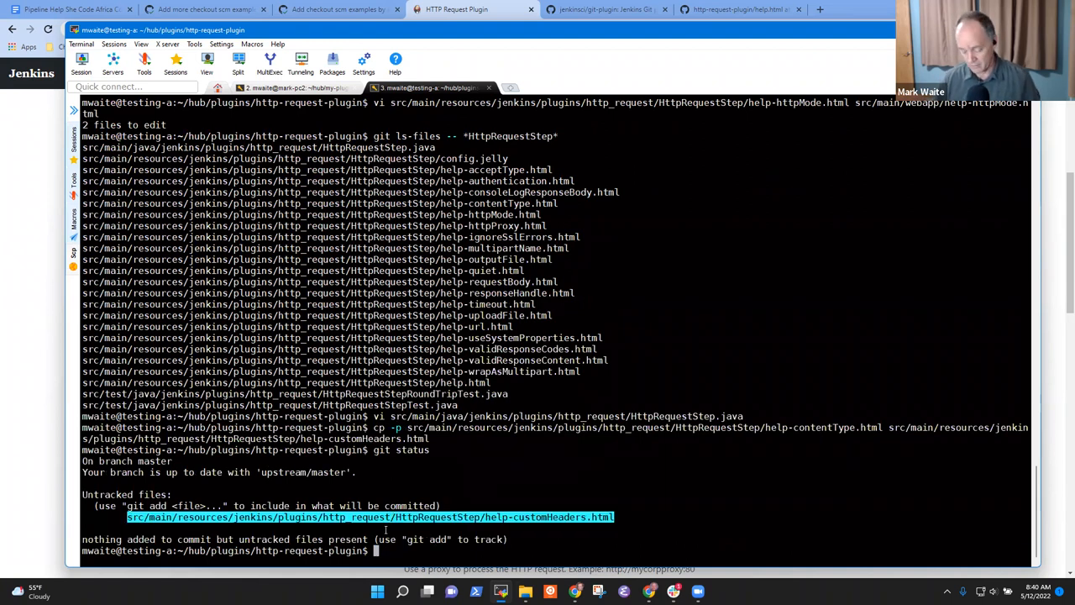
type("vi")
Edit help-customHeaders.html to read 'Add custom HTTP headers to the request that is sent.' and save with :w
middle_click(444, 504)
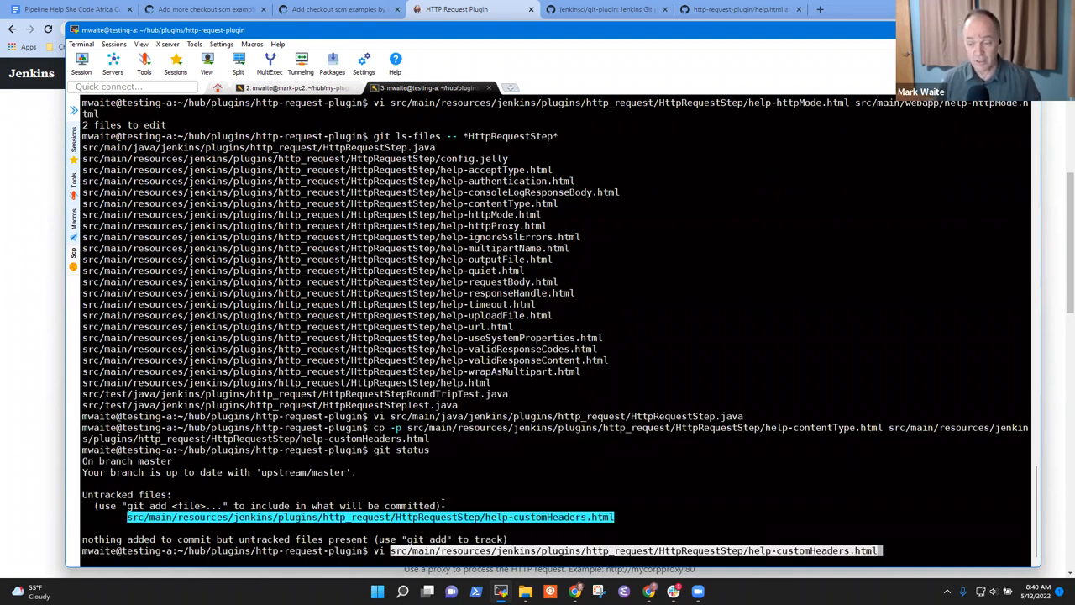
key("Return")
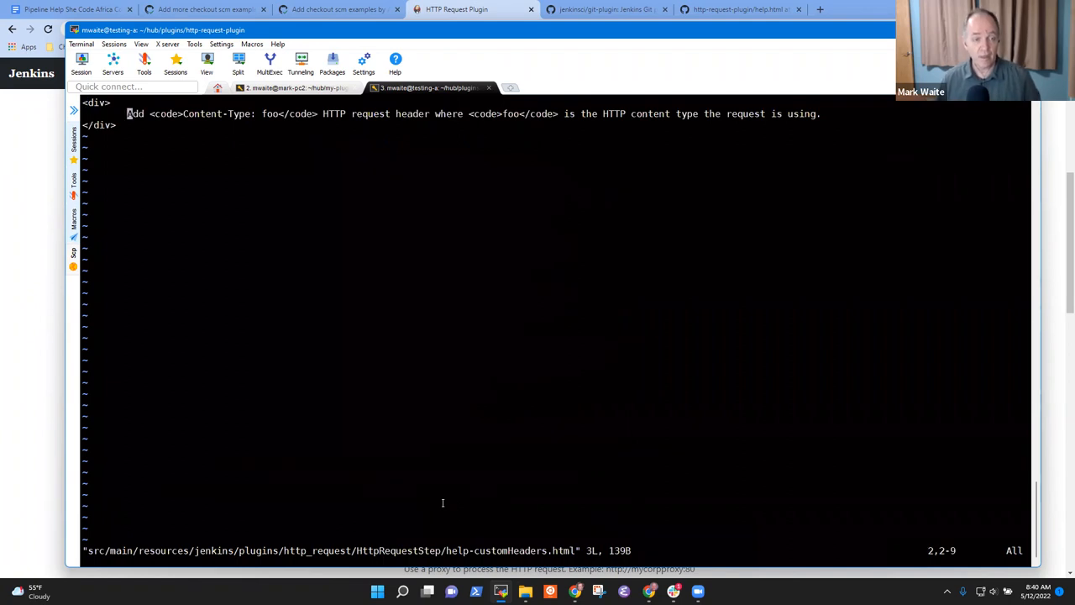
key("w")
key("w")
key("w")
key("w")
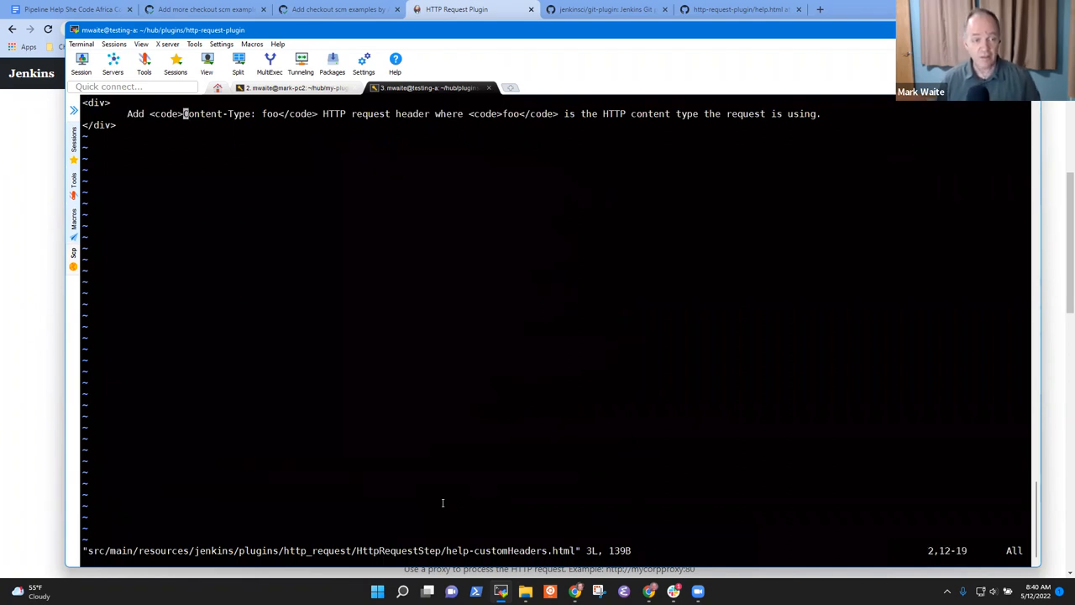
key("n")
type("B")
type("icustom ")
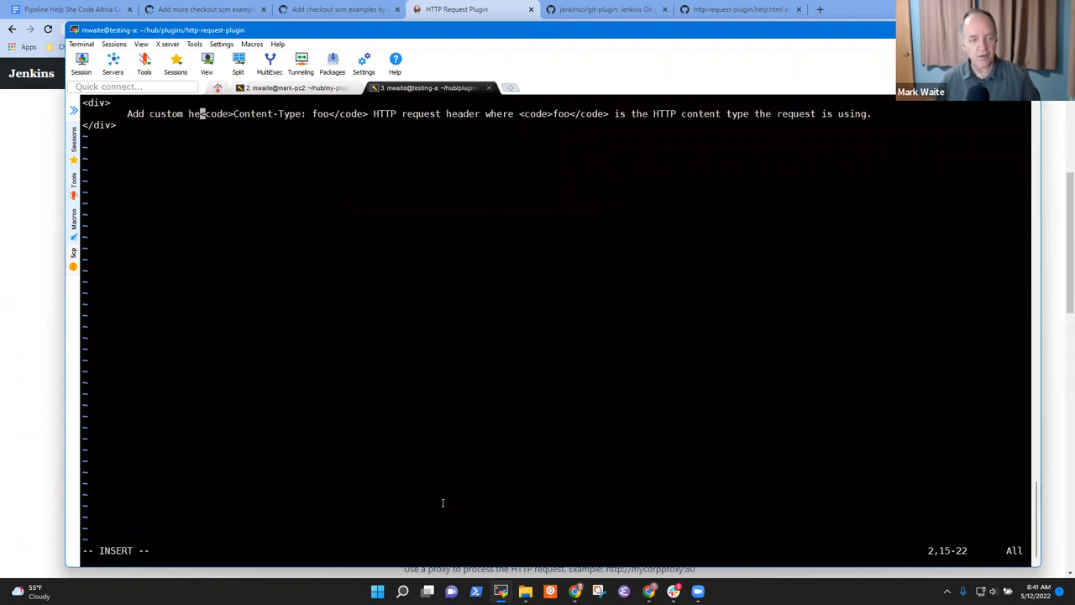
type("head")
key("BackSpace")
key("BackSpace")
key("BackSpace")
type("HTTP headers to the request that is sent.")
key("Escape")
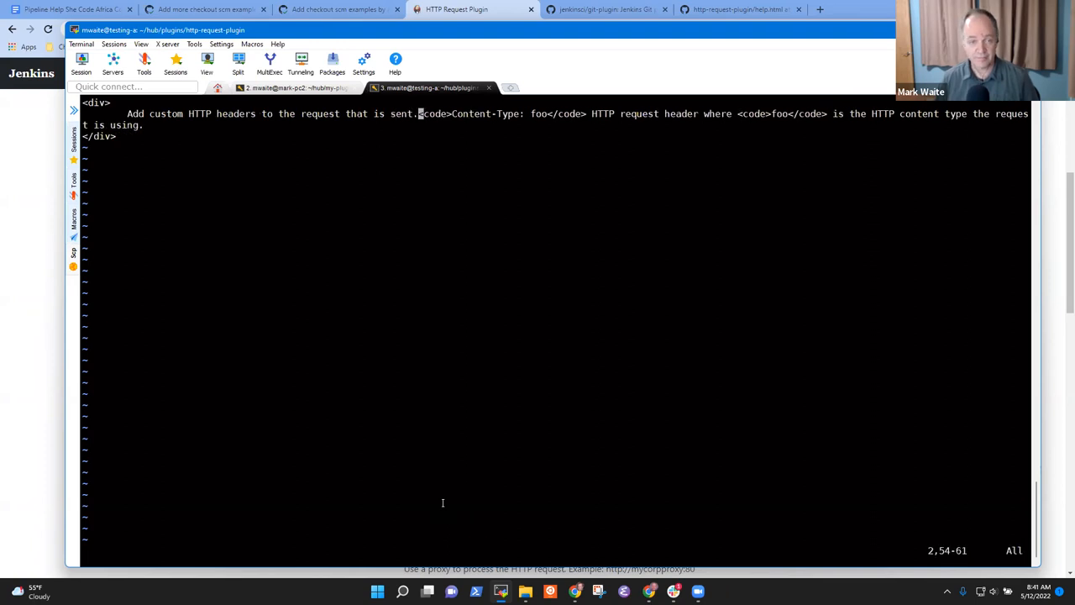
key("D")
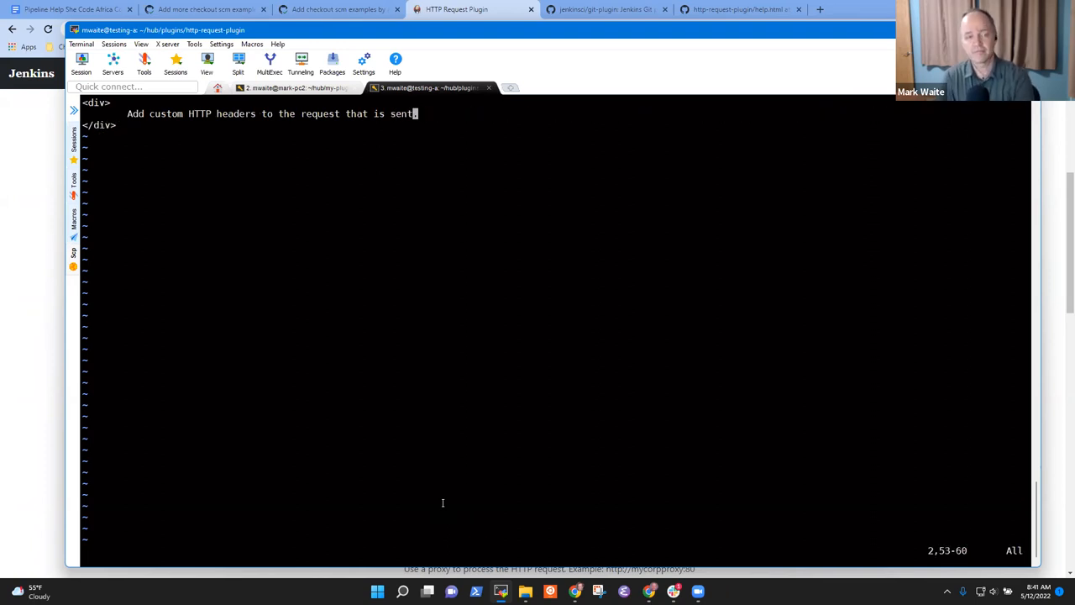
type(":w")
key("Return")
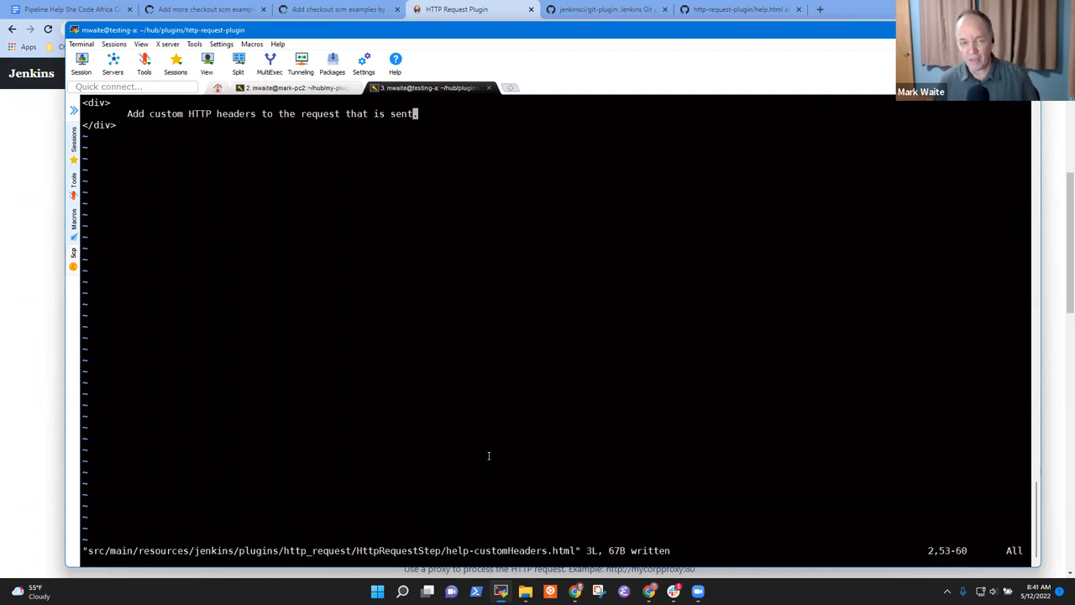
Check the customHeaders name and maskValue entries in the jenkins.io docs, then return to the terminal
left_click(475, 8)
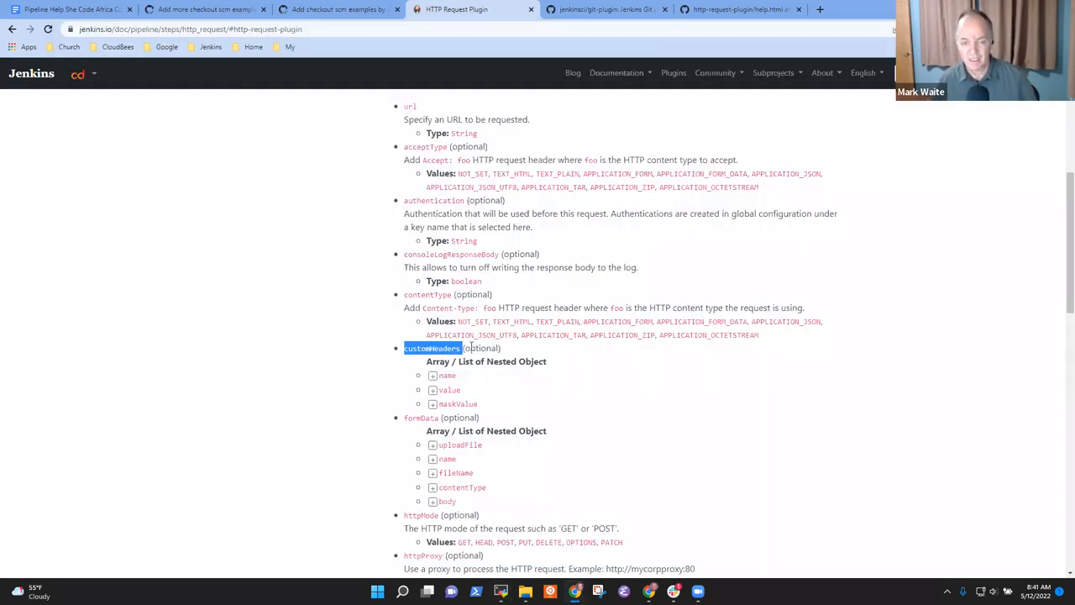
left_click(432, 375)
left_click(432, 390)
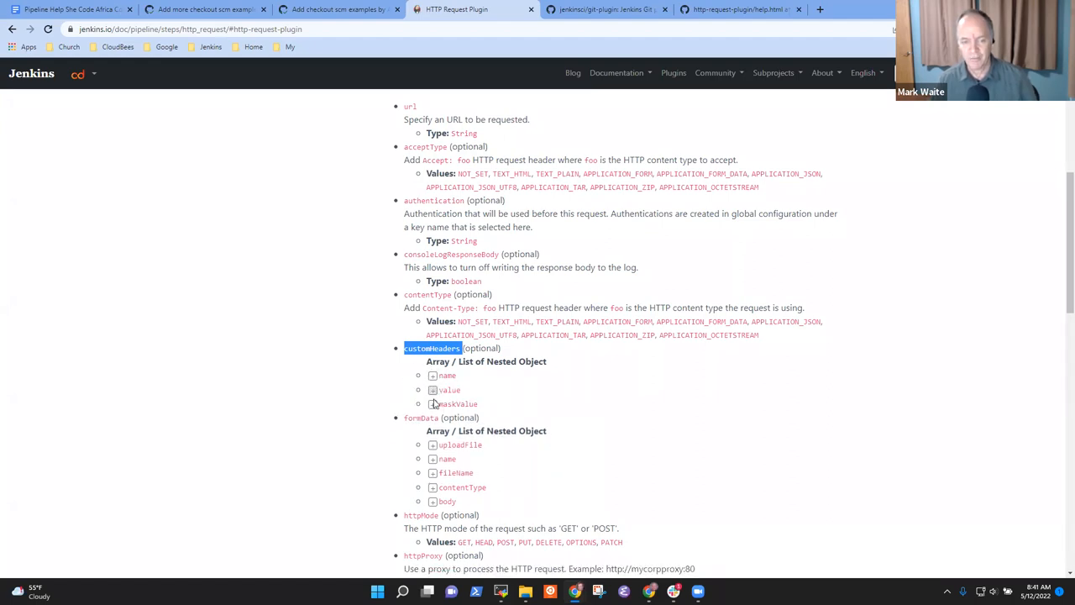
left_click(432, 404)
left_click(432, 405)
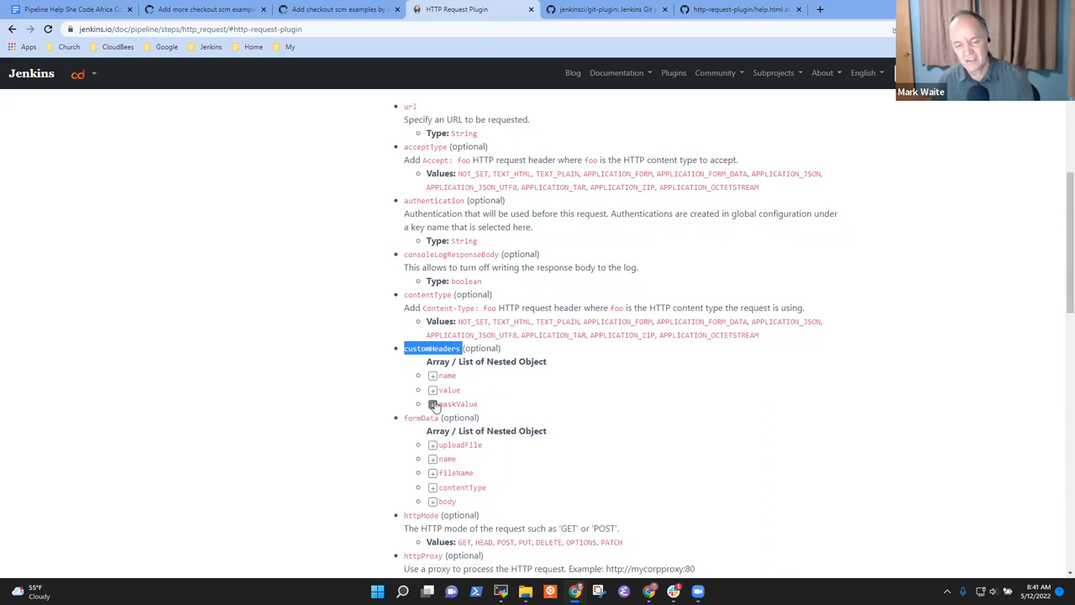
left_click(501, 591)
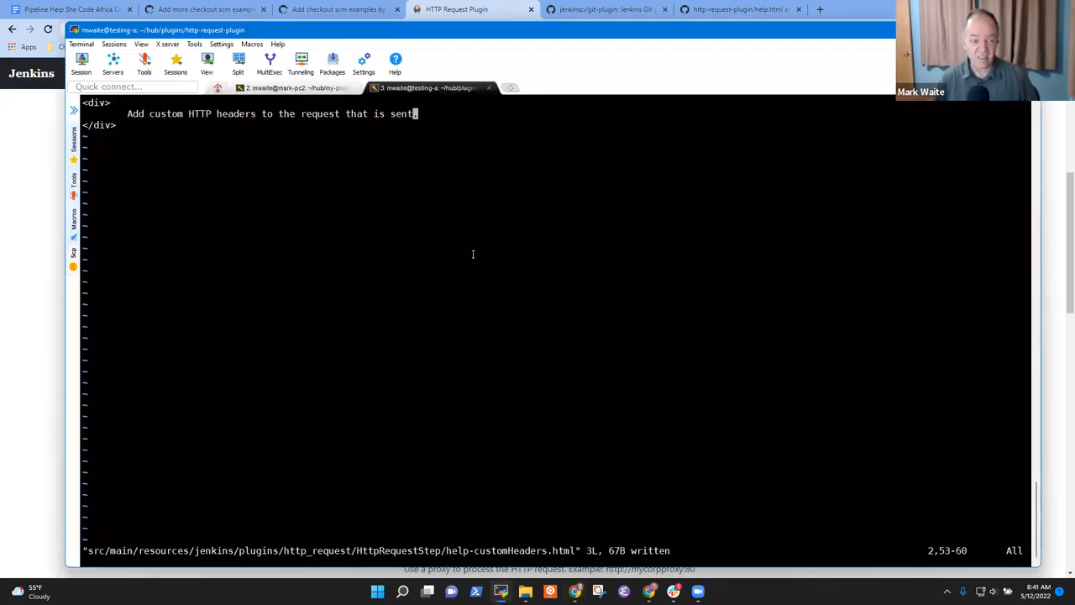
type(":q")
Quit vi and run mvn clean -Djenkins.version=2.347 hpi:run
key("Return")
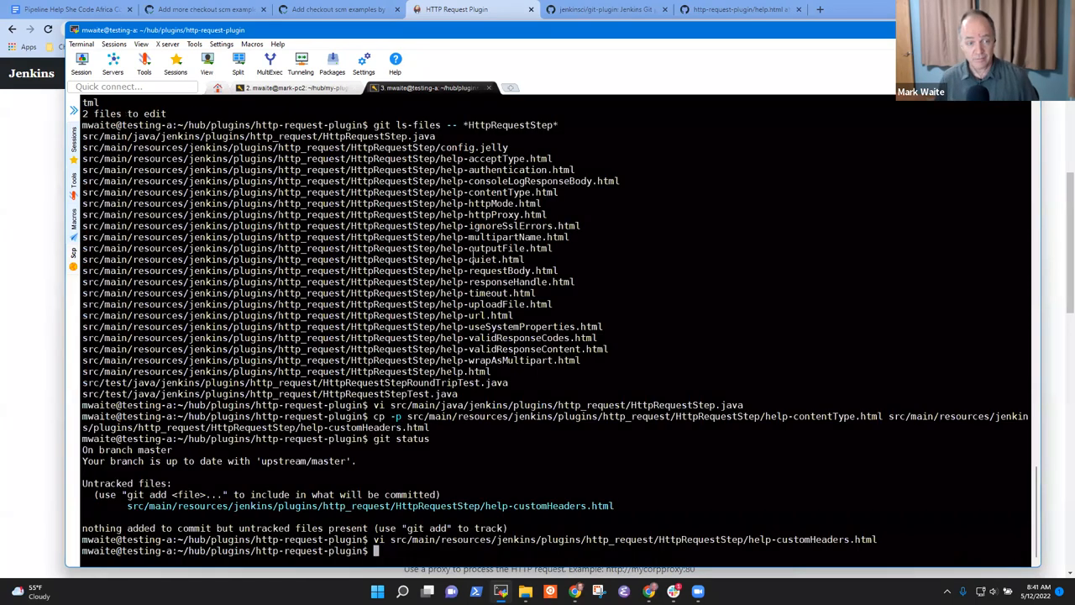
type("mvn clean -D")
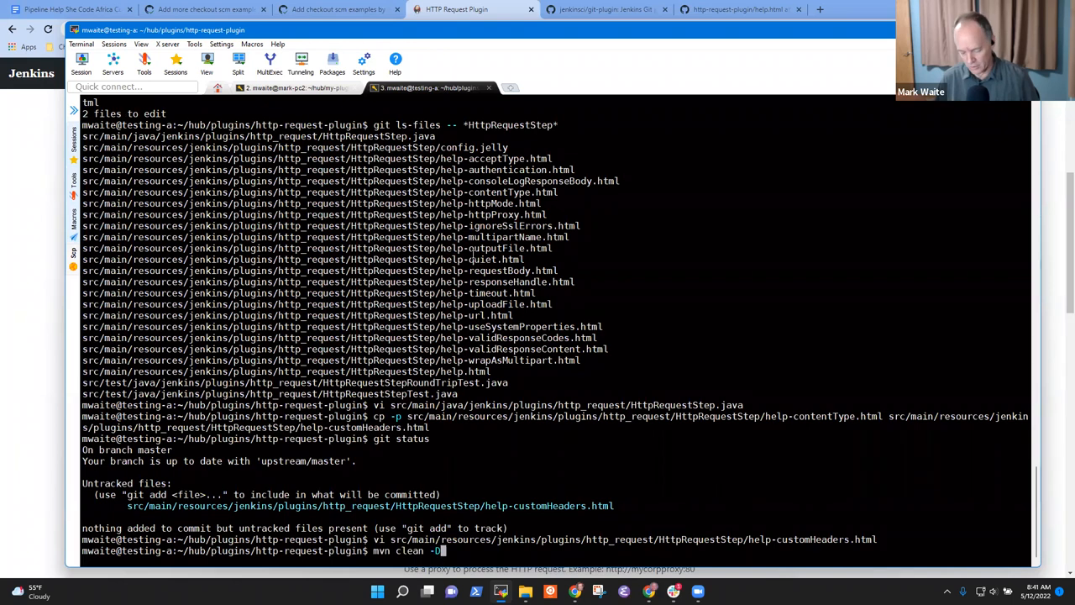
type("jenkins.")
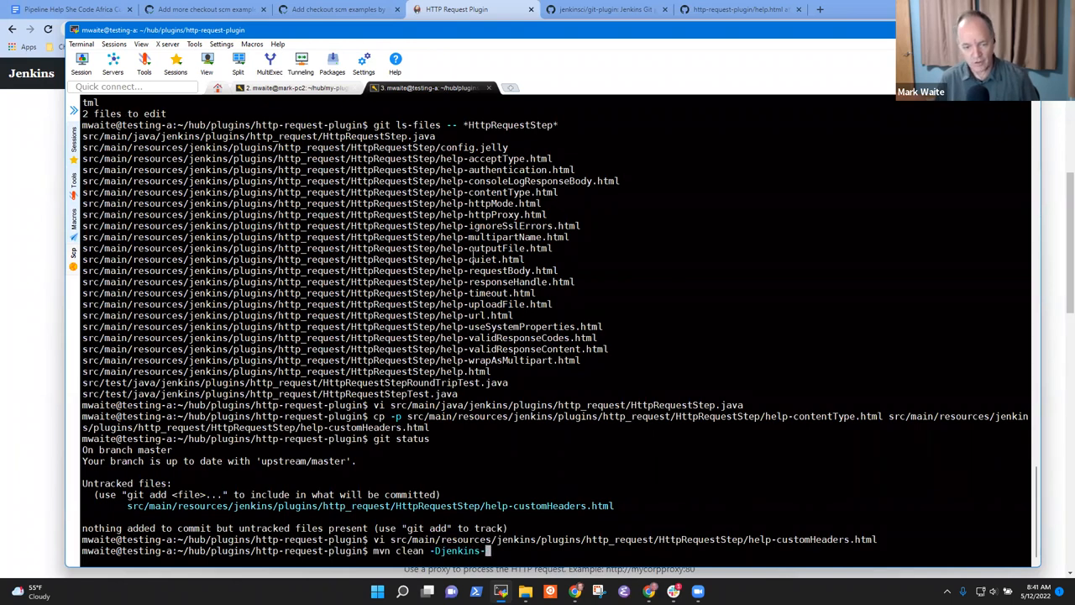
type("veversion=2.347")
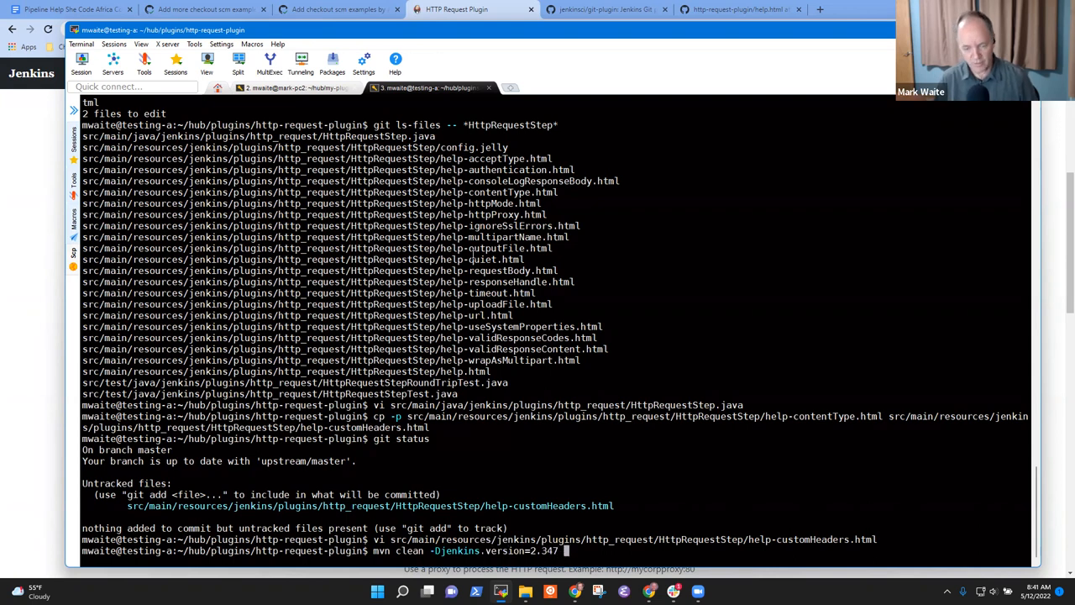
type(" hpi:r")
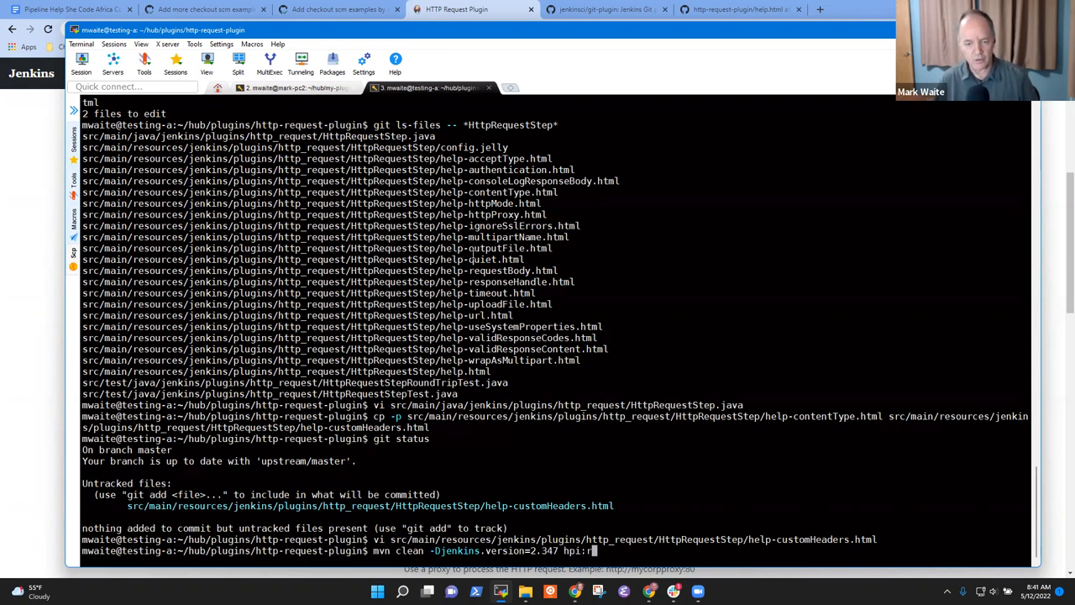
type("un")
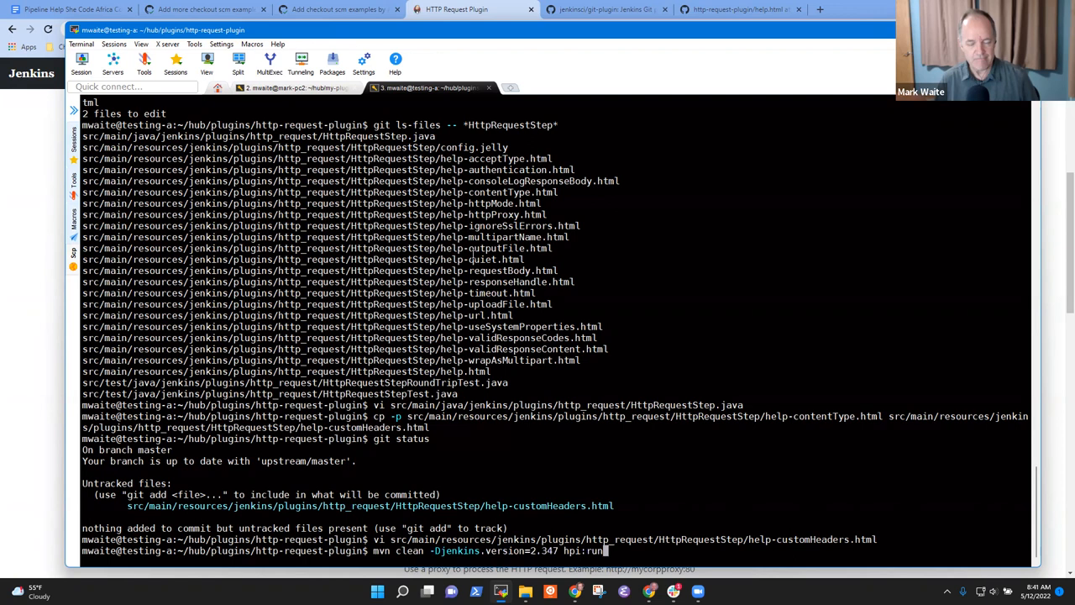
key("Return")
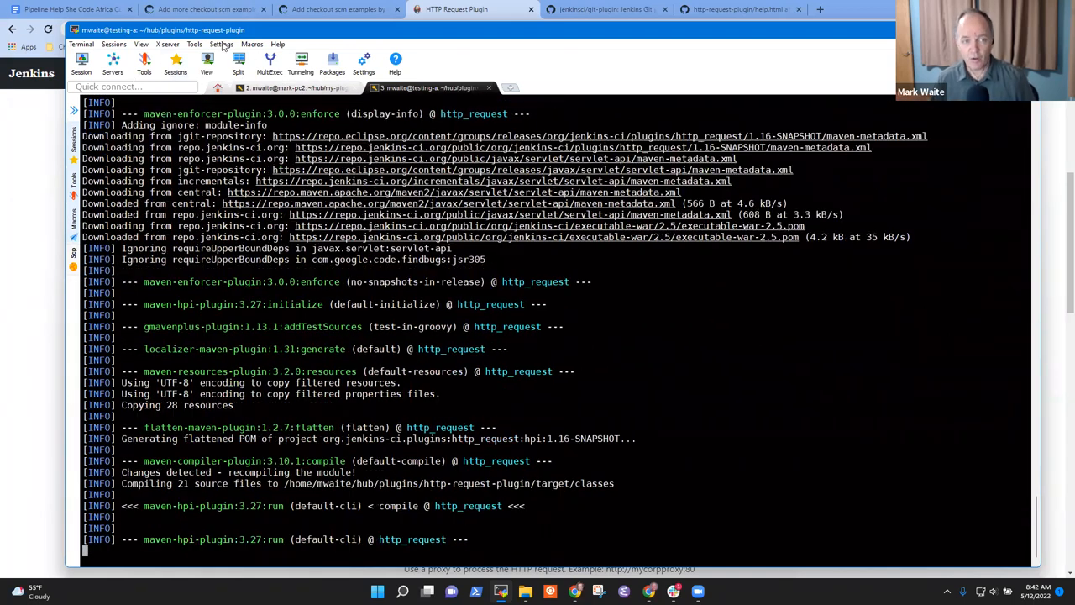
Start the testing-a tunnel in MobaSSHTunnel so Jenkins is reachable on port 8085
left_click(301, 63)
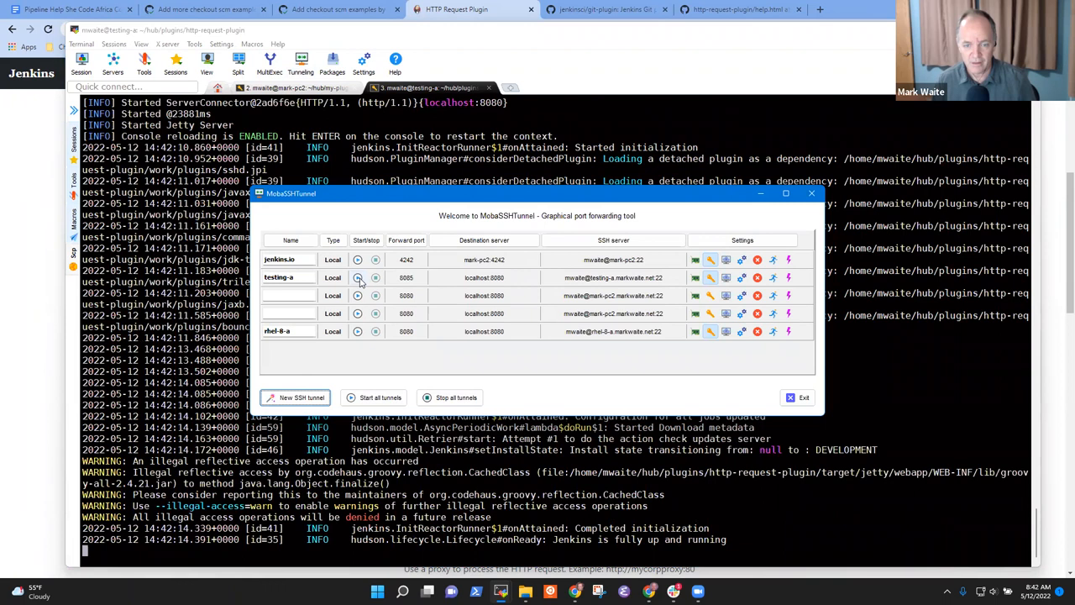
left_click(357, 278)
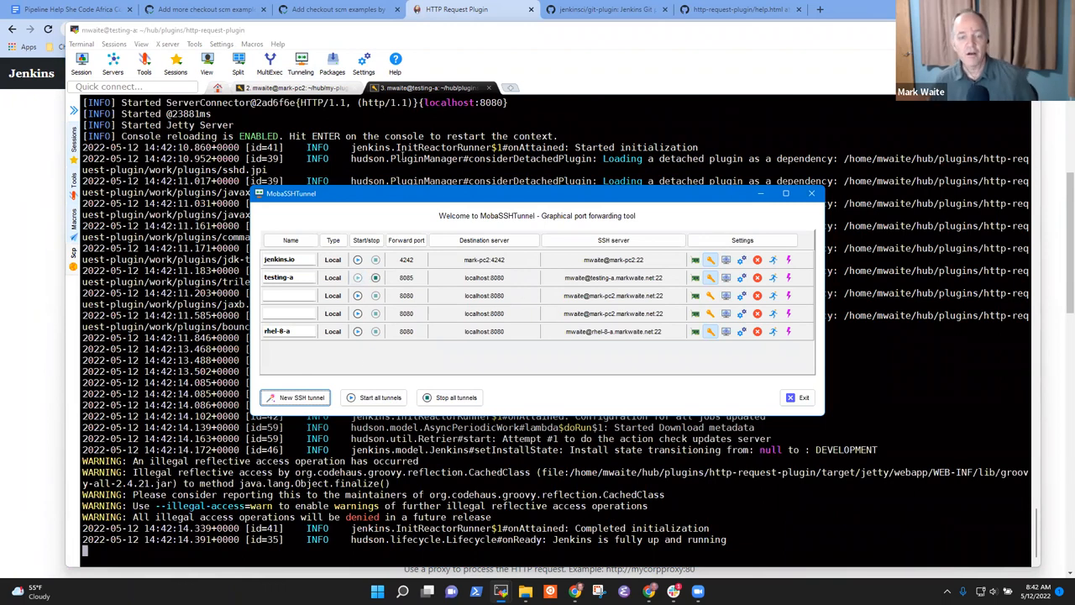
Load localhost:8085/jenkins/ in a new browser tab
left_click(821, 9)
type("localhost")
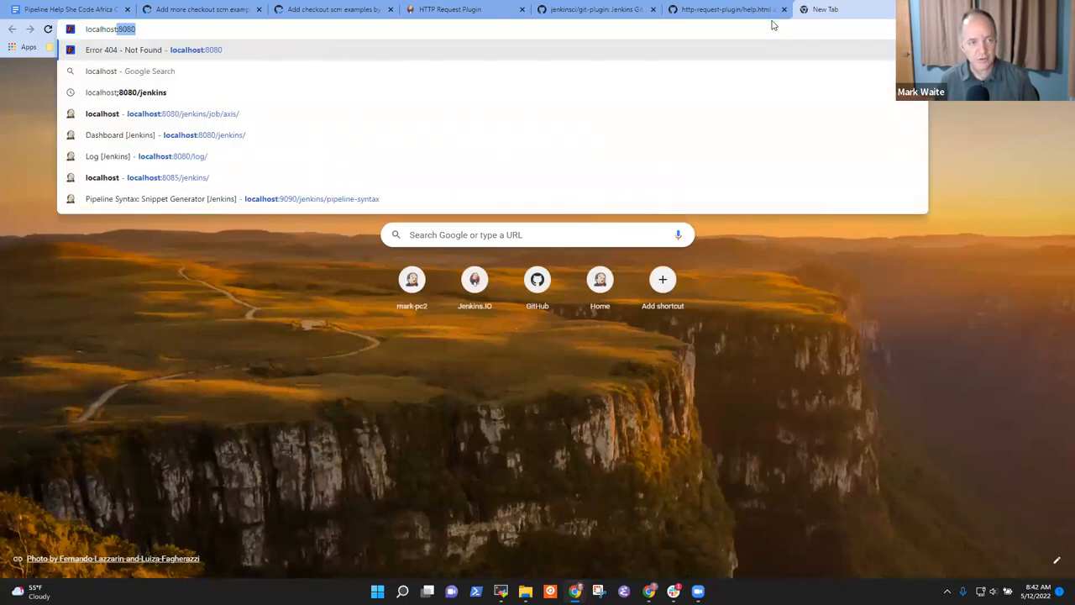
type("'")
key("BackSpace")
type(":8085")
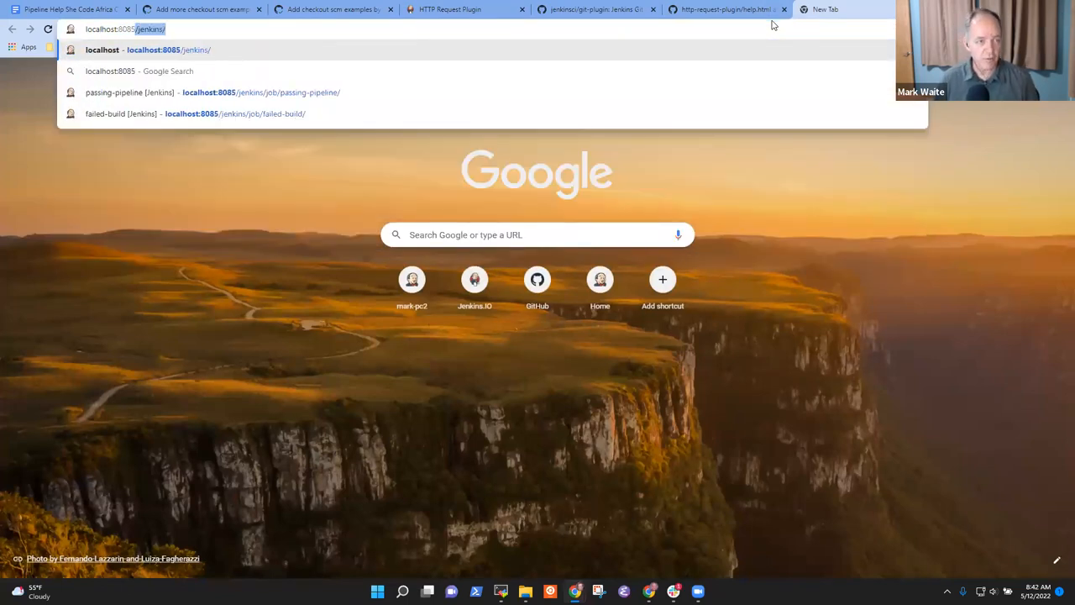
key("Return")
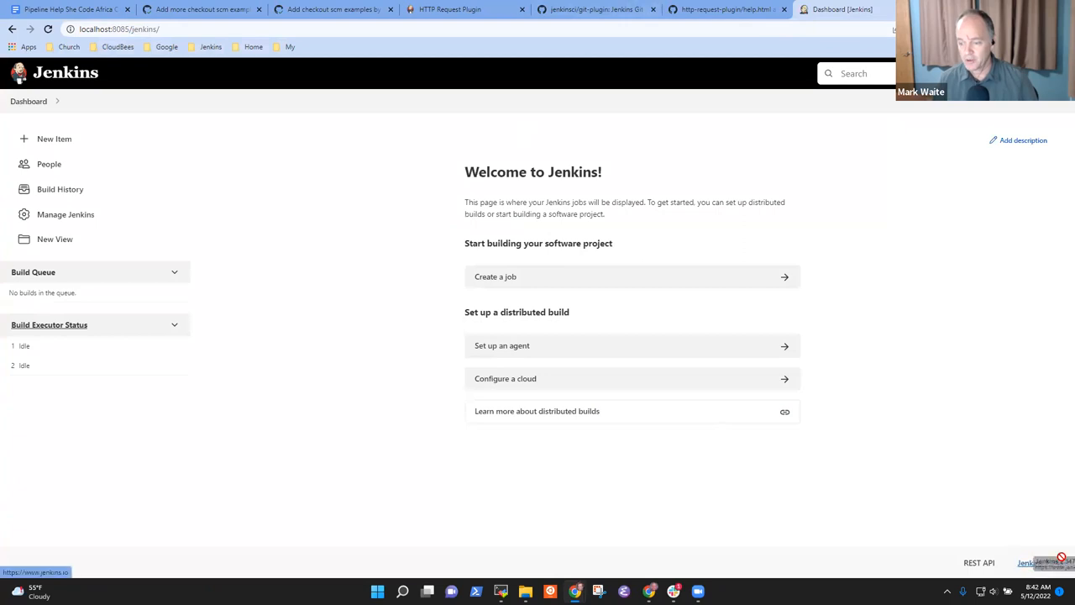
Confirm HTTP Request Plugin 1.16-SNAPSHOT under Manage Plugins > Installed, then return to the dashboard
left_click(46, 219)
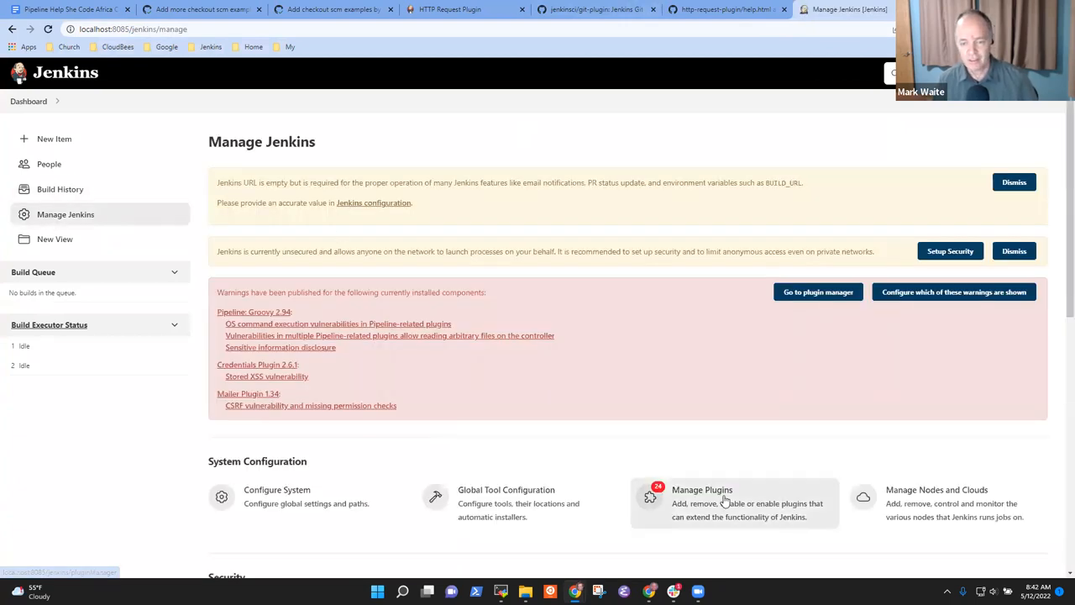
left_click(703, 490)
left_click(342, 180)
scroll(299, 346, "down", 1)
scroll(298, 347, "down", 4)
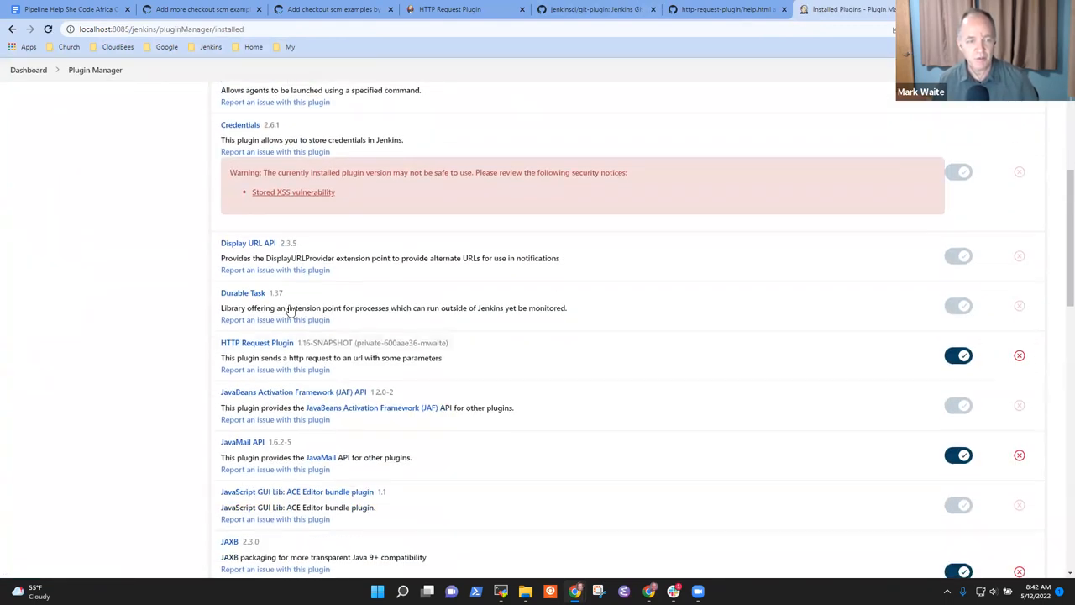
scroll(343, 219, "down", 4)
scroll(321, 290, "down", 2)
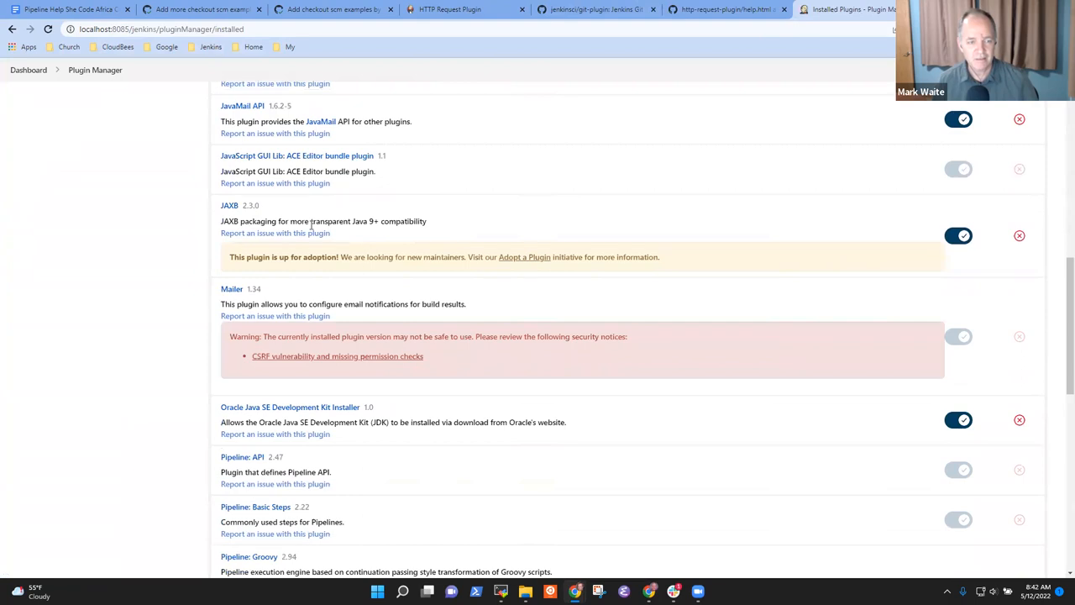
scroll(311, 226, "up", 2)
left_click_drag(442, 190, 399, 175)
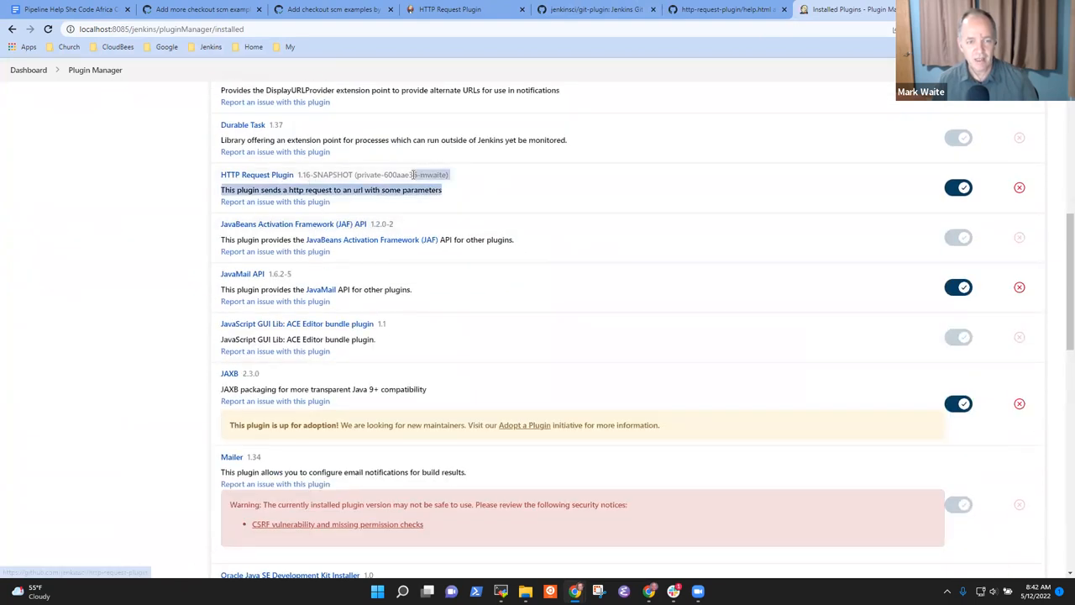
left_click(404, 189)
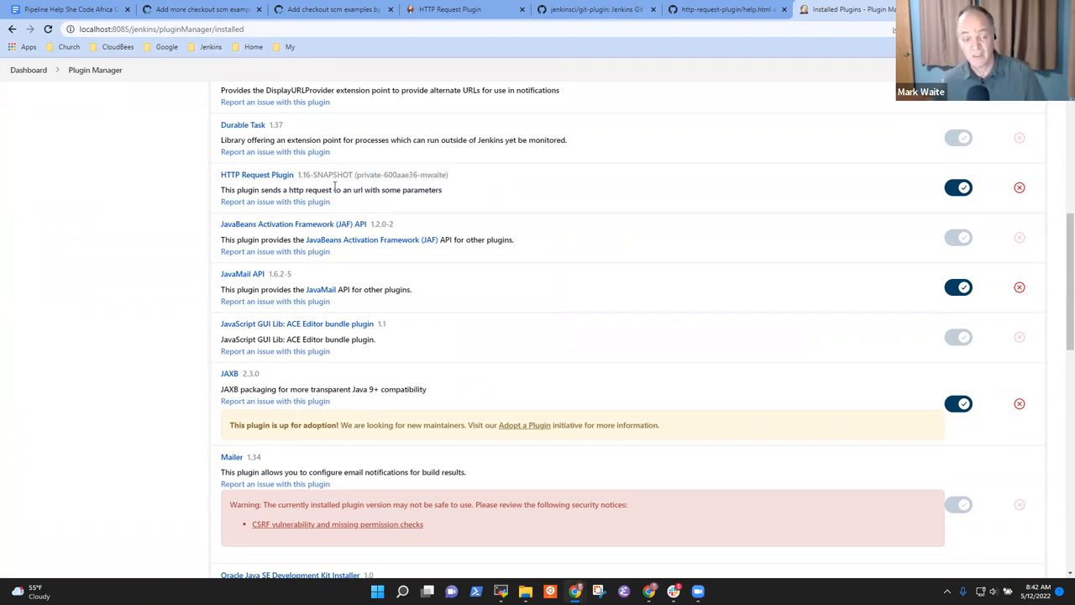
scroll(344, 193, "up", 3)
scroll(126, 160, "up", 3)
scroll(229, 195, "up", 4)
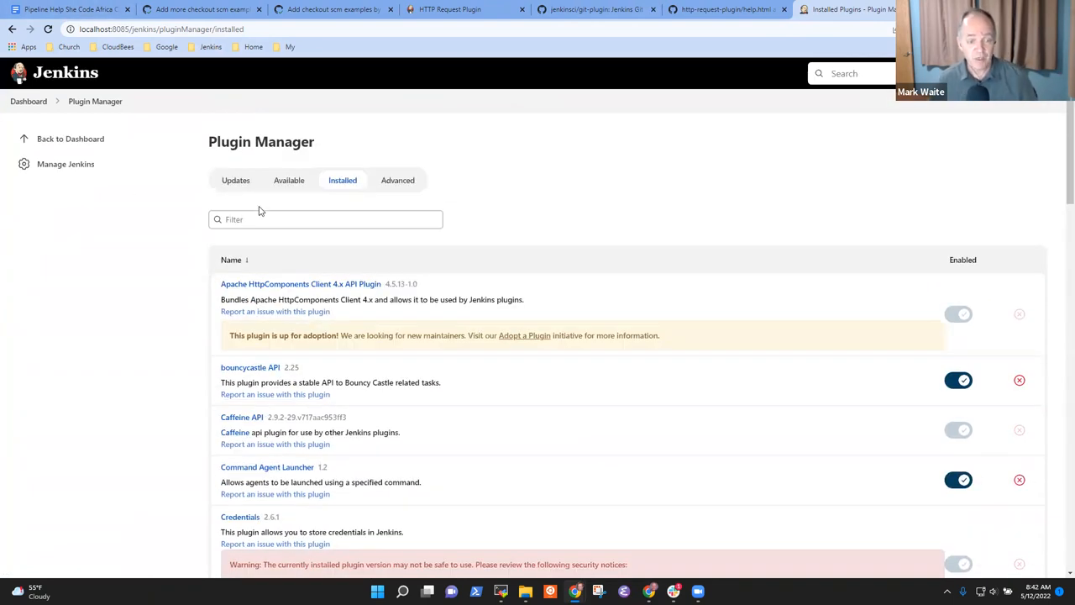
left_click(29, 101)
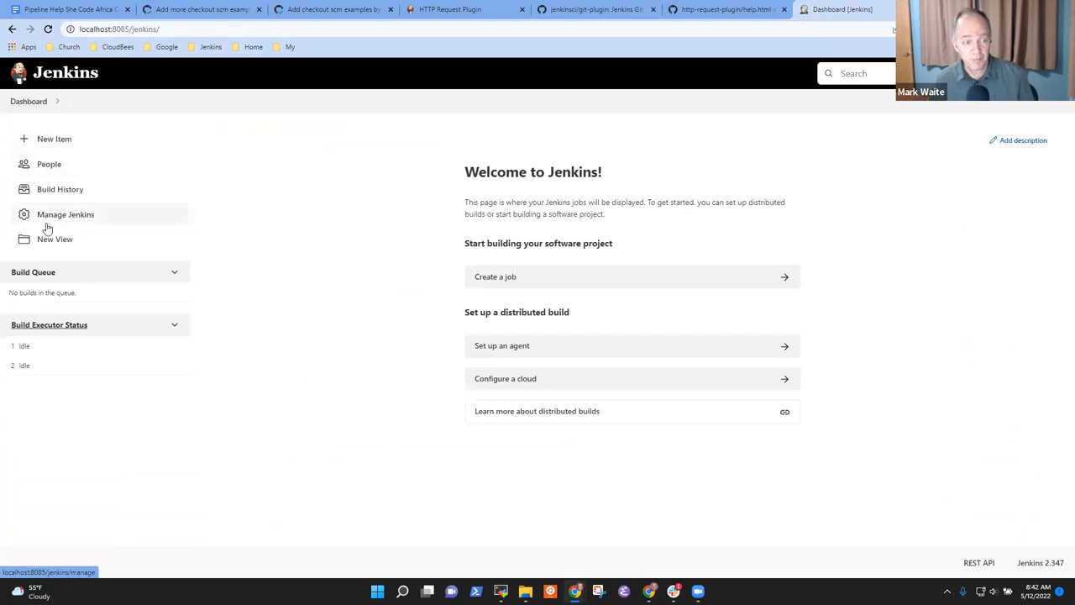
Edit the address to load the local Pipeline Syntax snippet generator page
left_click(180, 29)
key("End")
type("pipeli")
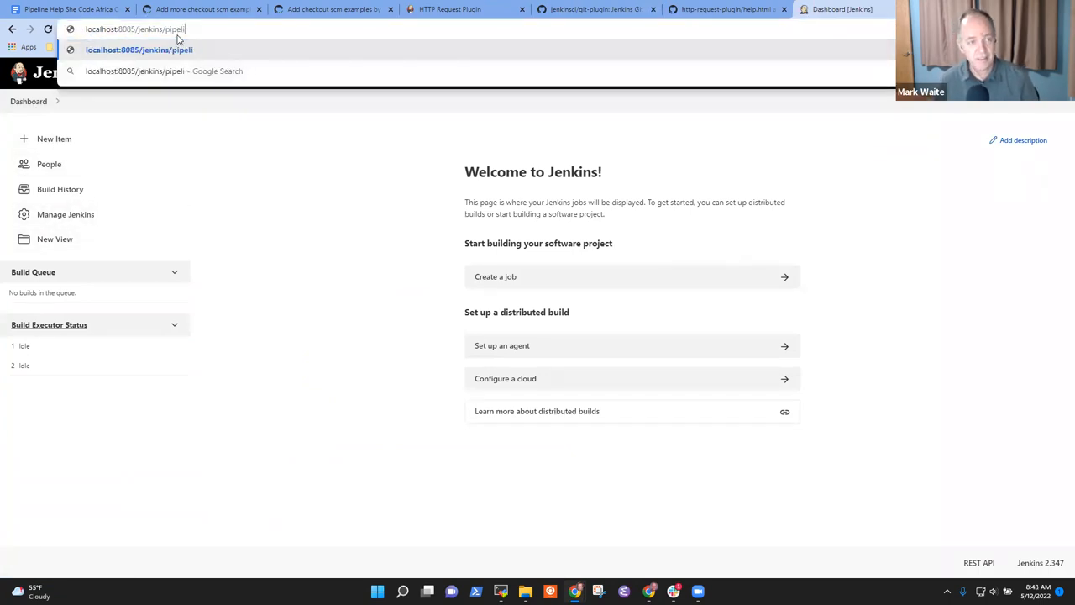
type("ne-syntax")
key("Return")
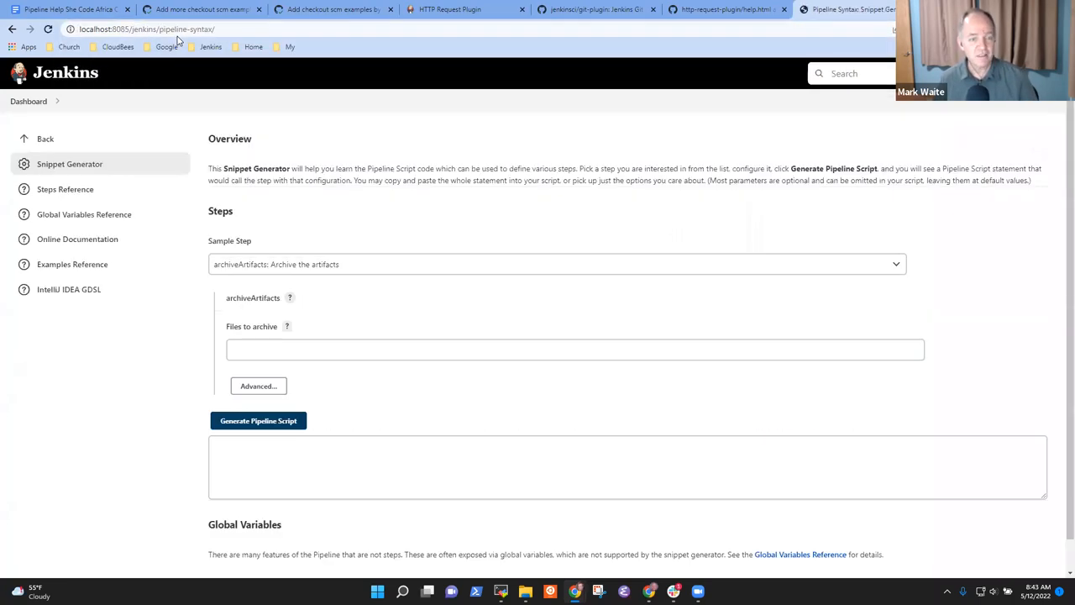
Choose the httpRequest sample step, view its URL help, reveal Advanced options and search for 'custom'
left_click(265, 267)
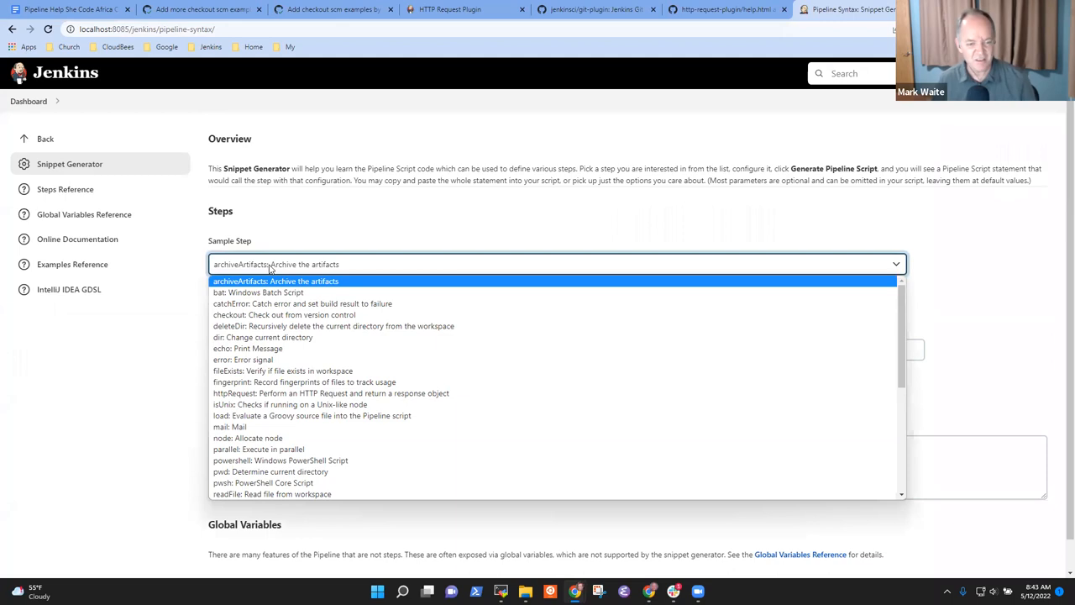
left_click(286, 393)
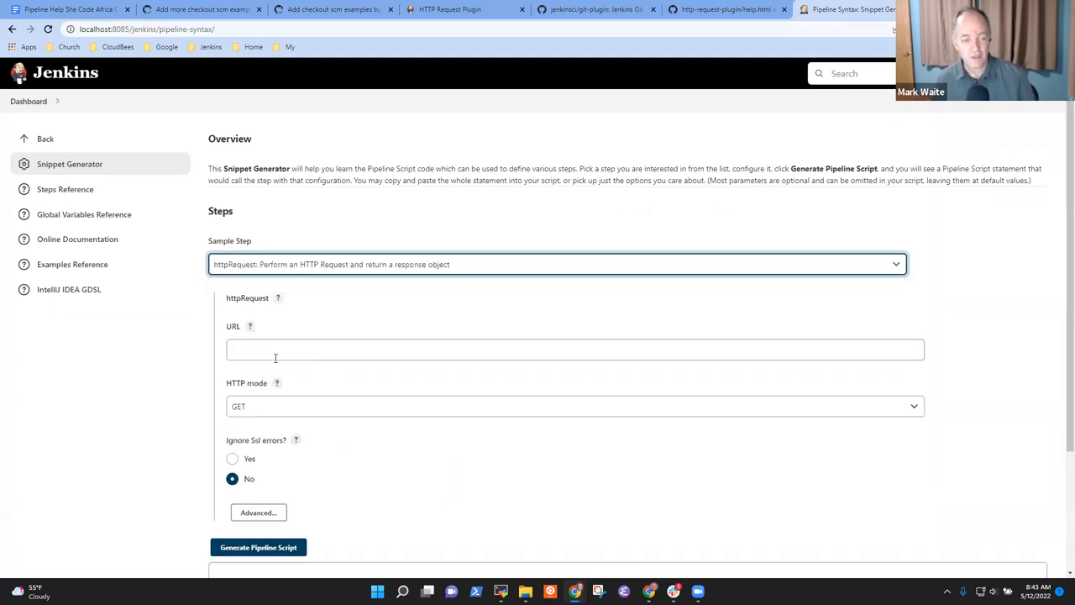
scroll(321, 389, "down", 2)
scroll(321, 369, "down", 1)
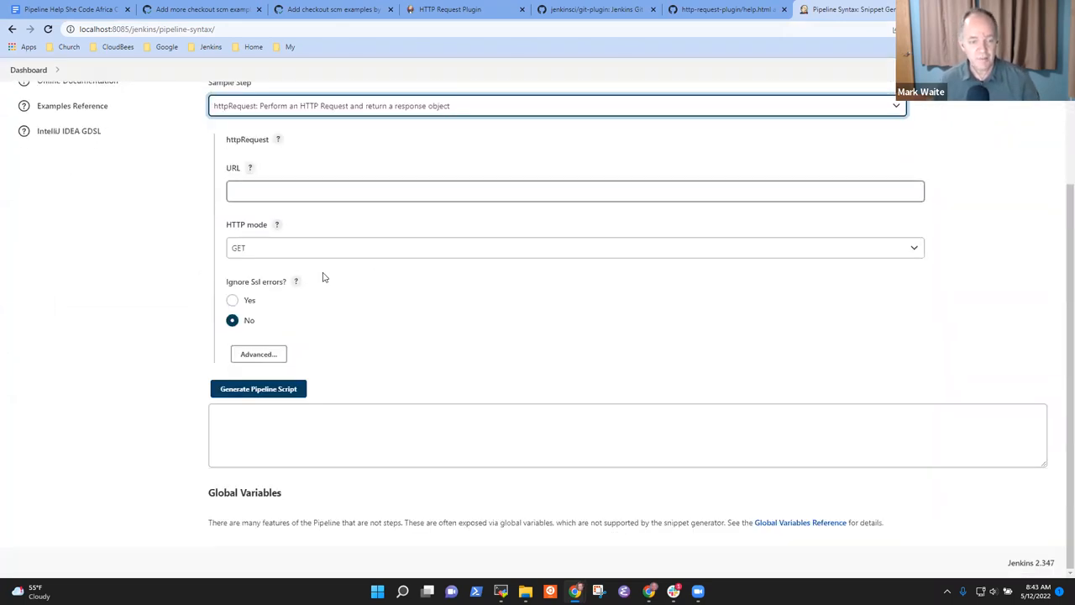
left_click(251, 168)
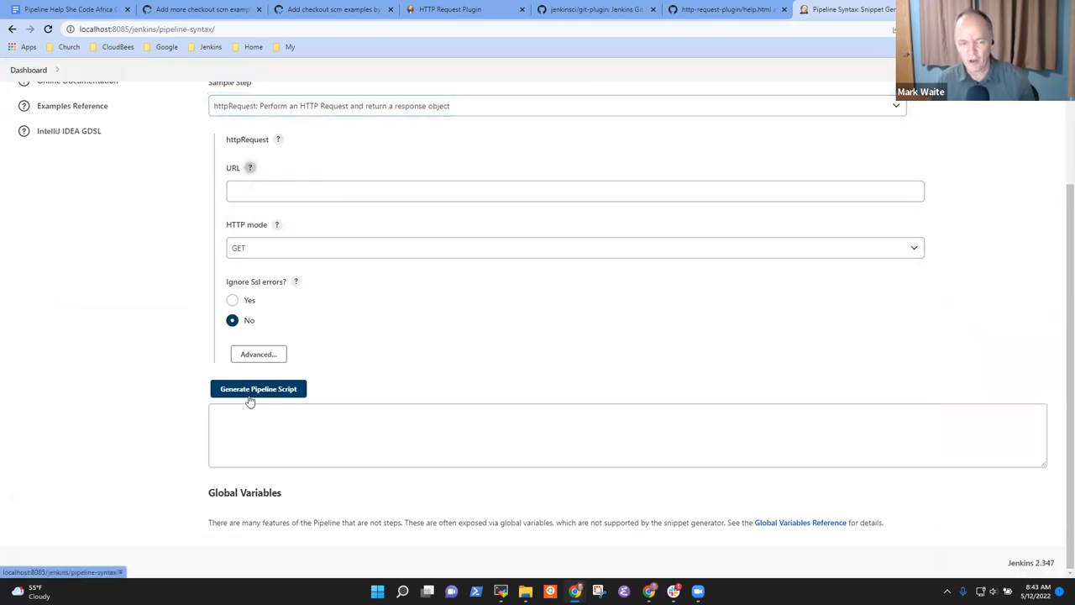
left_click(258, 353)
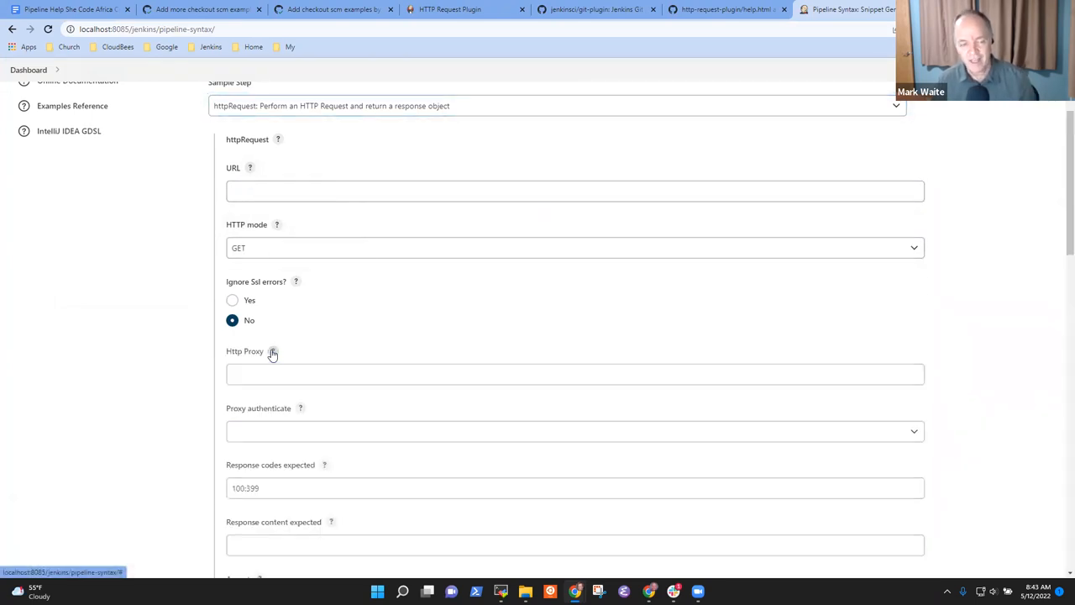
scroll(352, 316, "down", 2)
scroll(368, 310, "down", 2)
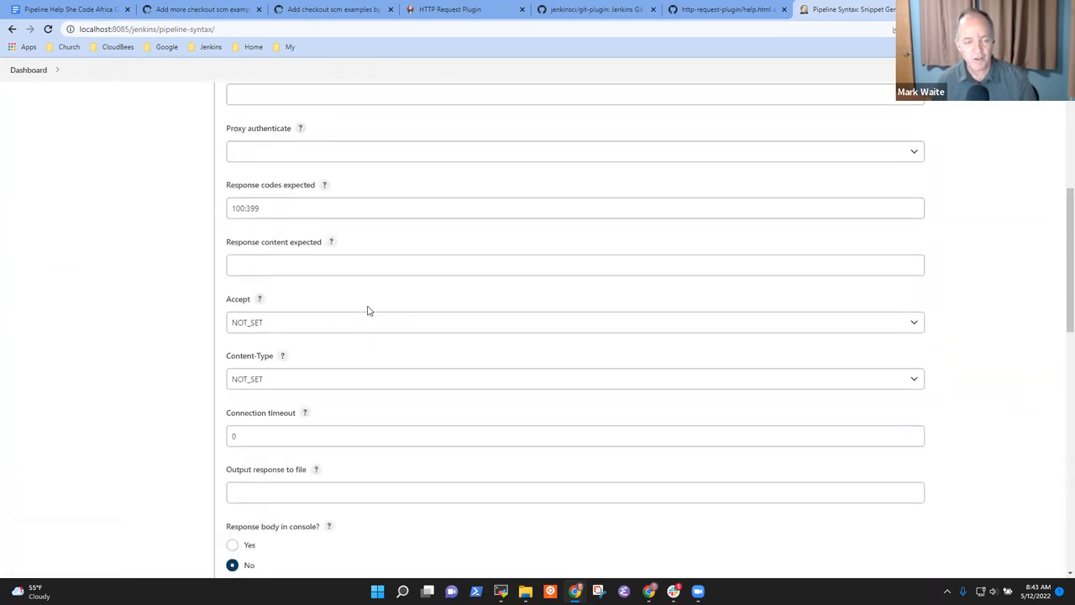
scroll(363, 293, "down", 2)
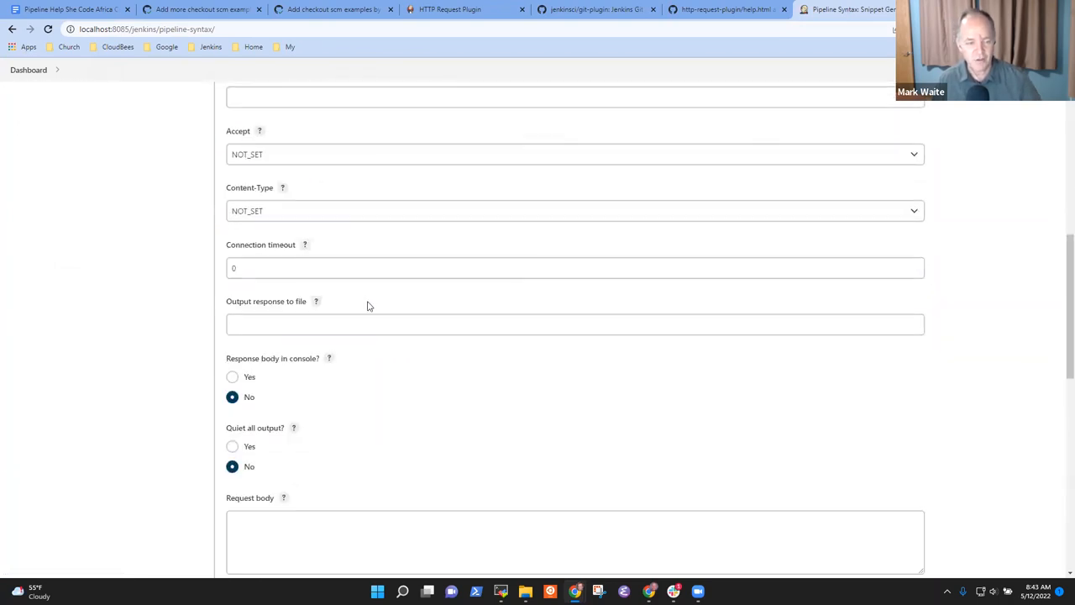
scroll(367, 307, "down", 2)
scroll(382, 311, "down", 2)
scroll(382, 311, "down", 1)
key("ctrl+f")
type("custom")
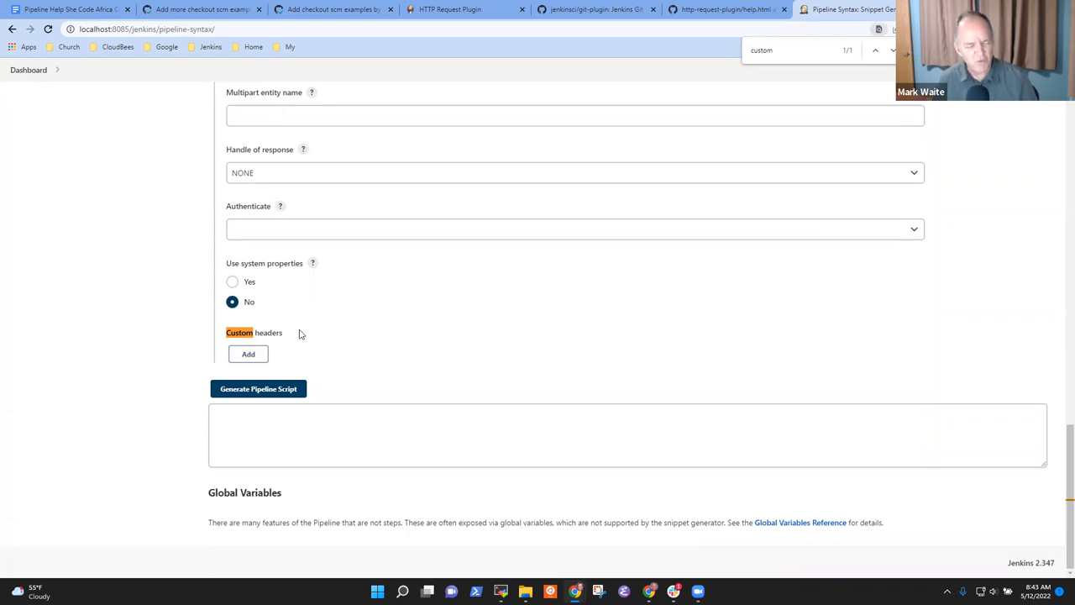
Add a Custom headers entry and focus its empty Header field
left_click(249, 354)
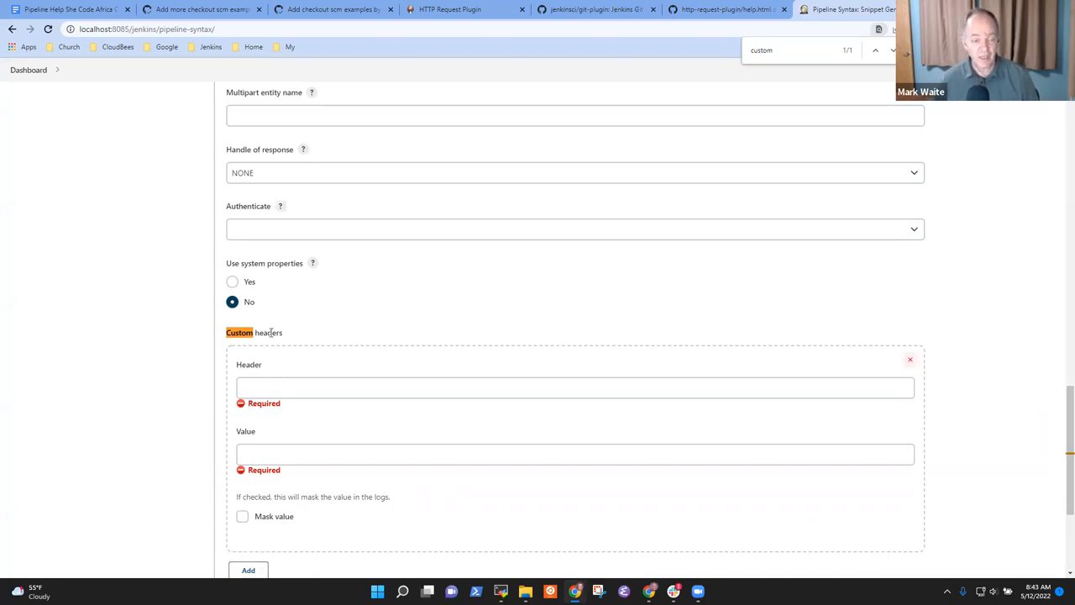
scroll(300, 335, "down", 2)
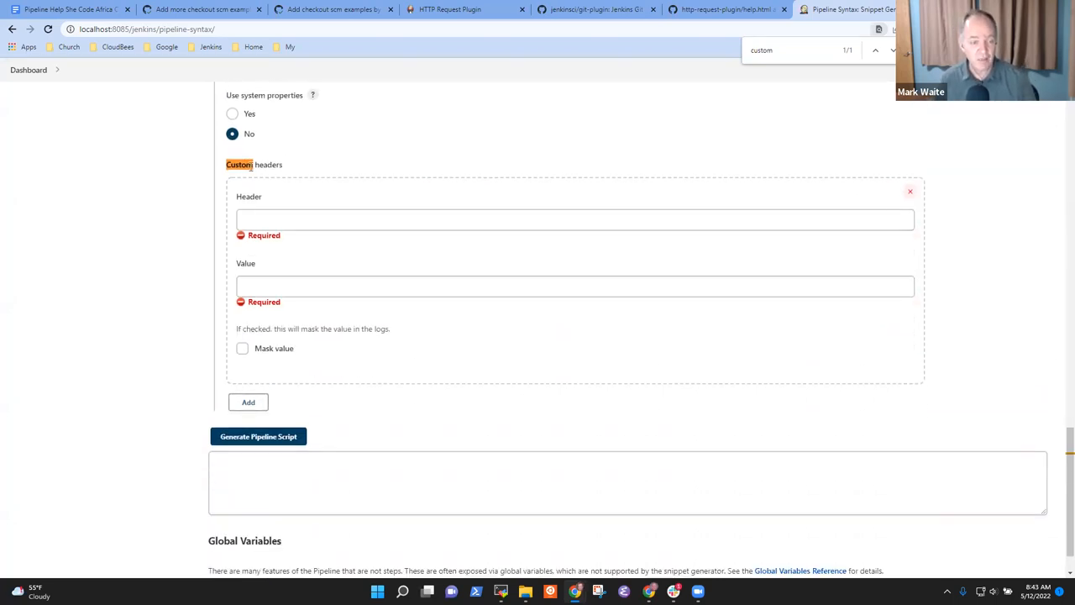
left_click_drag(253, 165, 284, 167)
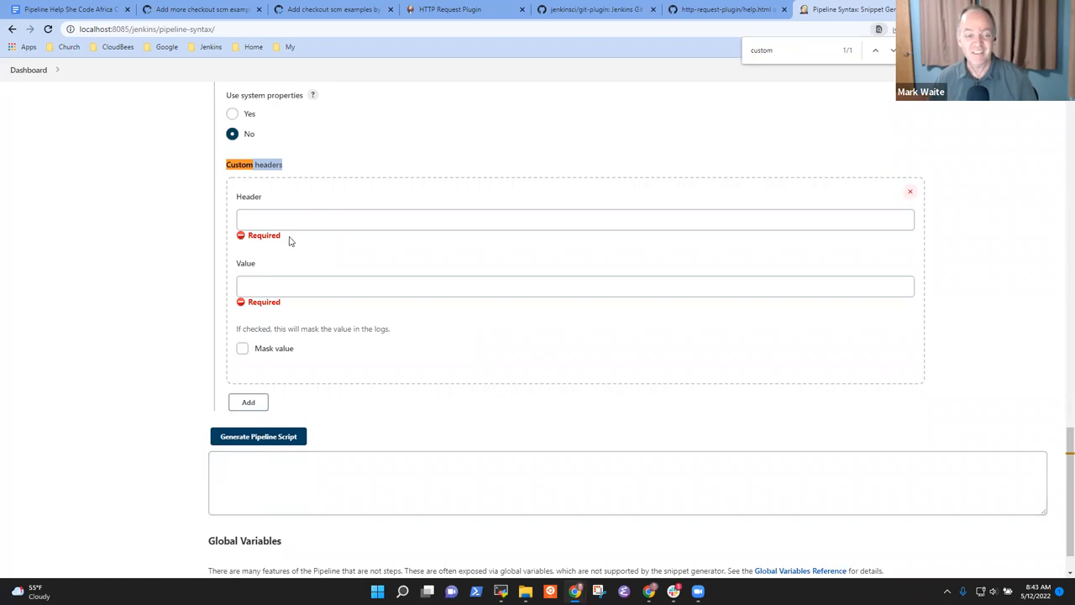
left_click(283, 215)
scroll(285, 218, "up", 3)
scroll(374, 272, "up", 2)
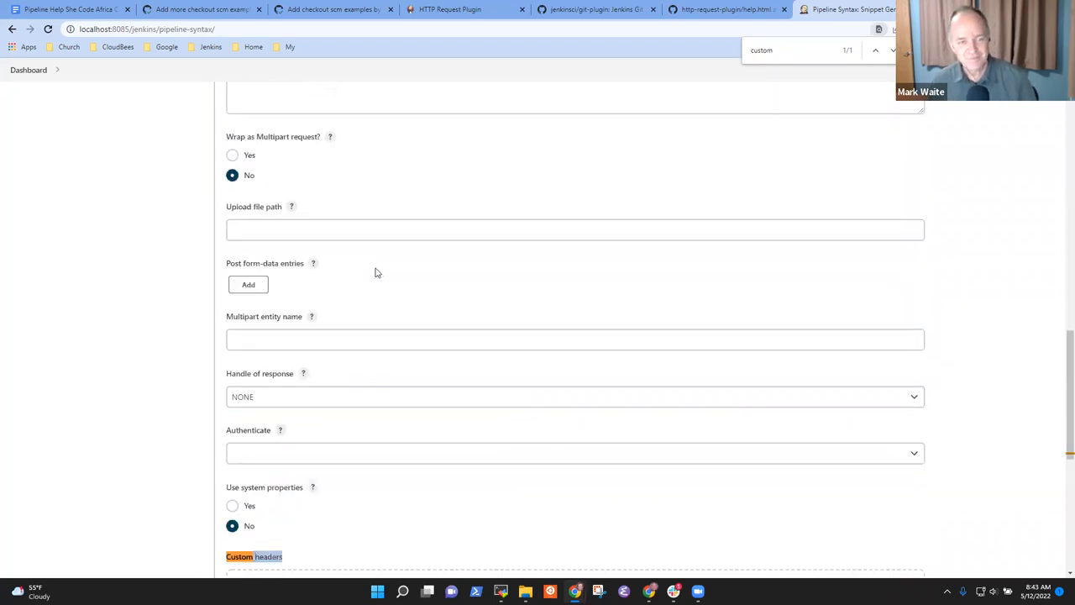
scroll(396, 269, "up", 2)
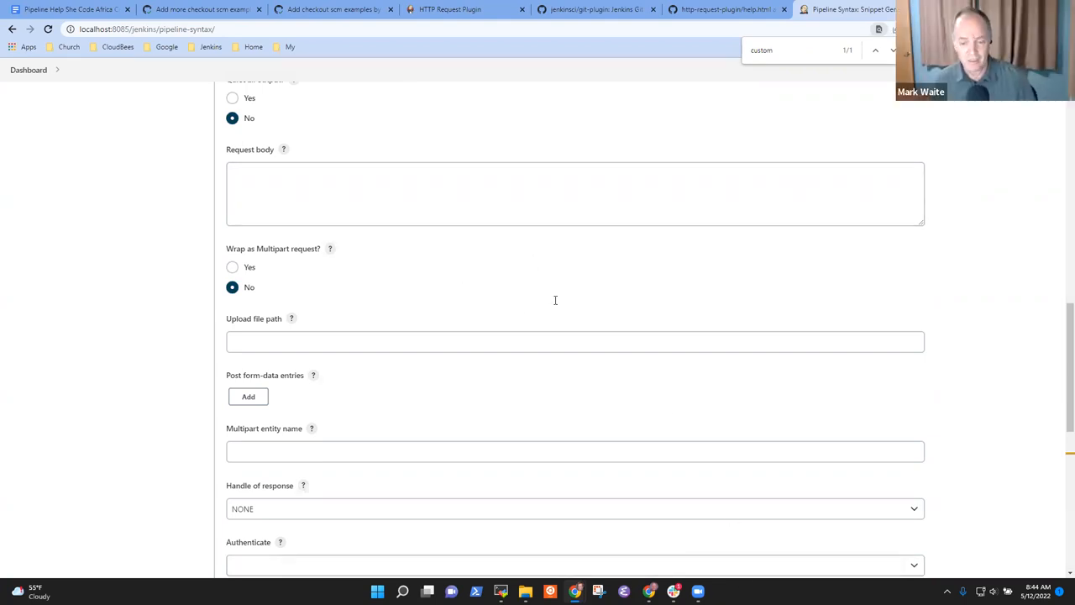
left_click(646, 529)
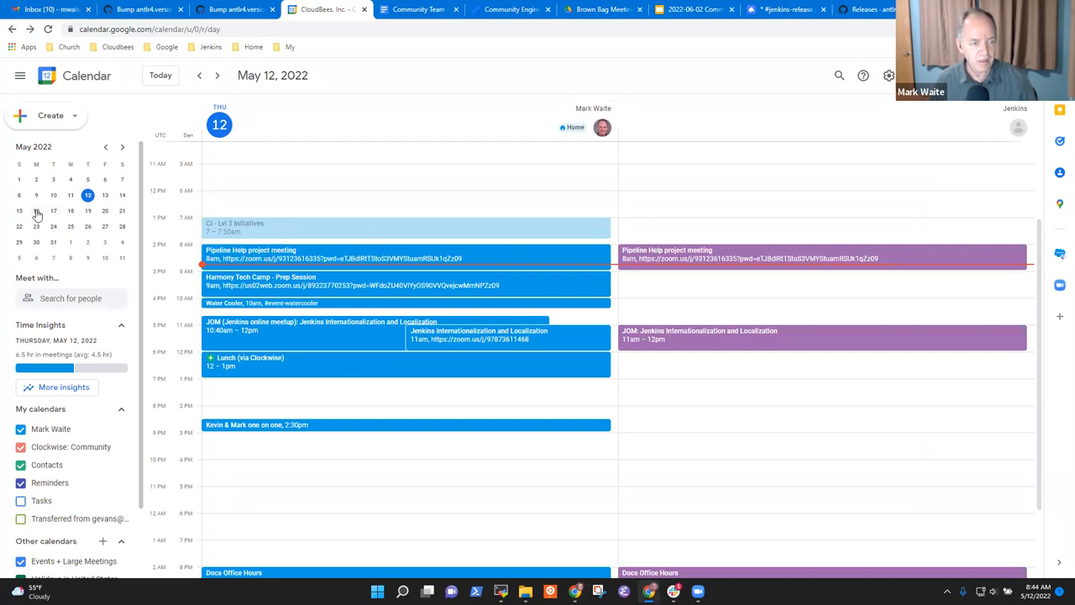
left_click(36, 210)
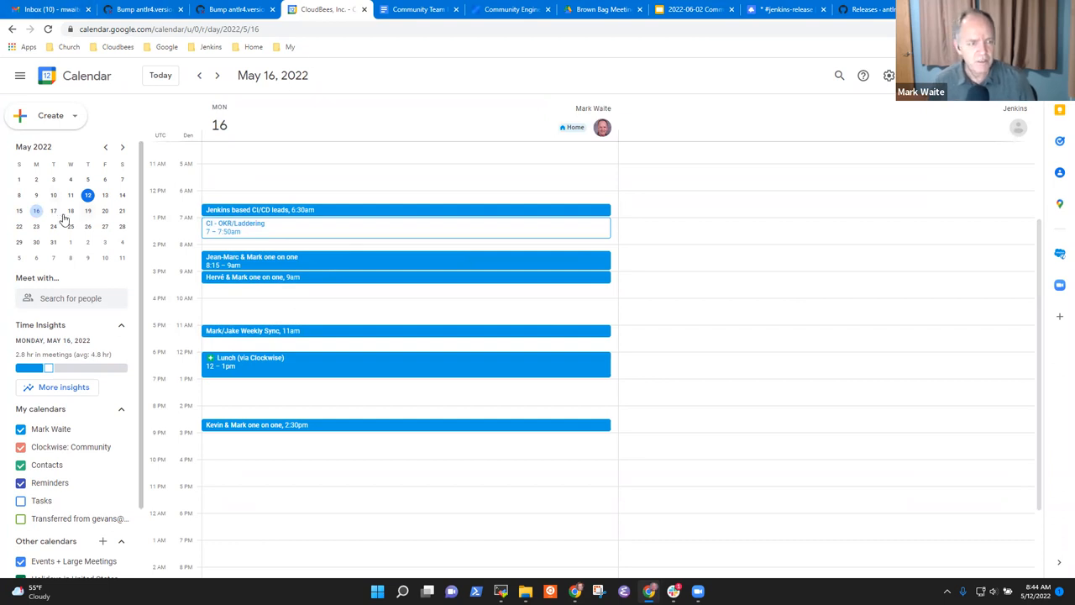
left_click(87, 195)
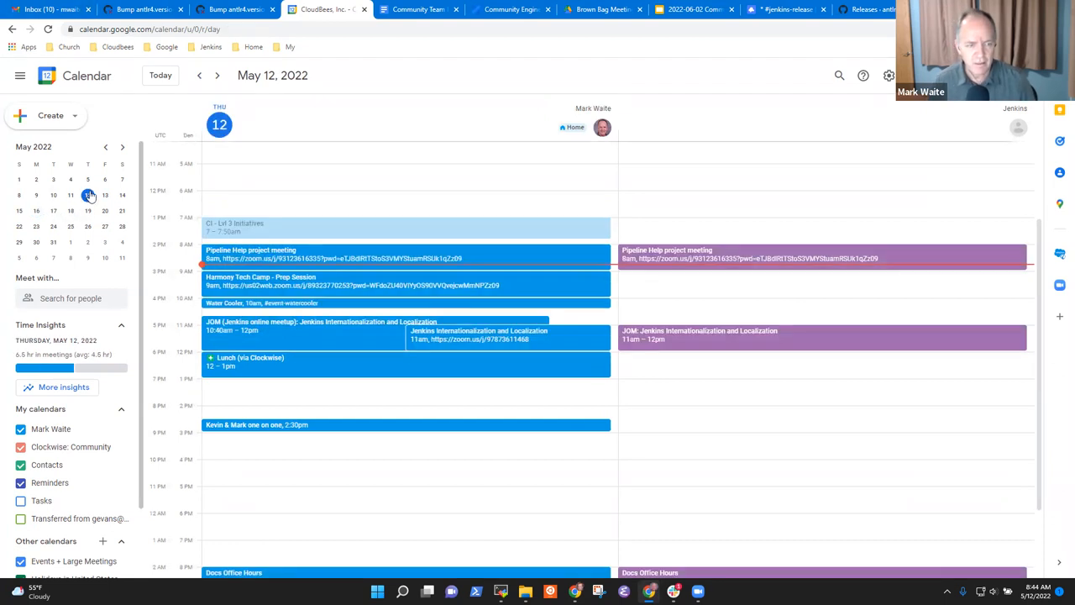
left_click(35, 210)
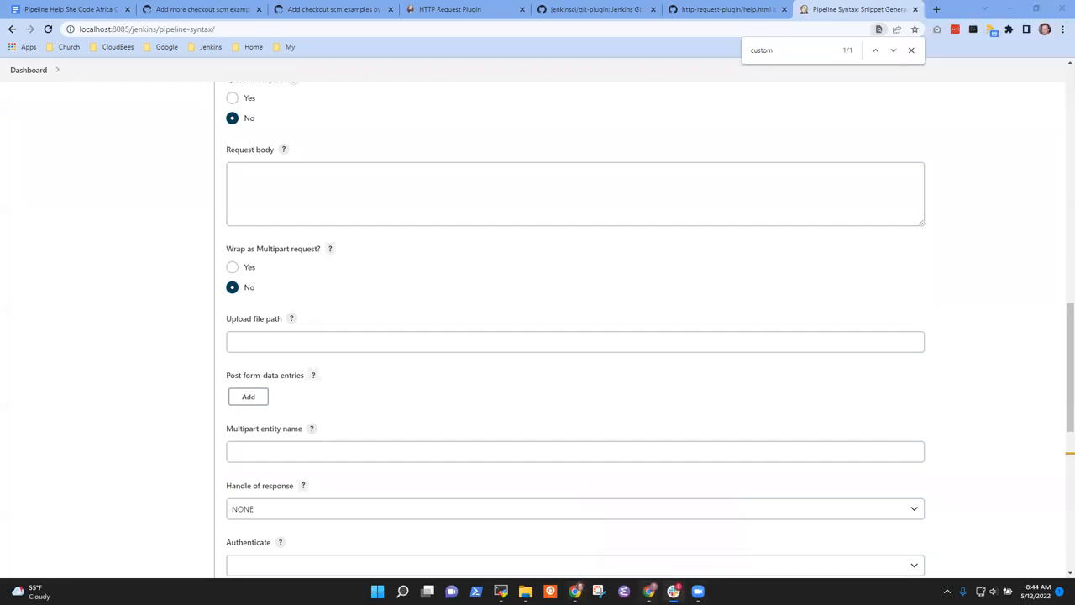
left_click(649, 590)
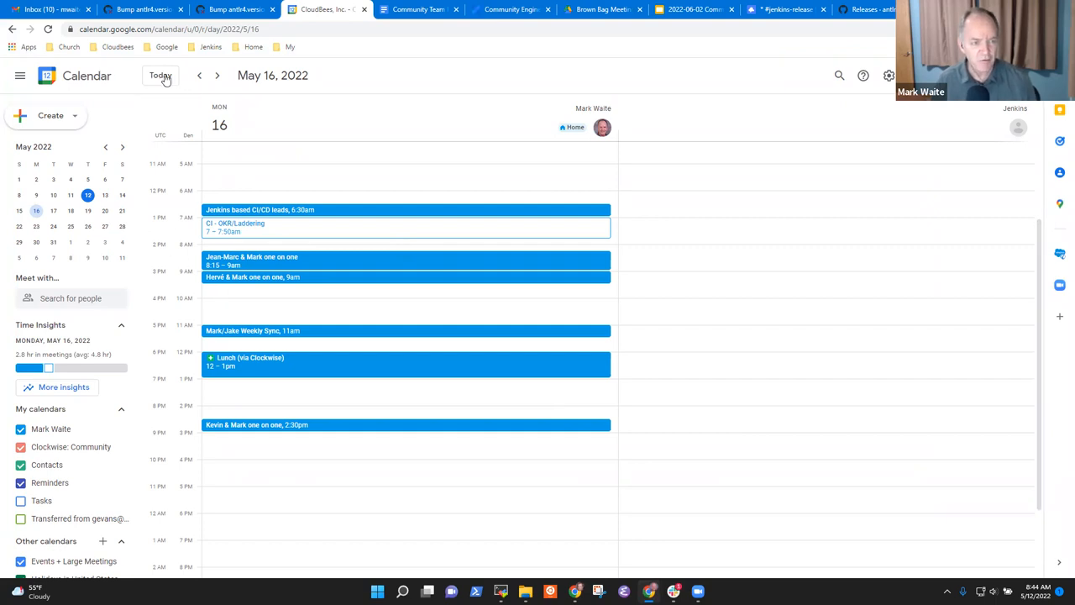
left_click(200, 76)
left_click(200, 76)
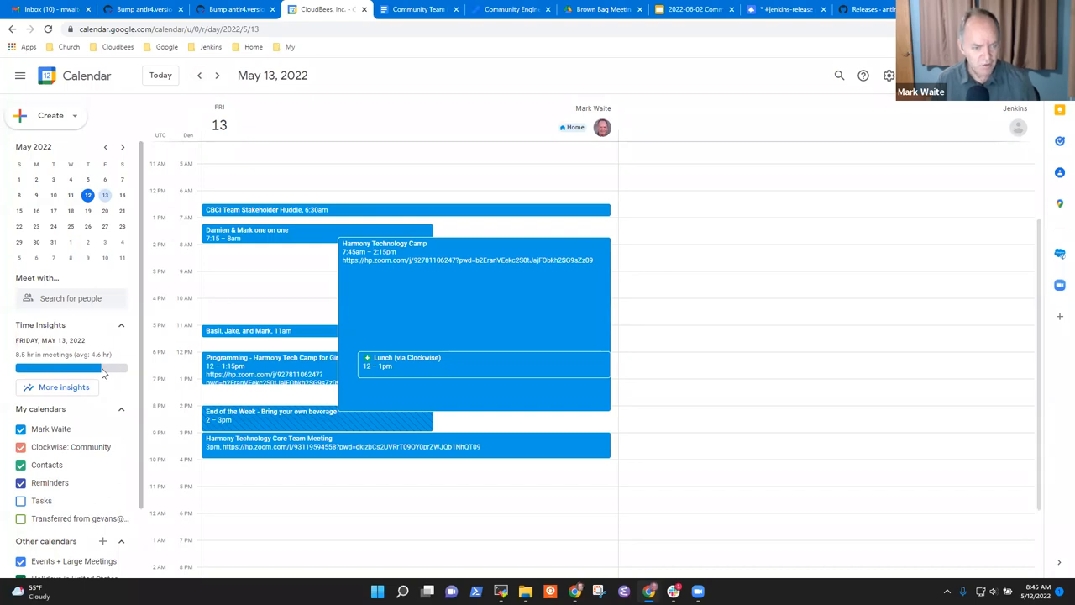
left_click(160, 76)
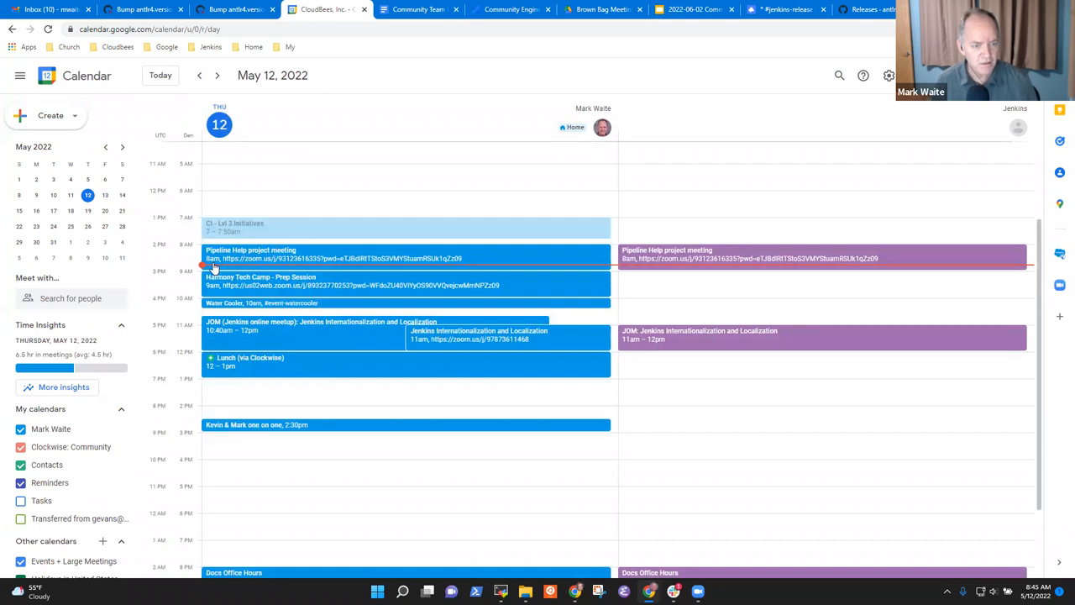
left_click(37, 211)
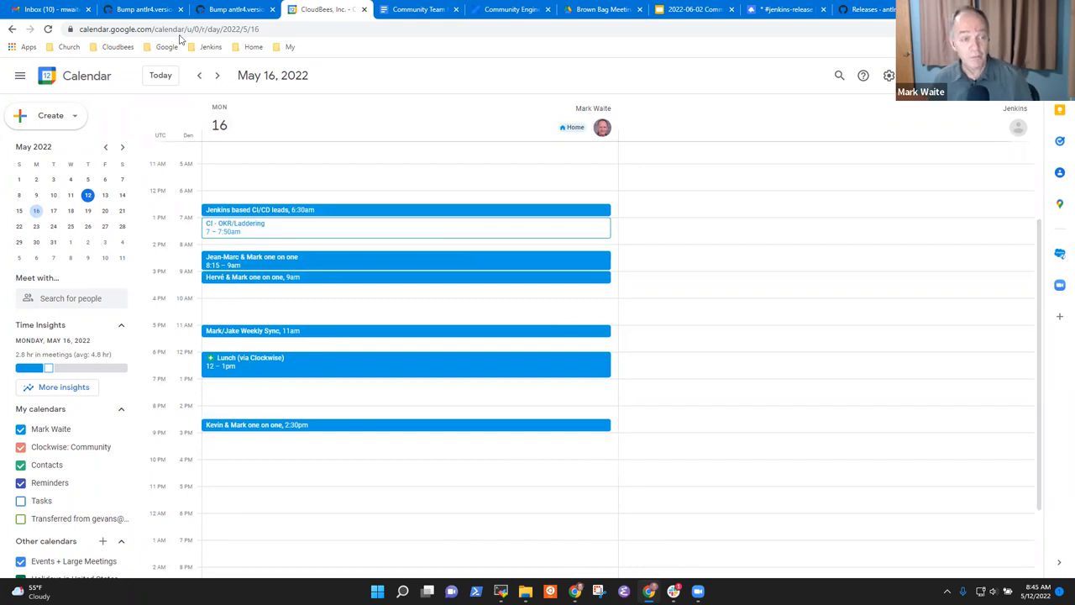
key("alt+Tab")
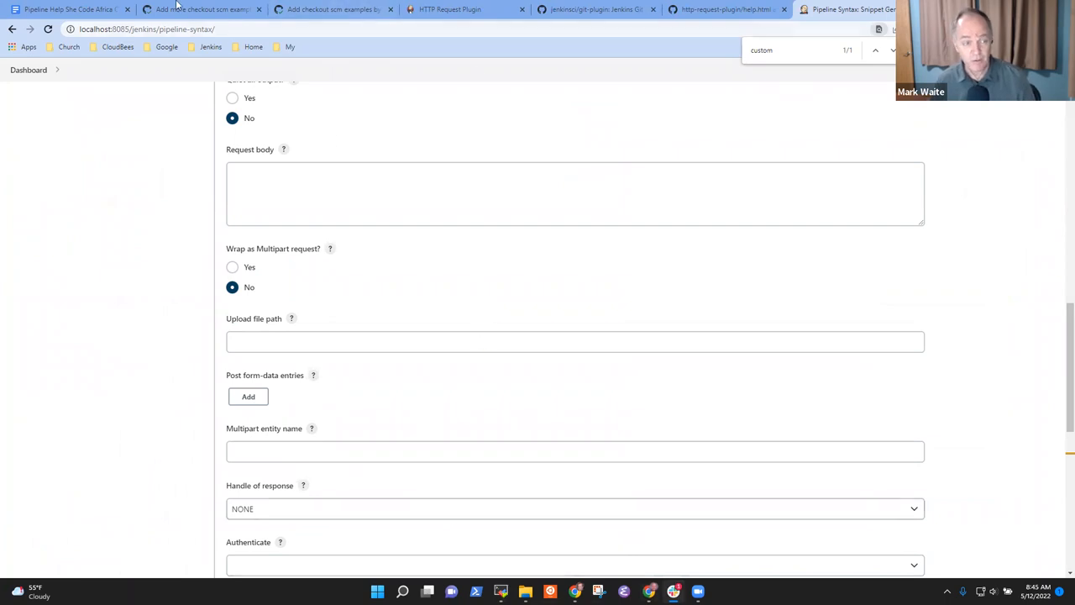
Bring up the Google Docs contributor notes at the 'Compile the plugin' checklist bullet
left_click(69, 10)
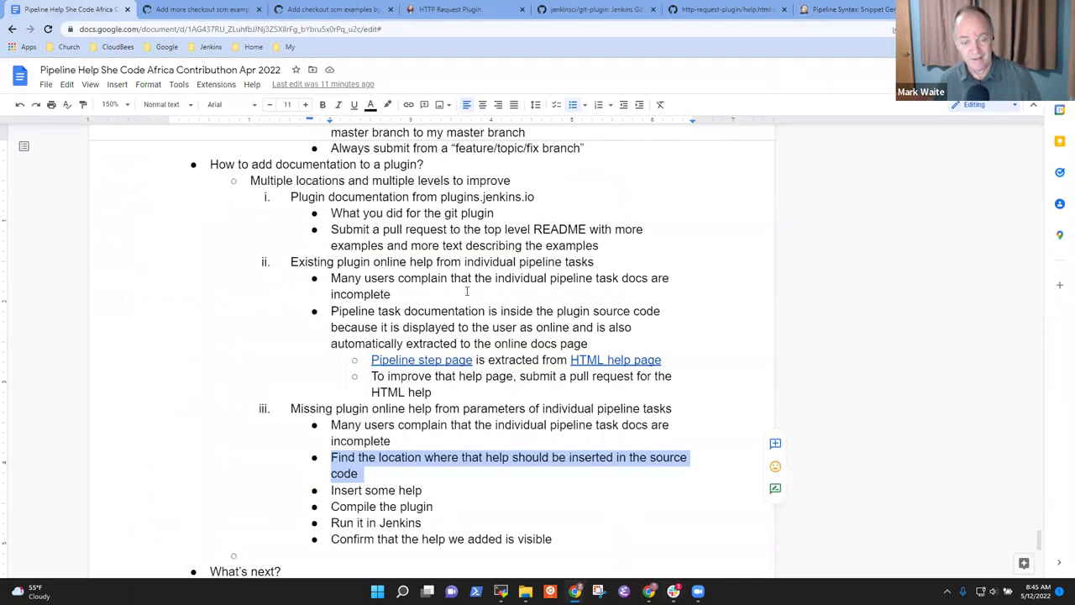
double_click(445, 500)
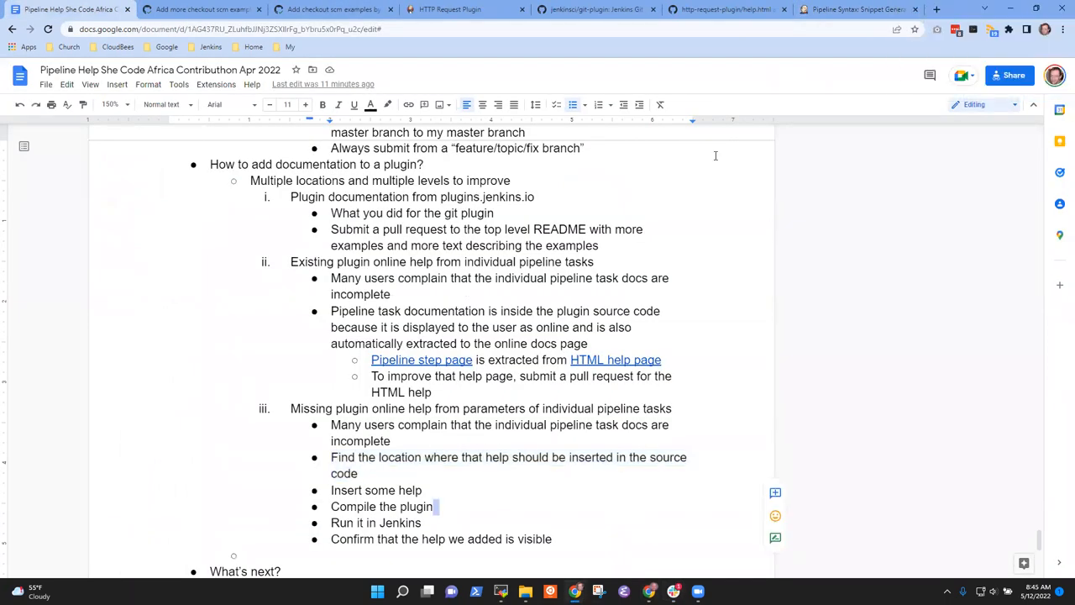